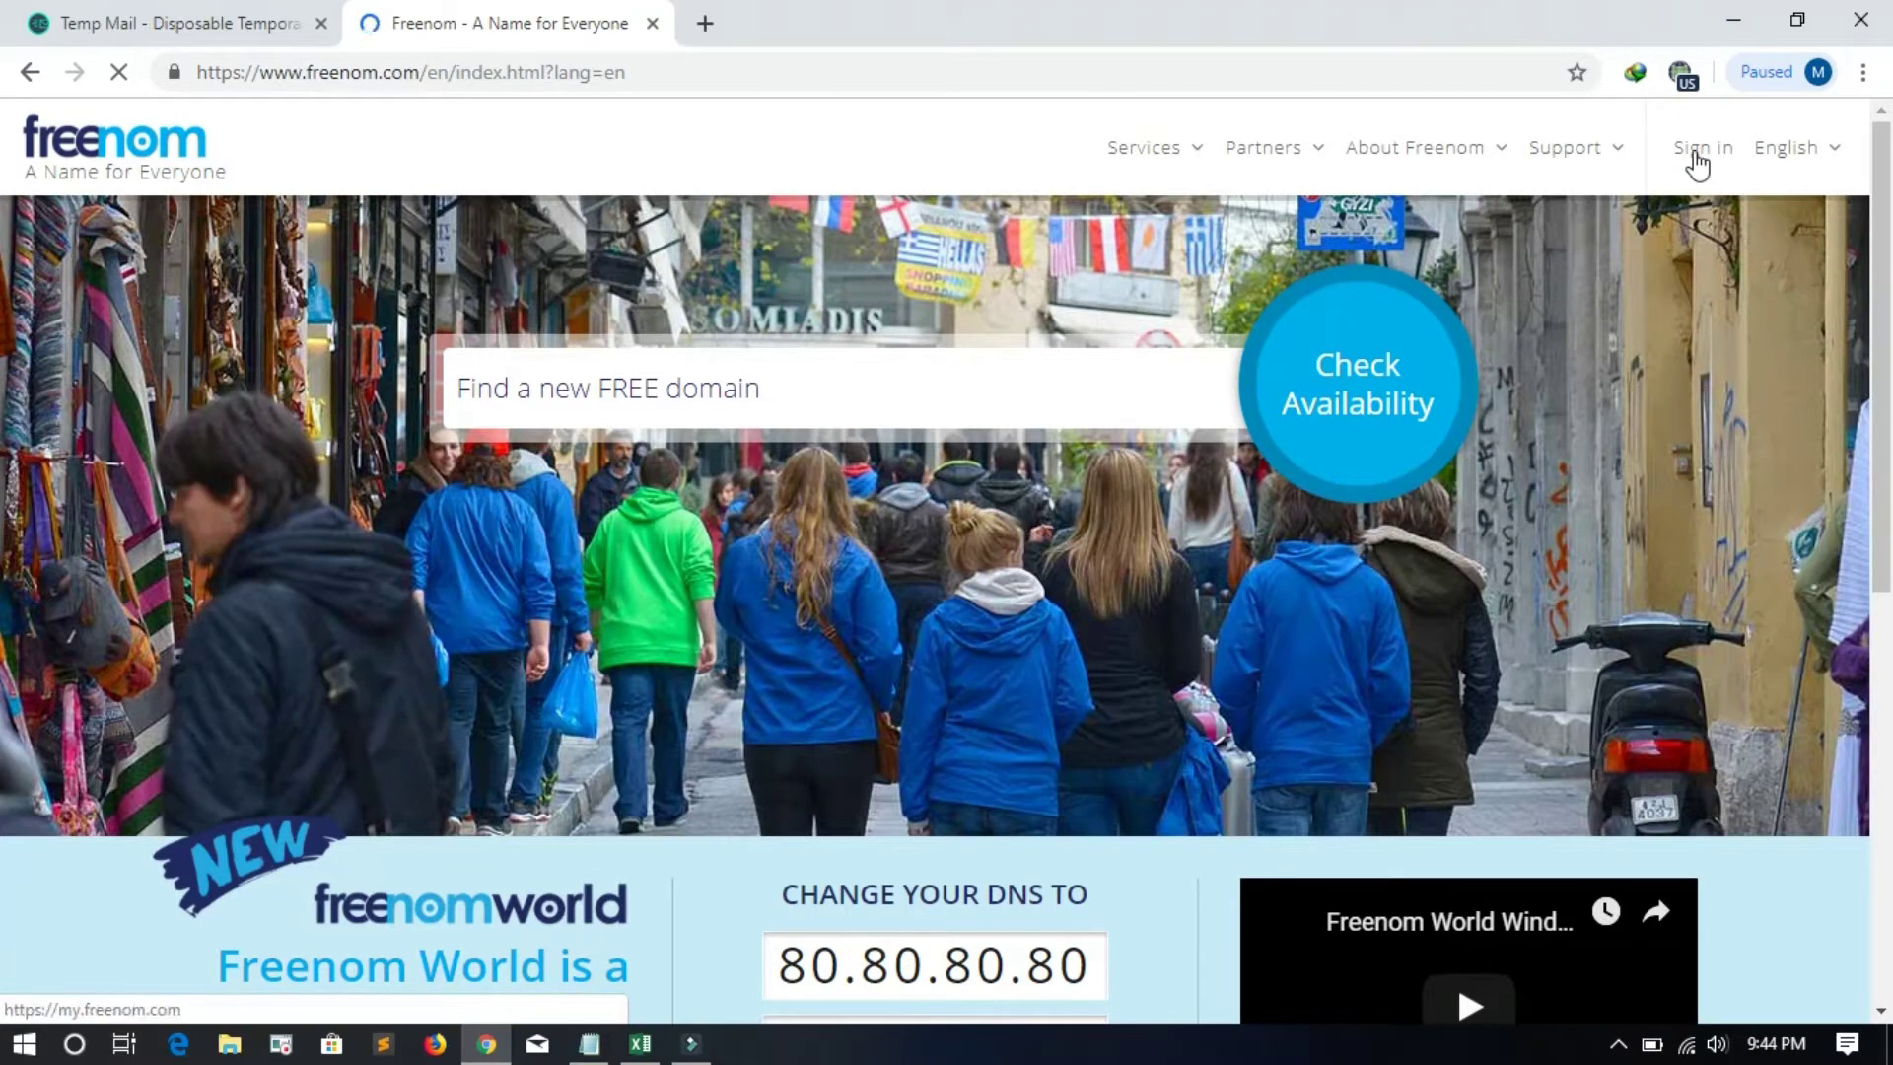
Step: Sign in to the Freenom client area with the account e-mail and password, and dismiss the offer to save the password
click(1694, 150)
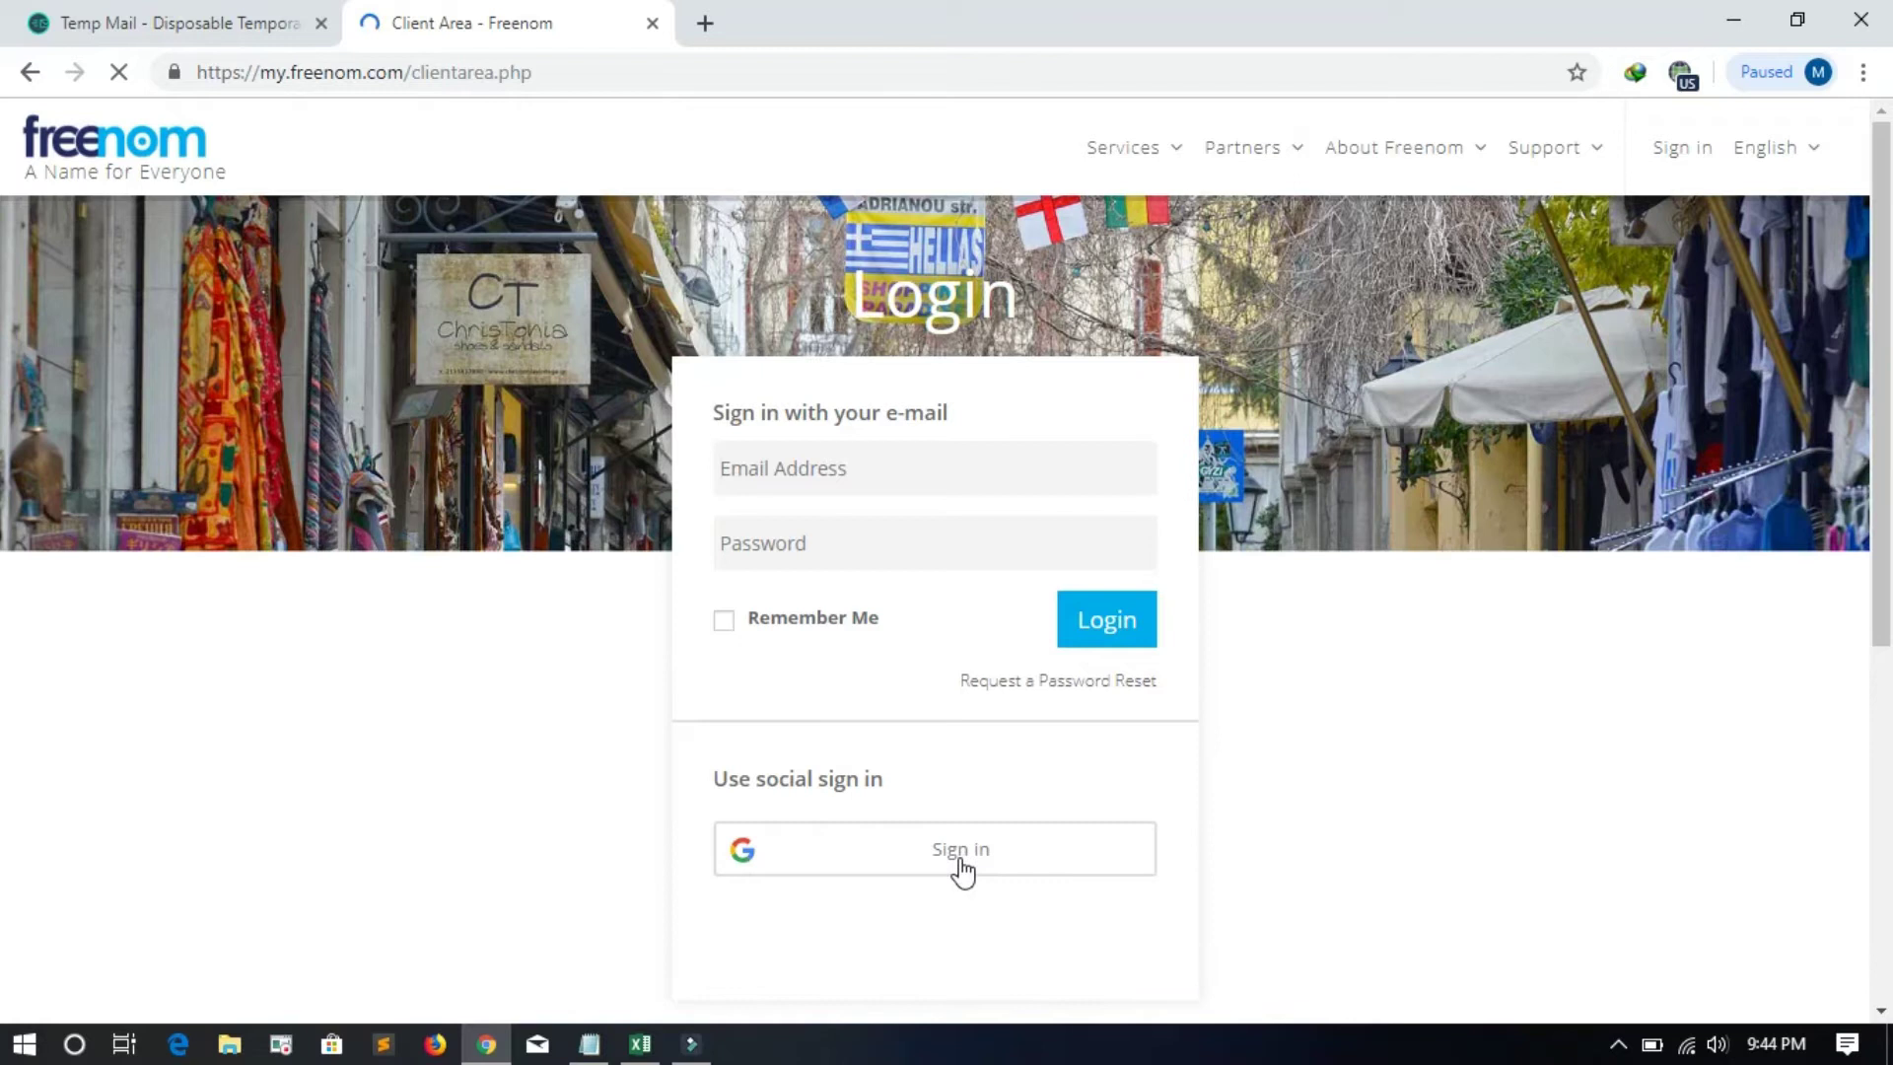
right_click(840, 475)
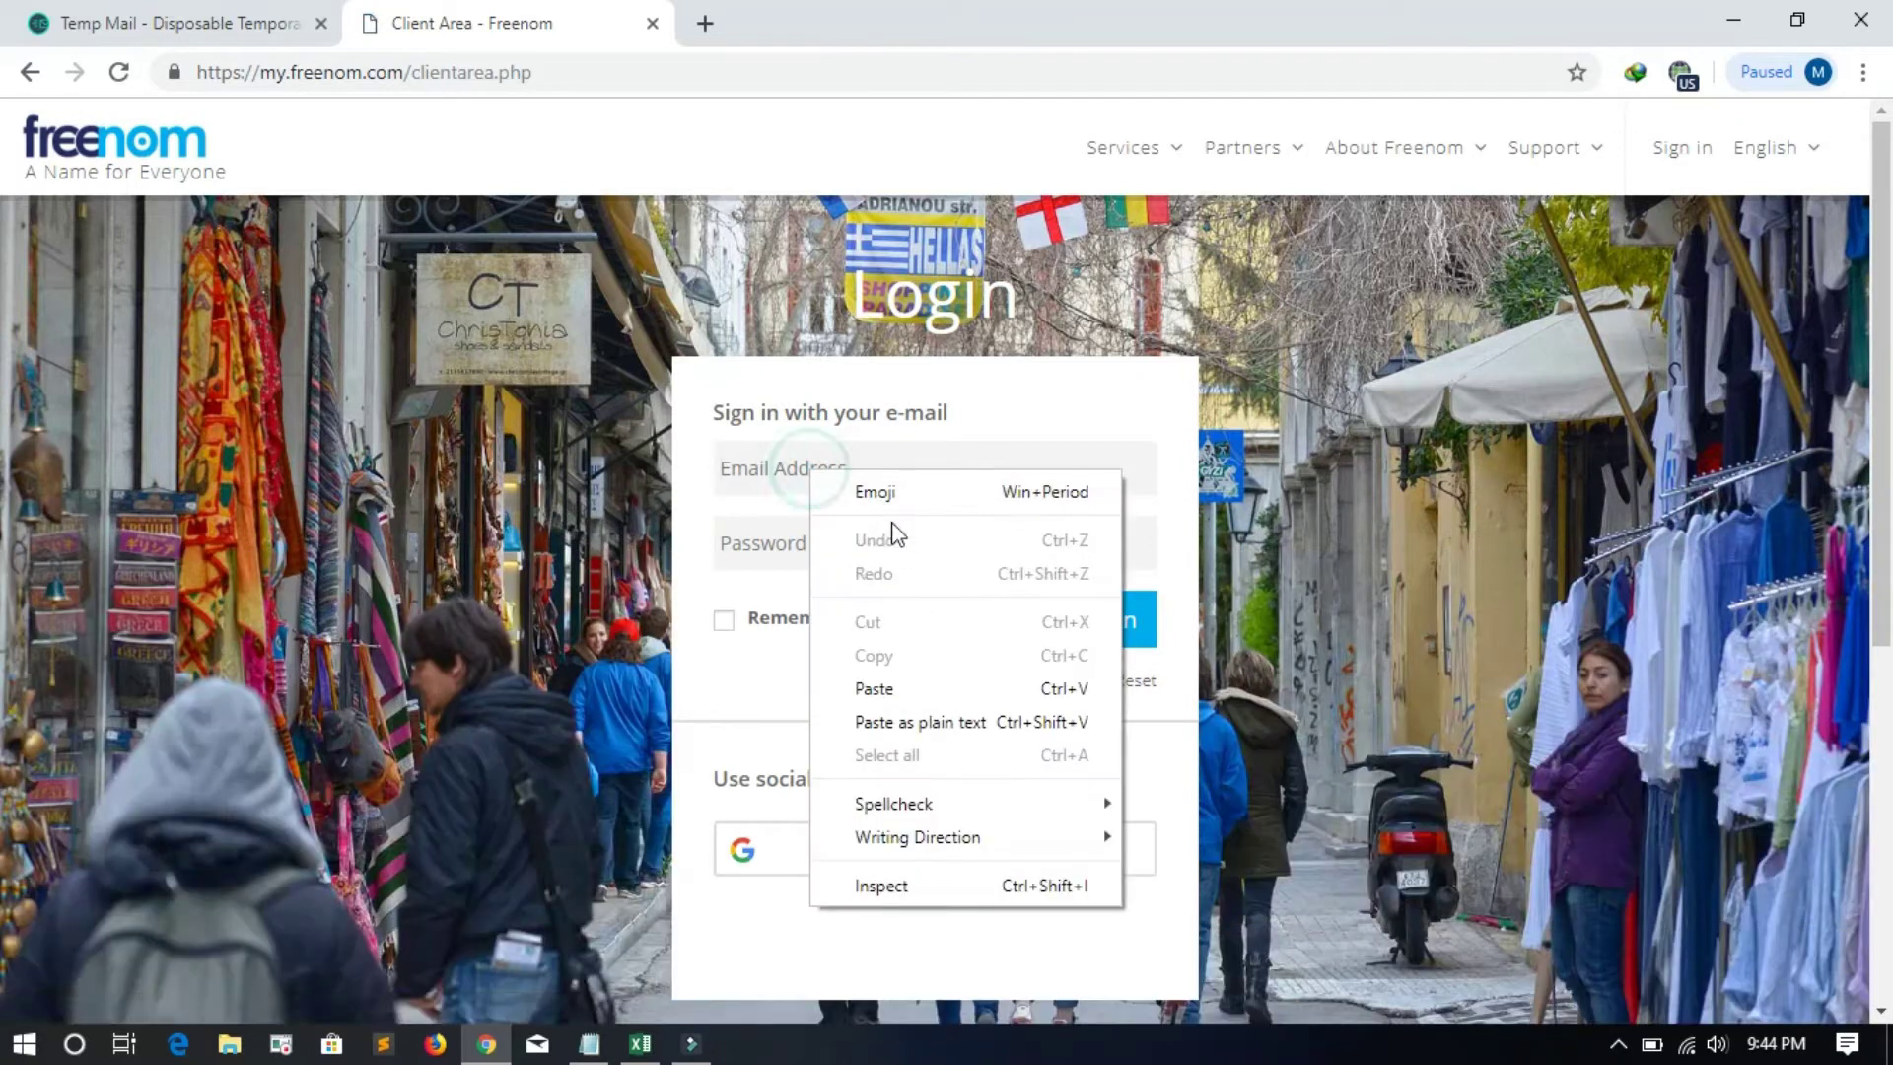
click(895, 683)
click(844, 551)
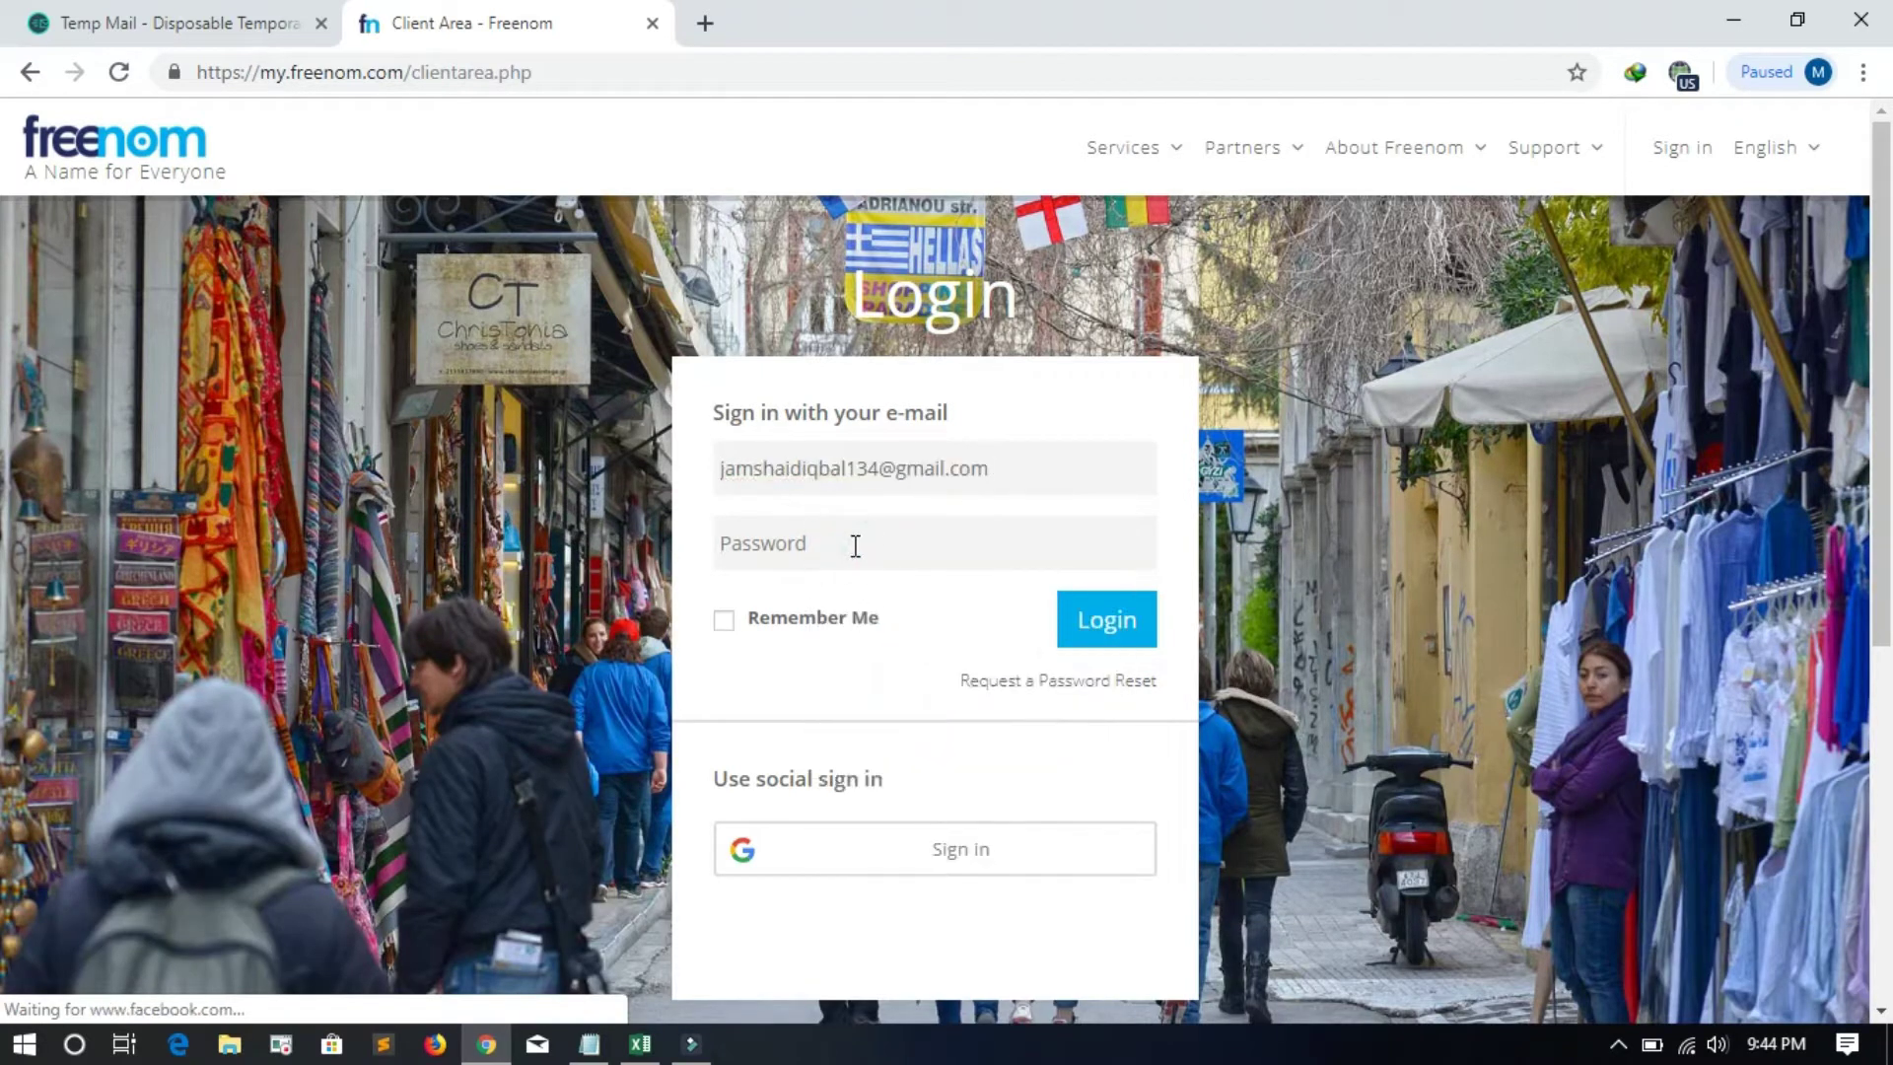
text(••)
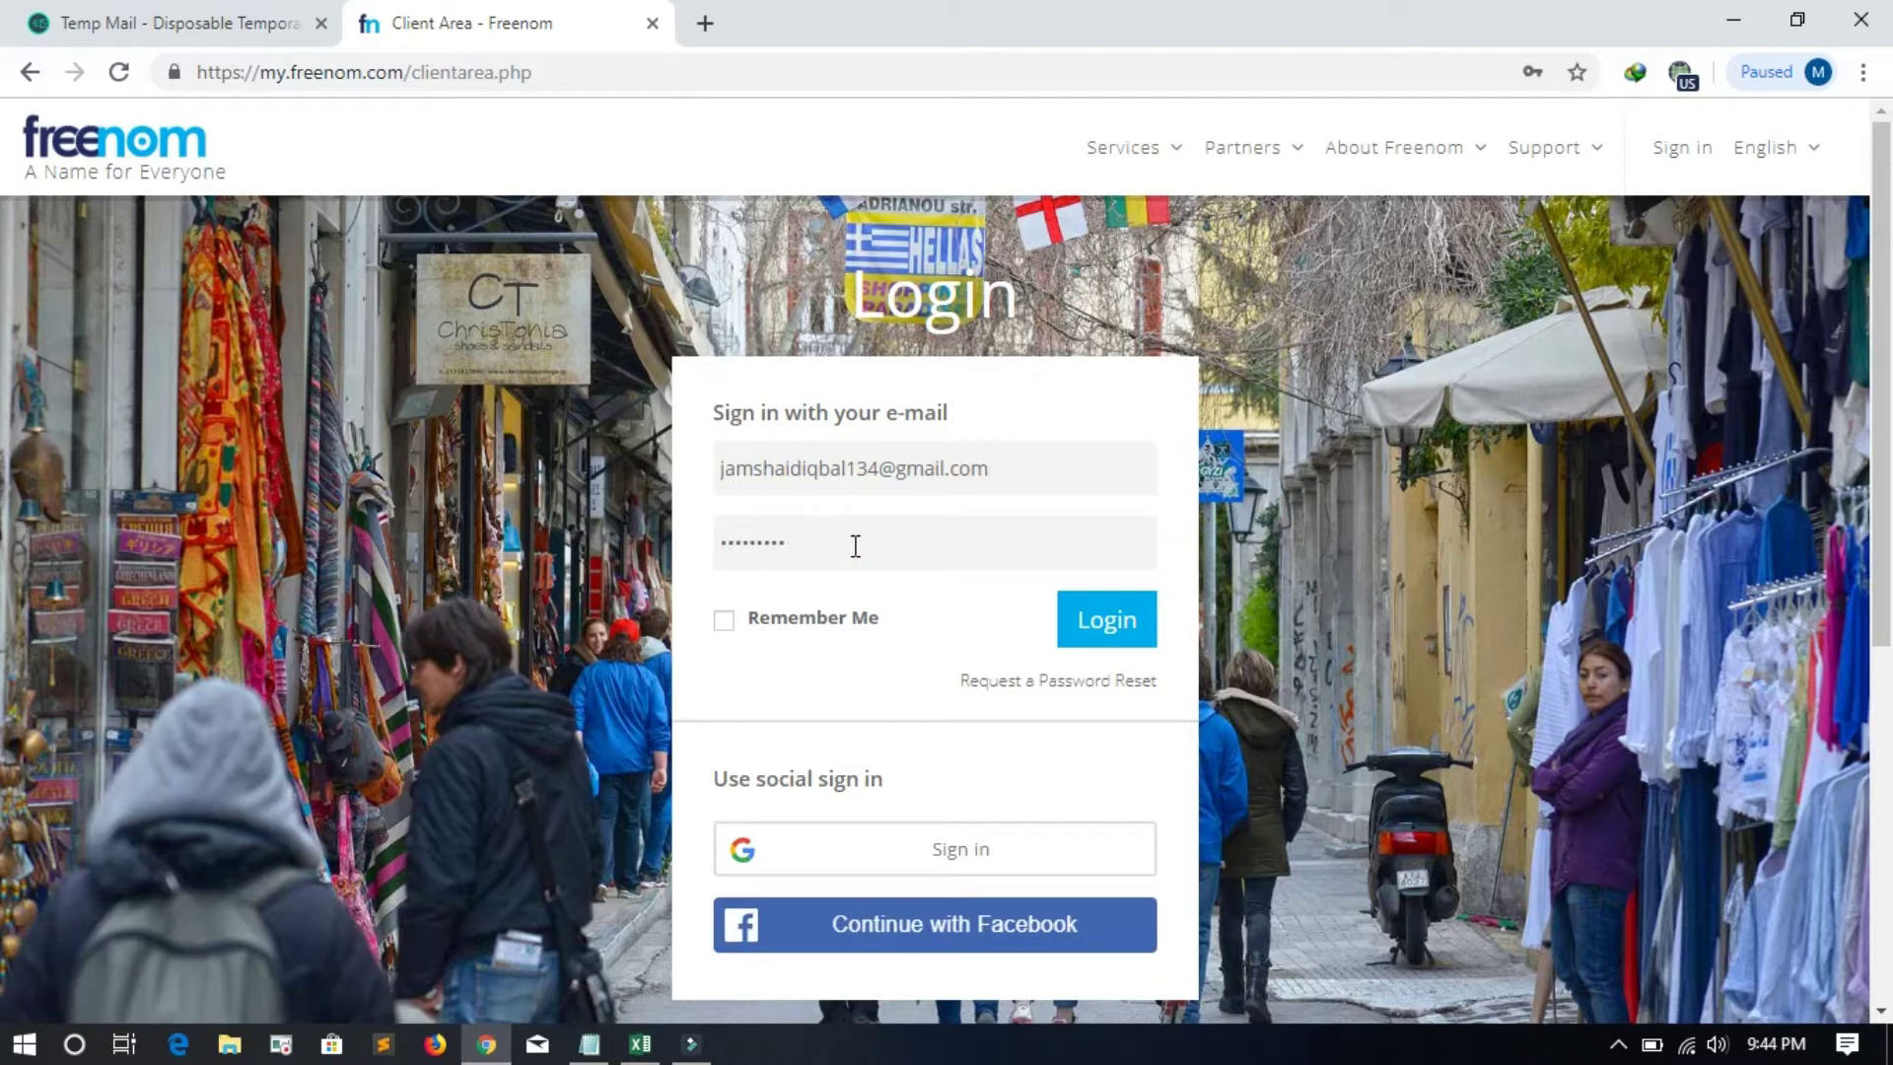
click(1108, 641)
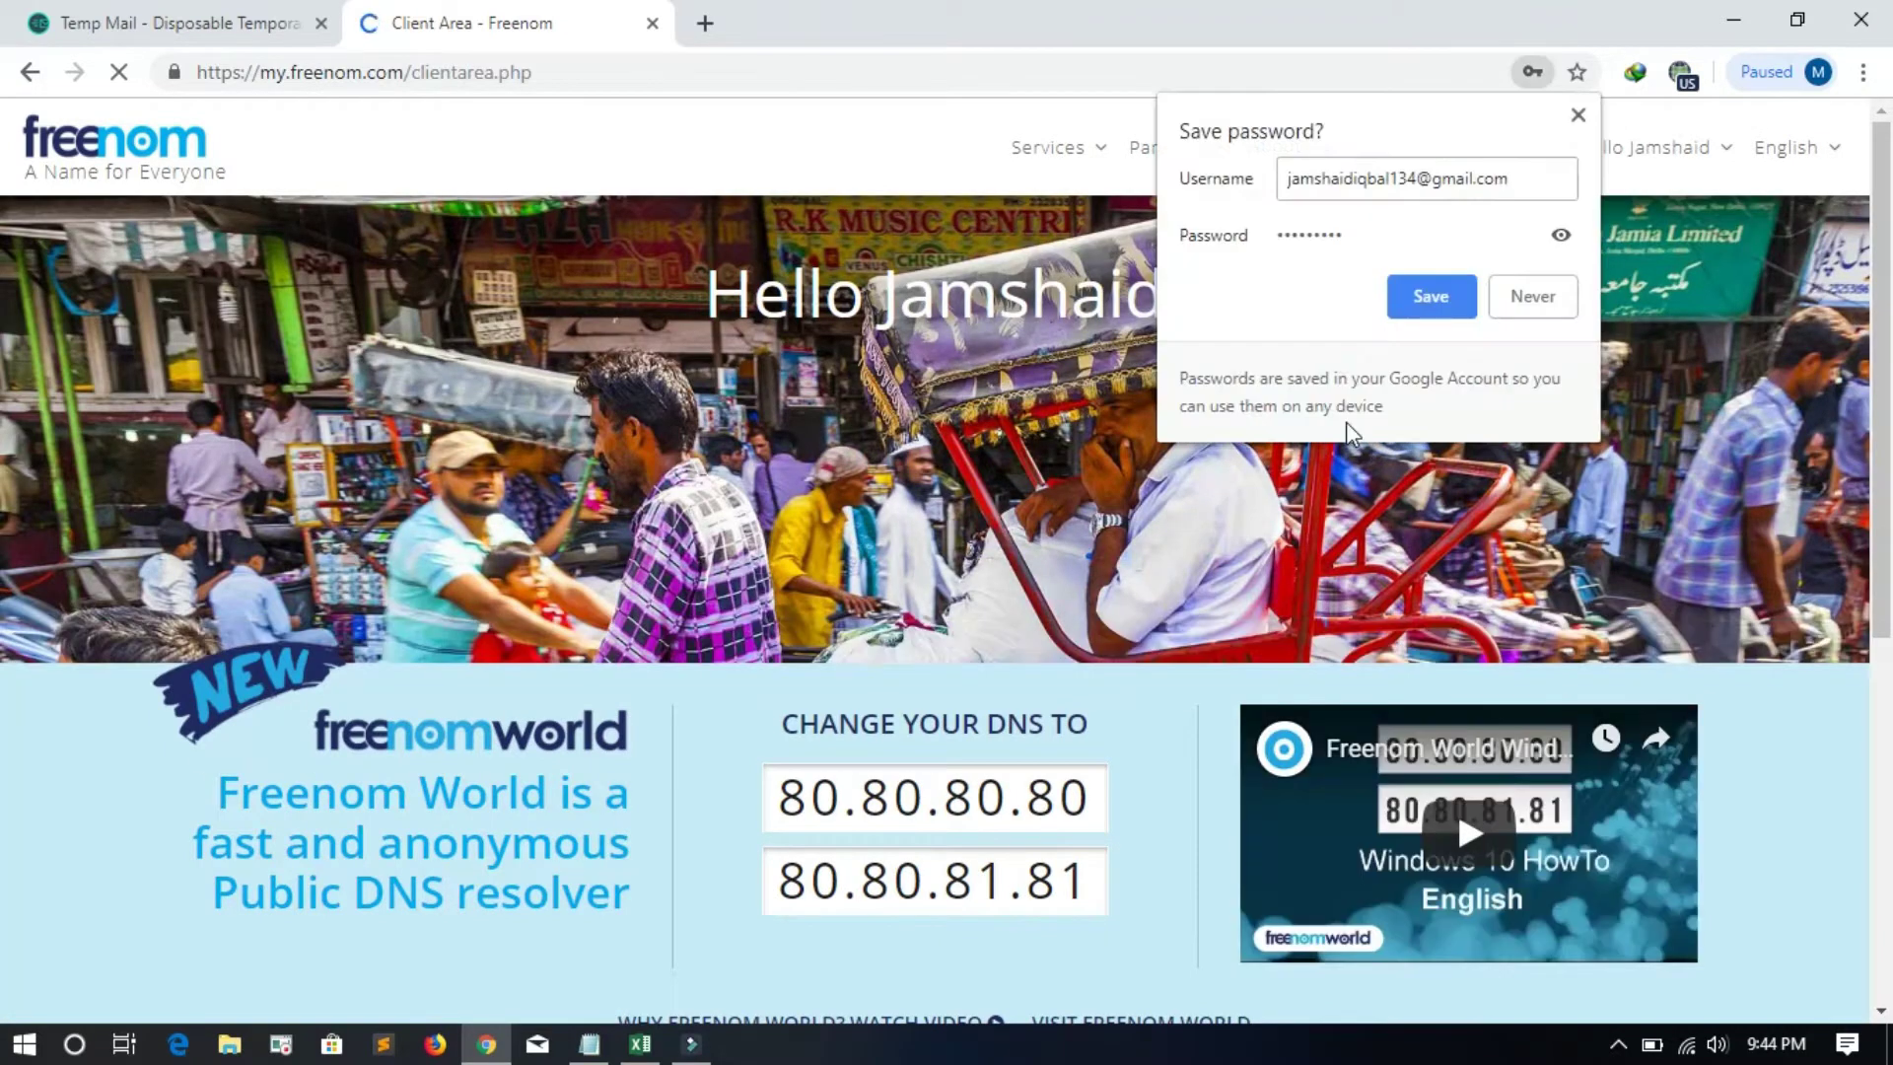
click(1577, 117)
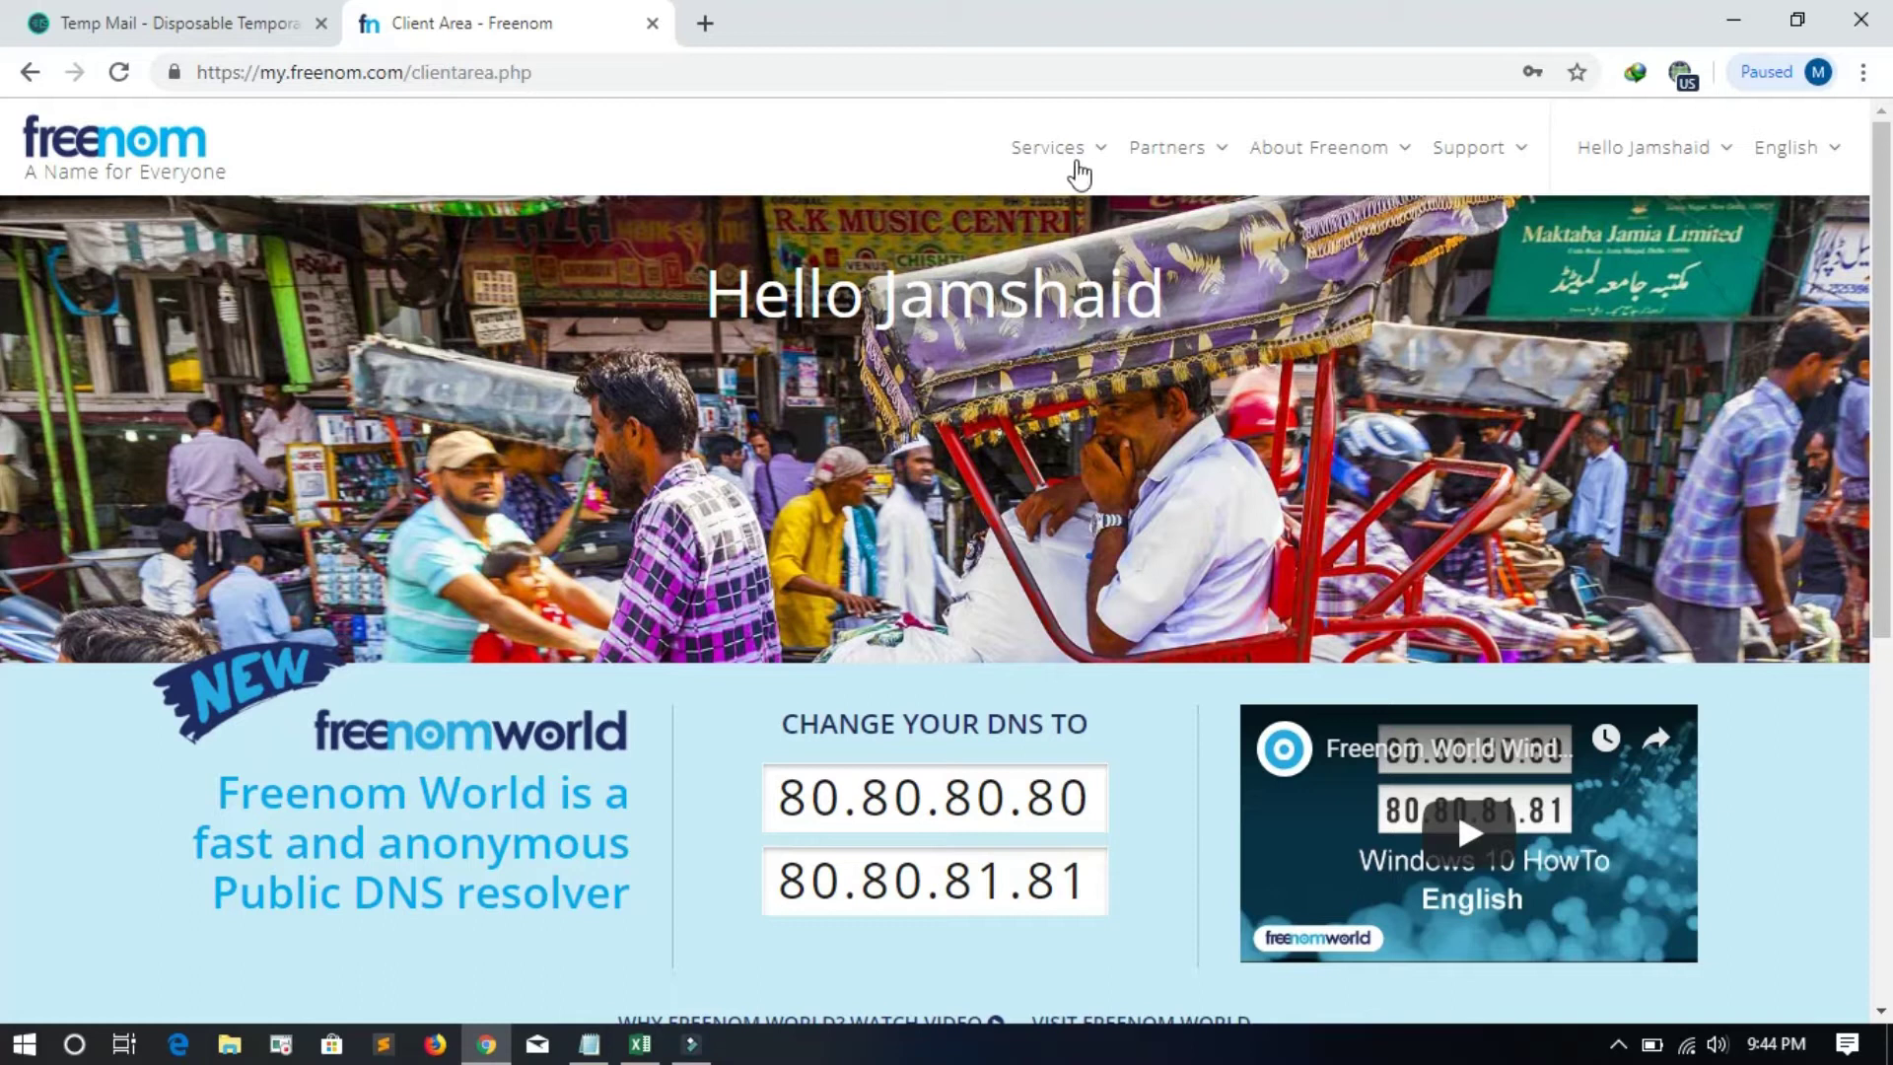
Step: Open the My Domains page to check which domains are registered in the account
click(1106, 152)
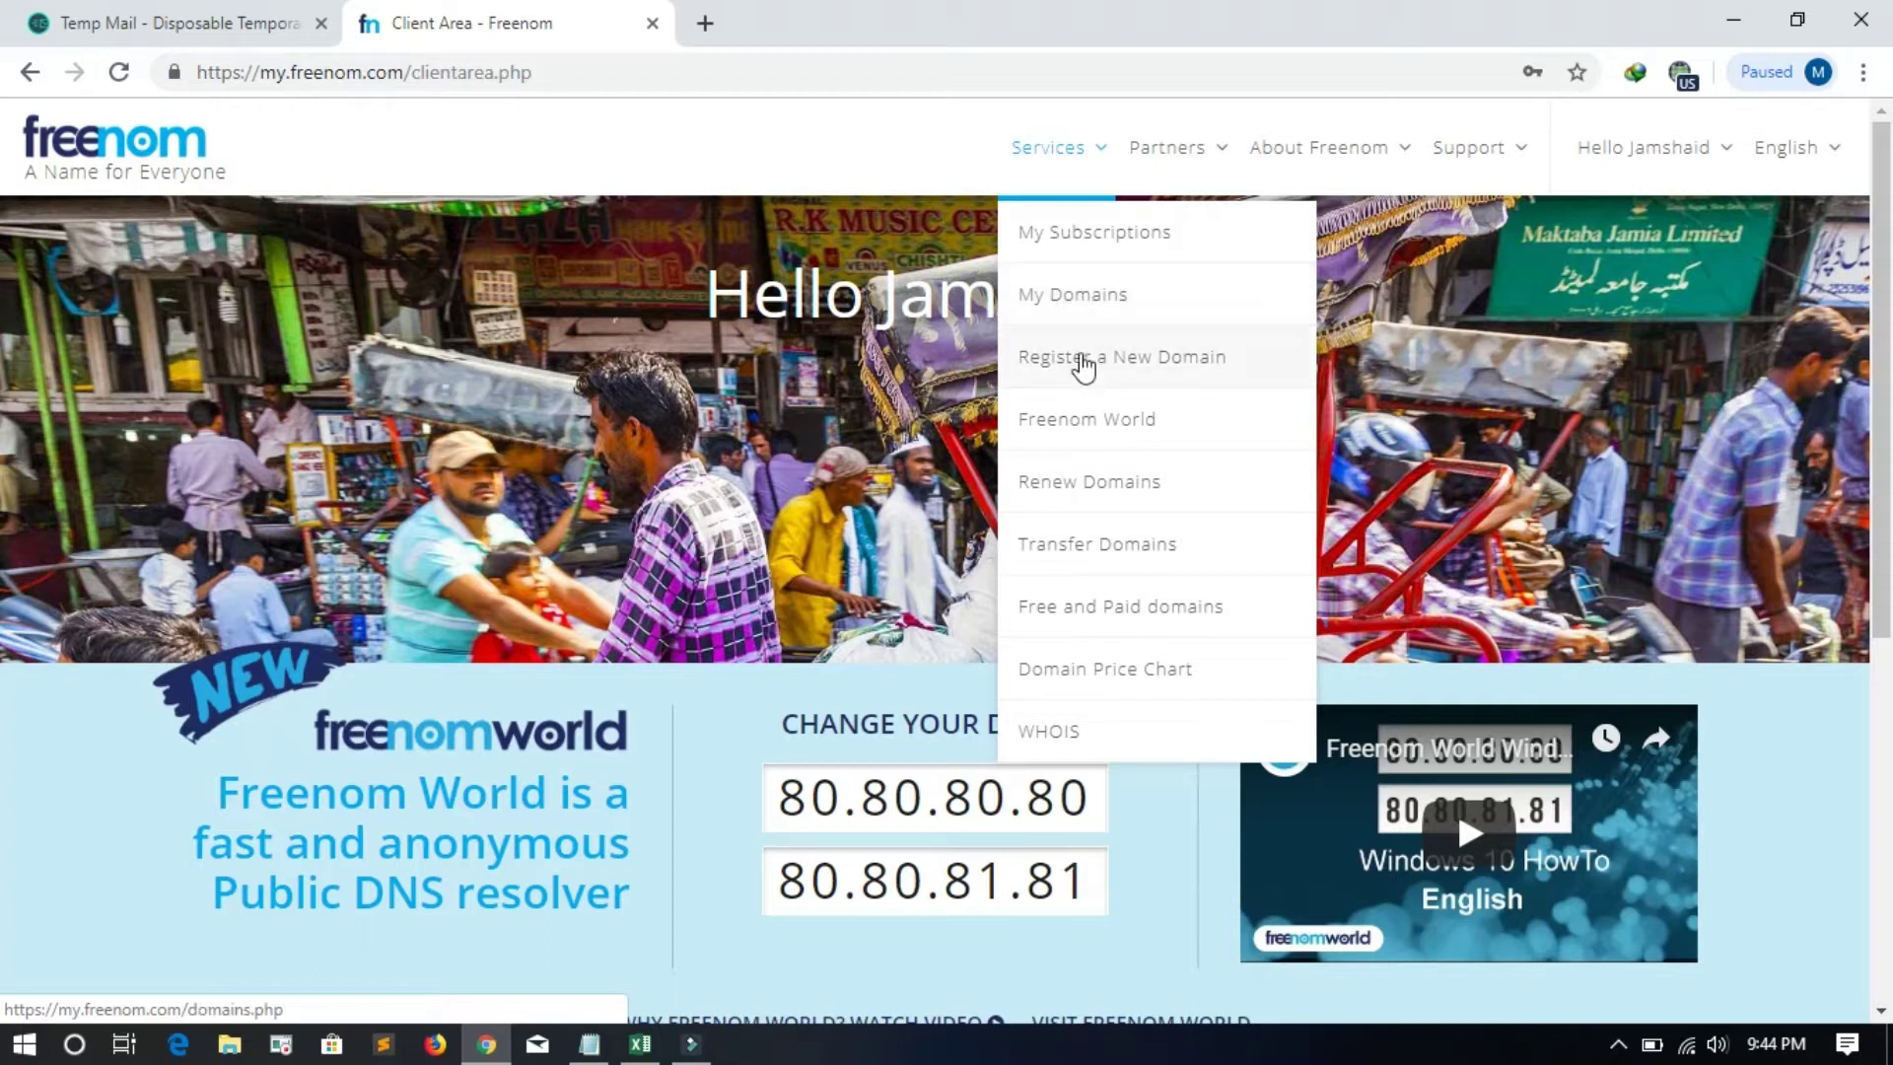
click(1091, 297)
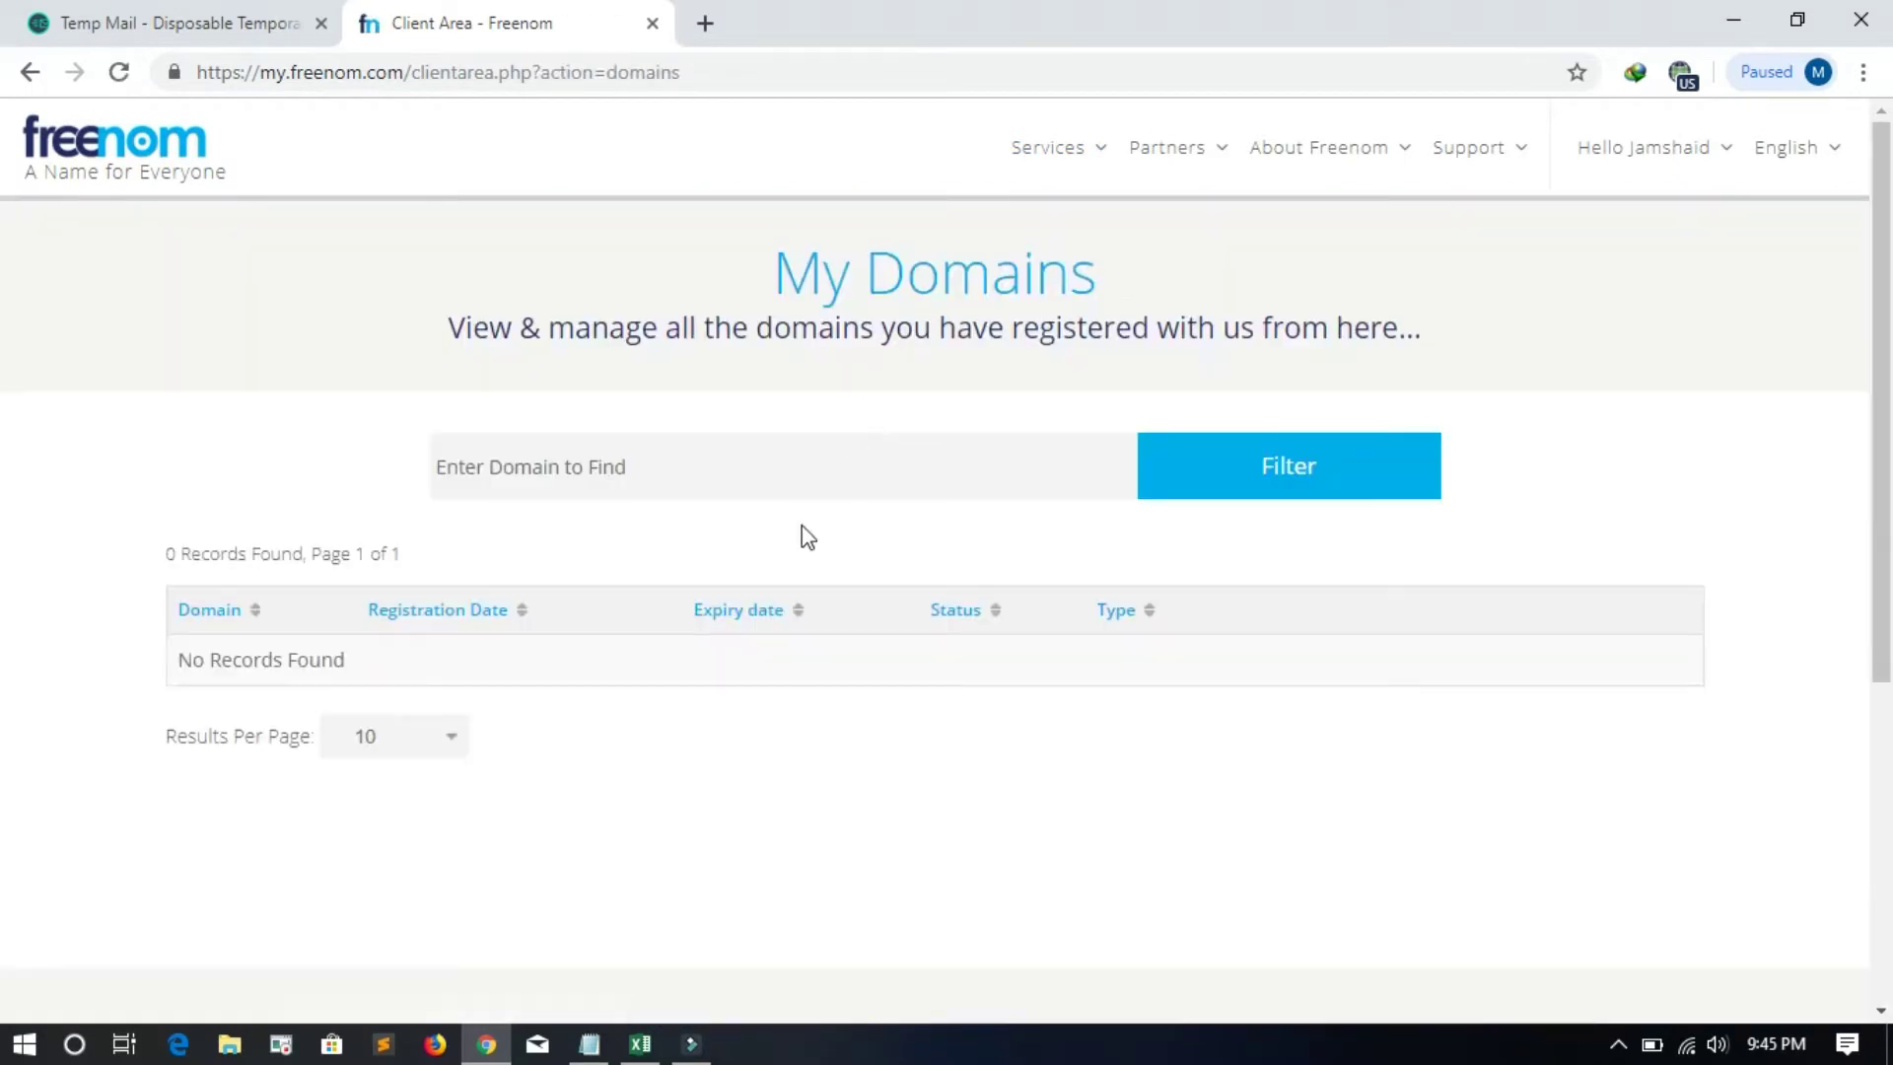
click(1098, 150)
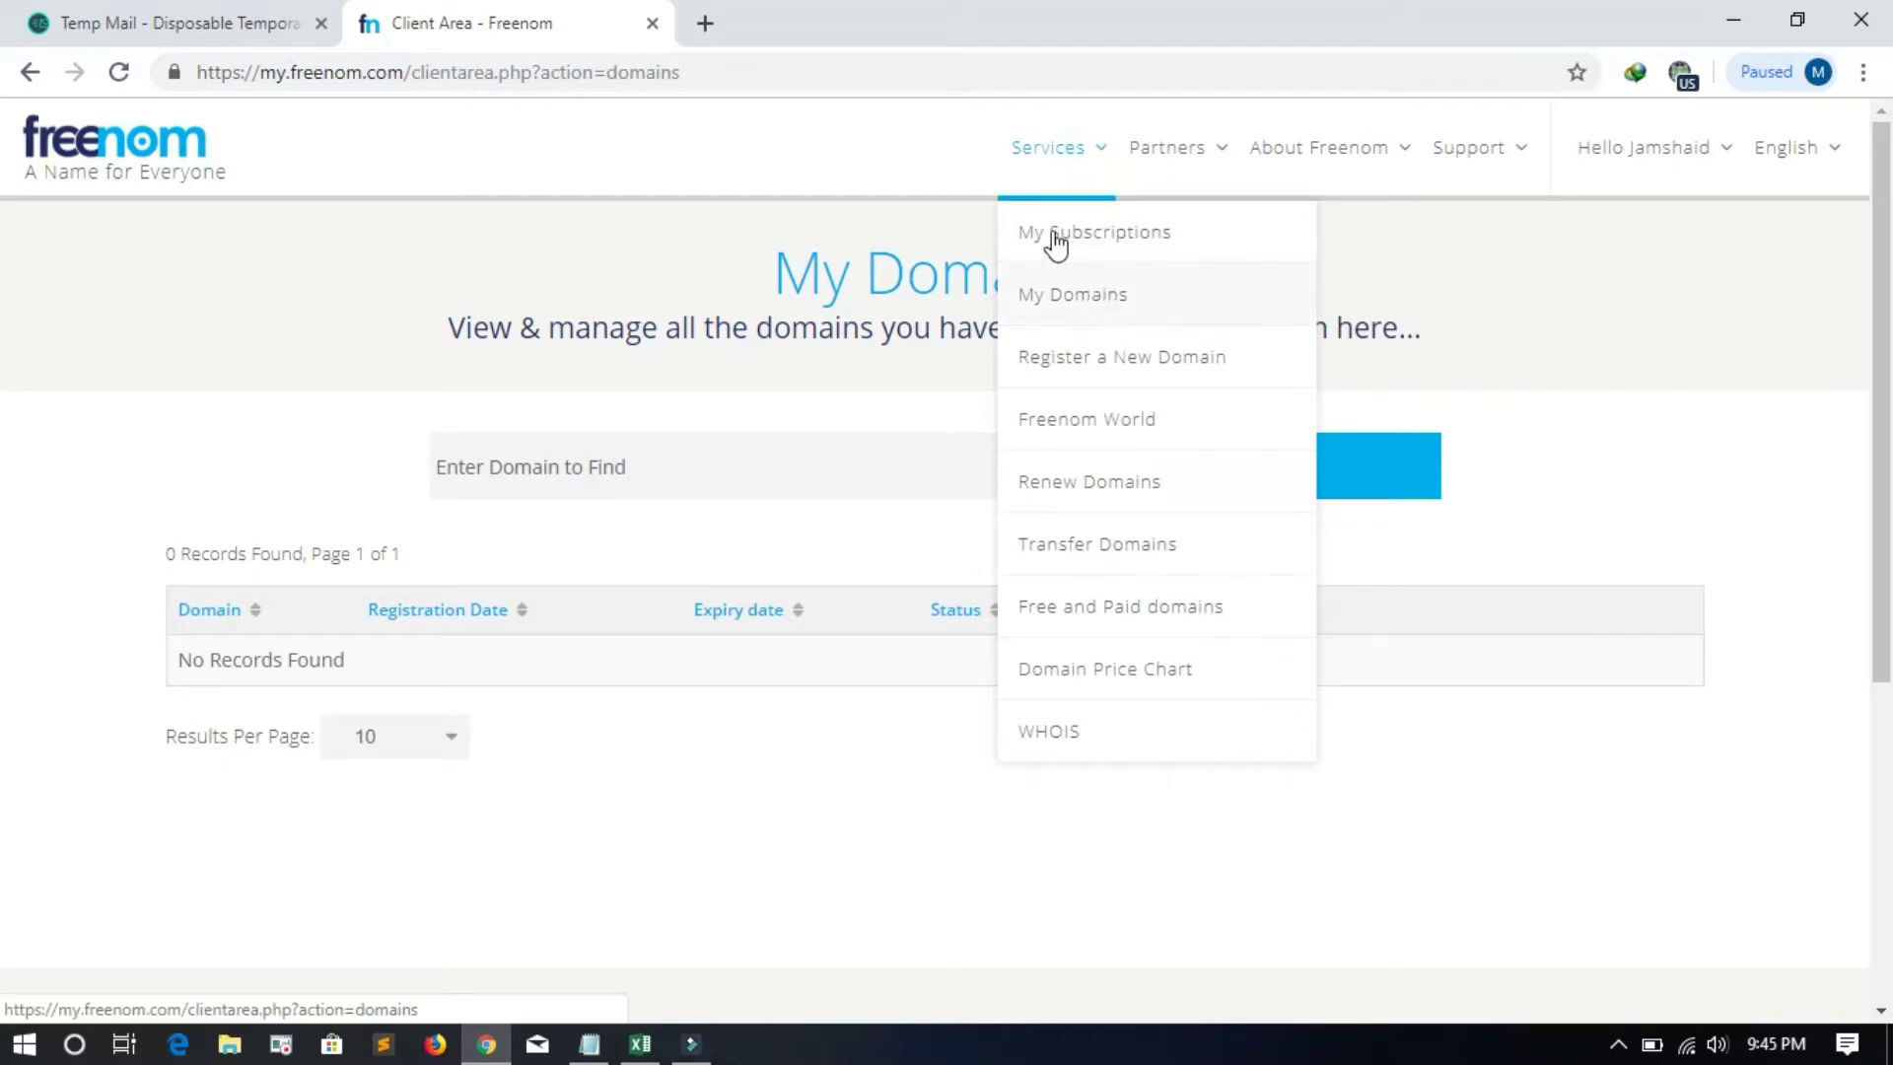
click(1404, 230)
double_click(1057, 165)
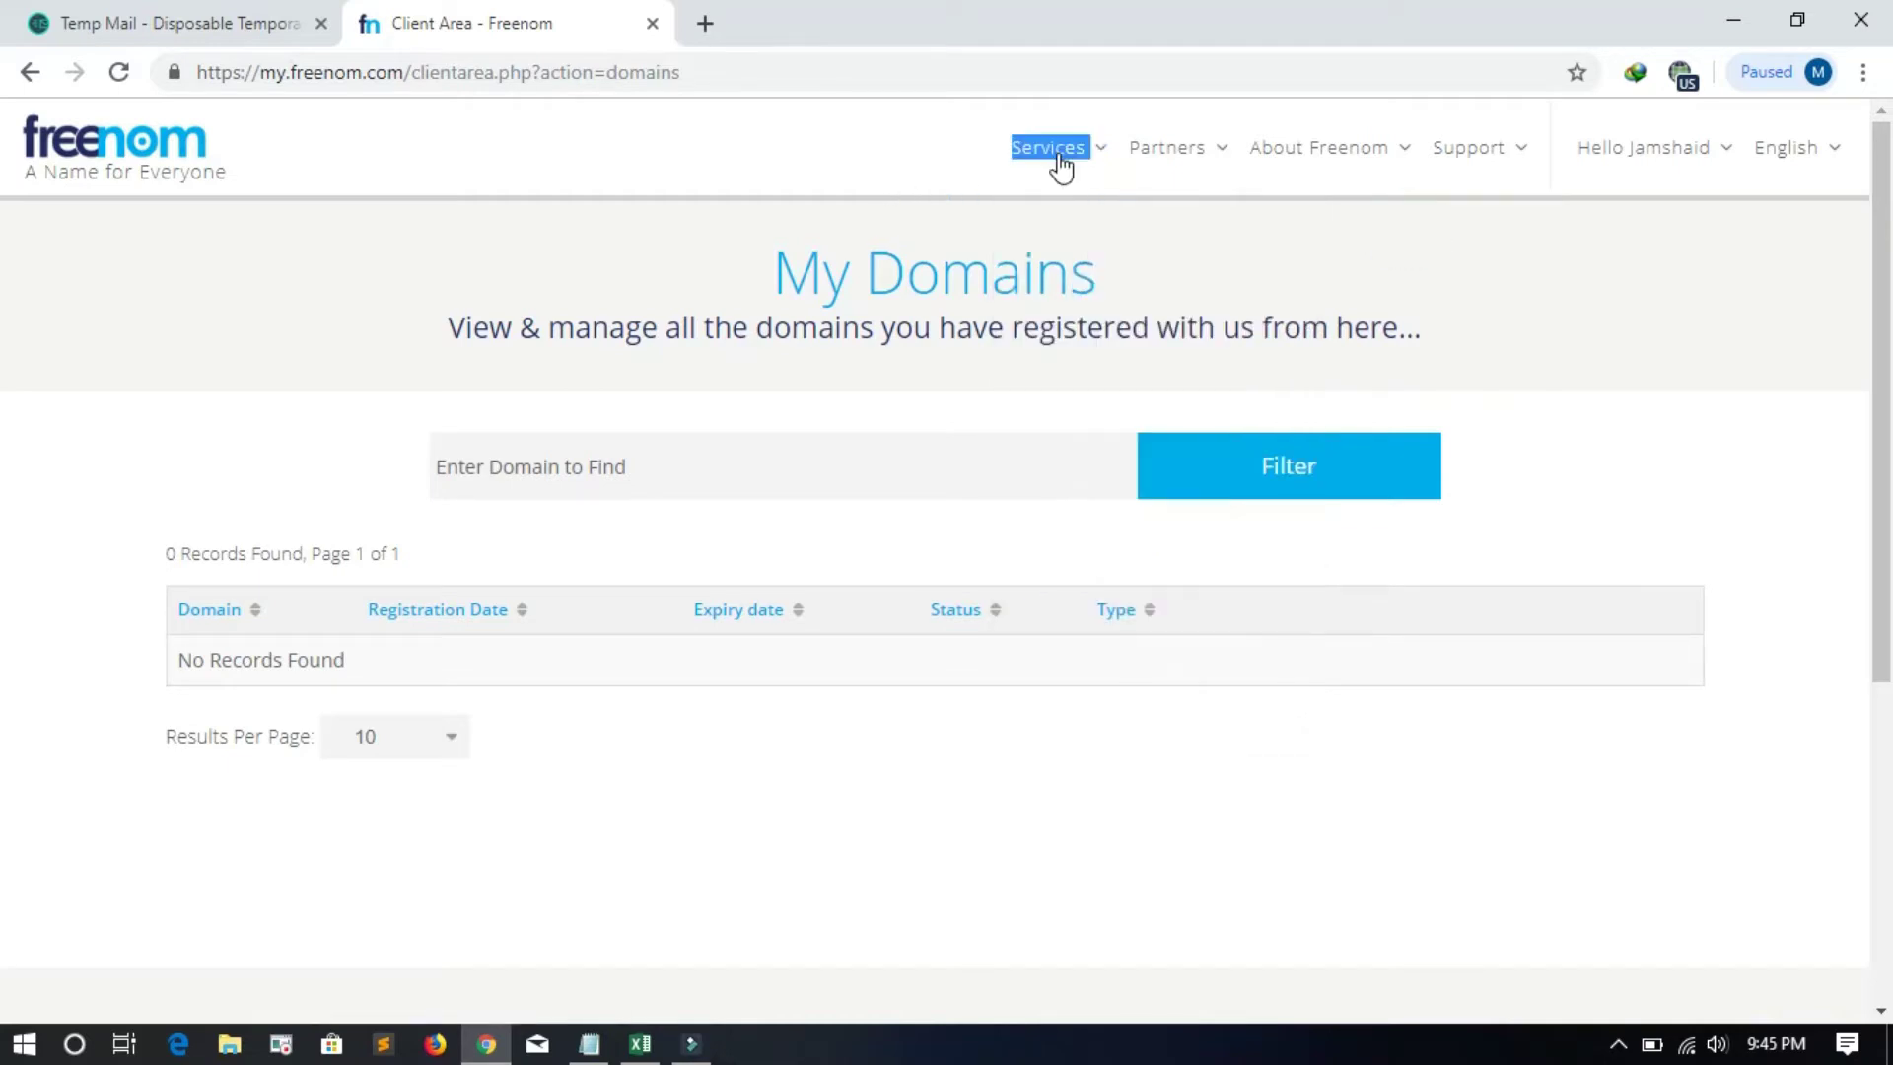
Step: Open the new domain registration page and check the availability of "educationweb"
click(1096, 154)
click(1106, 355)
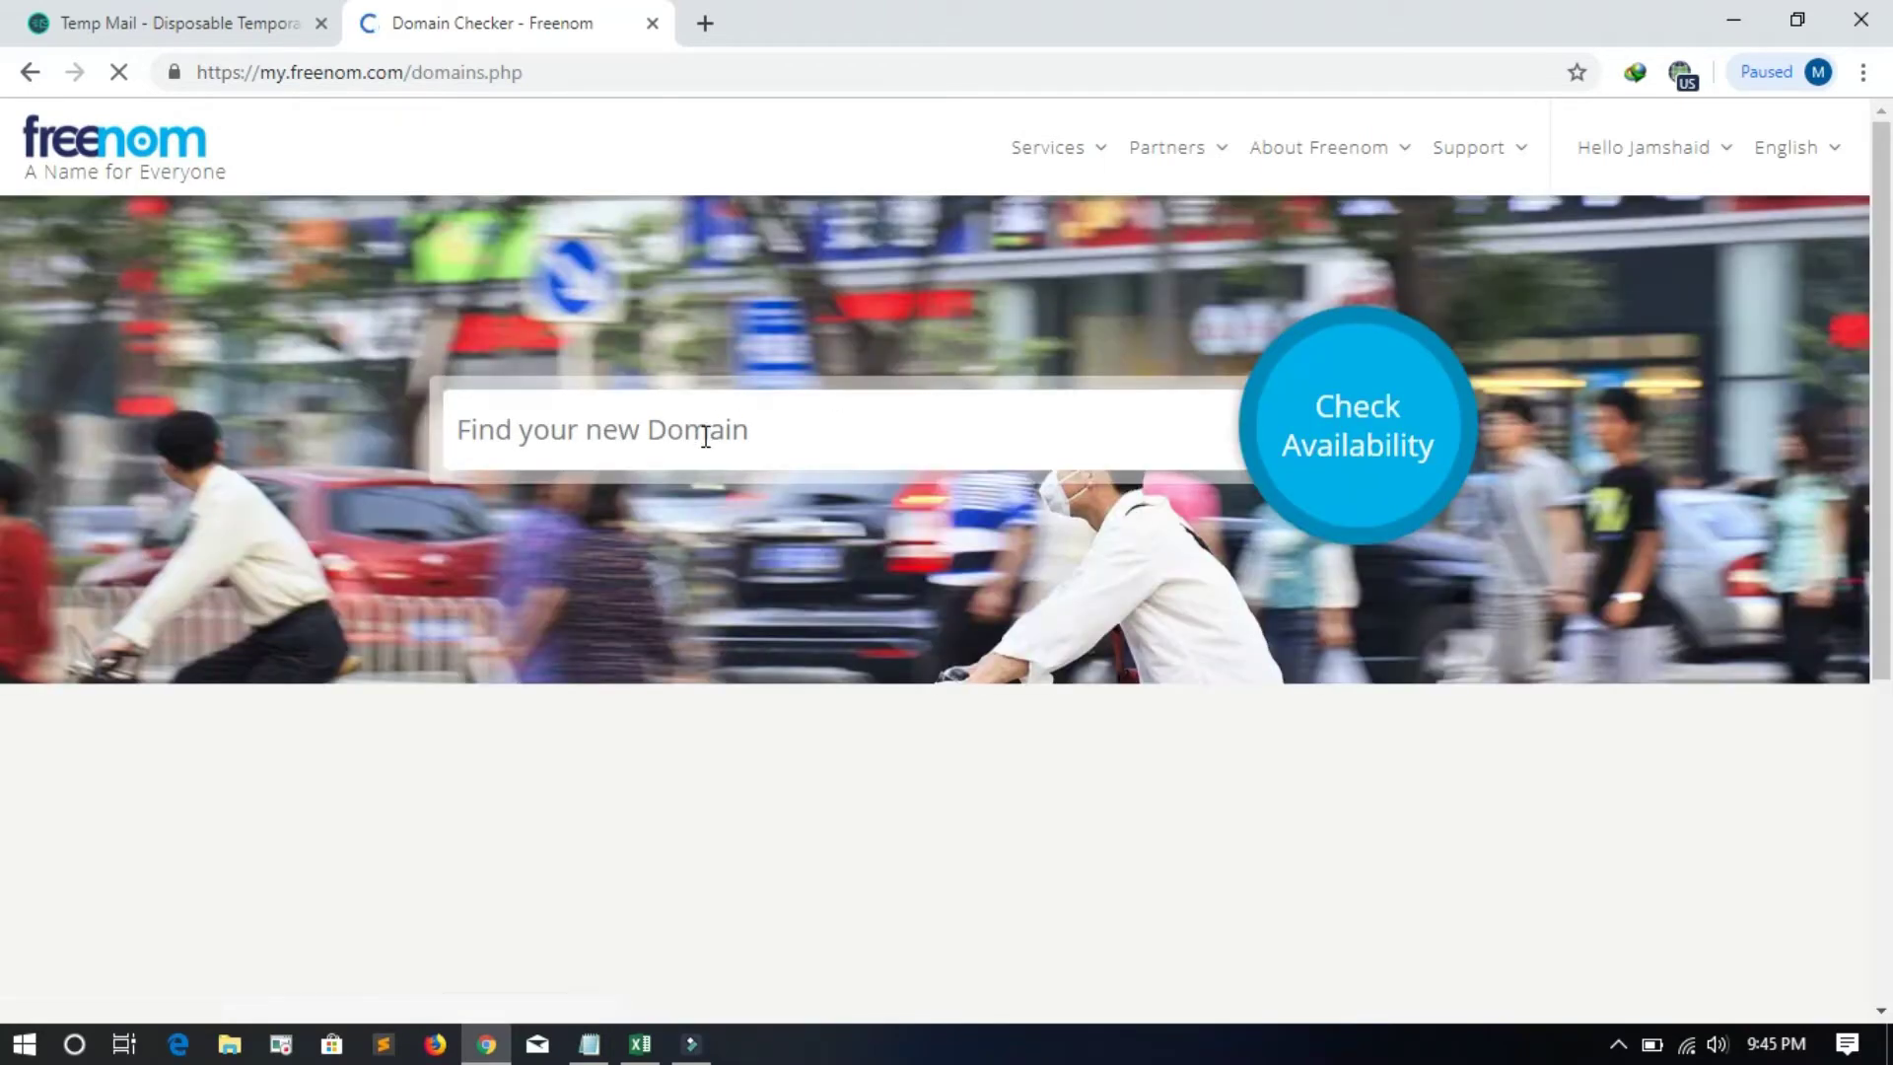
click(705, 434)
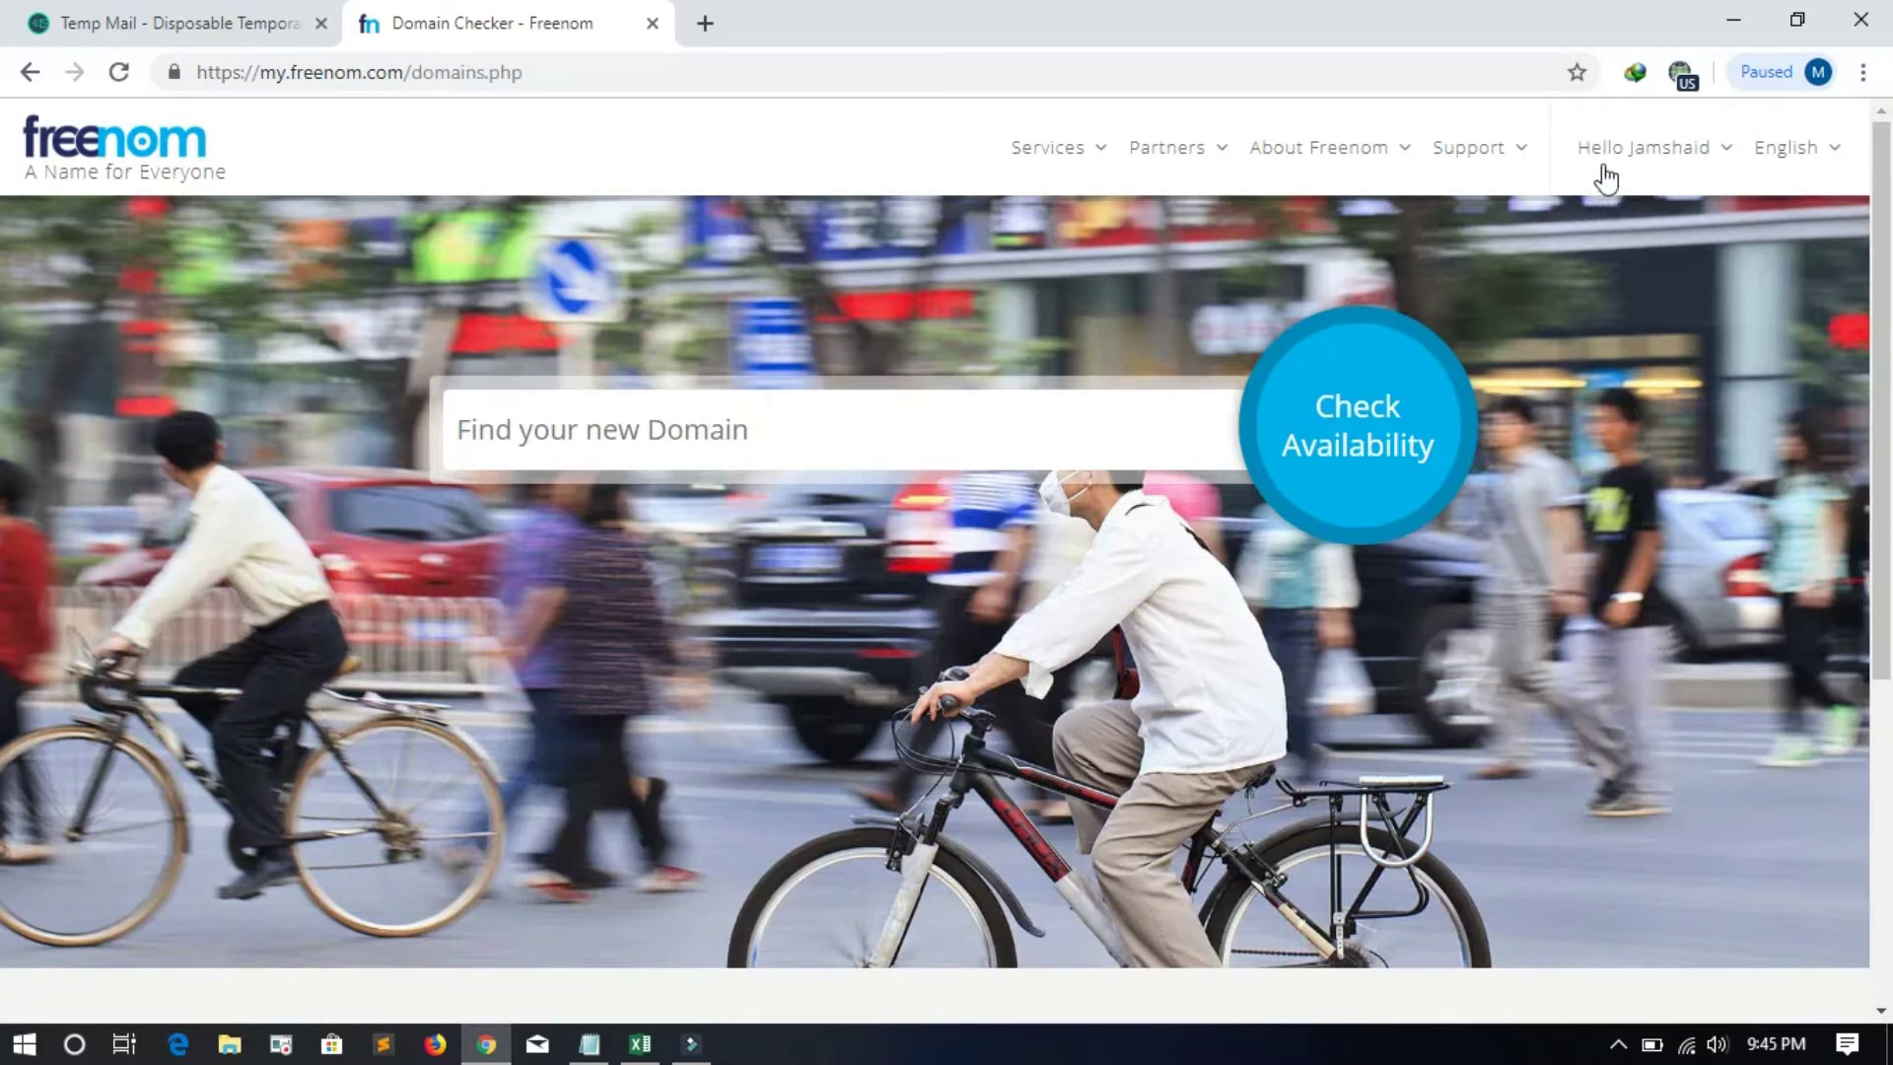
click(731, 430)
text(educationweb)
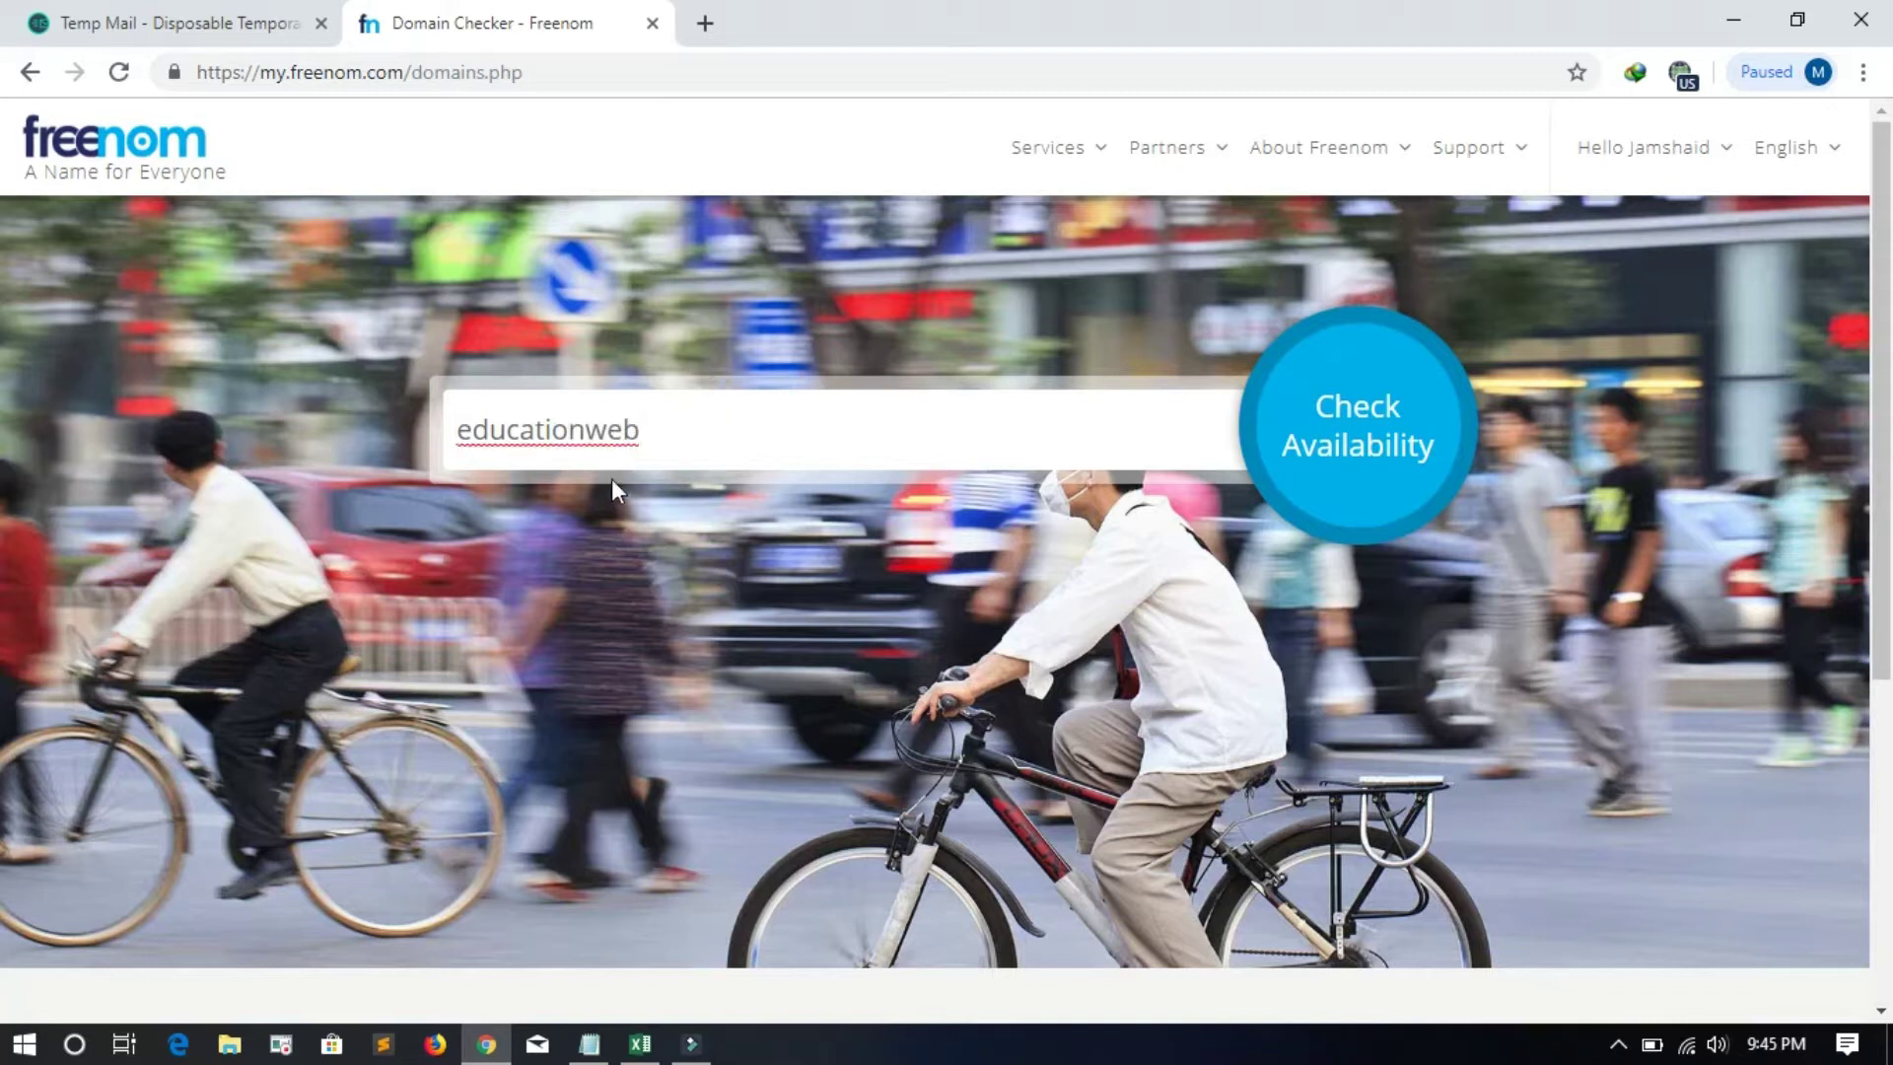
click(1346, 453)
Step: Add the free domain educationweb.ga to the cart and proceed to checkout
scroll(1207, 588, down, 3)
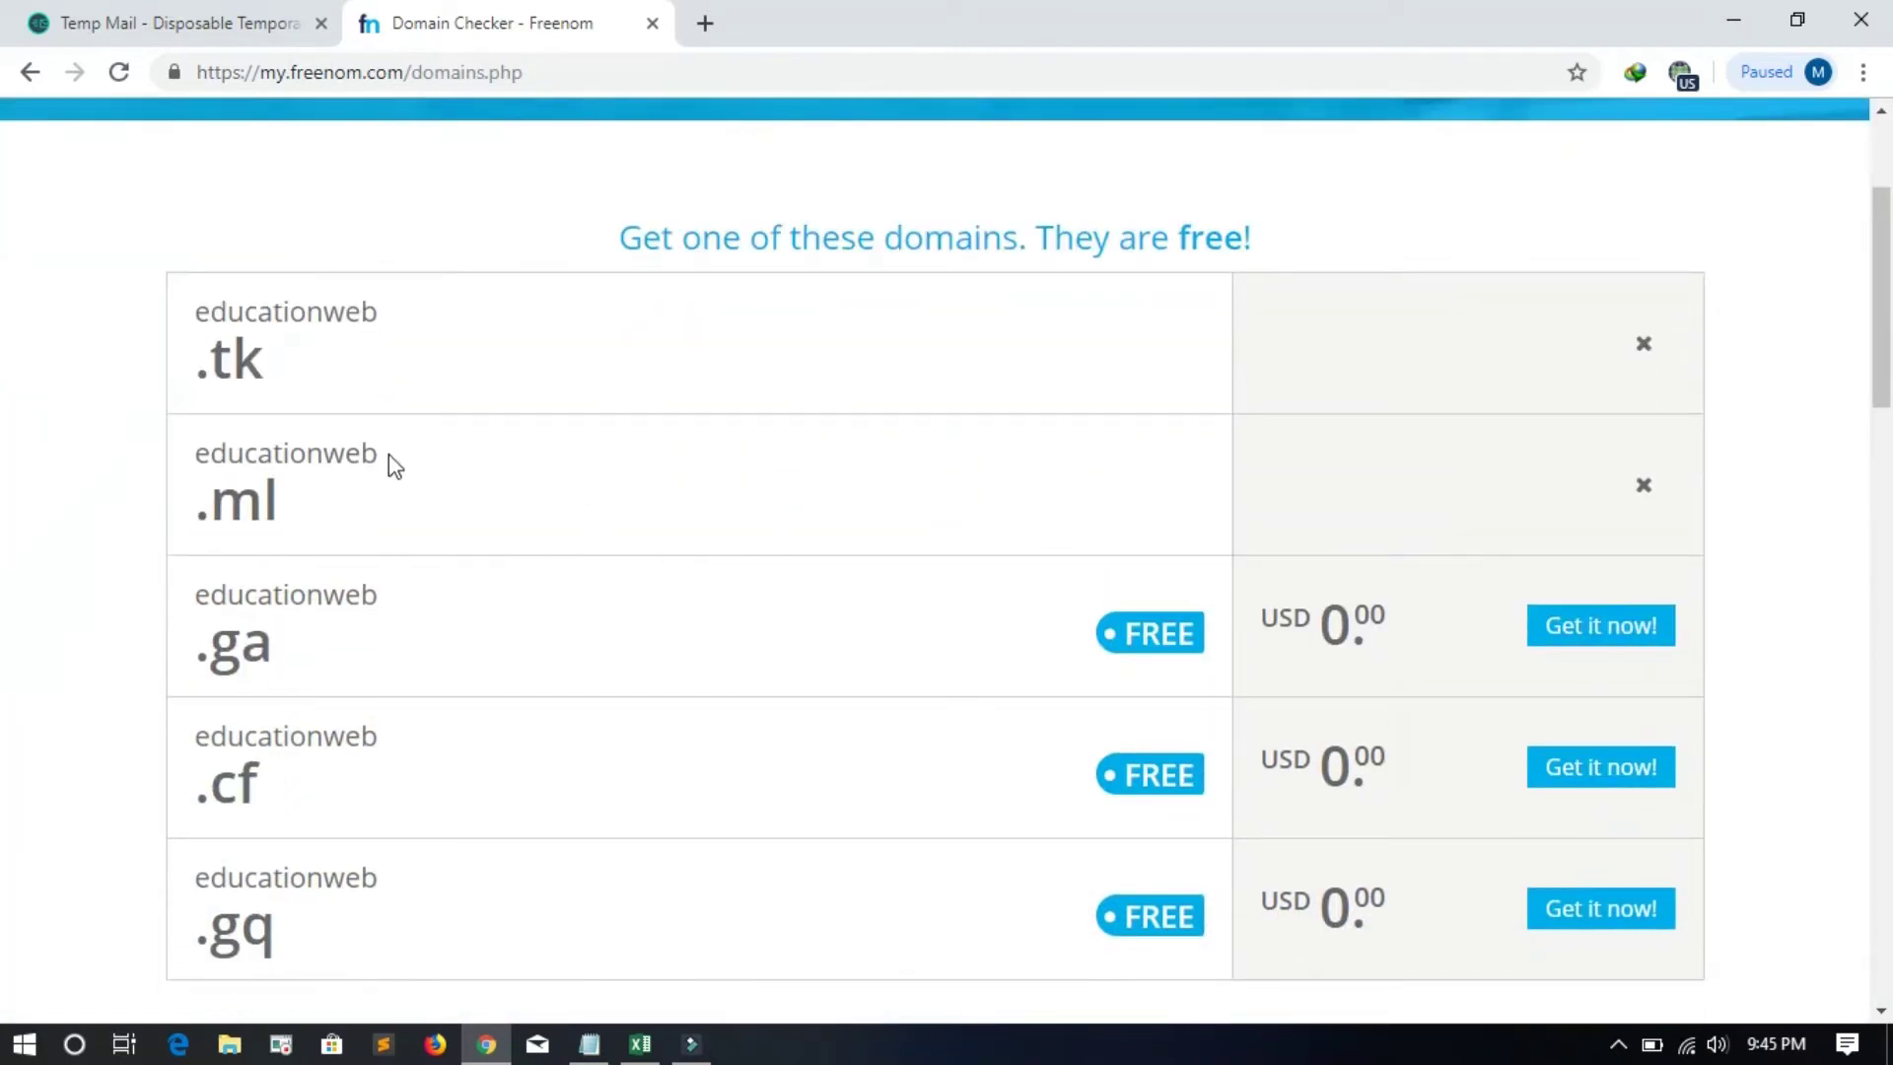
scroll(841, 553, down, 4)
scroll(843, 555, up, 3)
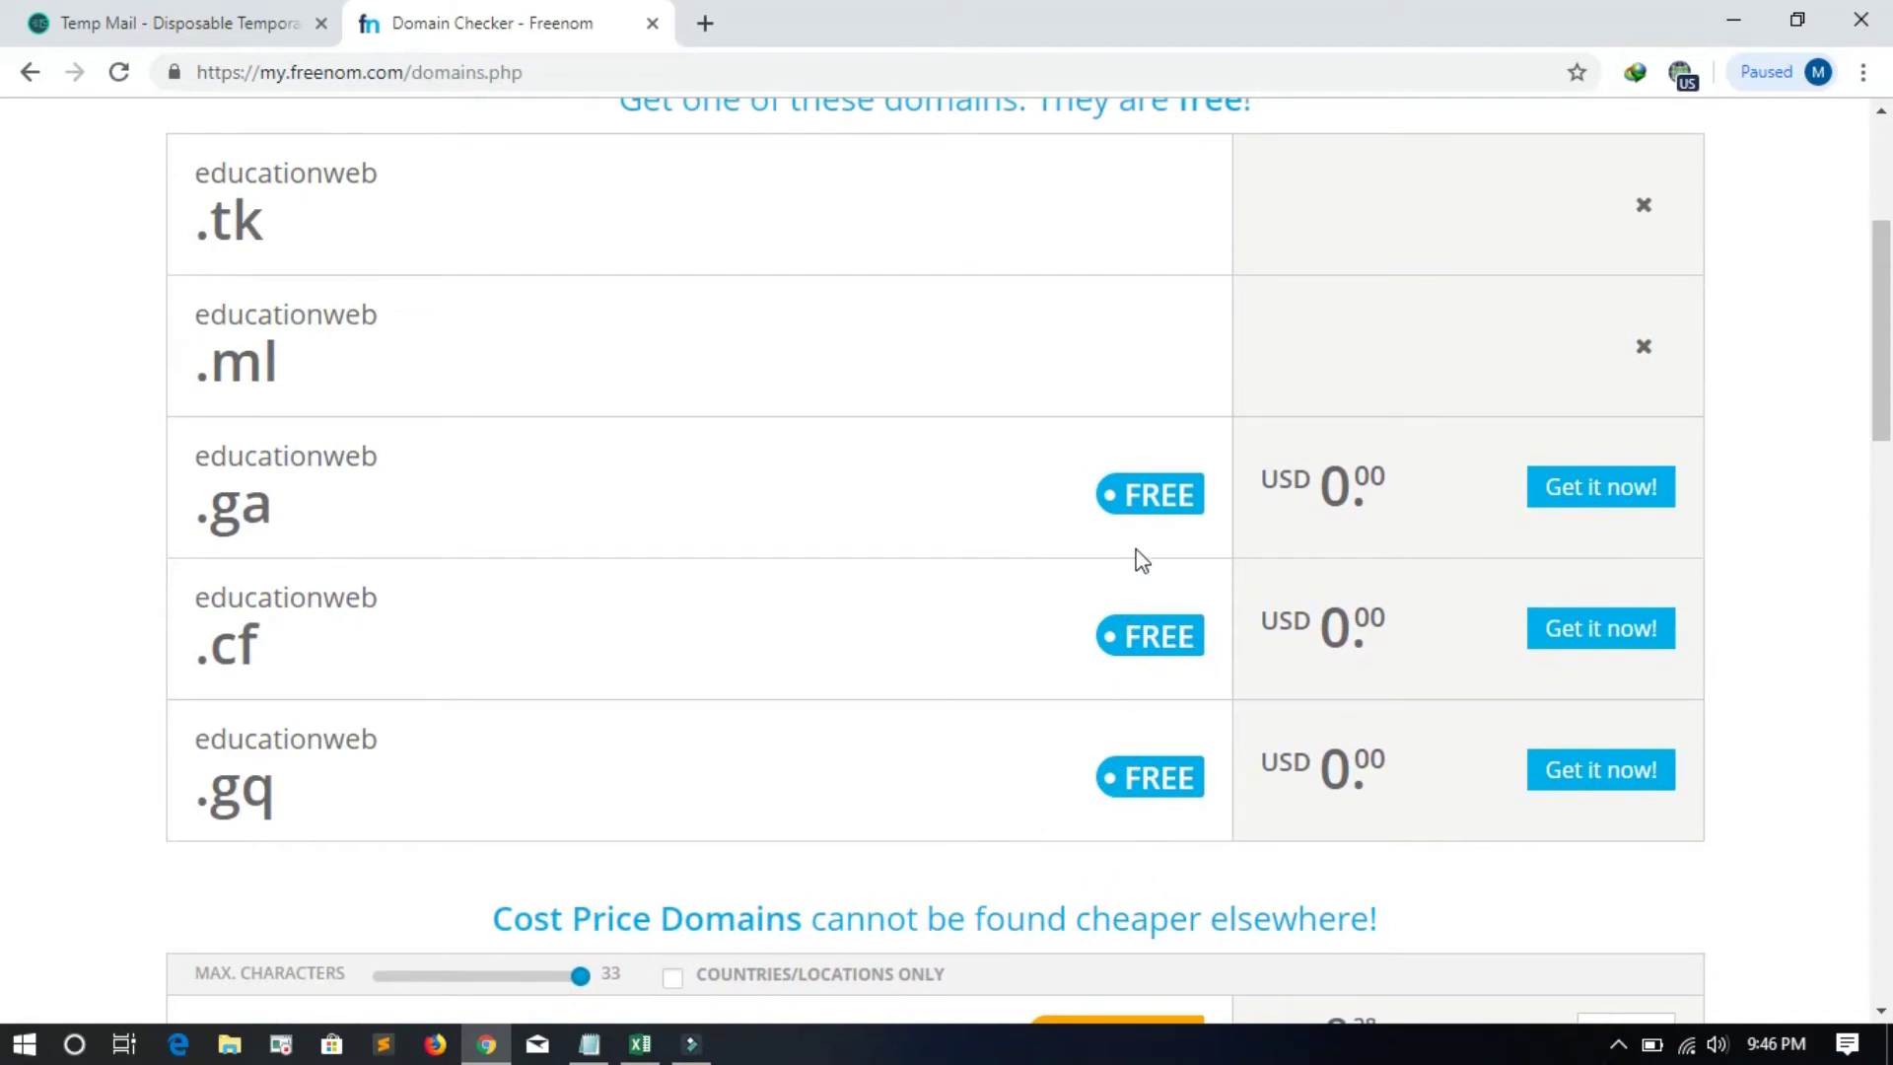
scroll(1162, 701, down, 5)
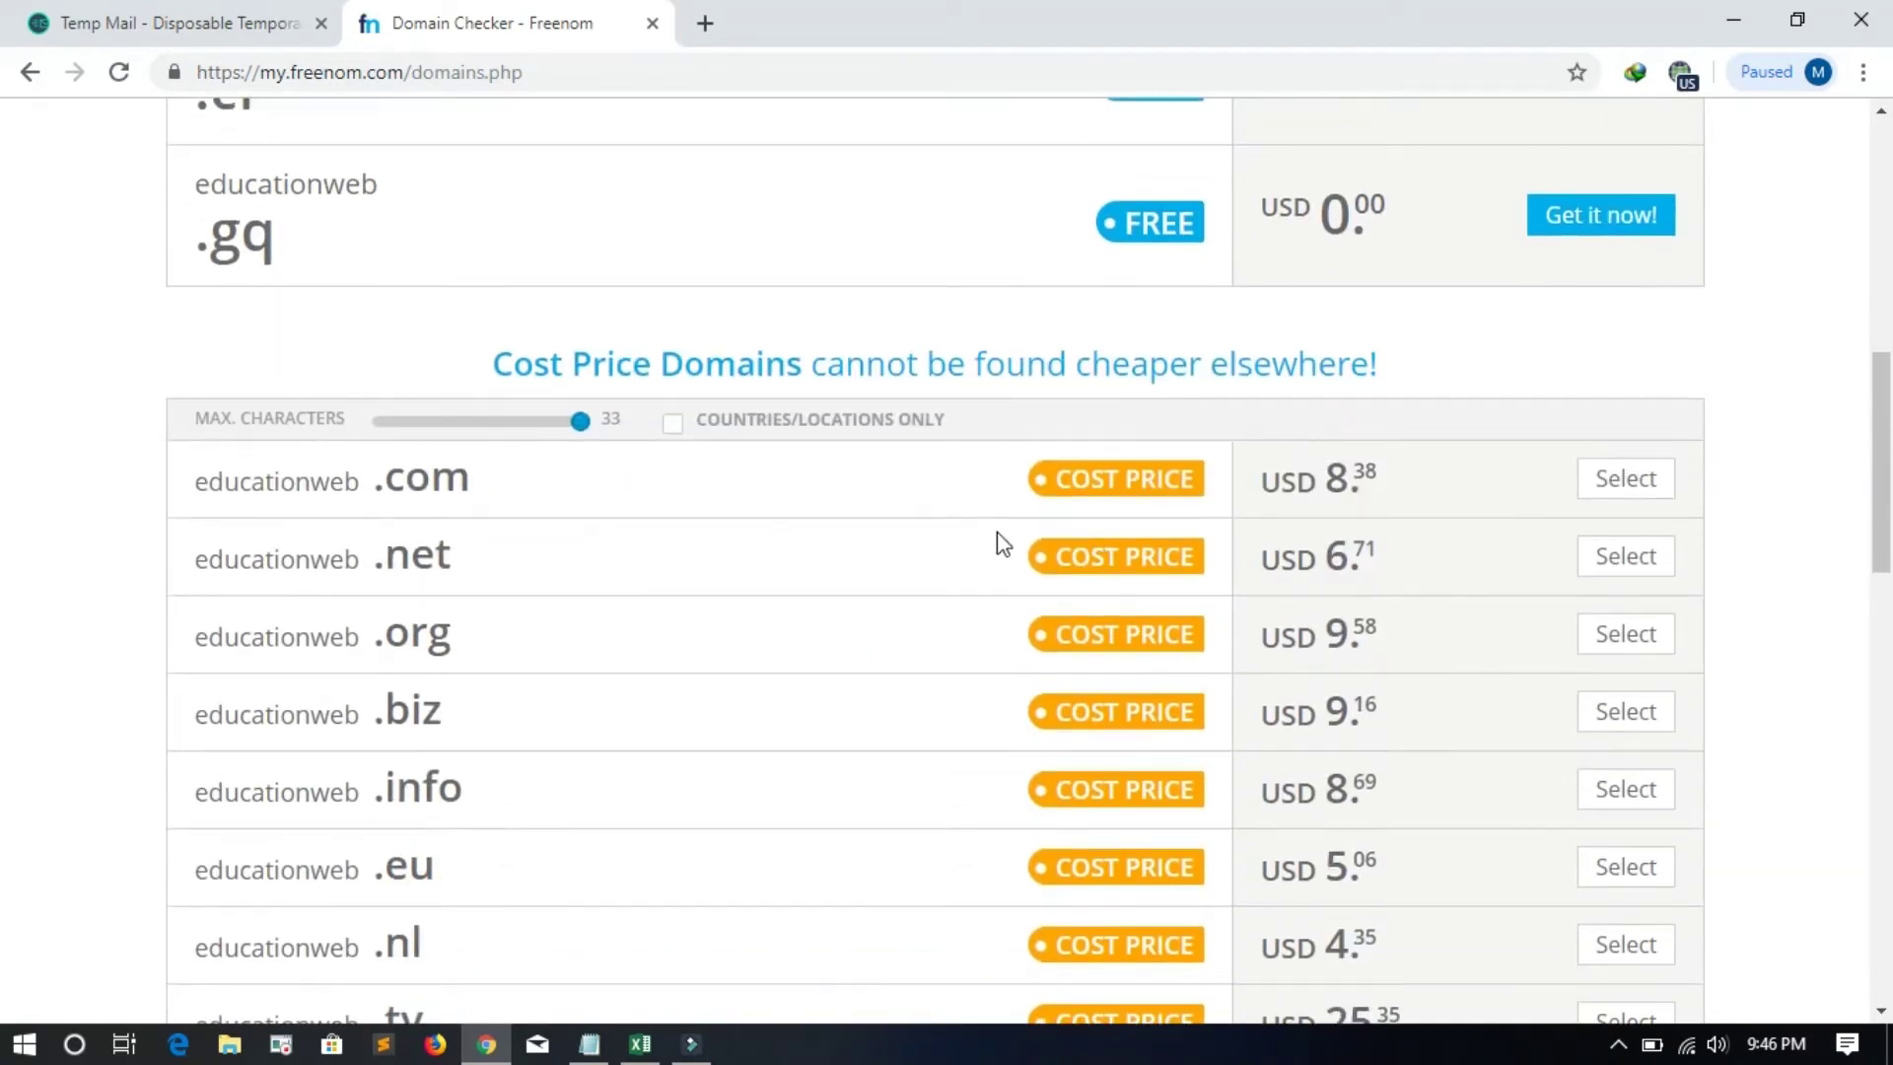
scroll(1281, 591, up, 6)
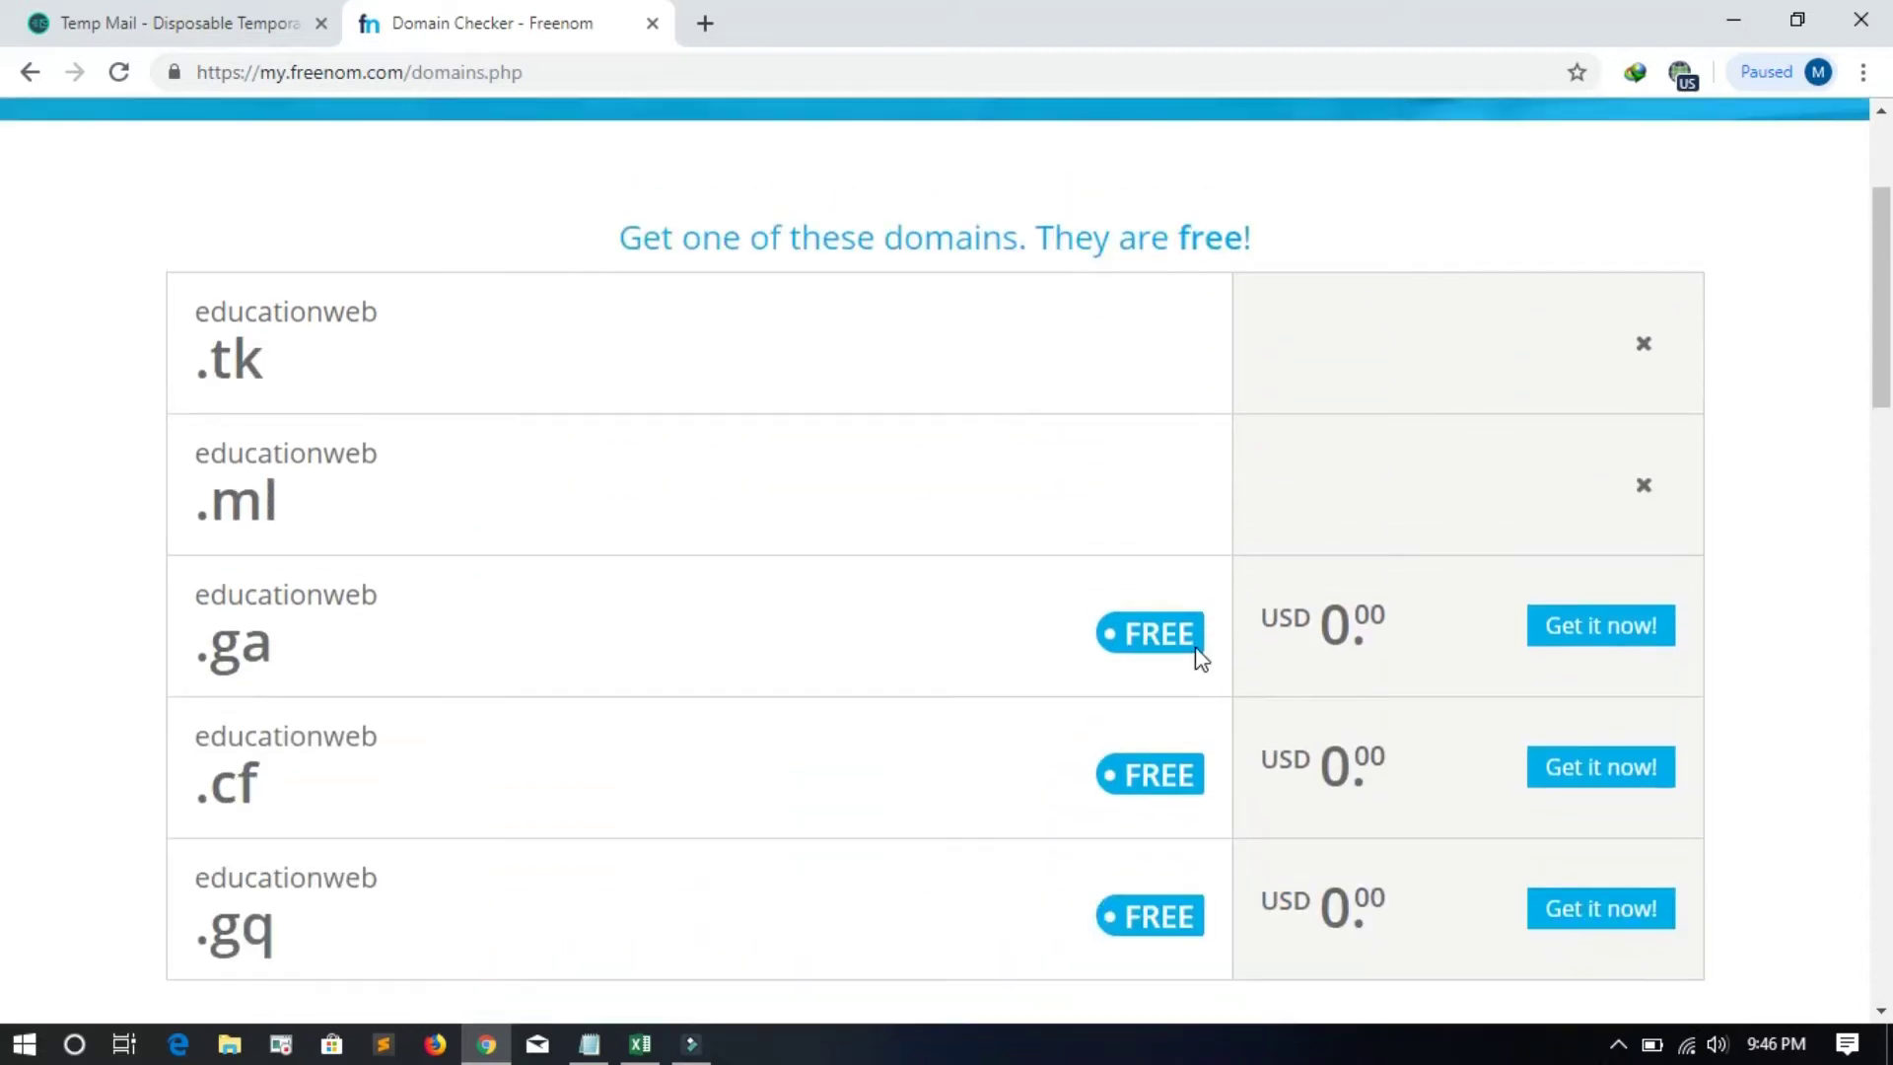
click(1587, 639)
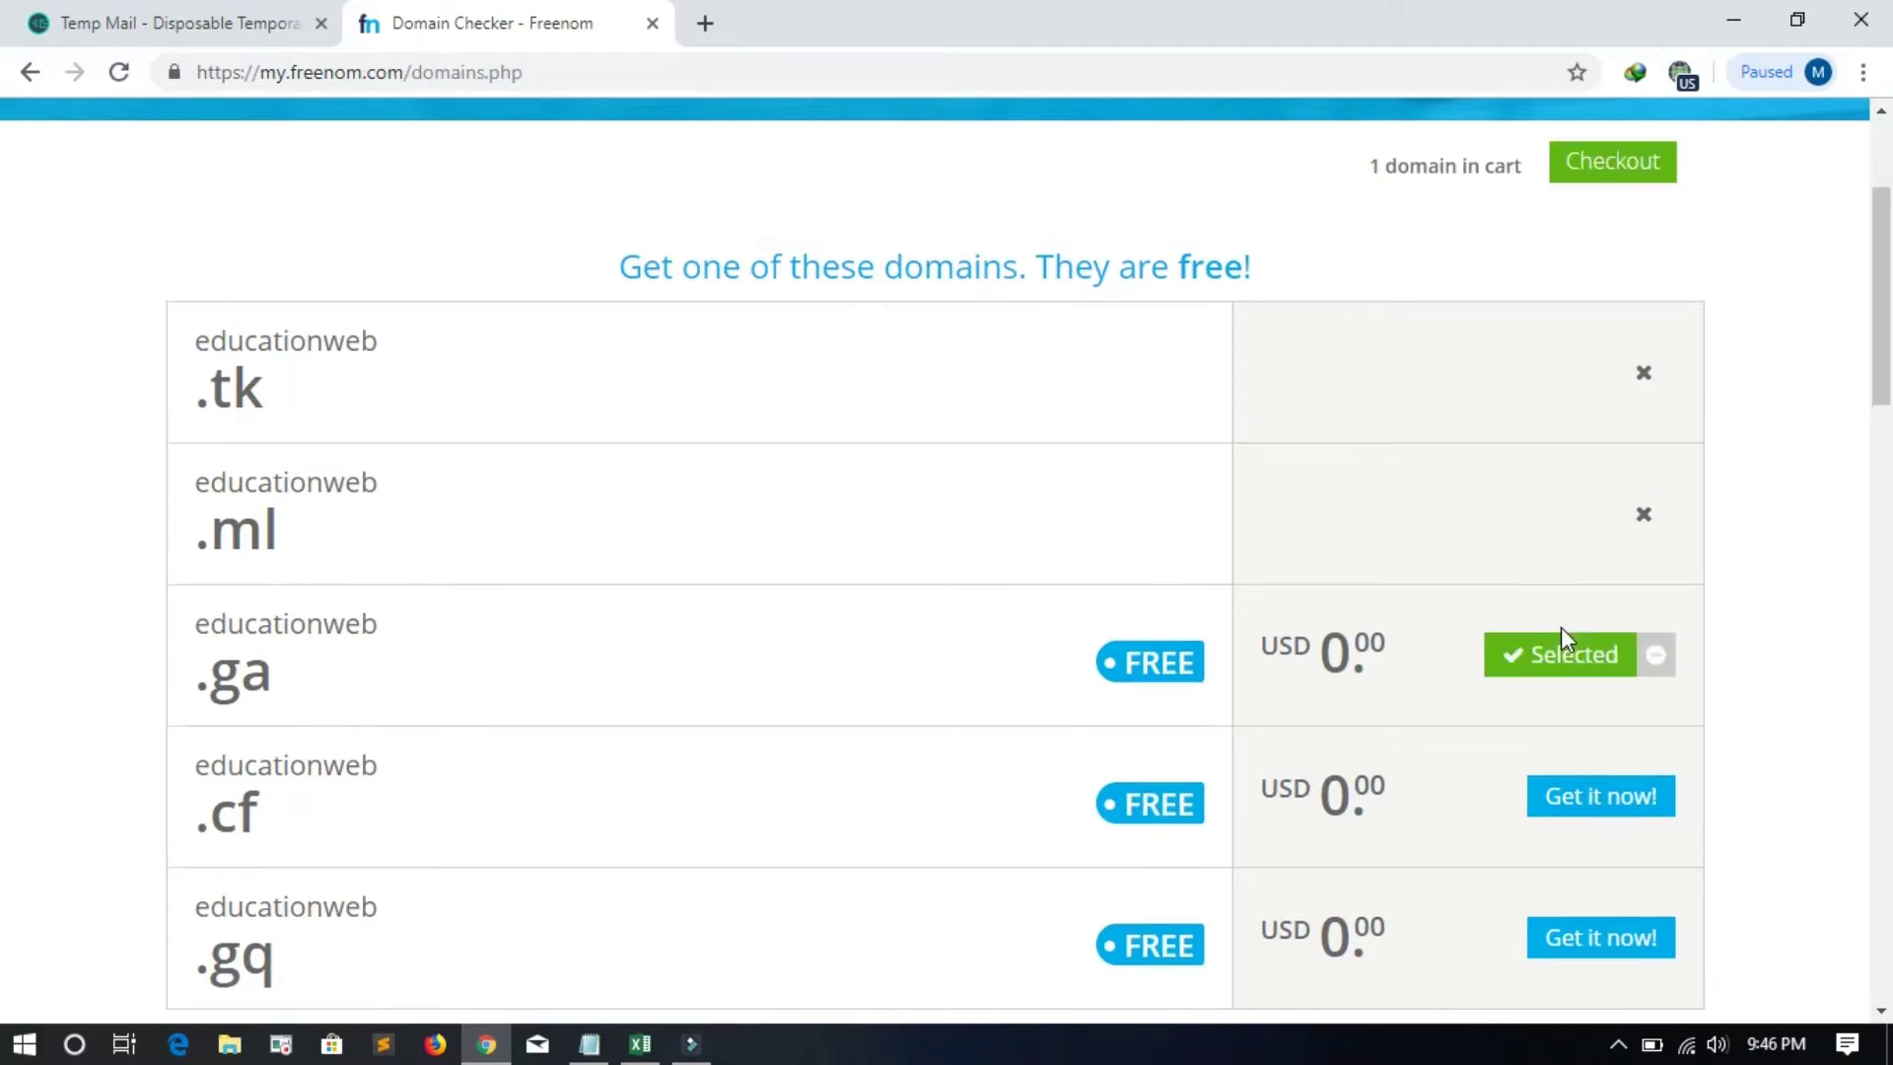
scroll(1462, 575, up, 3)
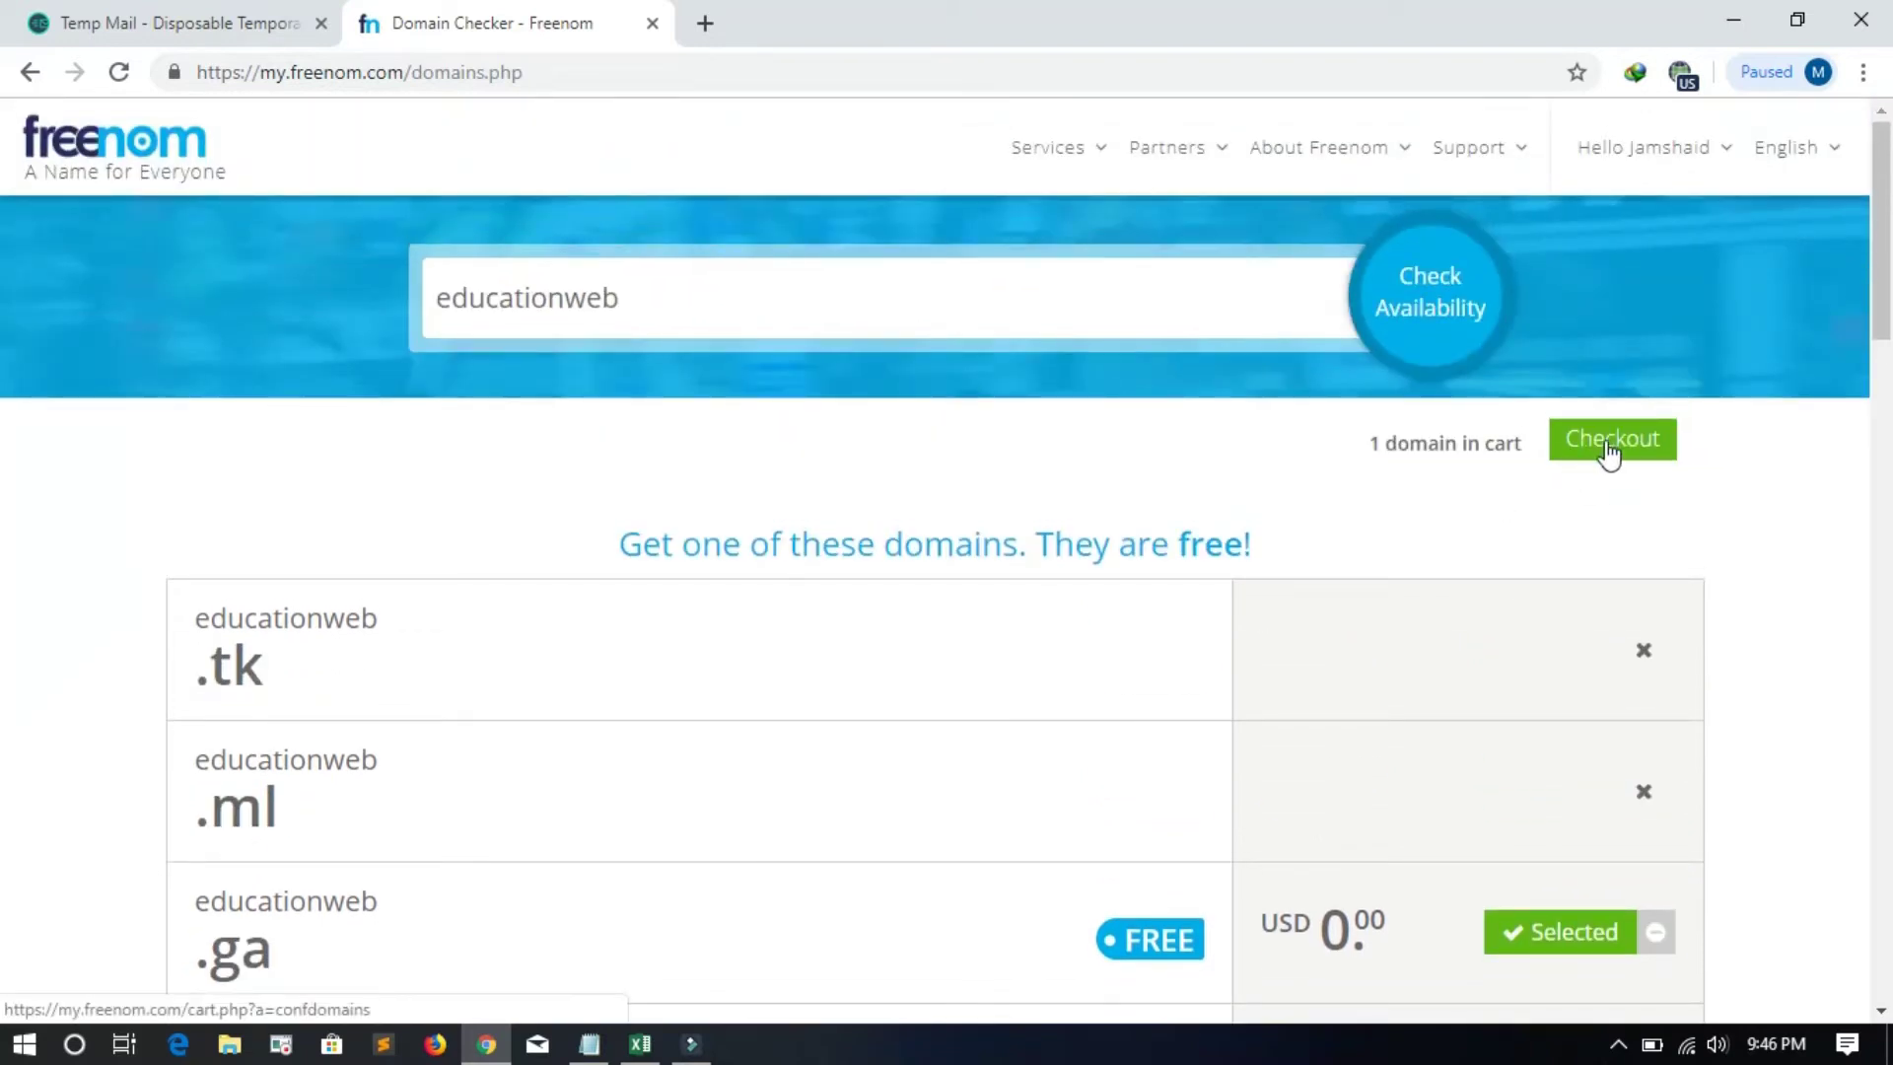
click(1608, 451)
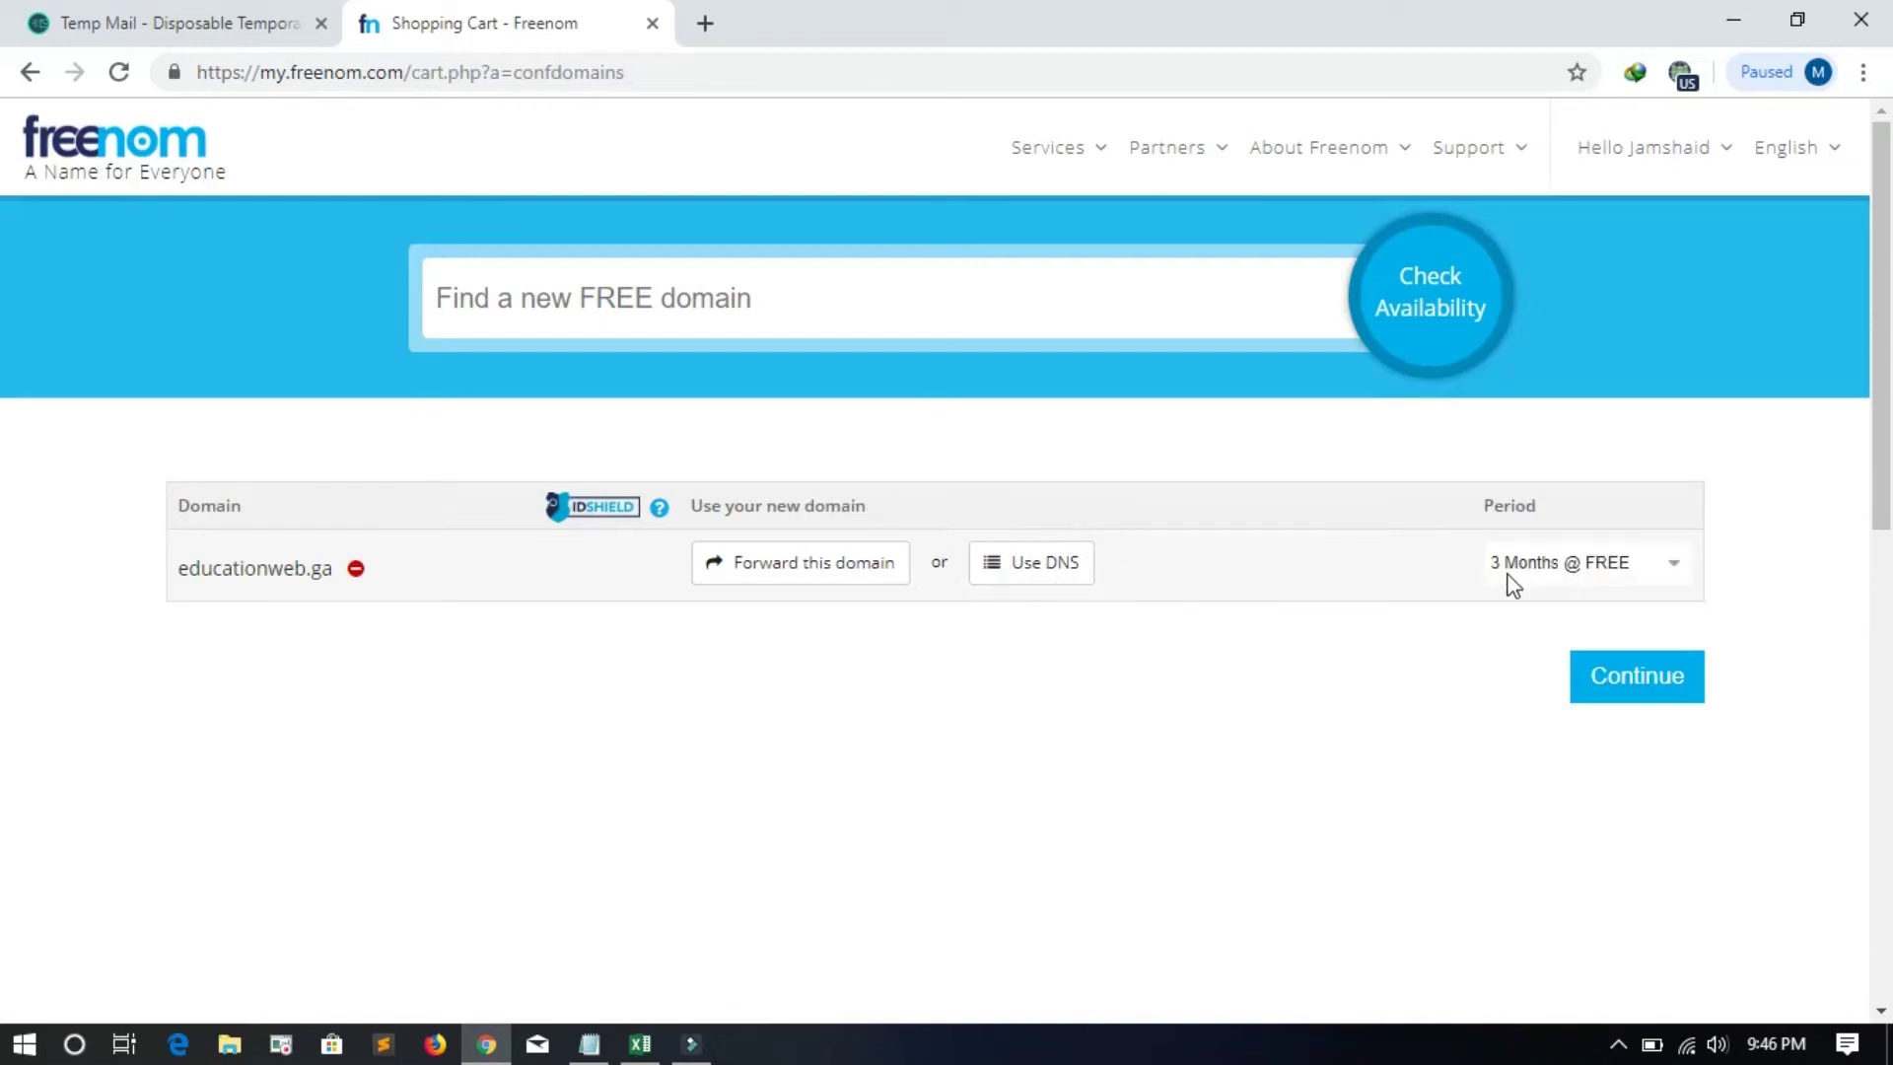
Step: Set the registration period of educationweb.ga to 12 Months @ FREE and continue to the order review
click(1674, 570)
scroll(1587, 374, down, 1)
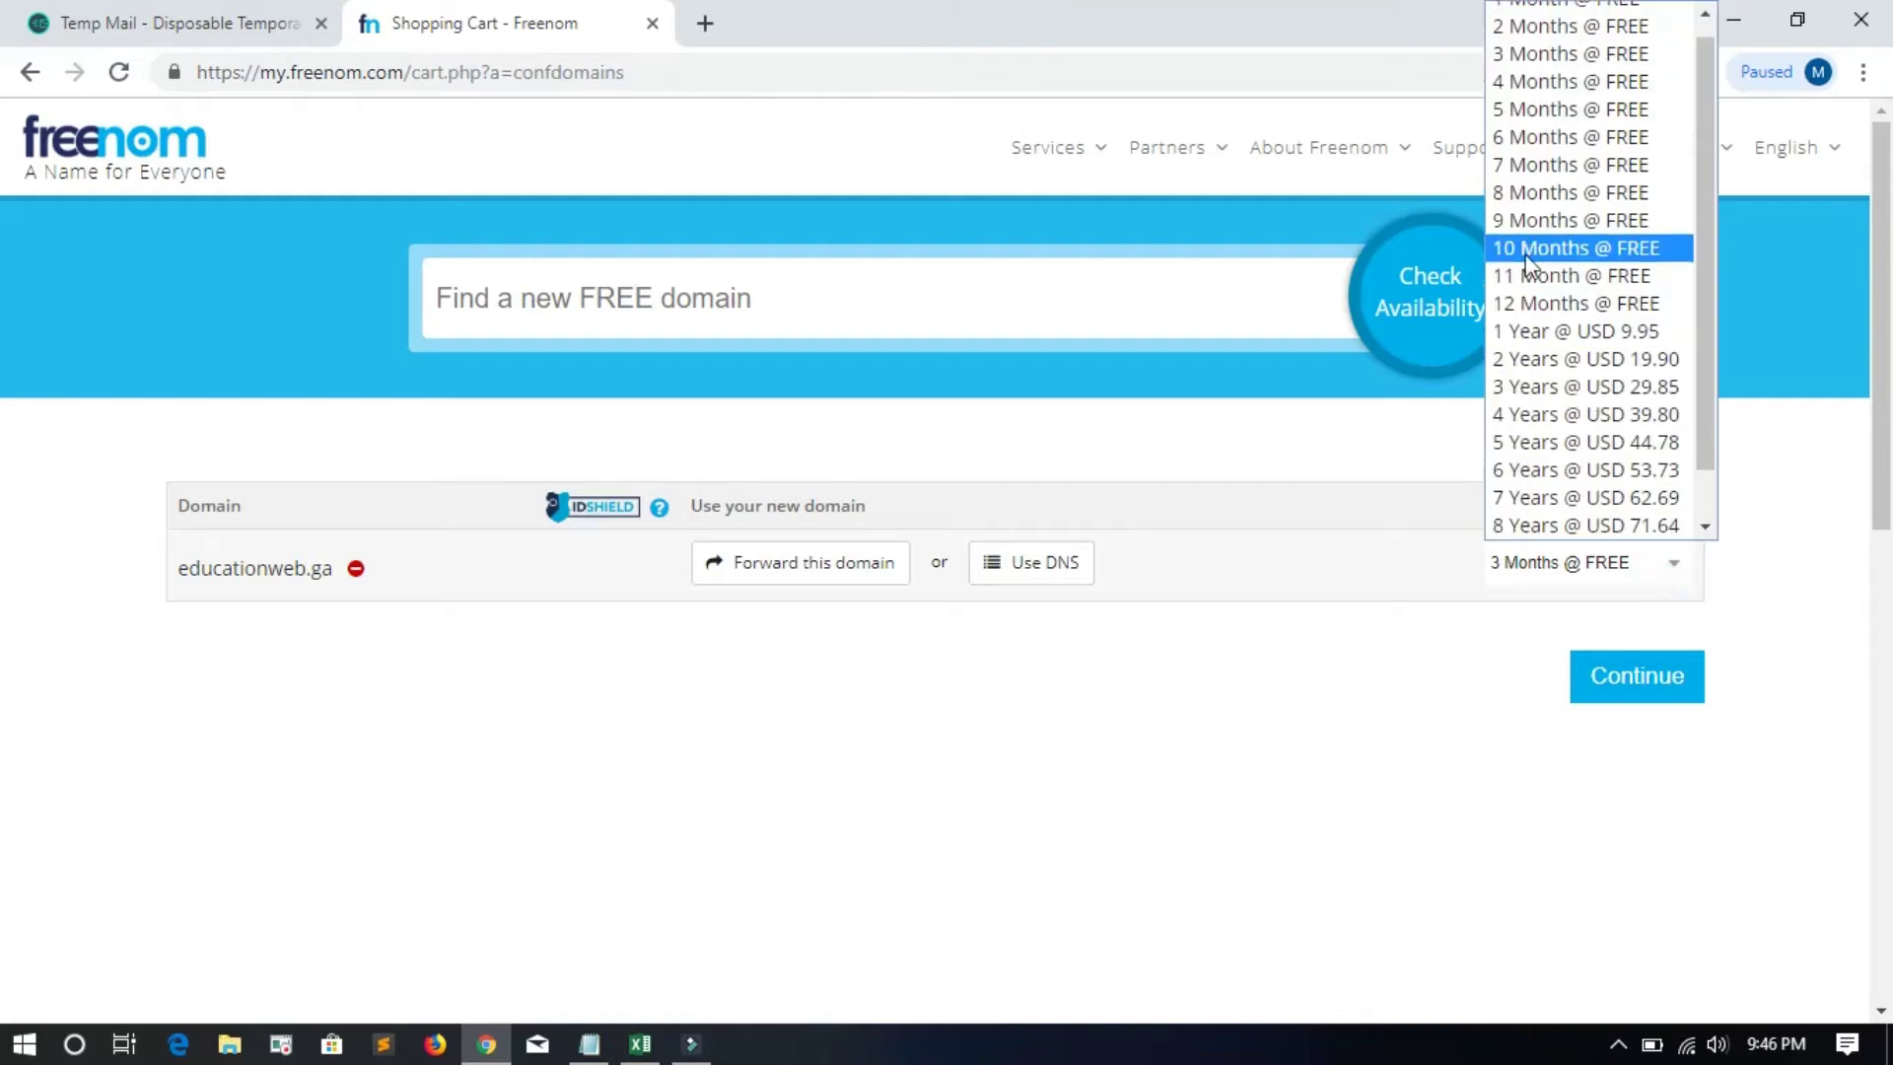
click(1554, 304)
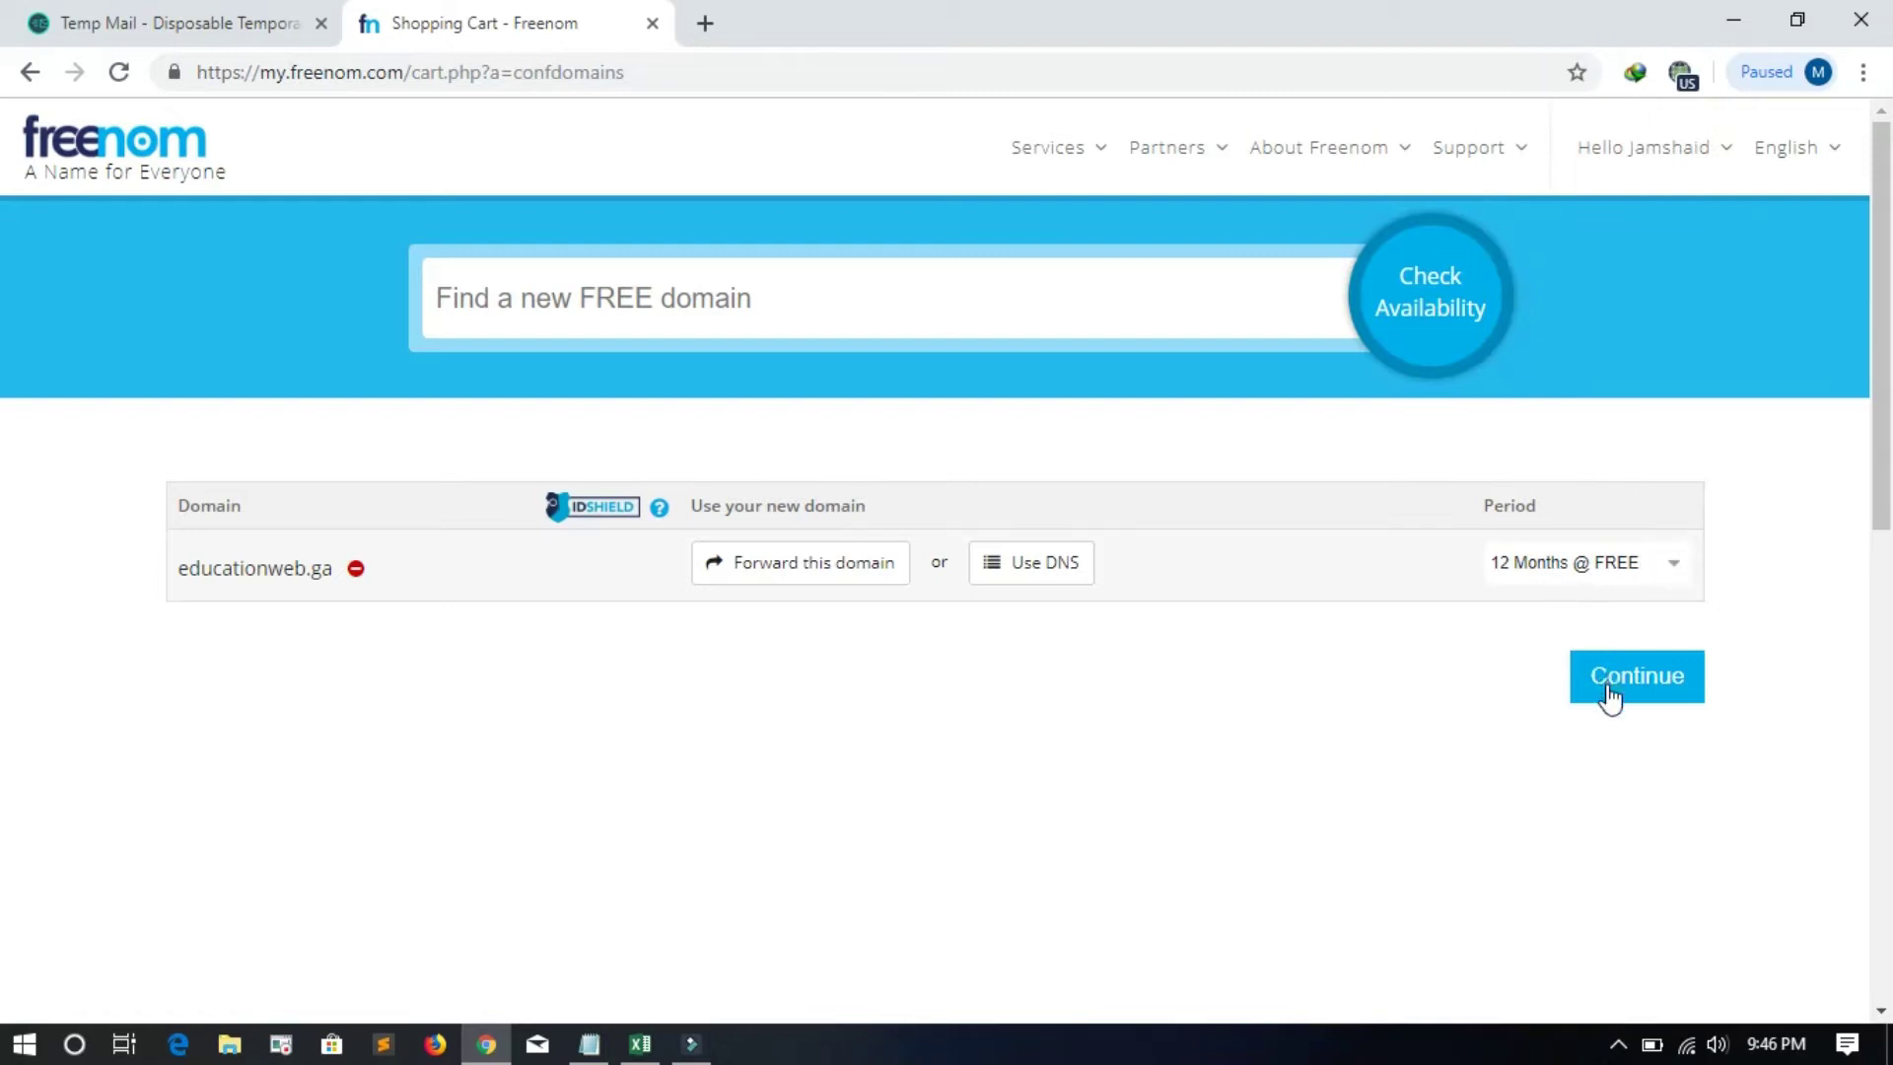
click(1088, 584)
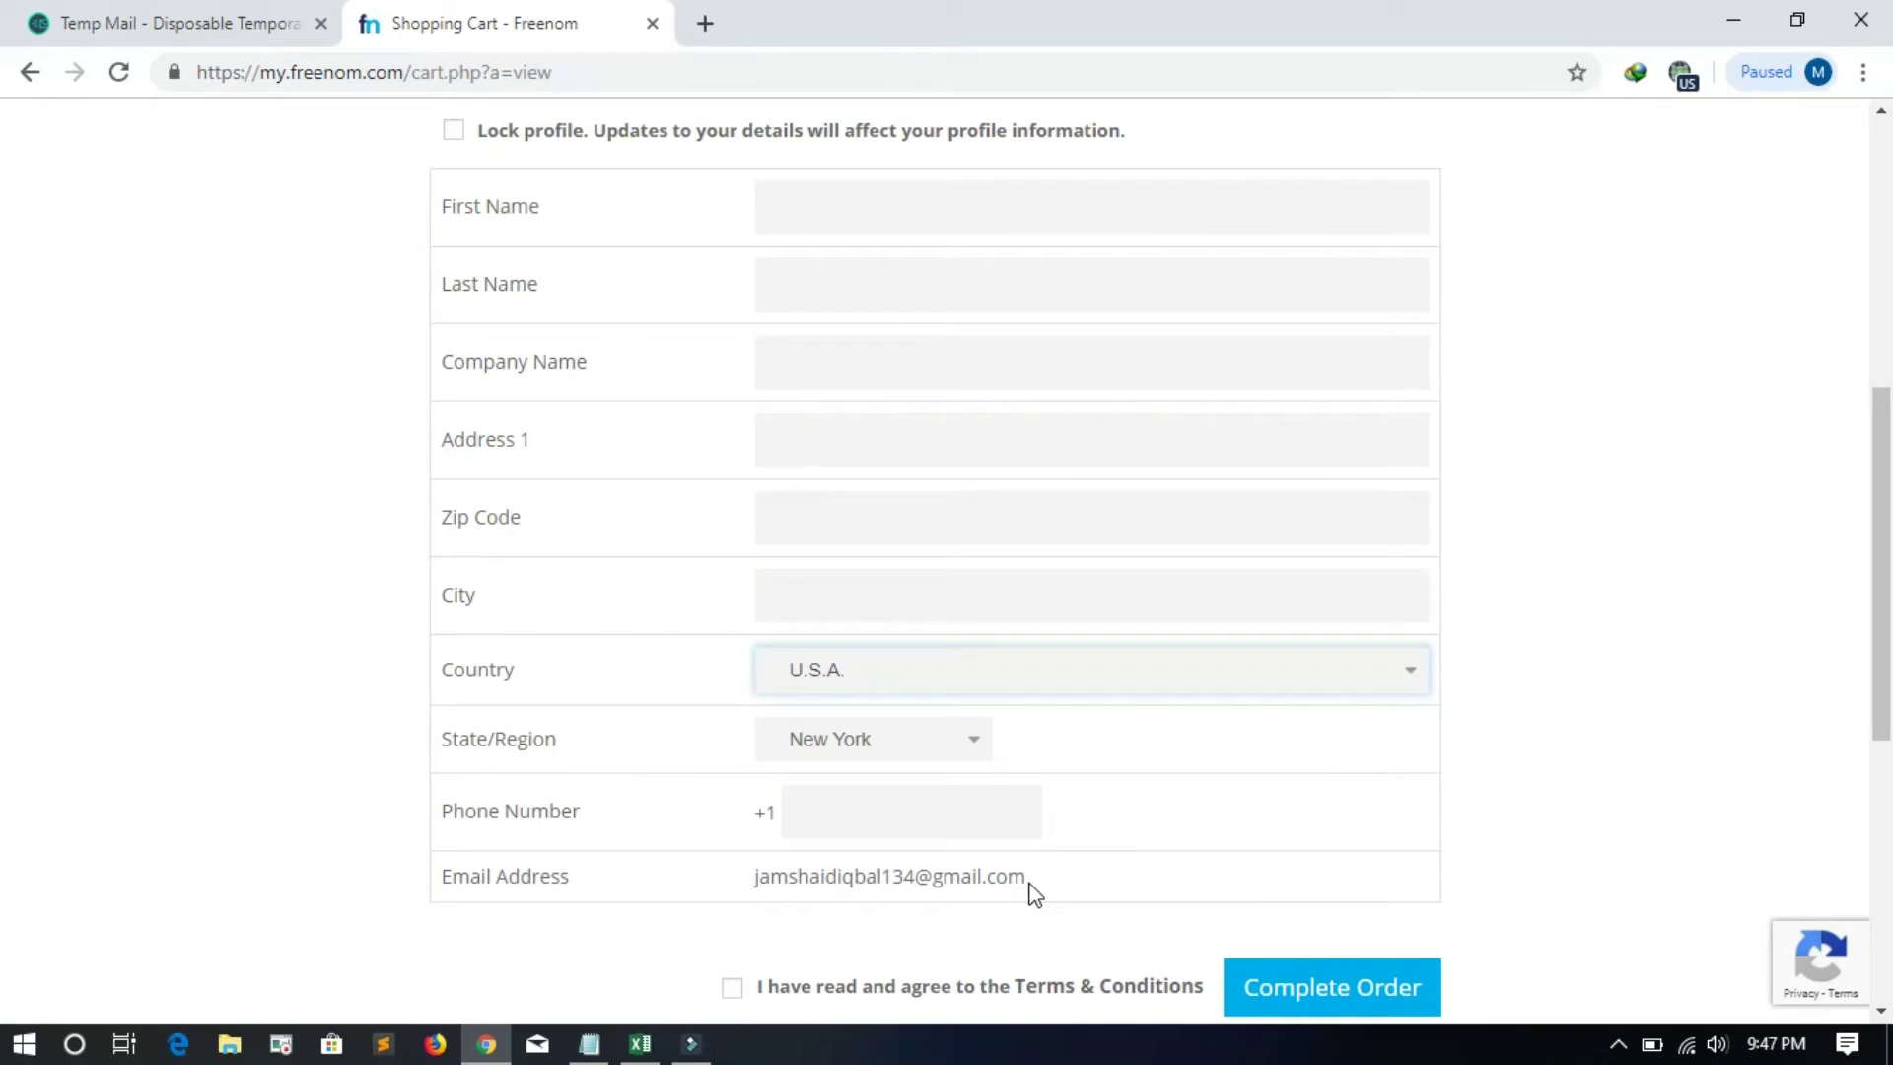
Step: Examine the order summary and the Your Details fields, including the country and state lists and the phone number
scroll(1068, 646, up, 7)
scroll(760, 714, down, 3)
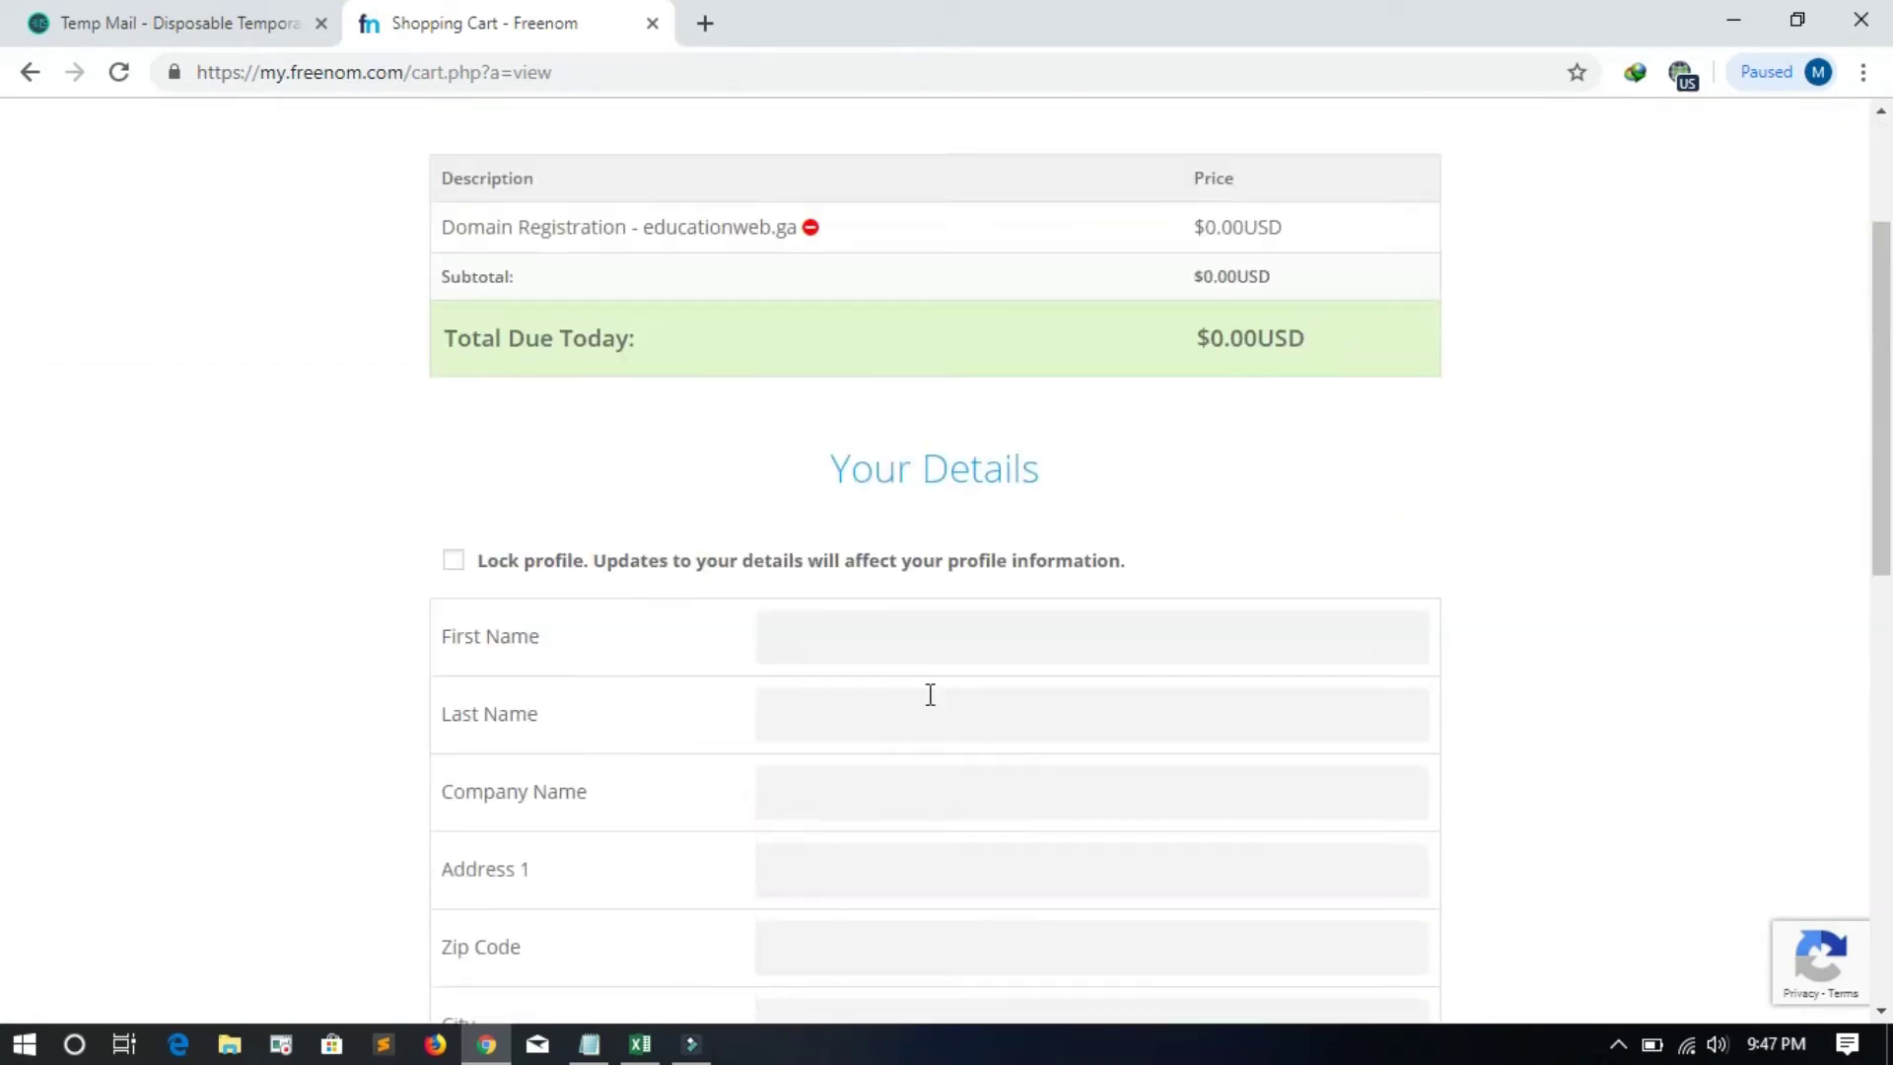
scroll(874, 692, down, 5)
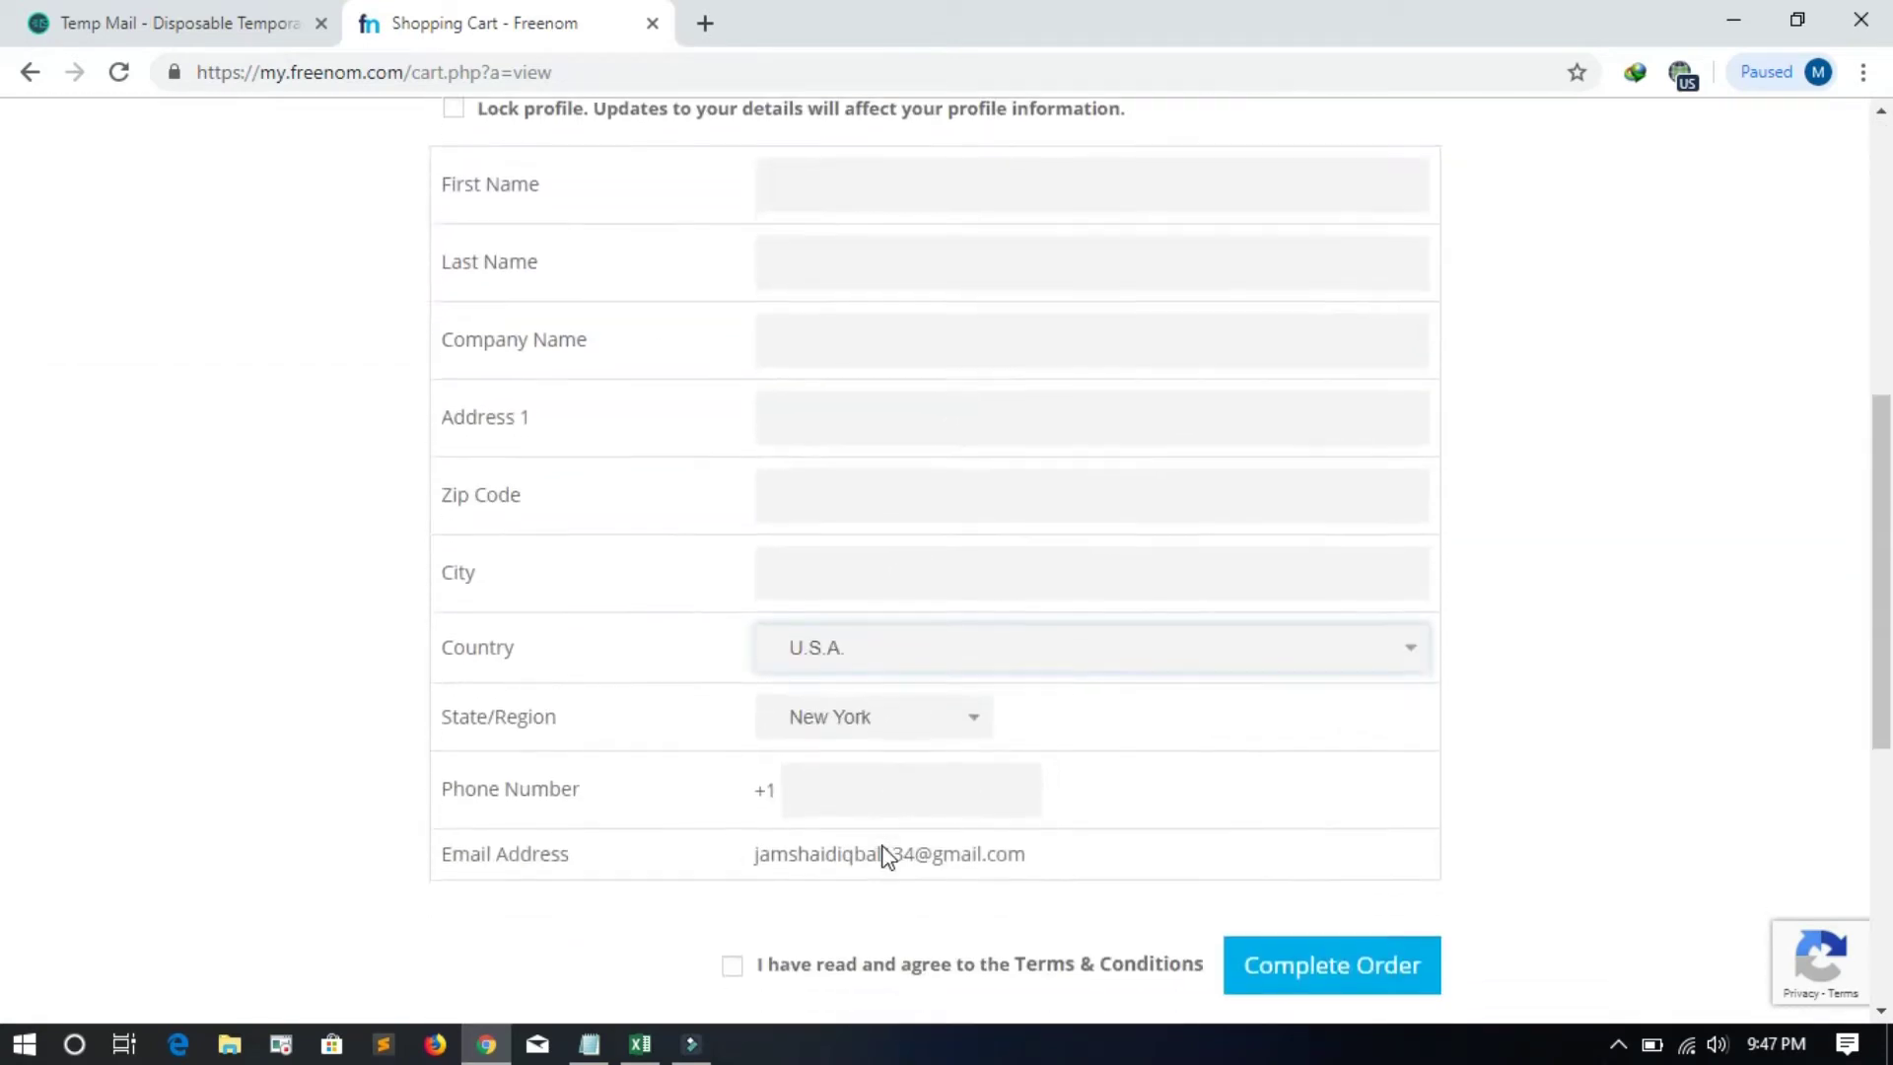
scroll(932, 866, up, 8)
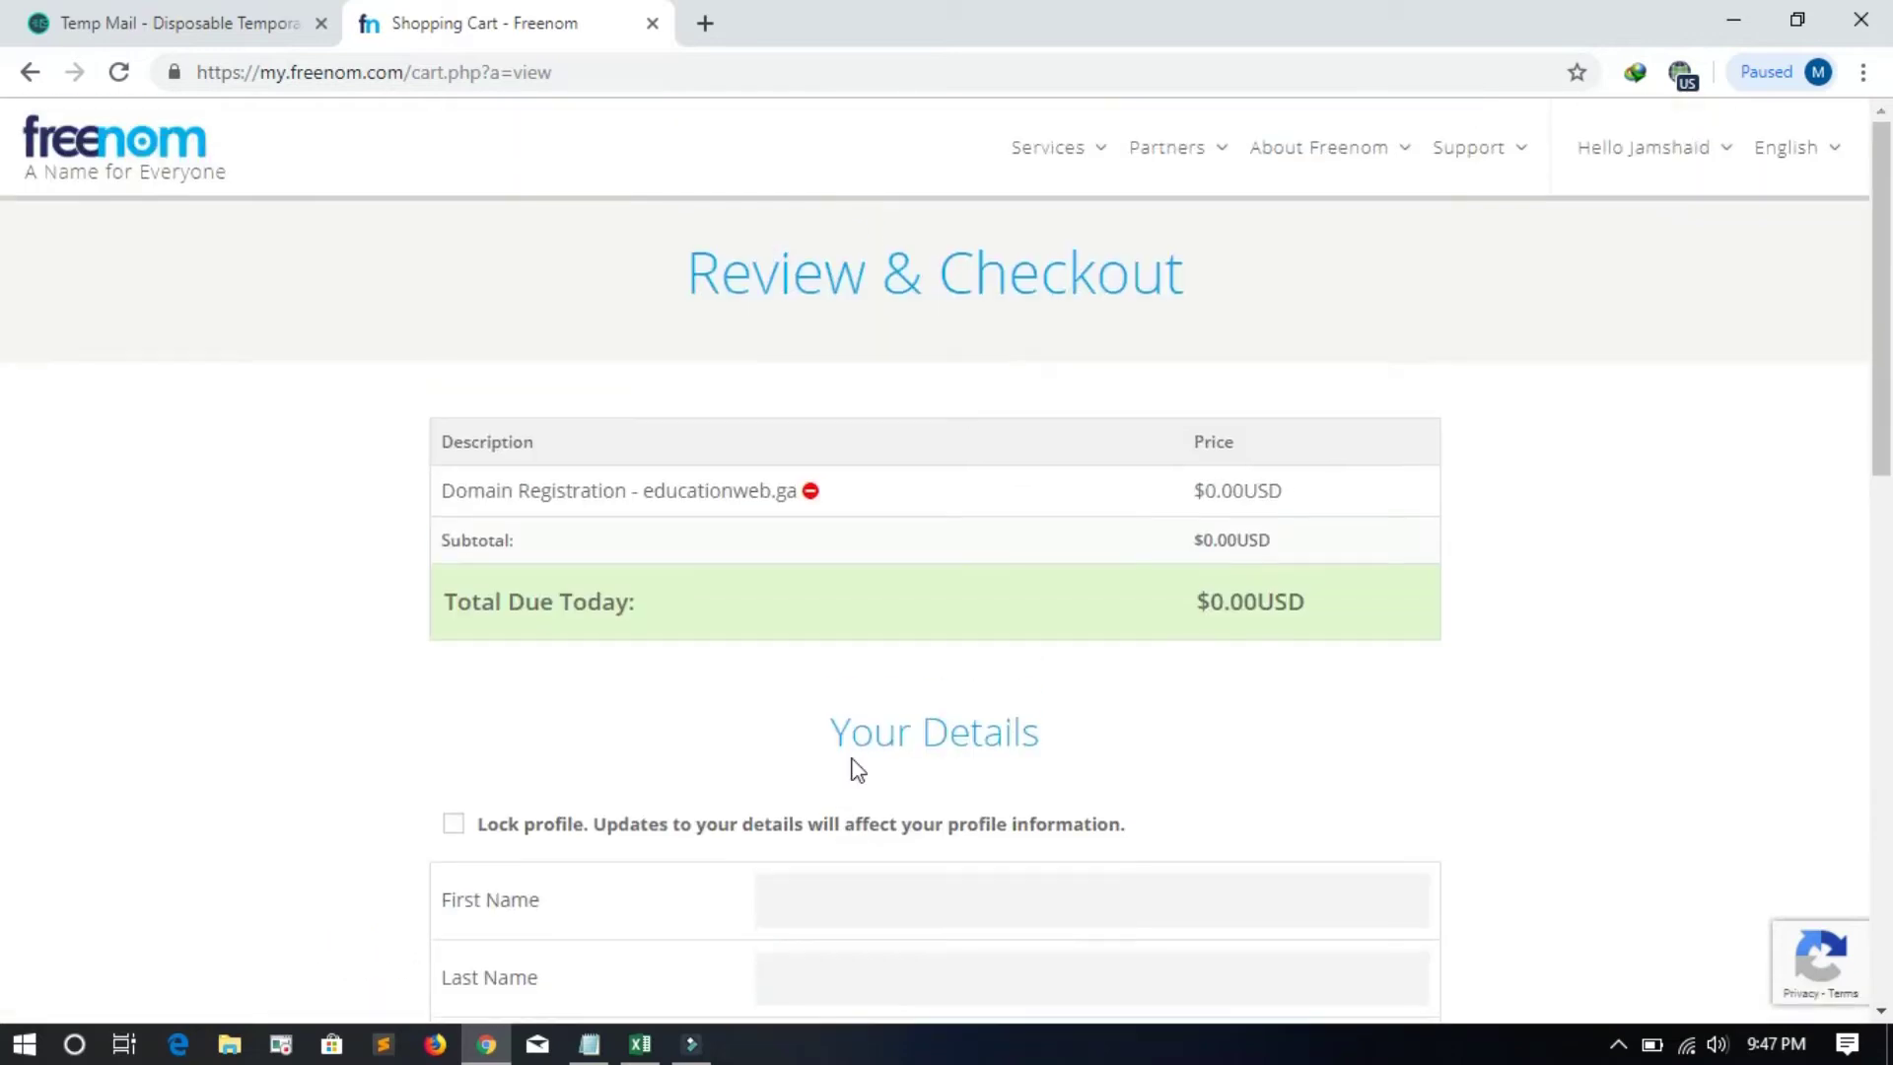
scroll(850, 767, down, 7)
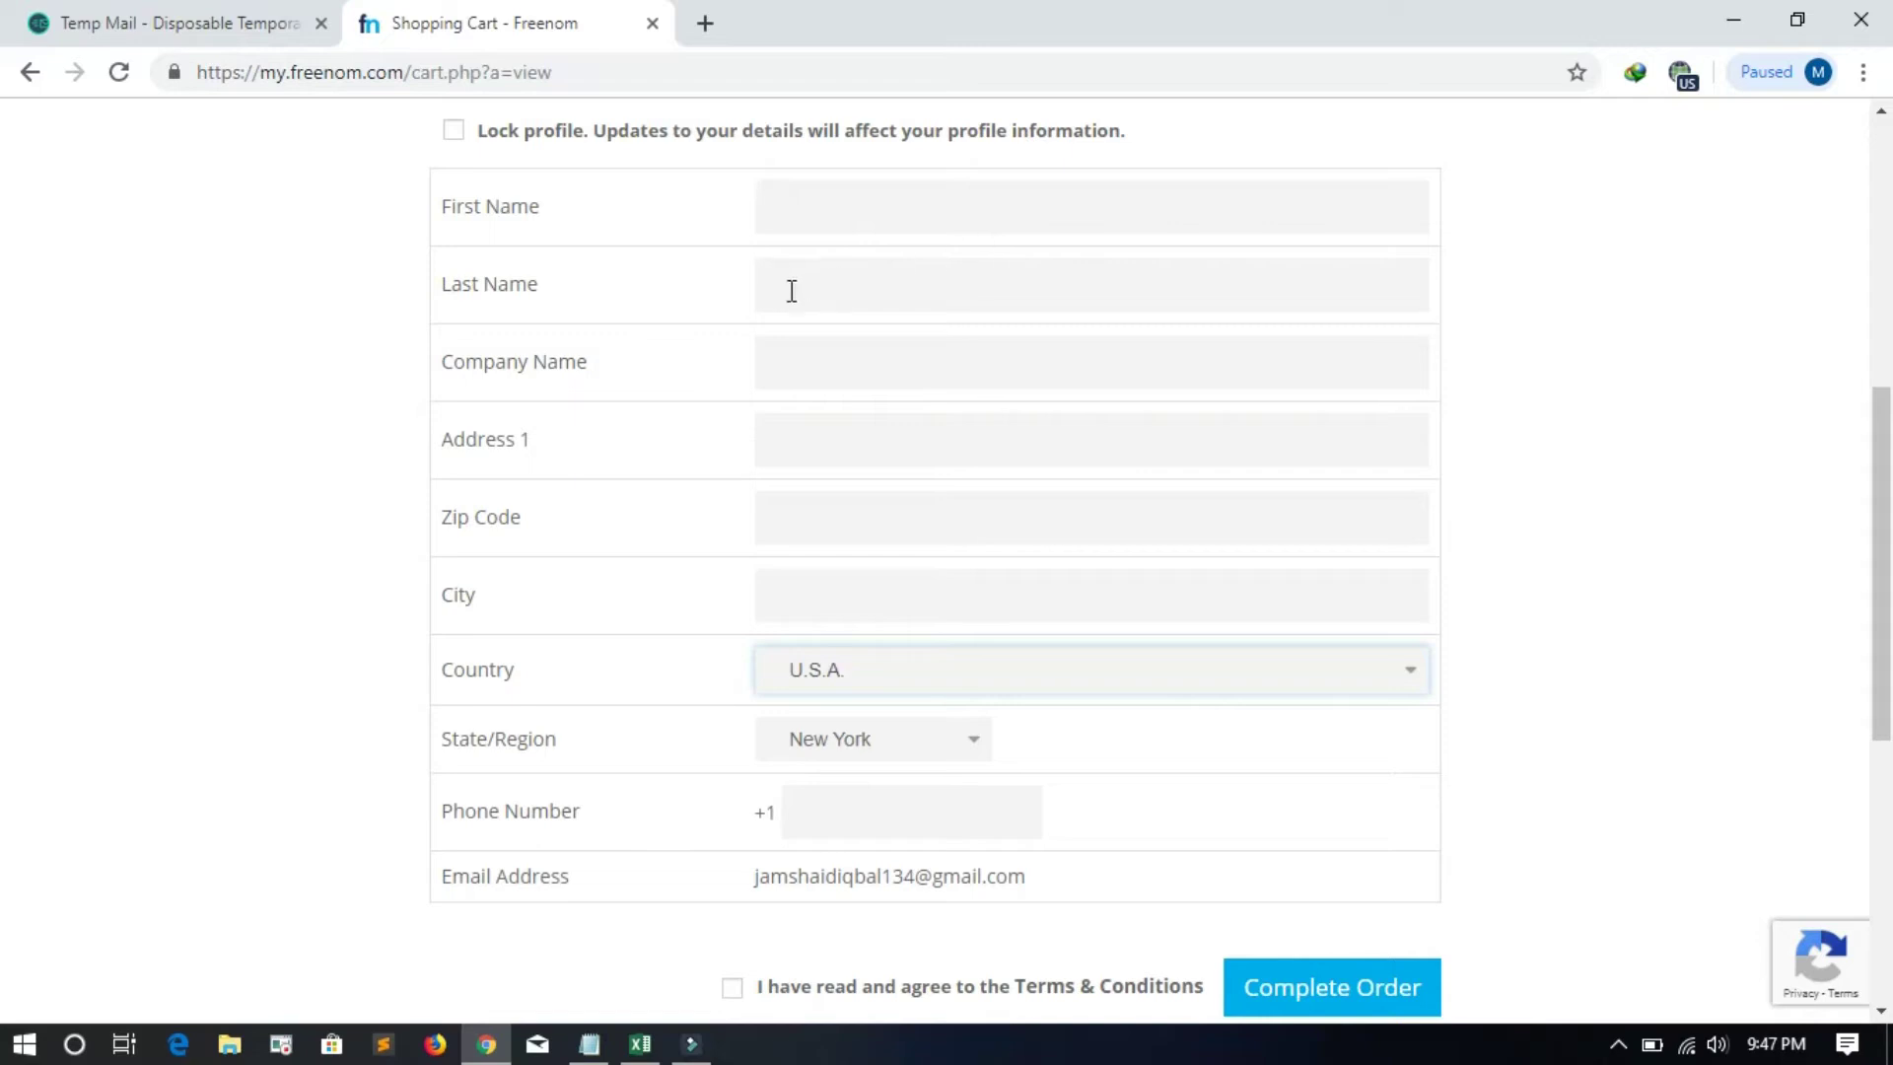
click(795, 375)
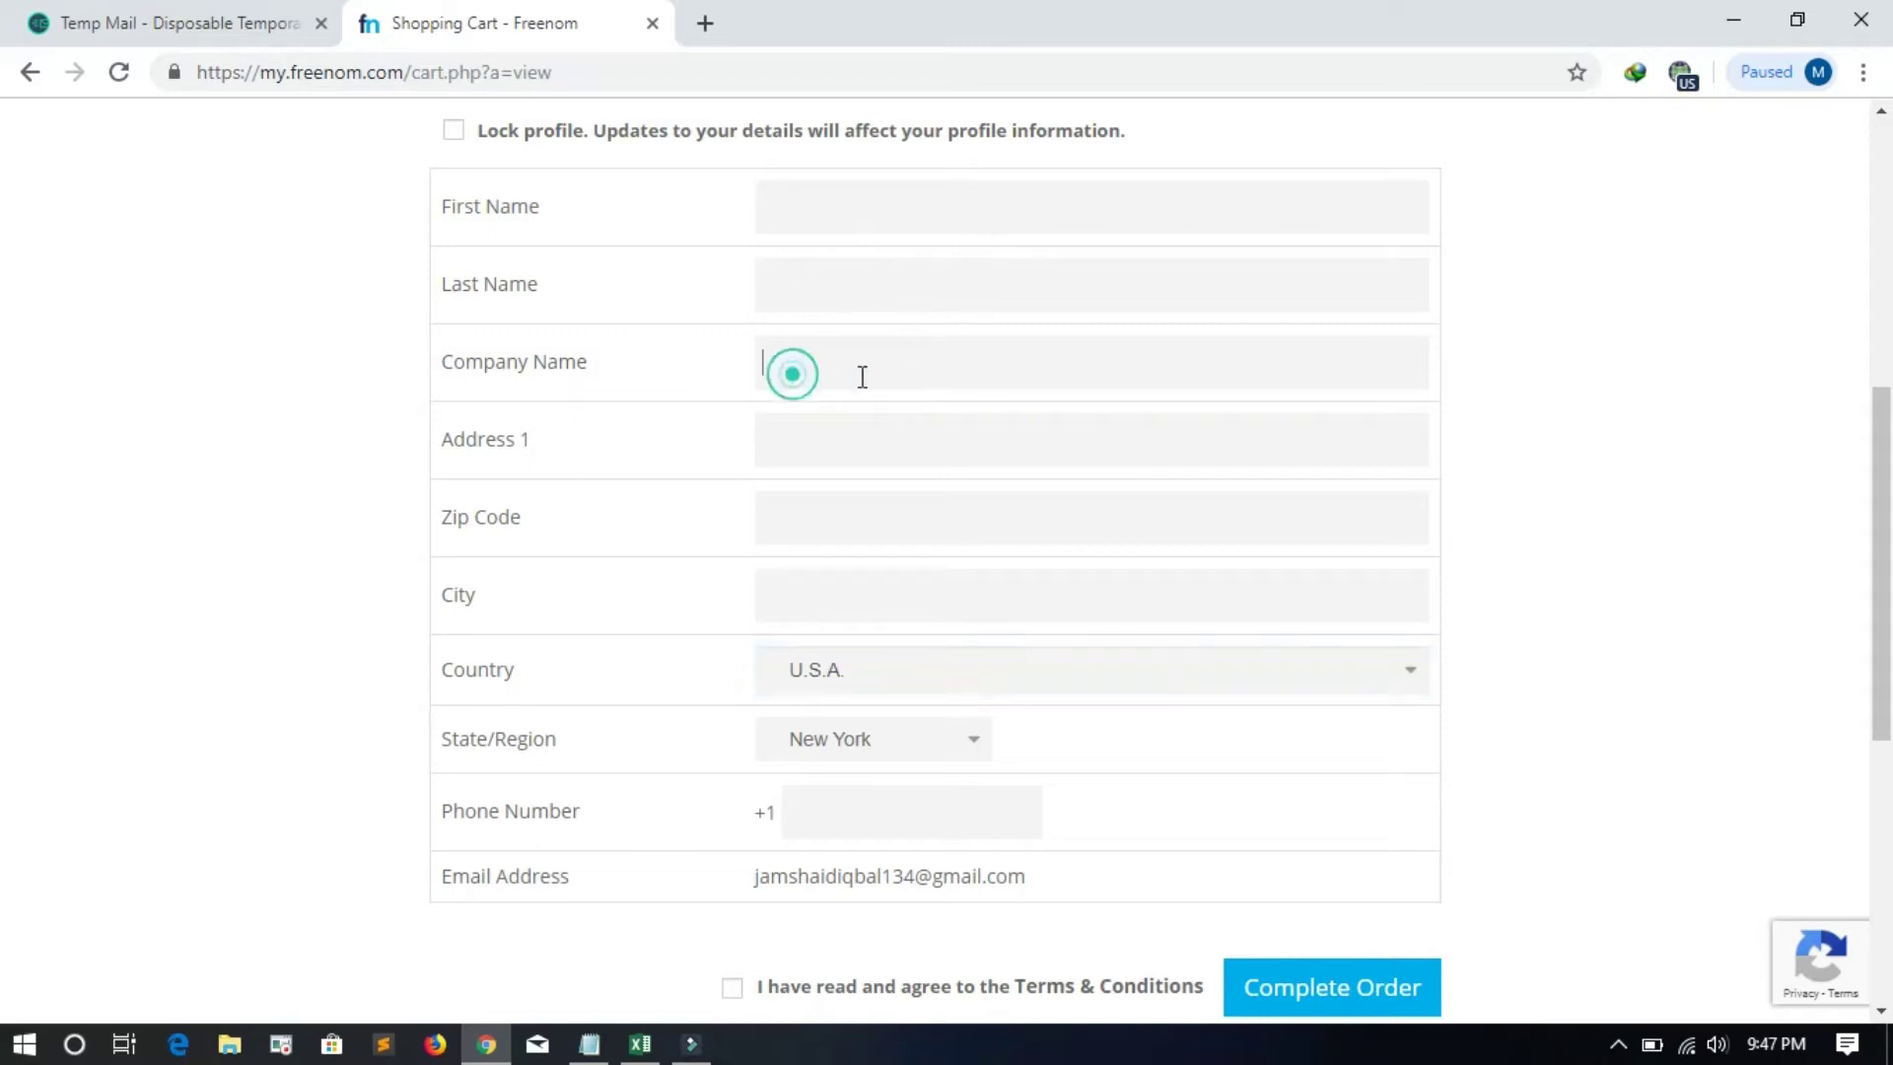
click(830, 448)
click(828, 519)
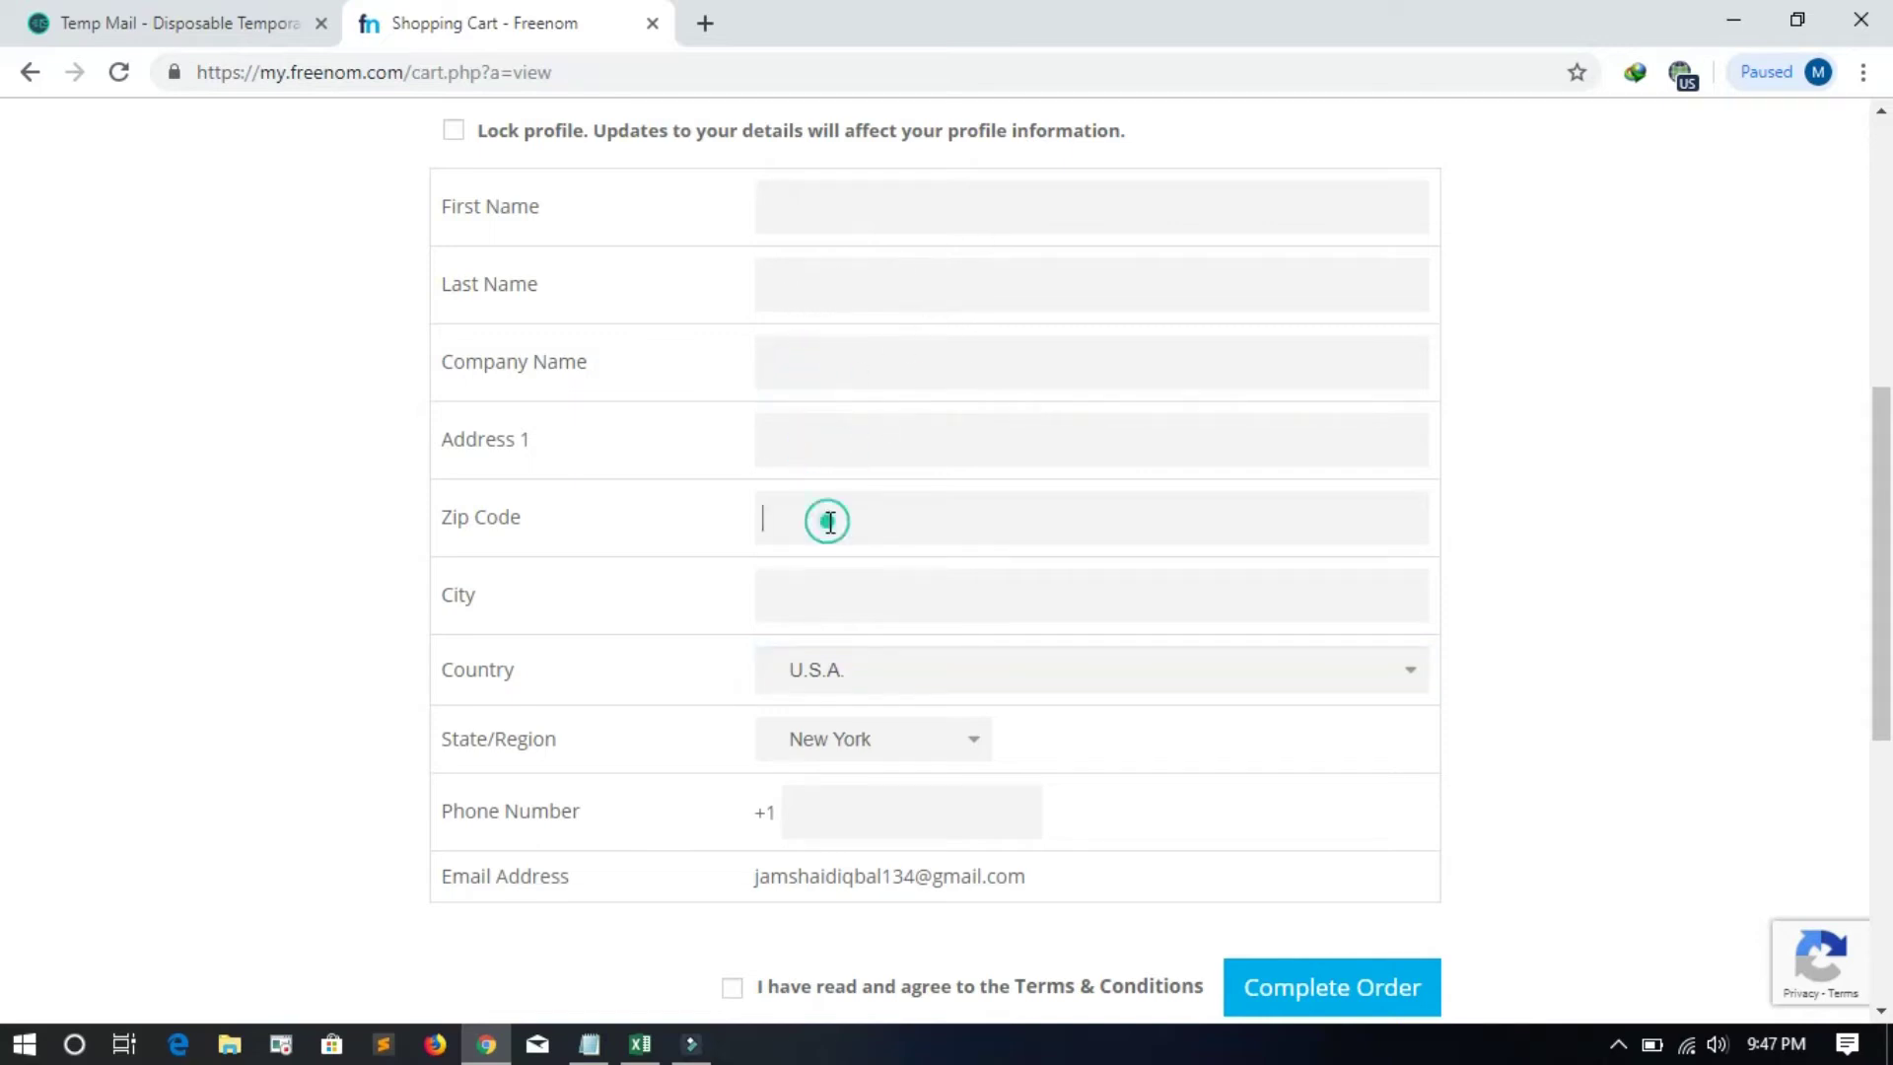
click(779, 611)
click(1426, 674)
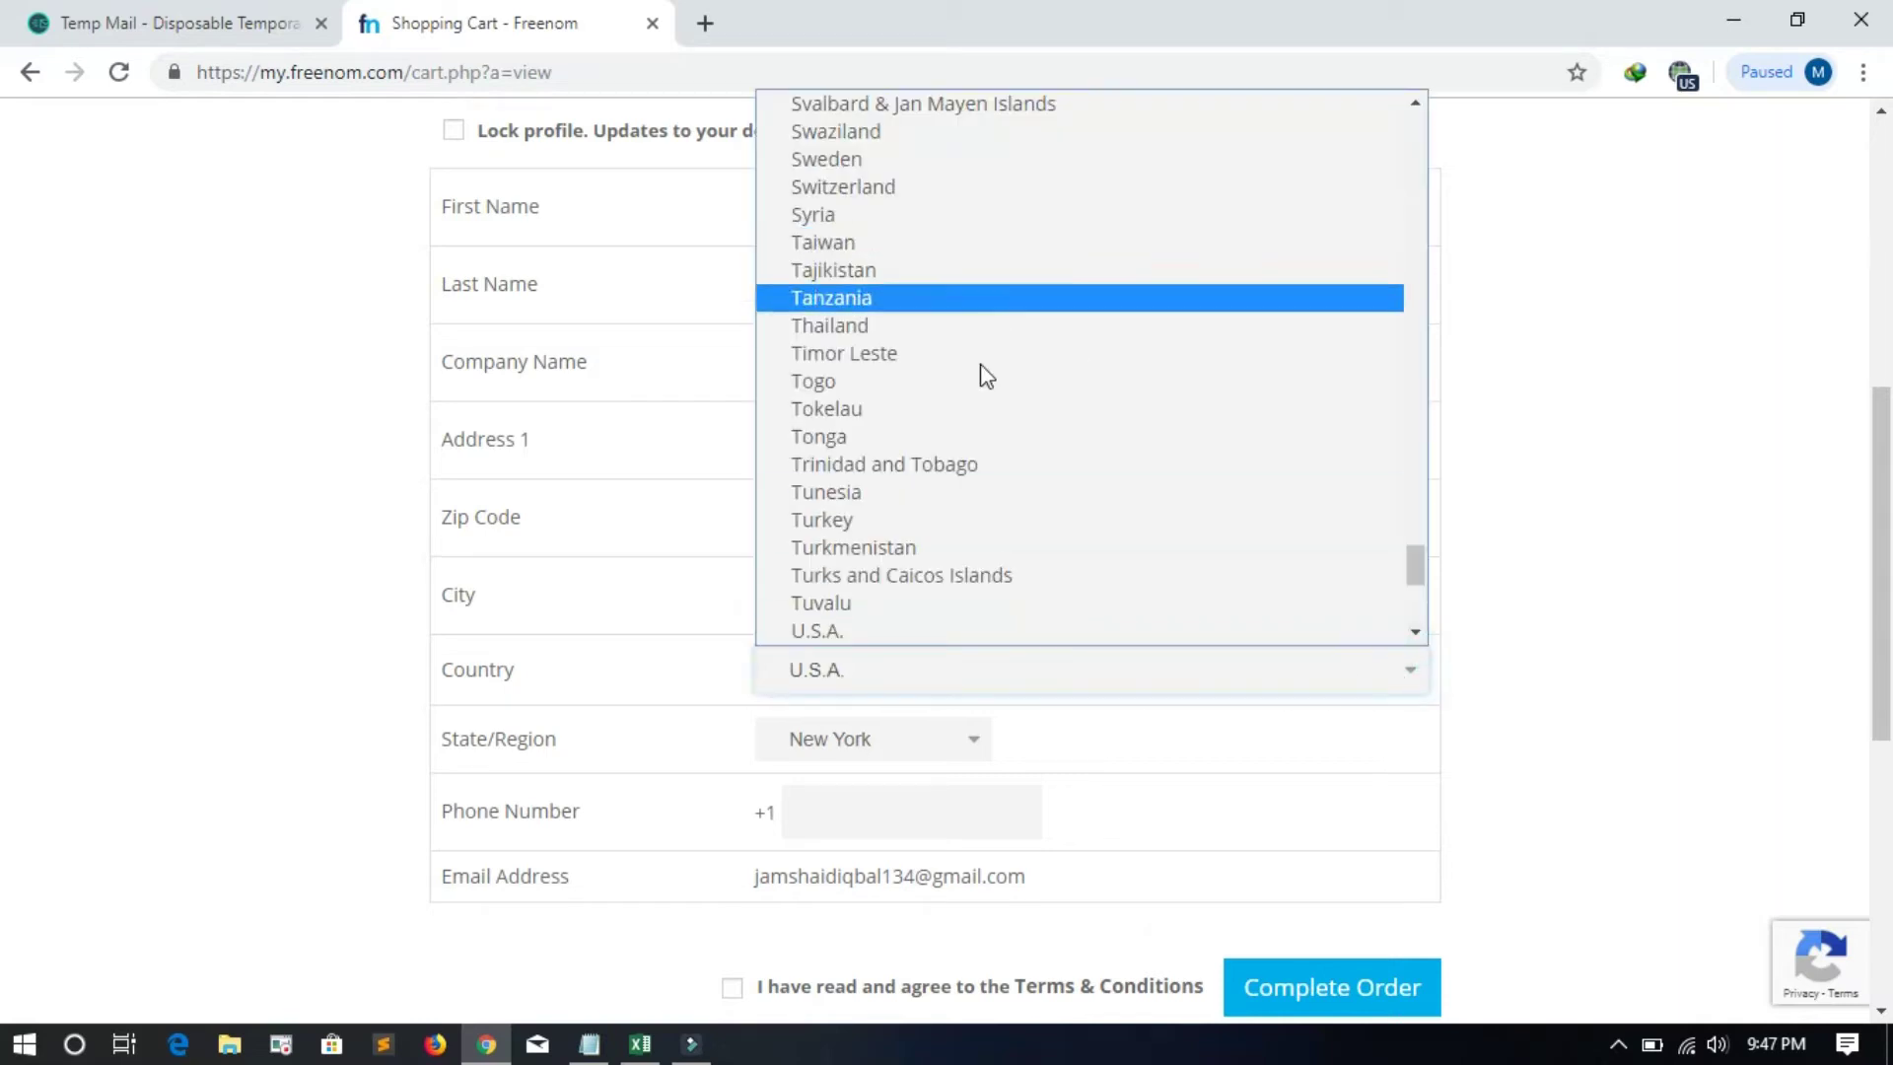
click(976, 743)
click(972, 744)
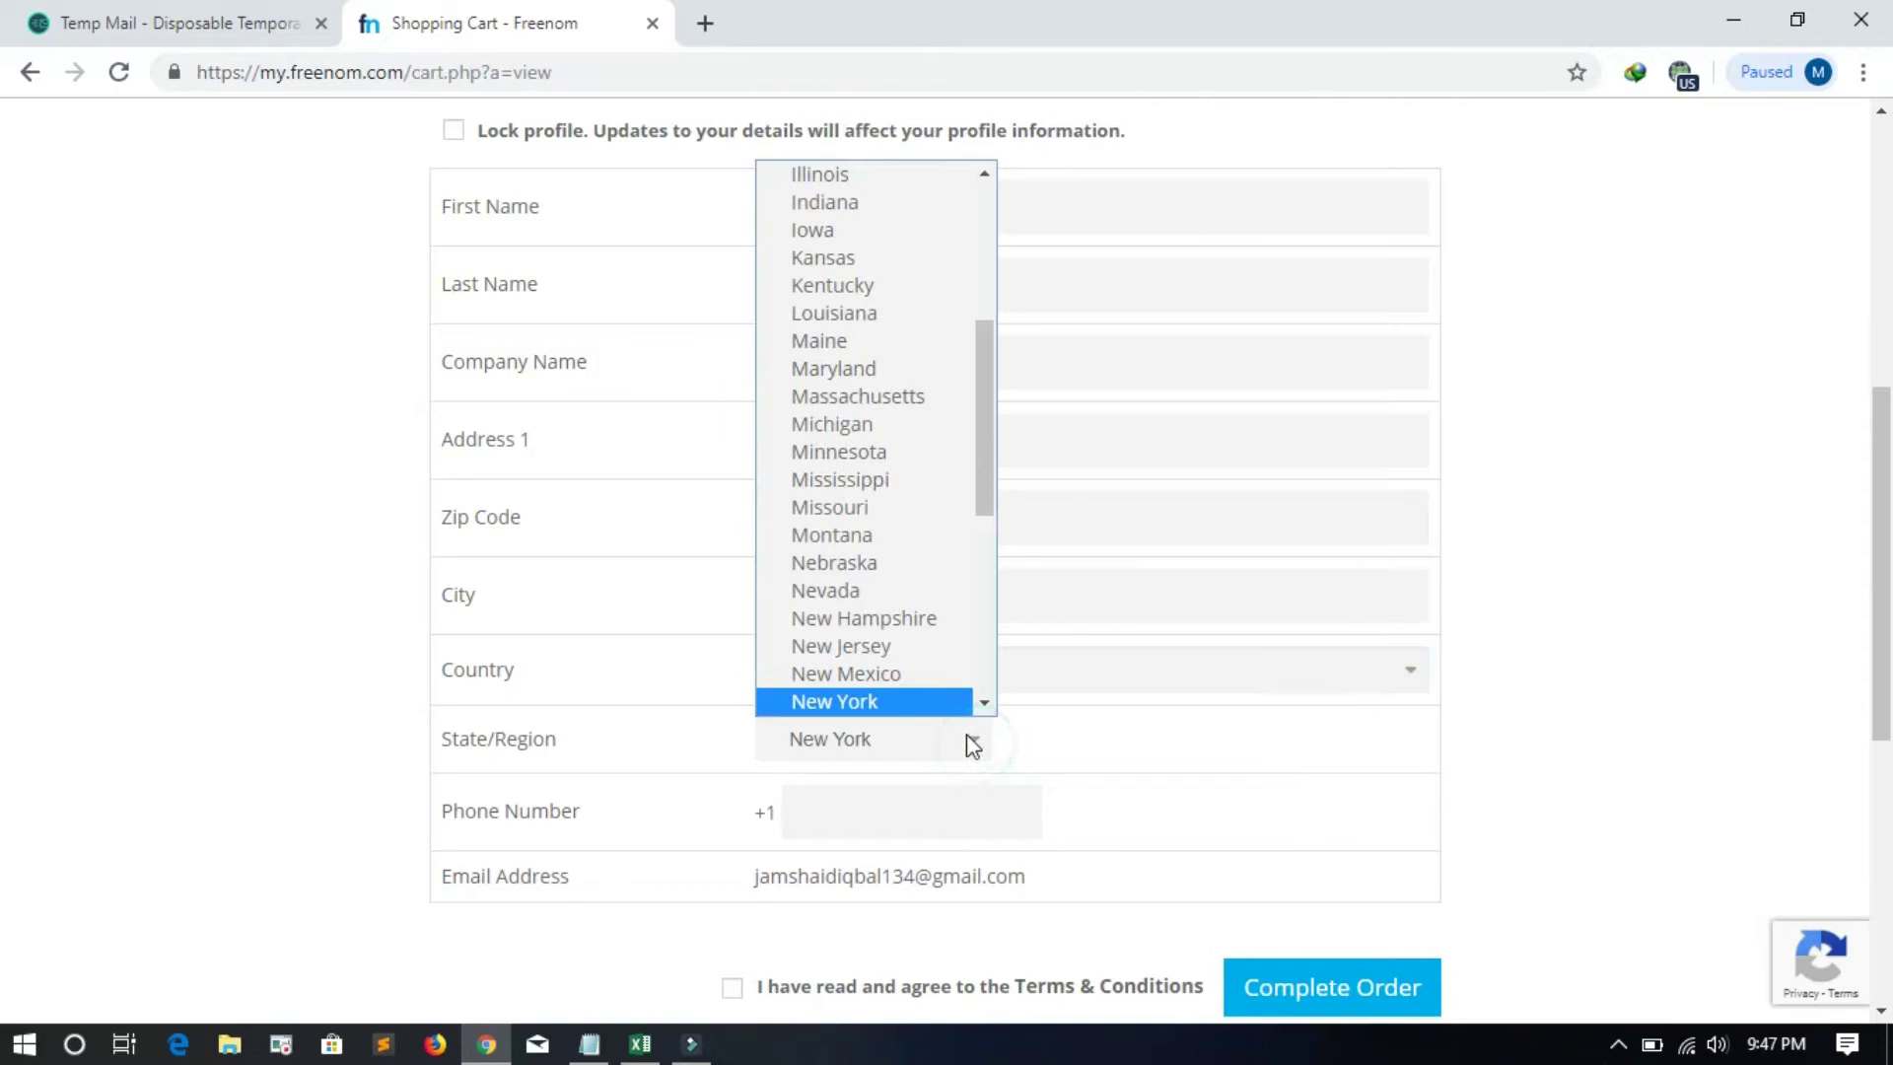
click(1080, 743)
click(956, 807)
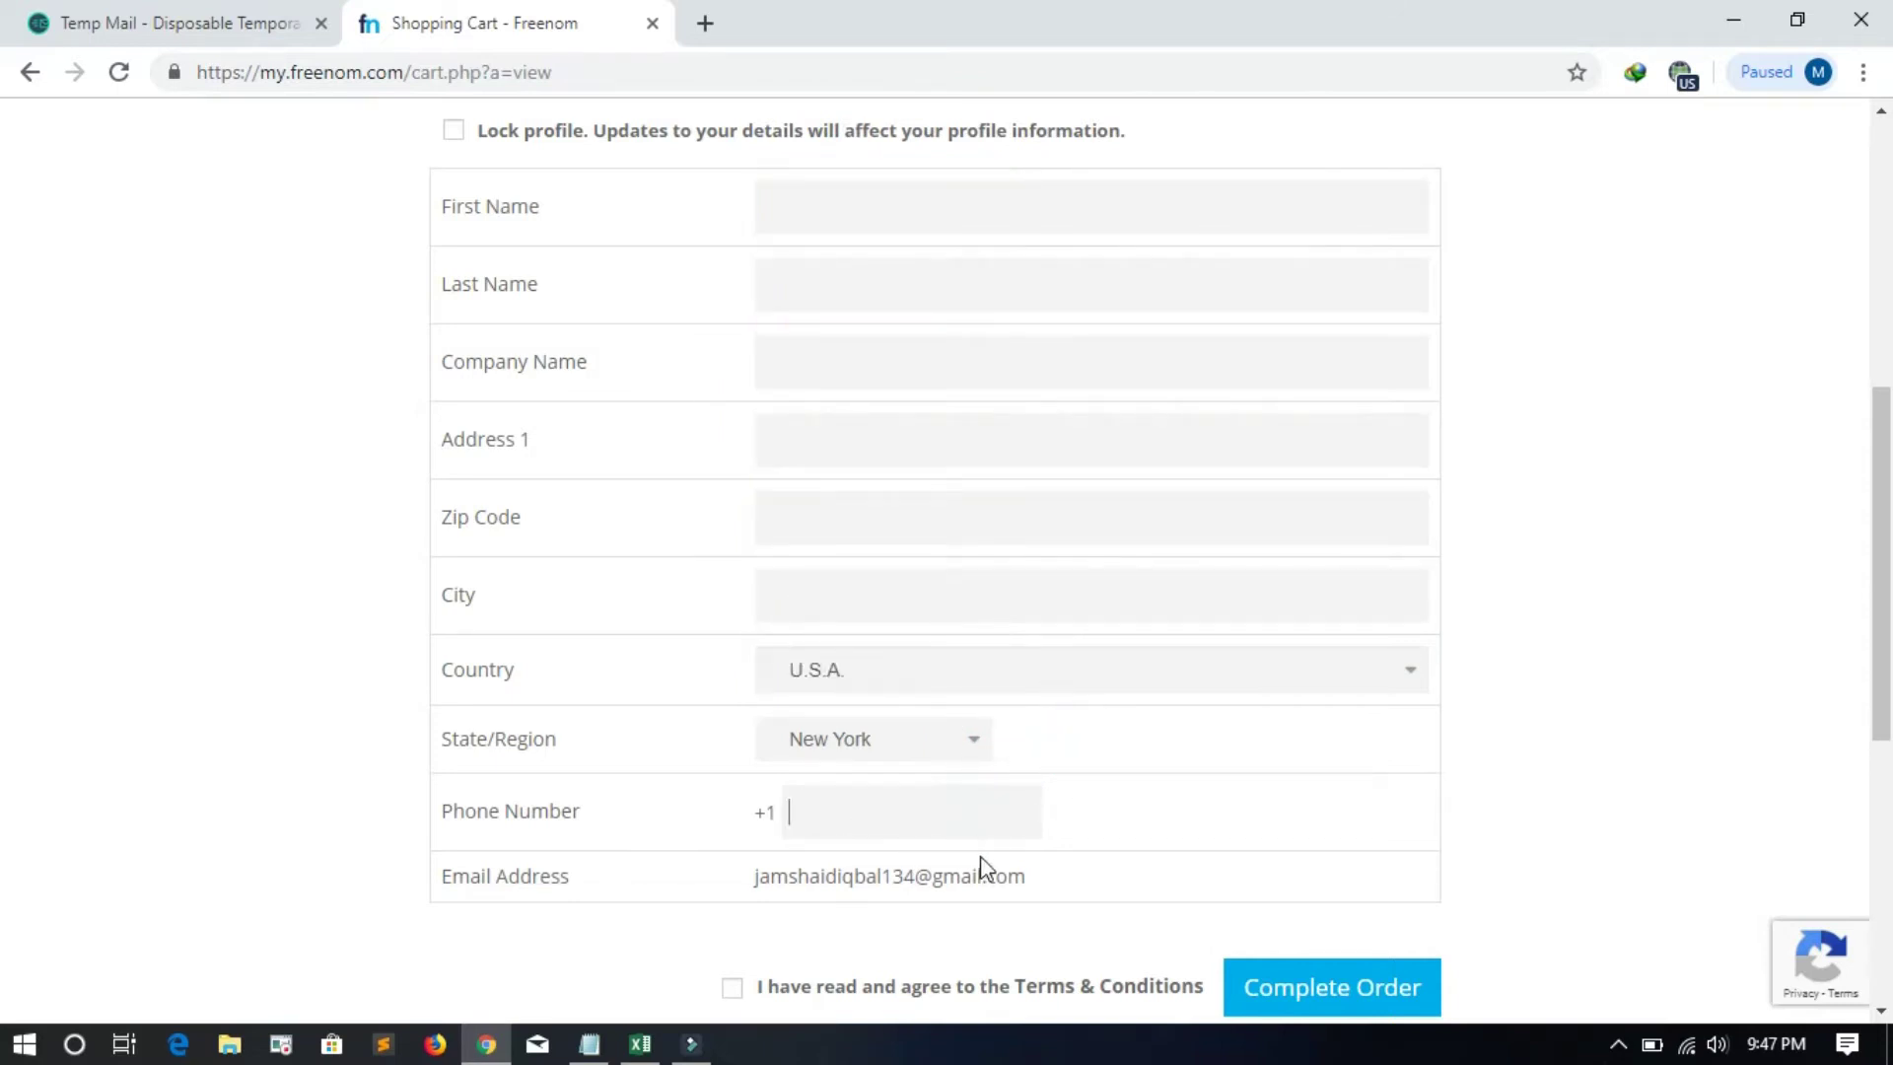
click(1056, 877)
Step: Agree to the Terms & Conditions and submit the domain order
scroll(930, 921, down, 1)
scroll(926, 717, down, 4)
click(733, 435)
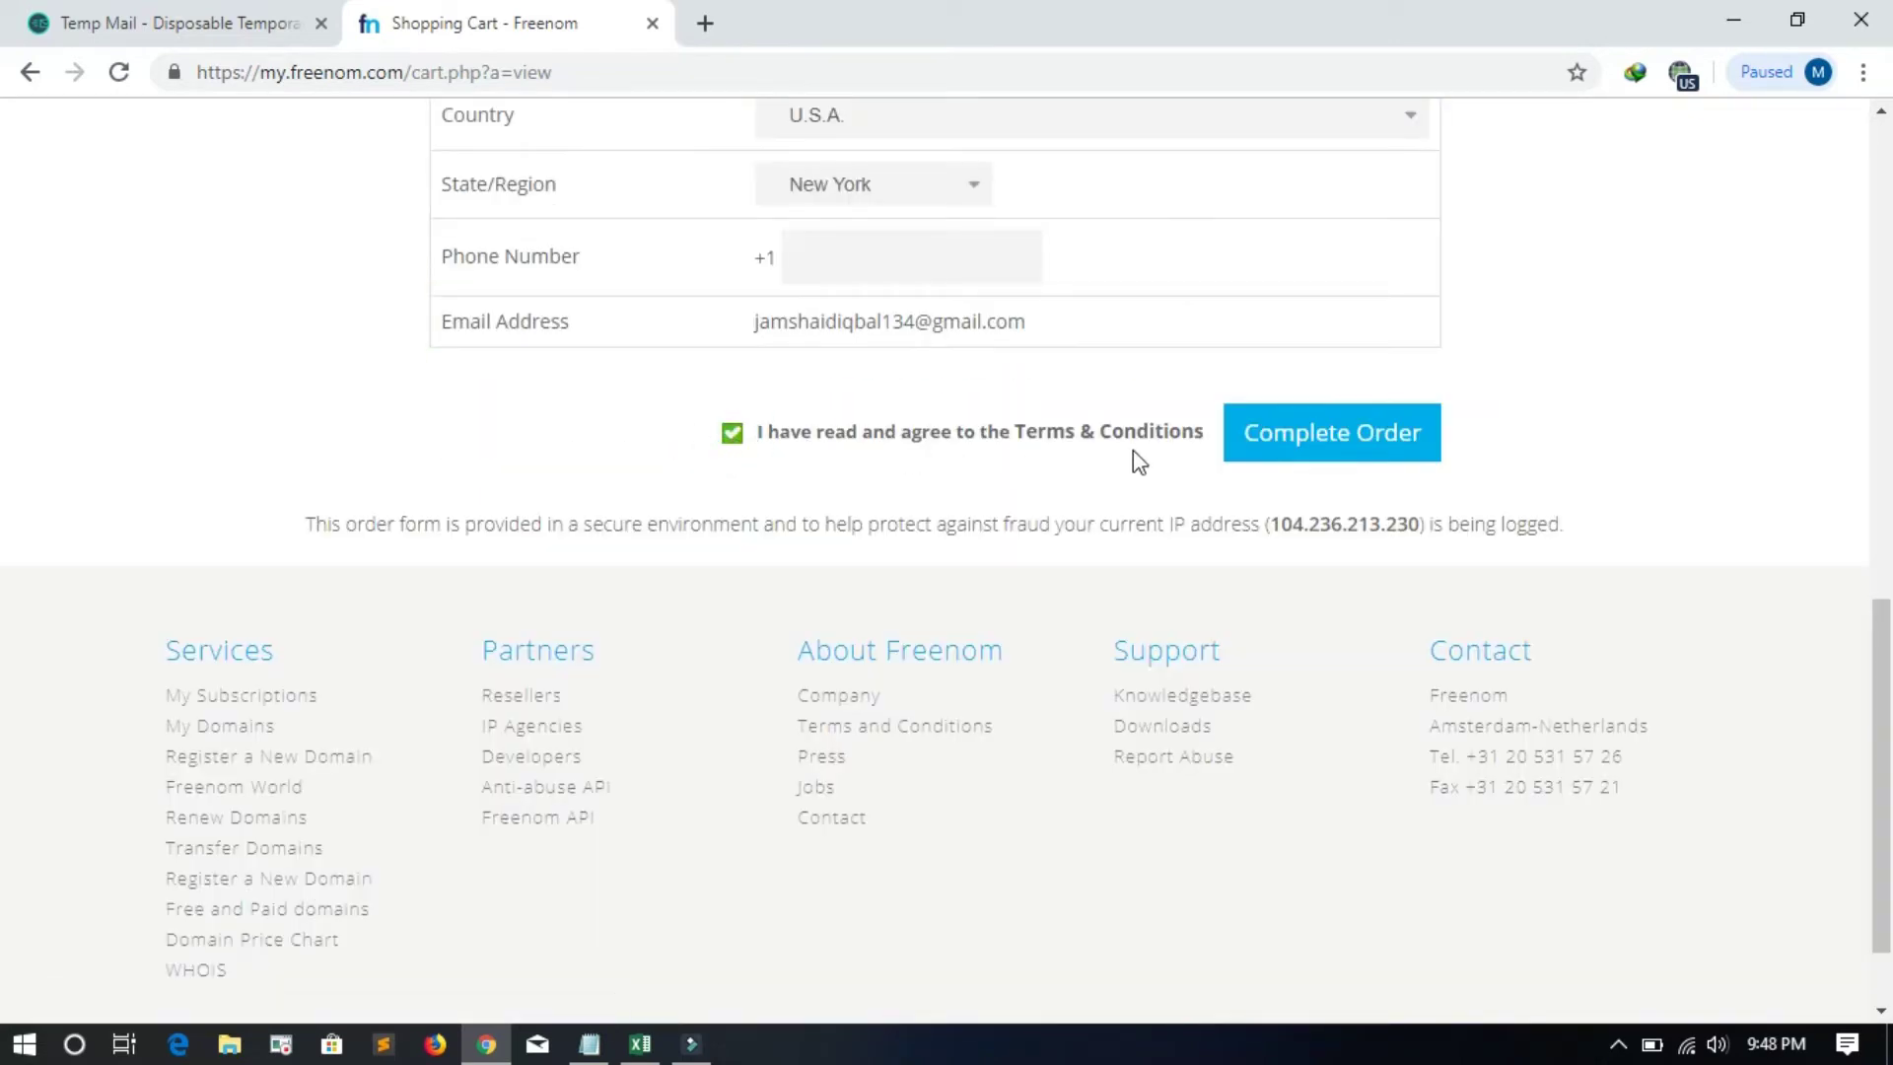
click(1324, 453)
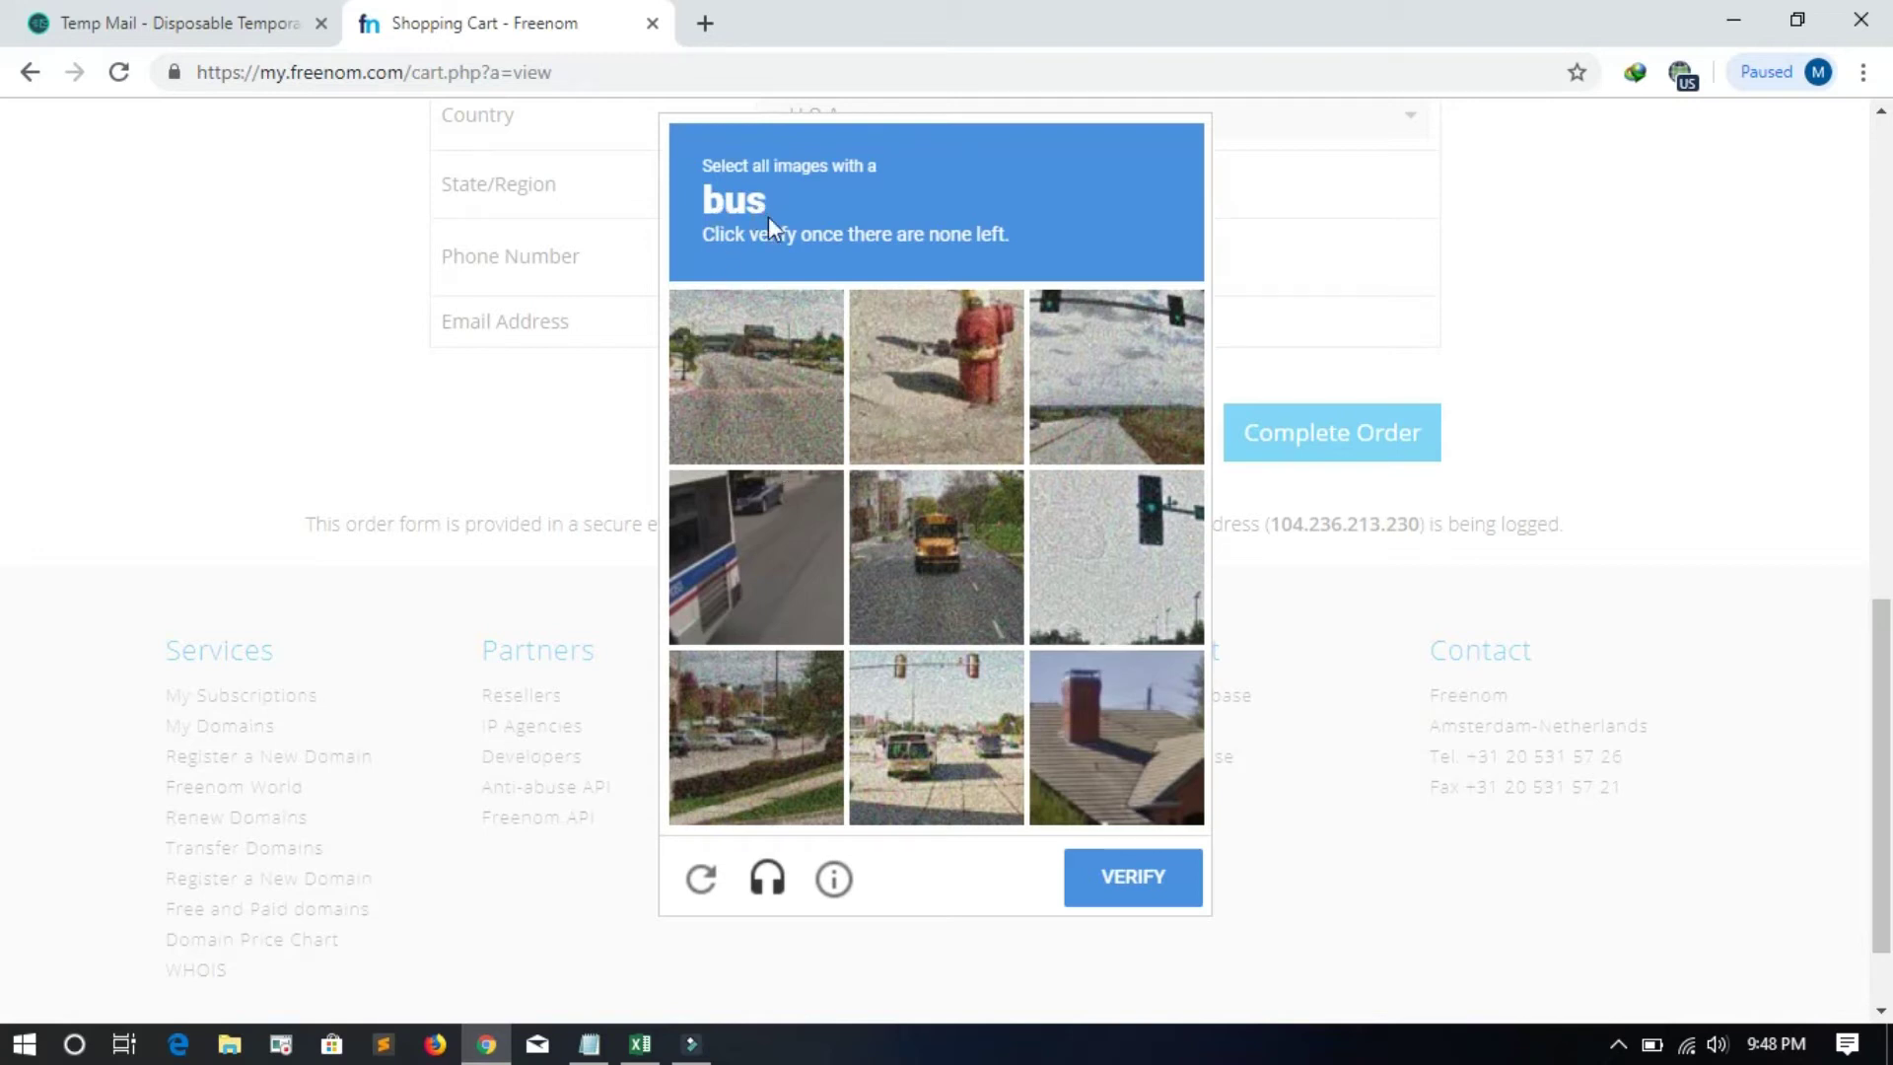
Step: Solve the image challenge by selecting every picture with a bus, and verify it to complete the domain order
click(730, 560)
click(923, 747)
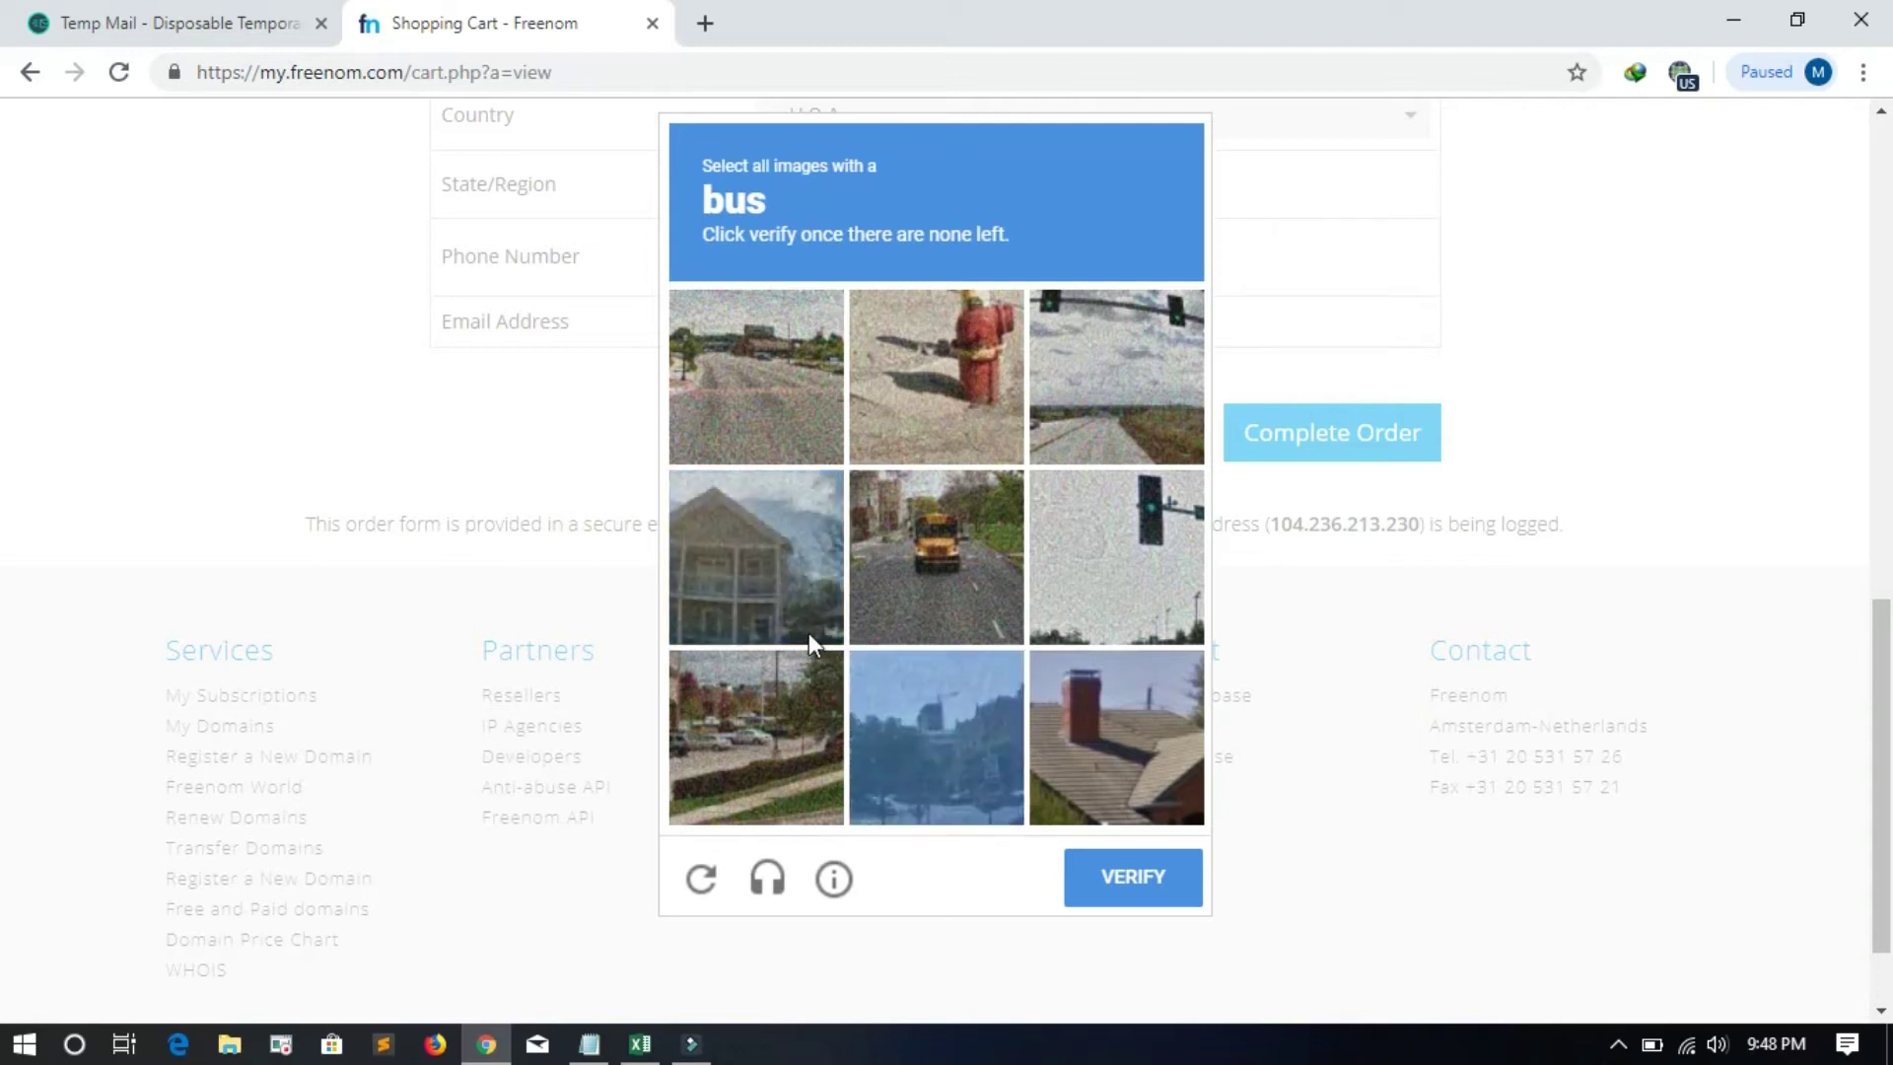
click(926, 559)
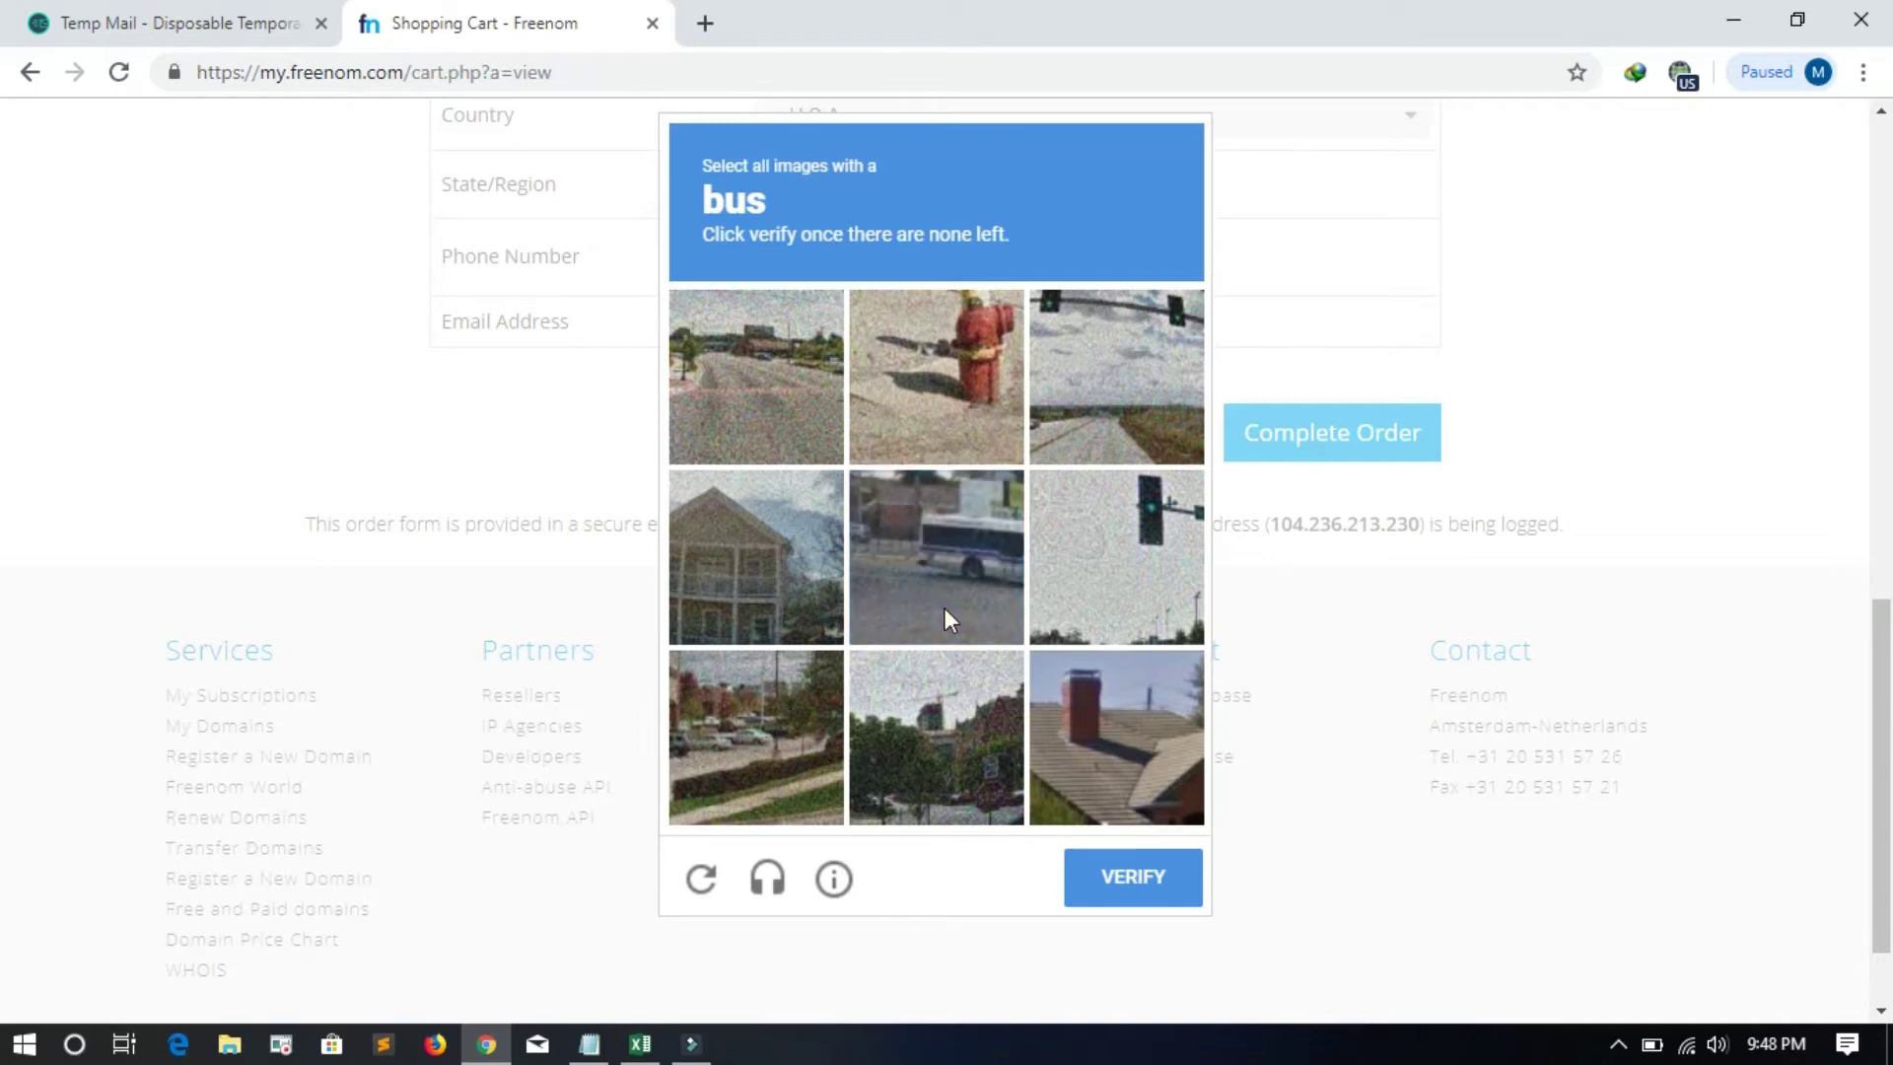
click(942, 560)
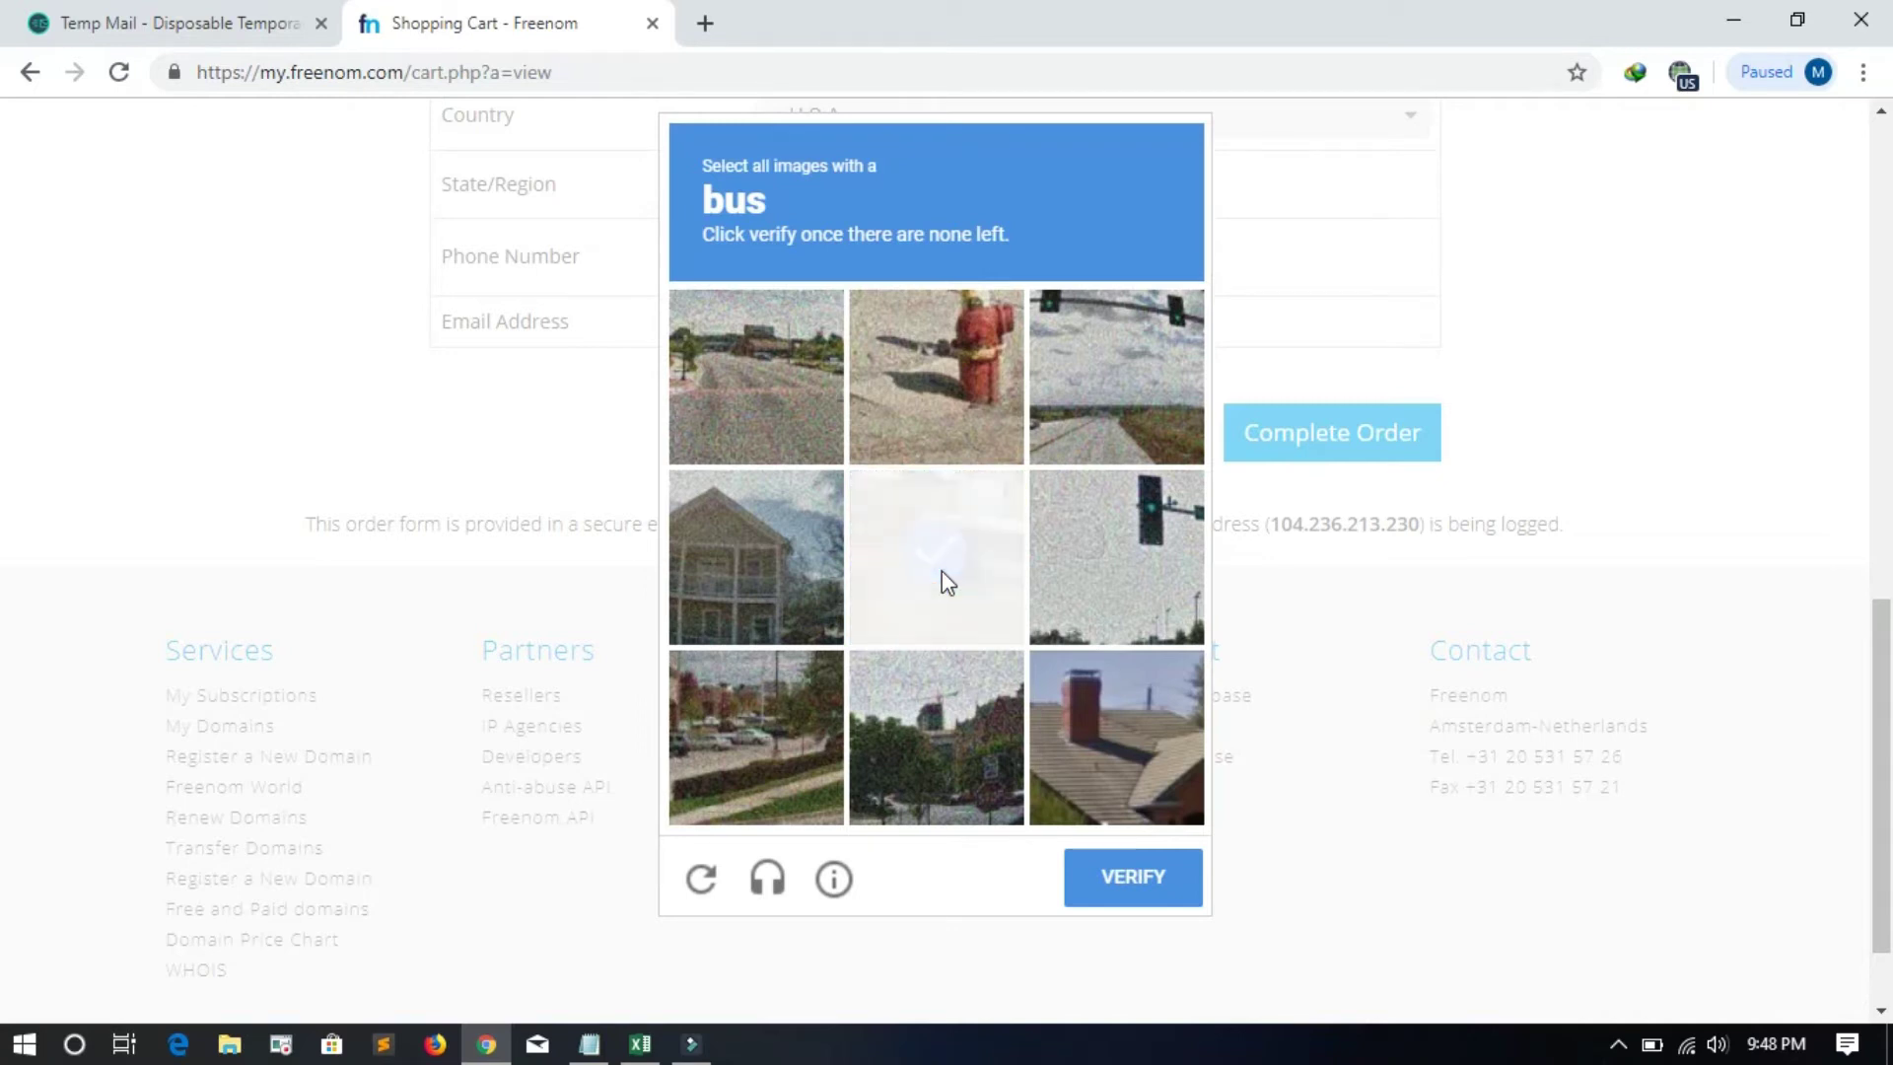
click(1117, 892)
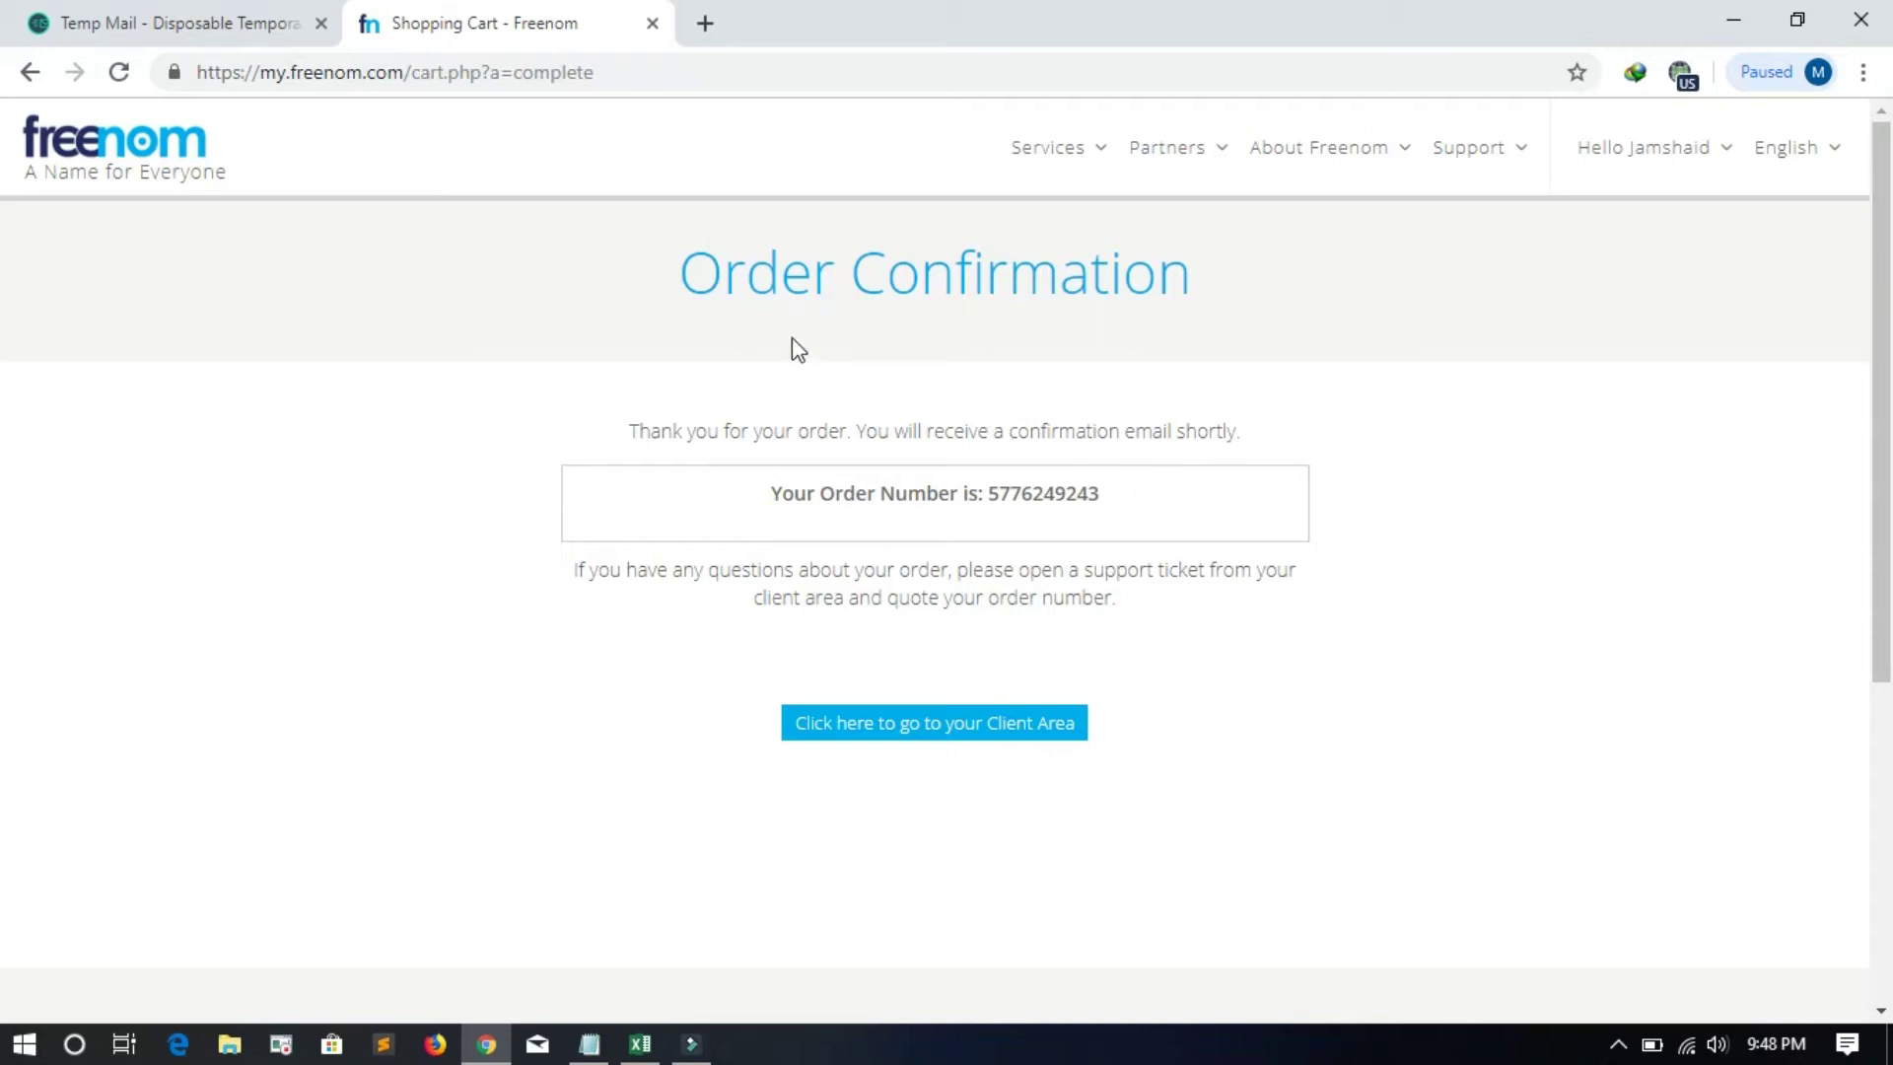
Step: Highlight the order number on the order confirmation and continue to the Freenom client area
drag(990, 490, 1133, 508)
click(1153, 507)
click(942, 731)
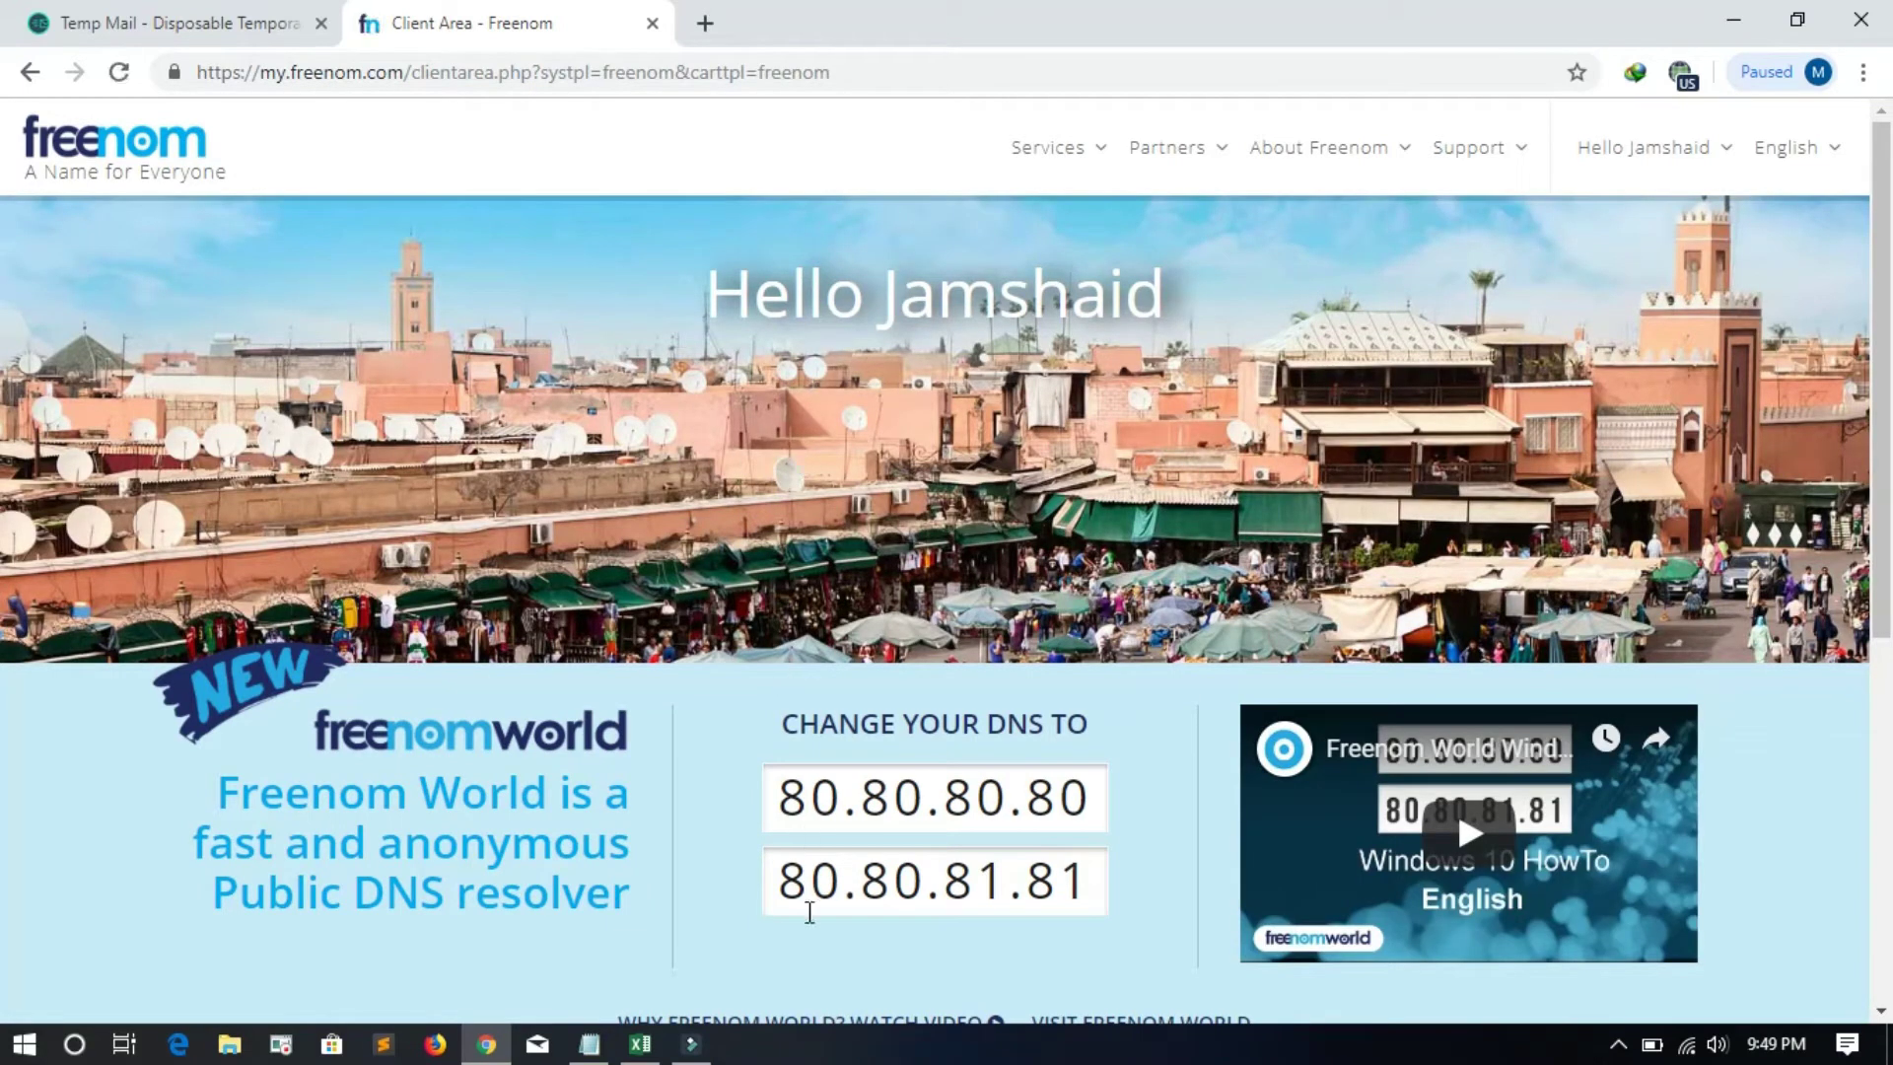
Step: Search Google for "infinite free hosting" in a new browser tab and open the InfinityFree website
click(706, 27)
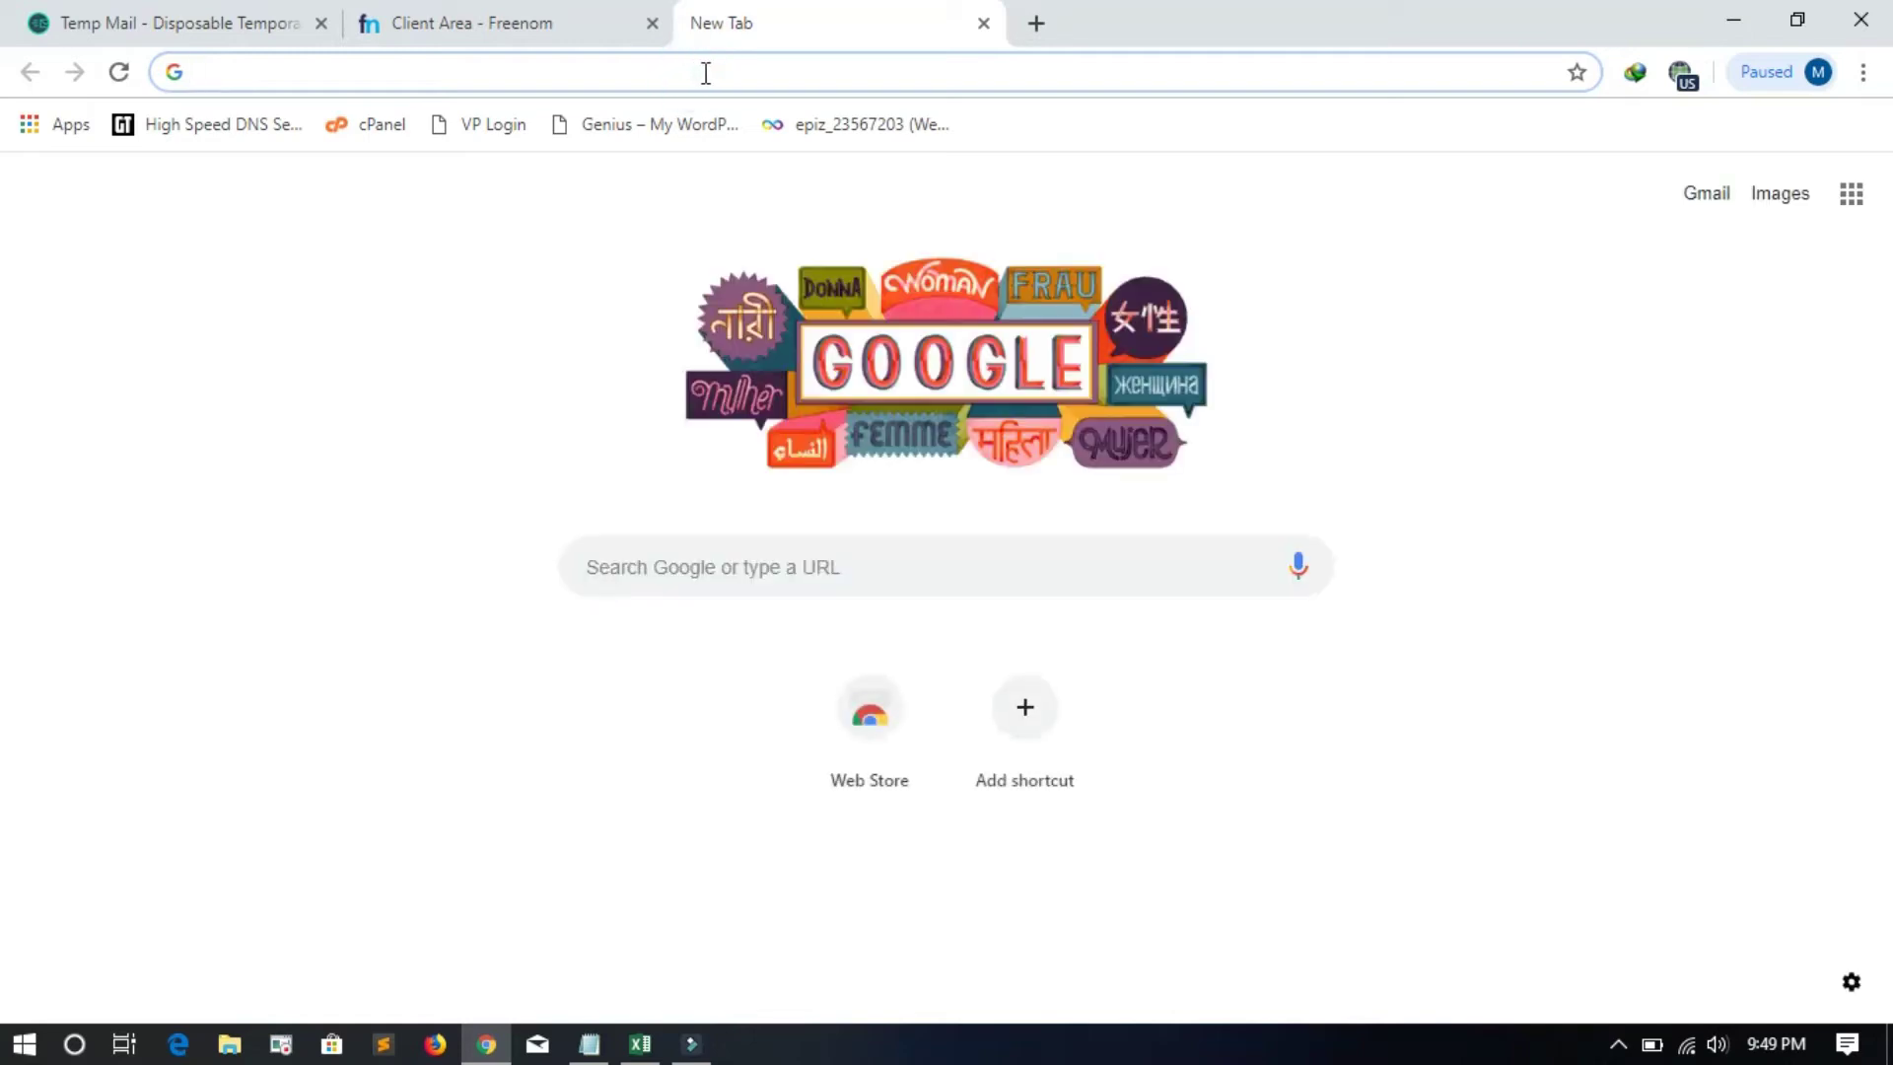
text(infinite f)
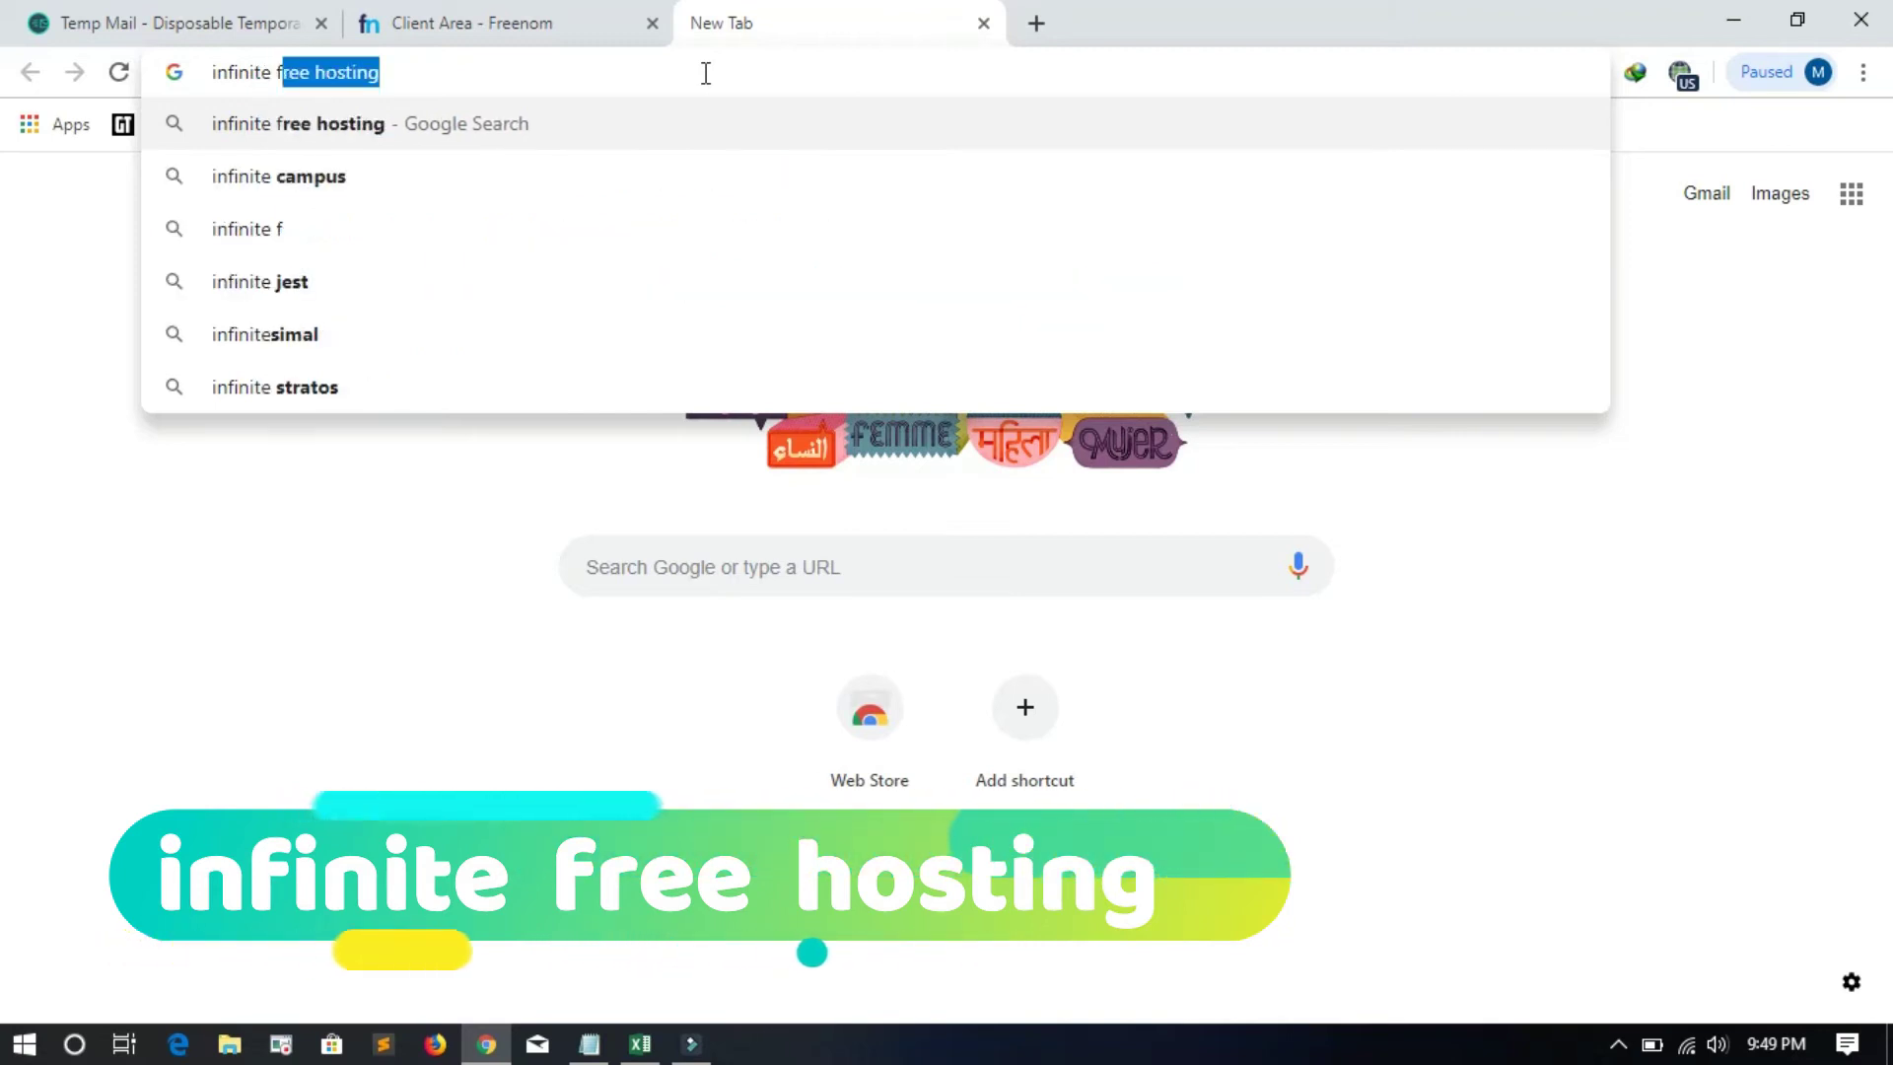
text(ree)
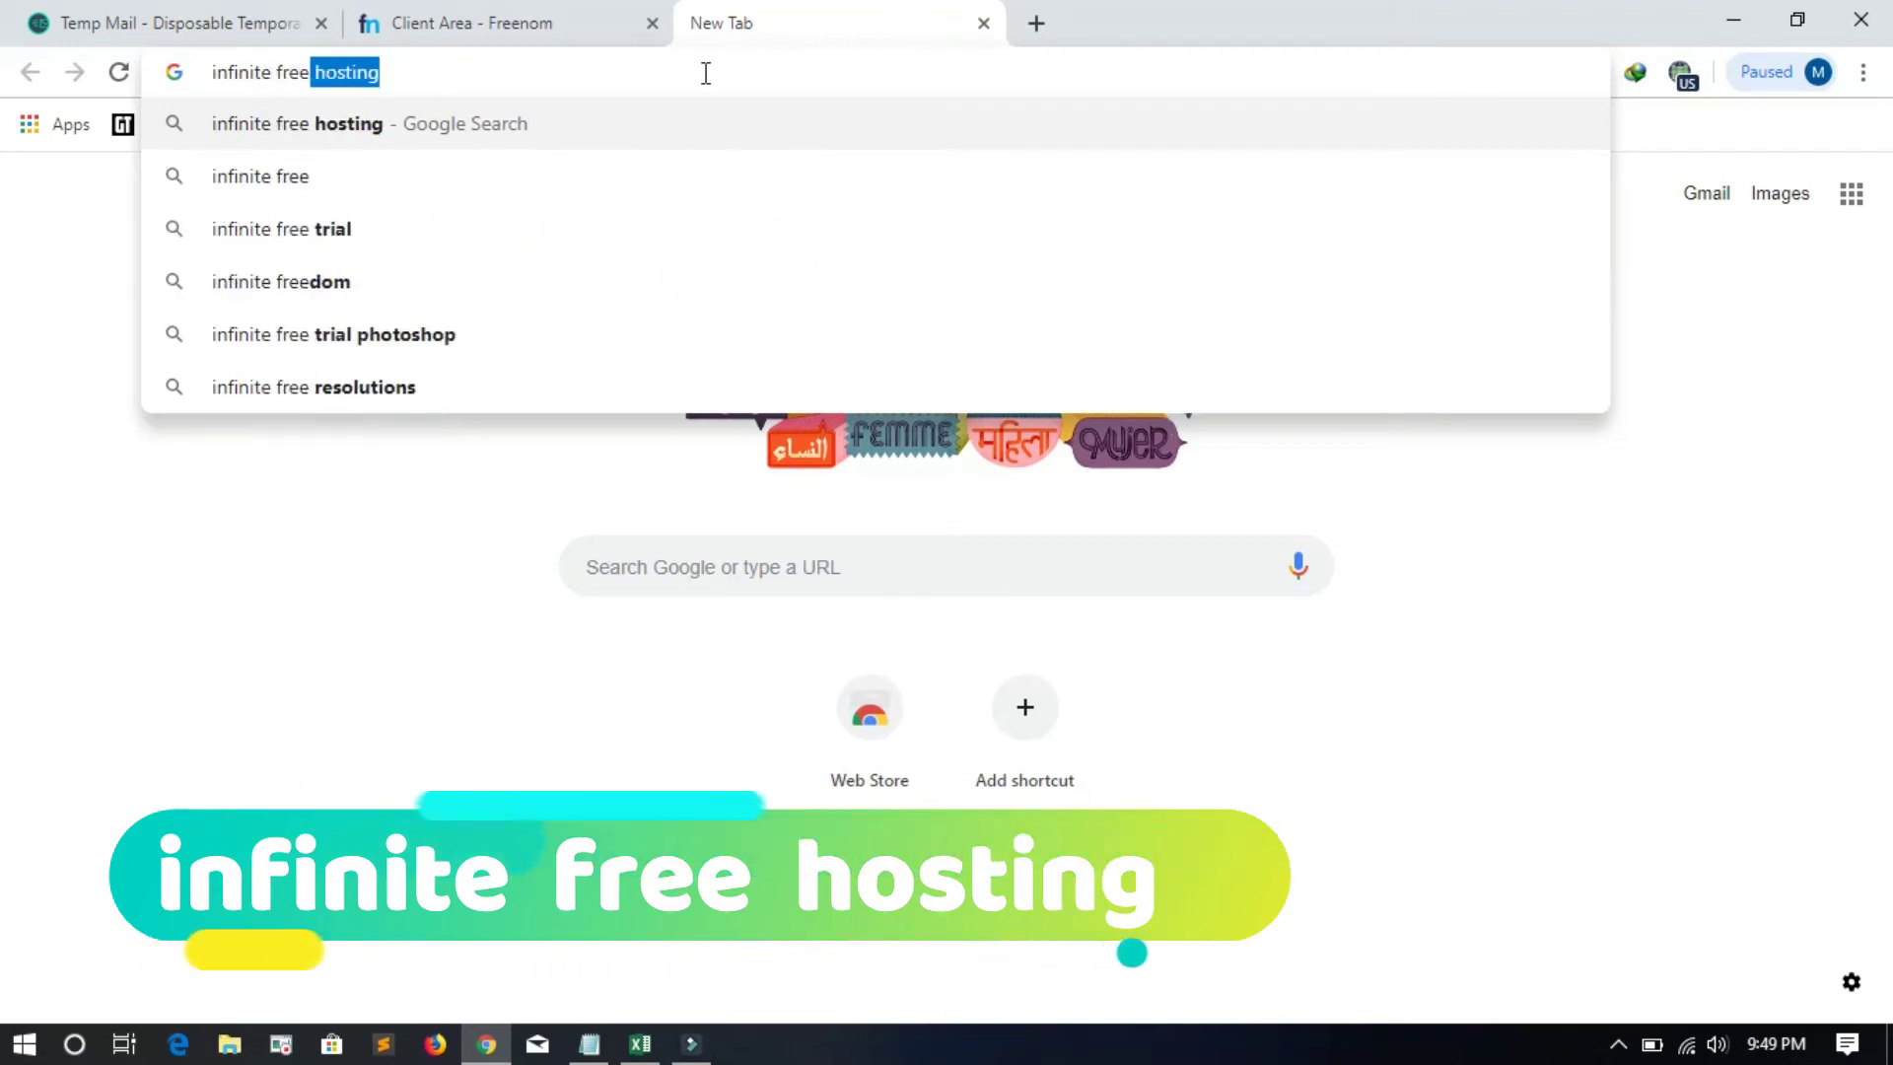
key(Right)
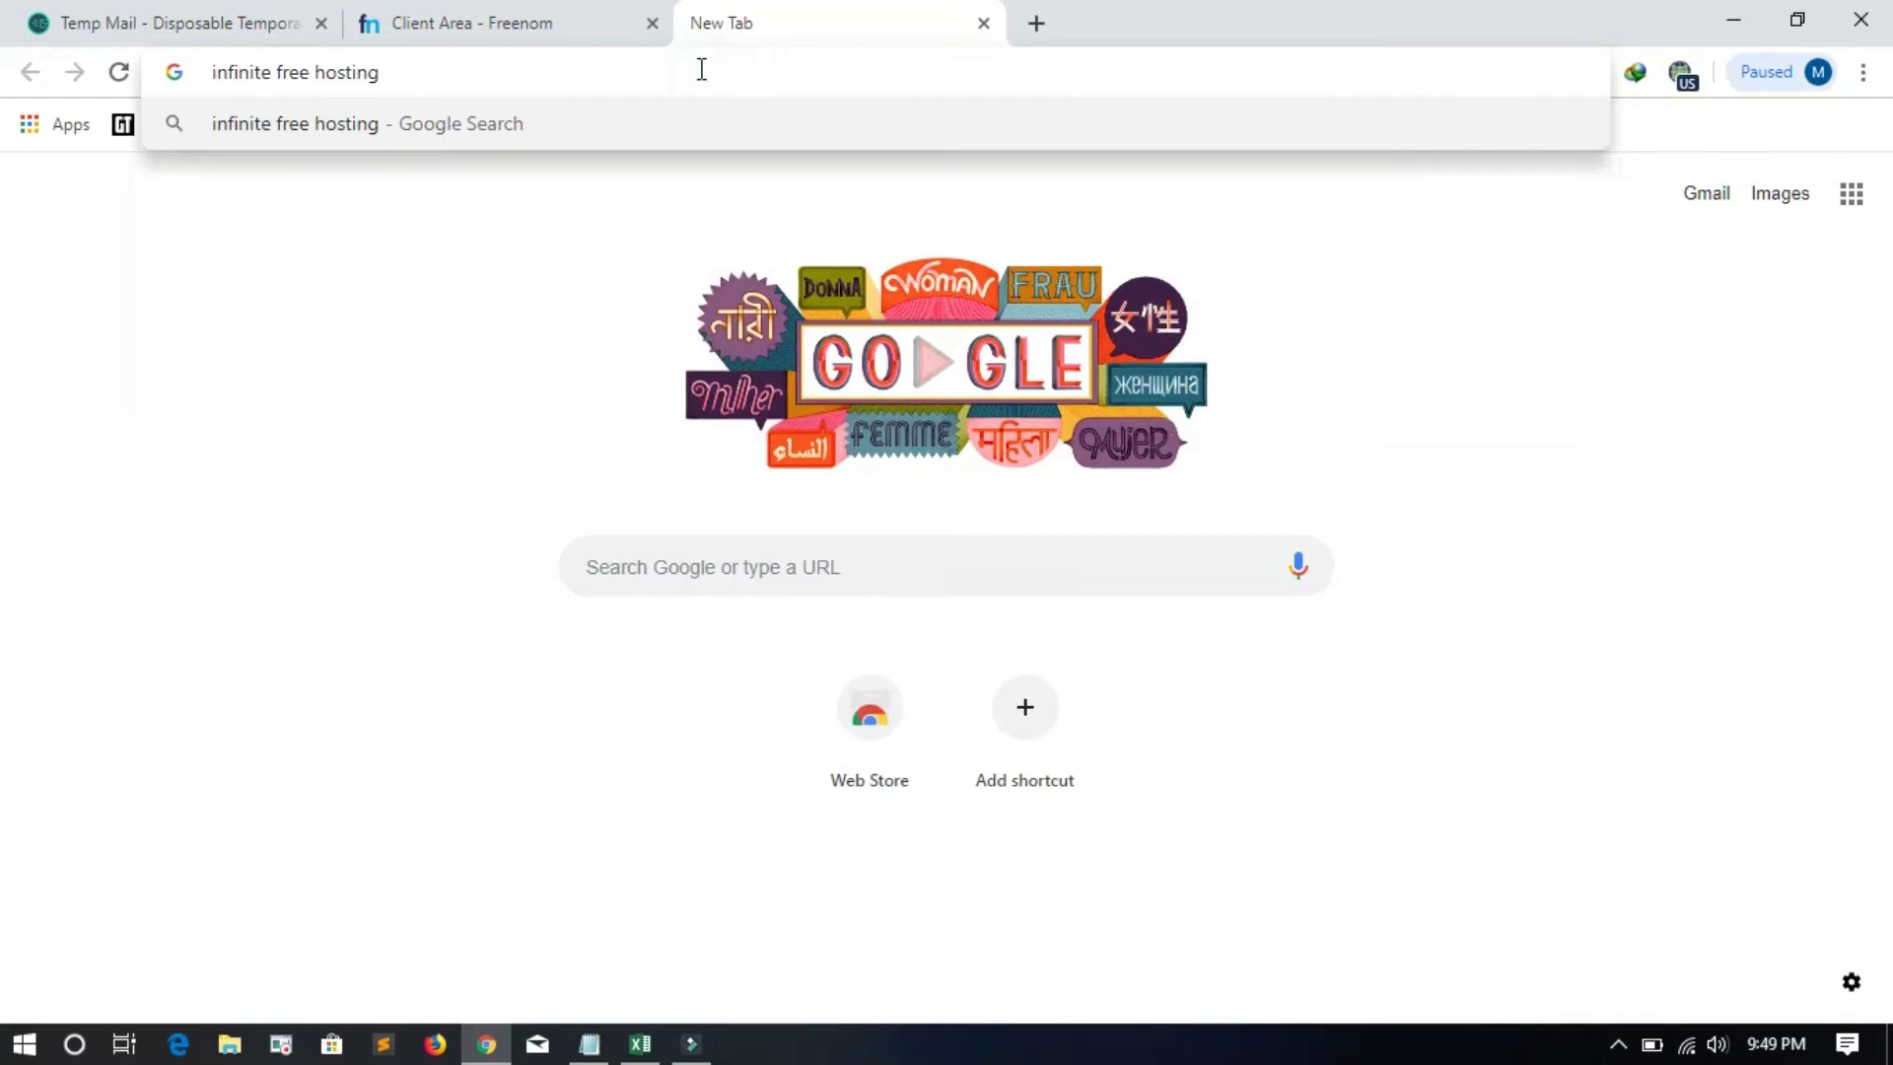
key(Return)
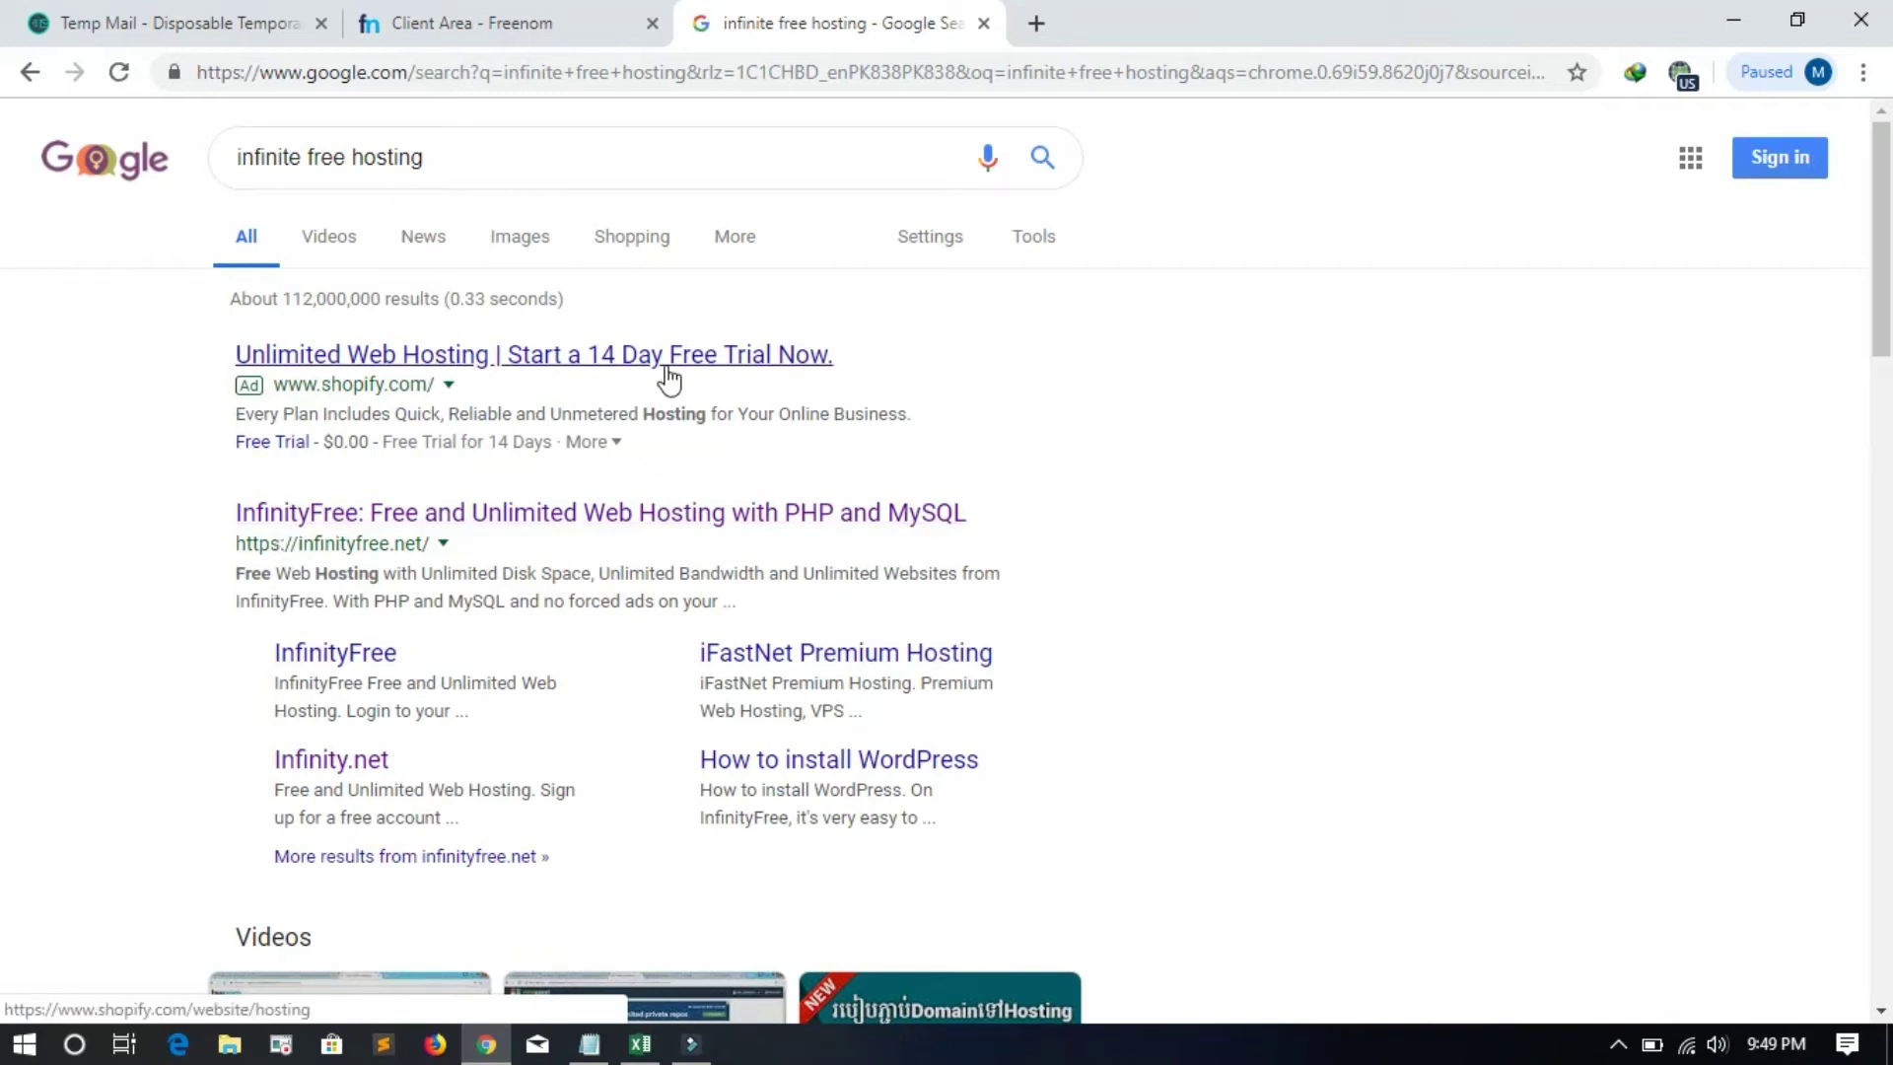
scroll(540, 557, down, 1)
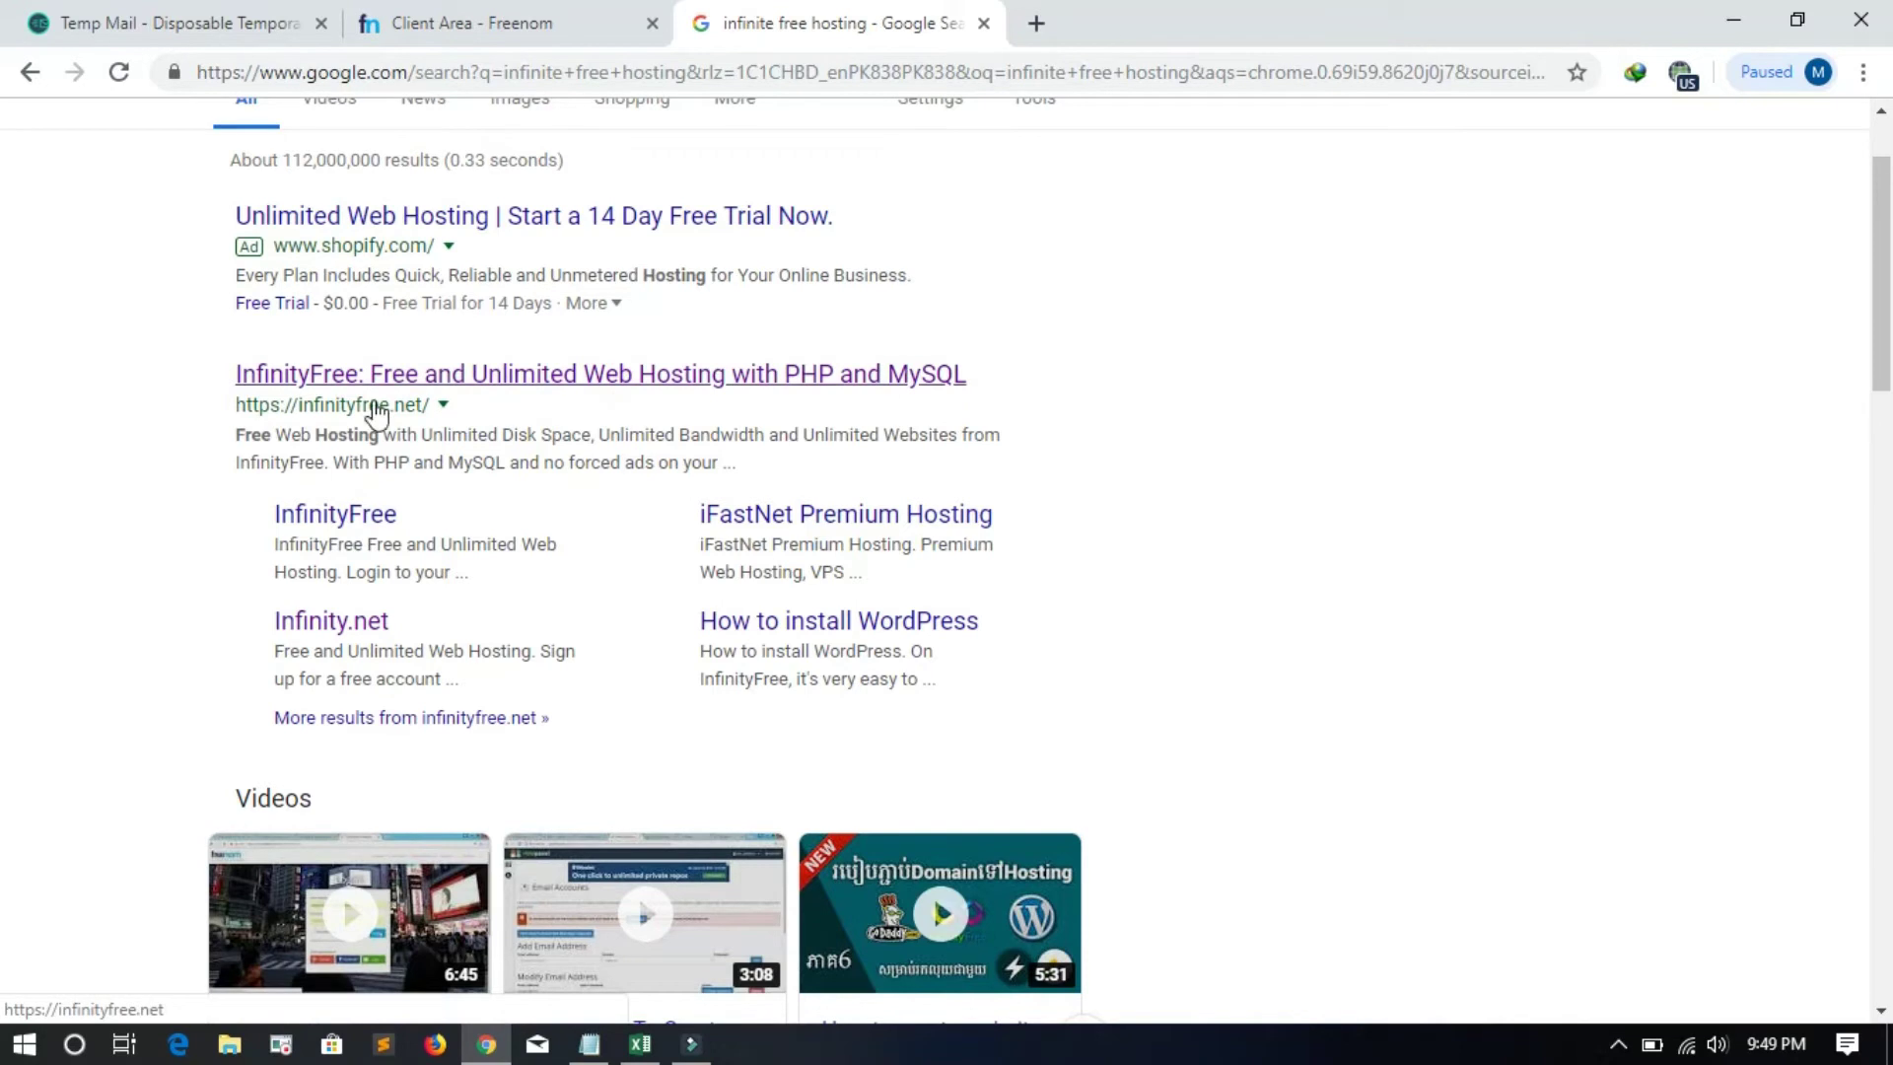
click(421, 391)
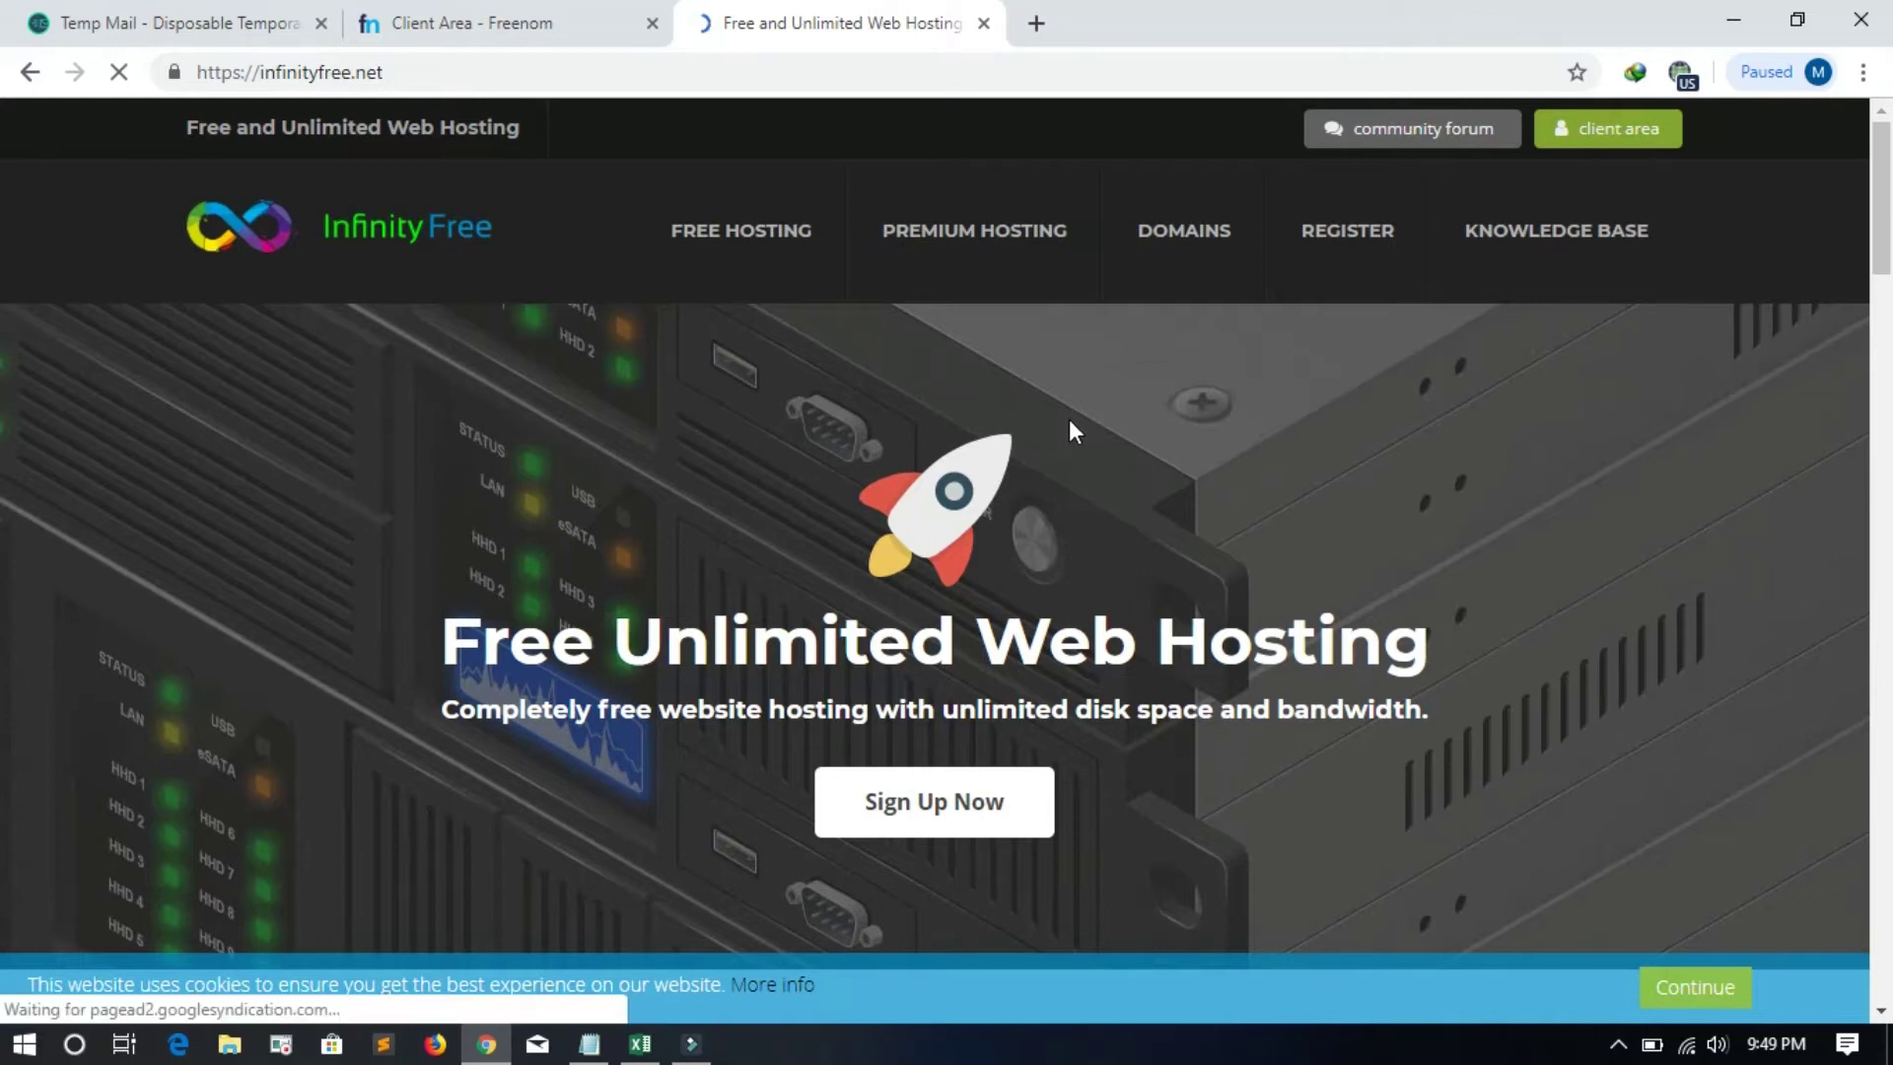
Step: Look over the InfinityFree home page and open its sign-up form for a free account
scroll(1054, 439, down, 1)
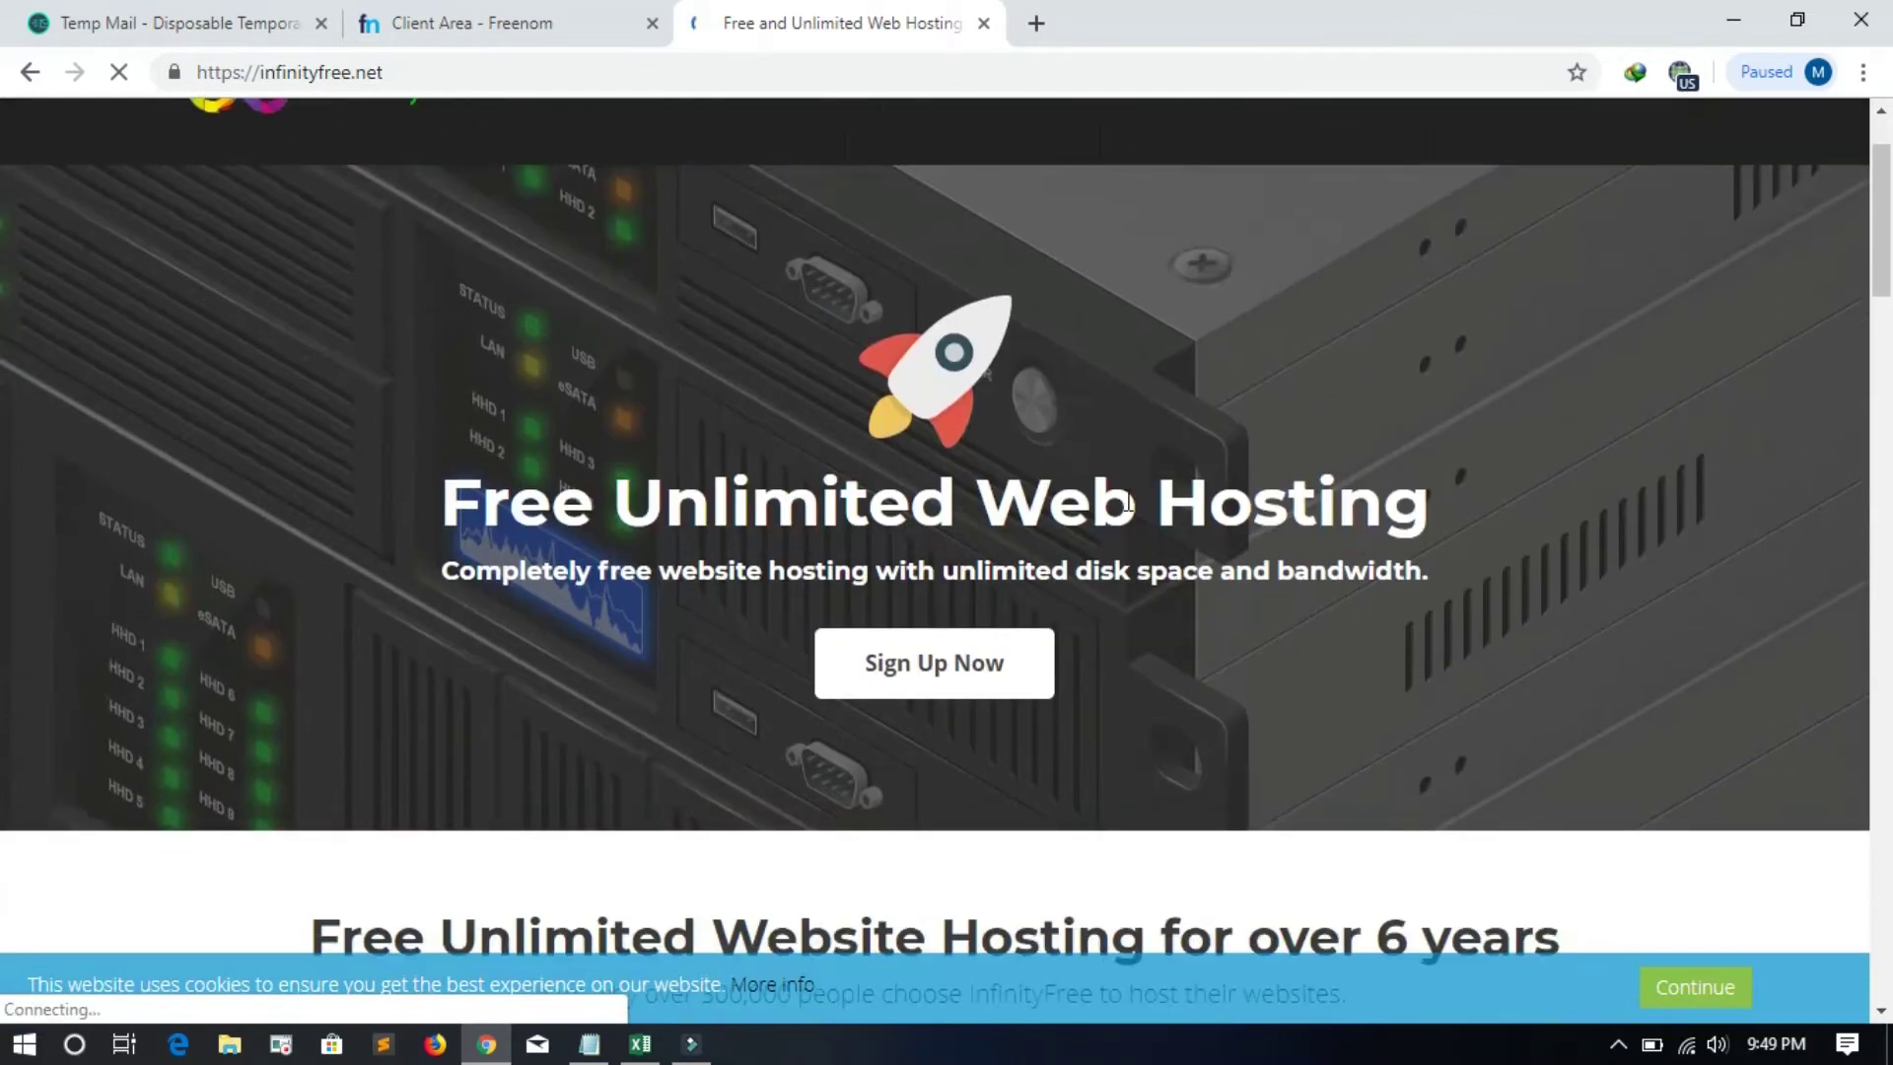
scroll(1055, 447, down, 2)
scroll(1154, 507, up, 3)
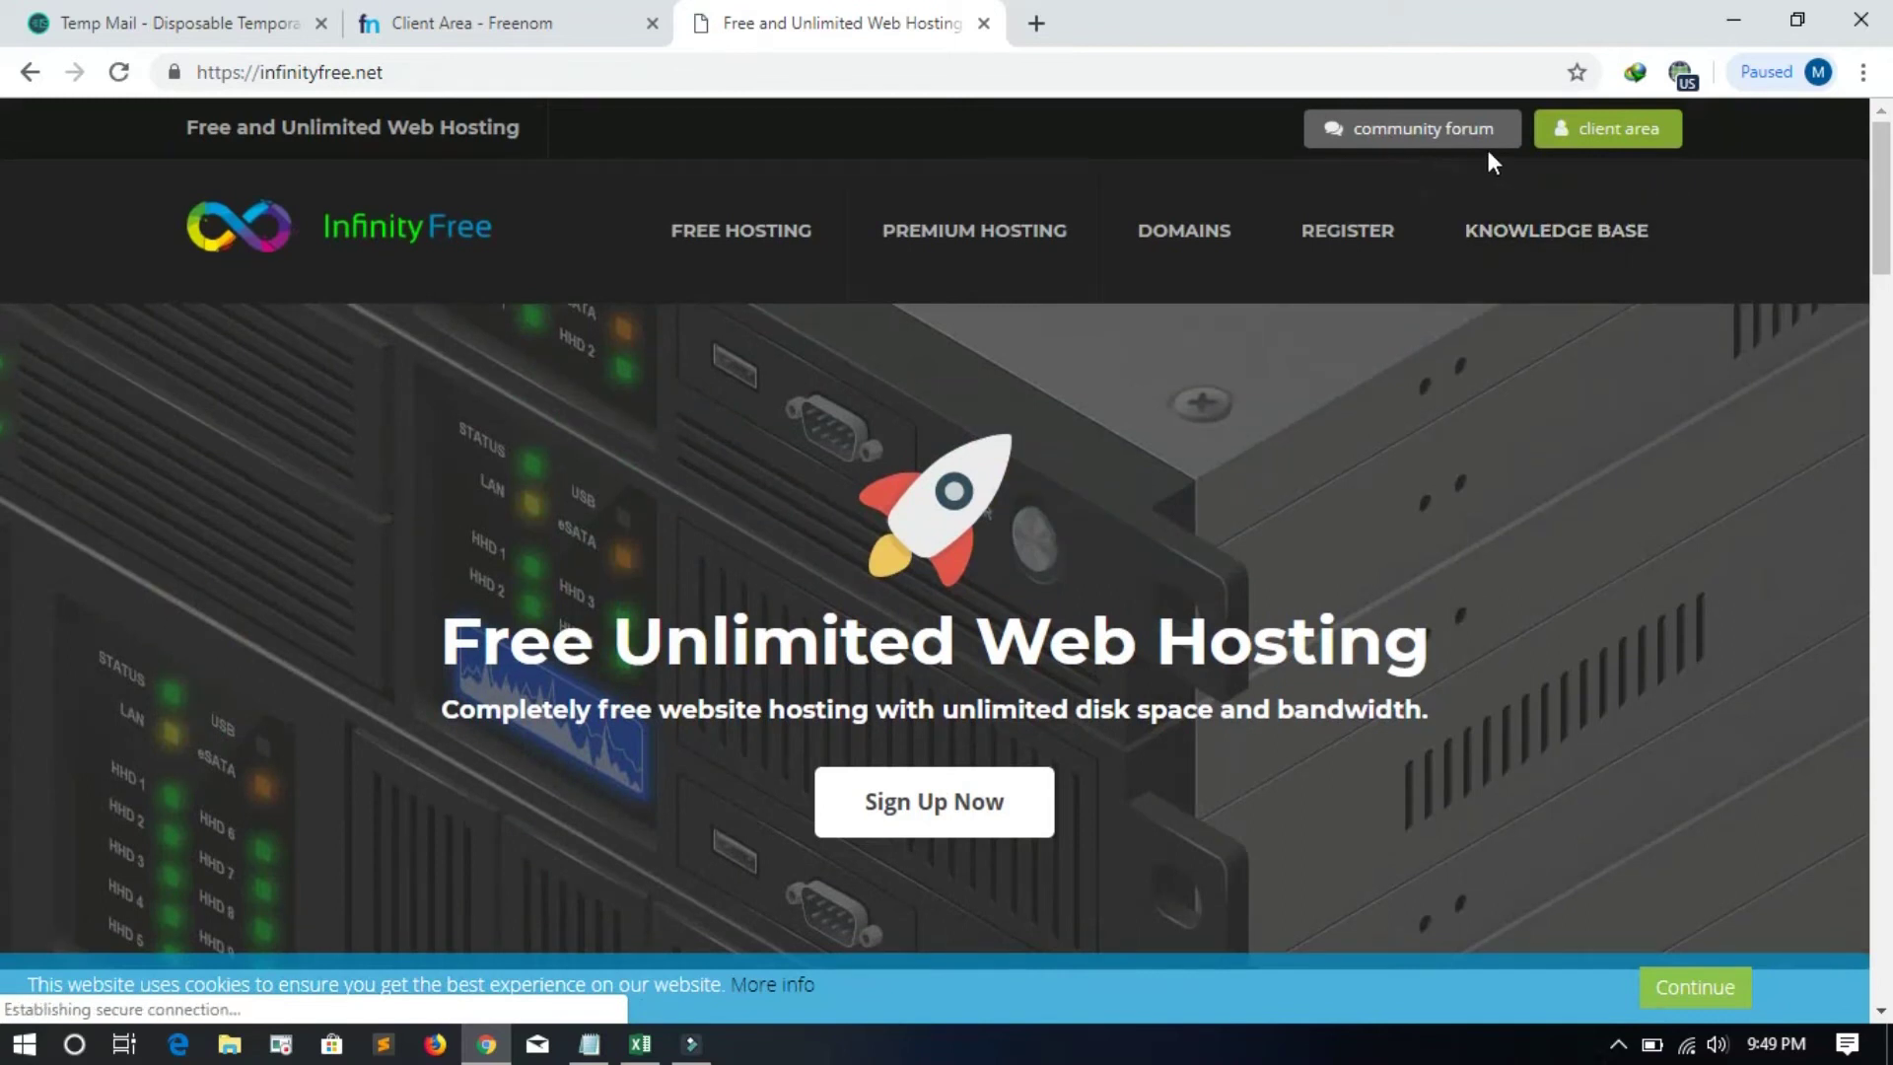
click(936, 826)
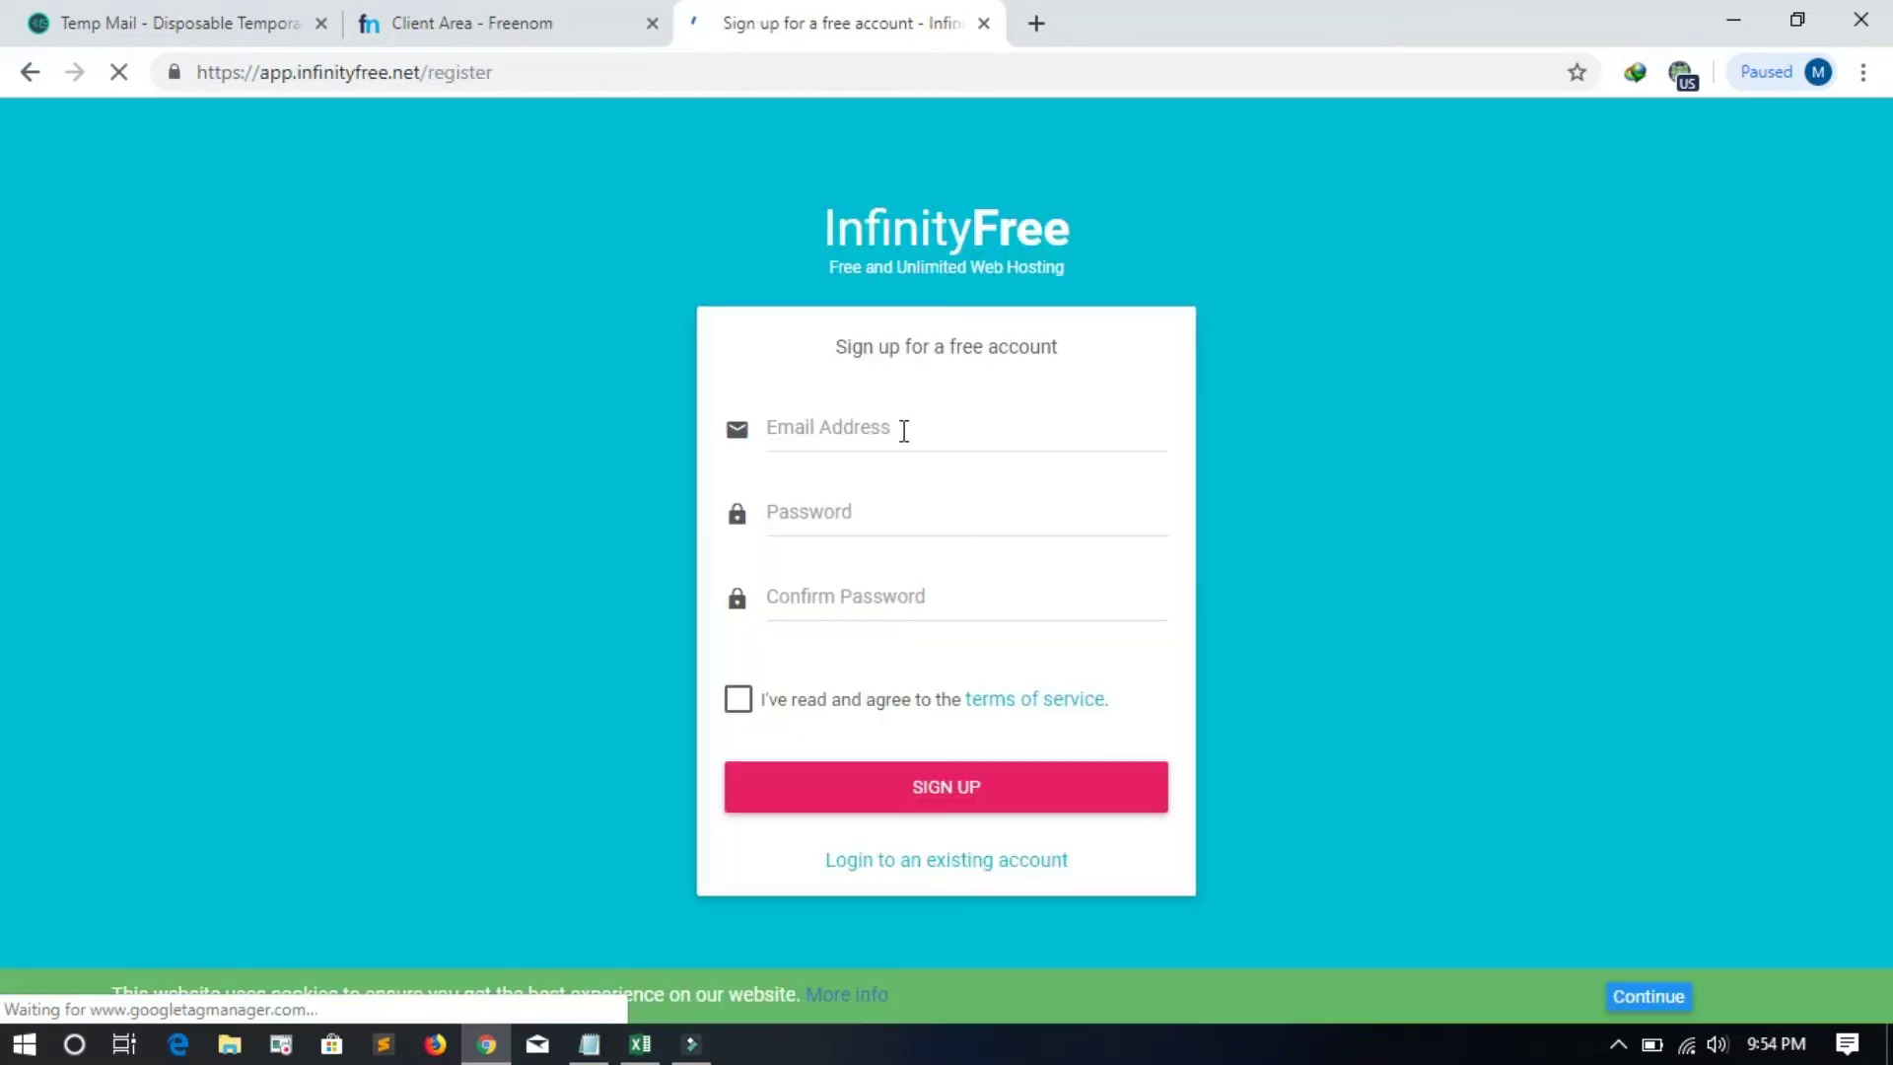
Step: Fill in the sign-up form with the copied email address and enter the account password in both Password and Confirm Password
right_click(812, 422)
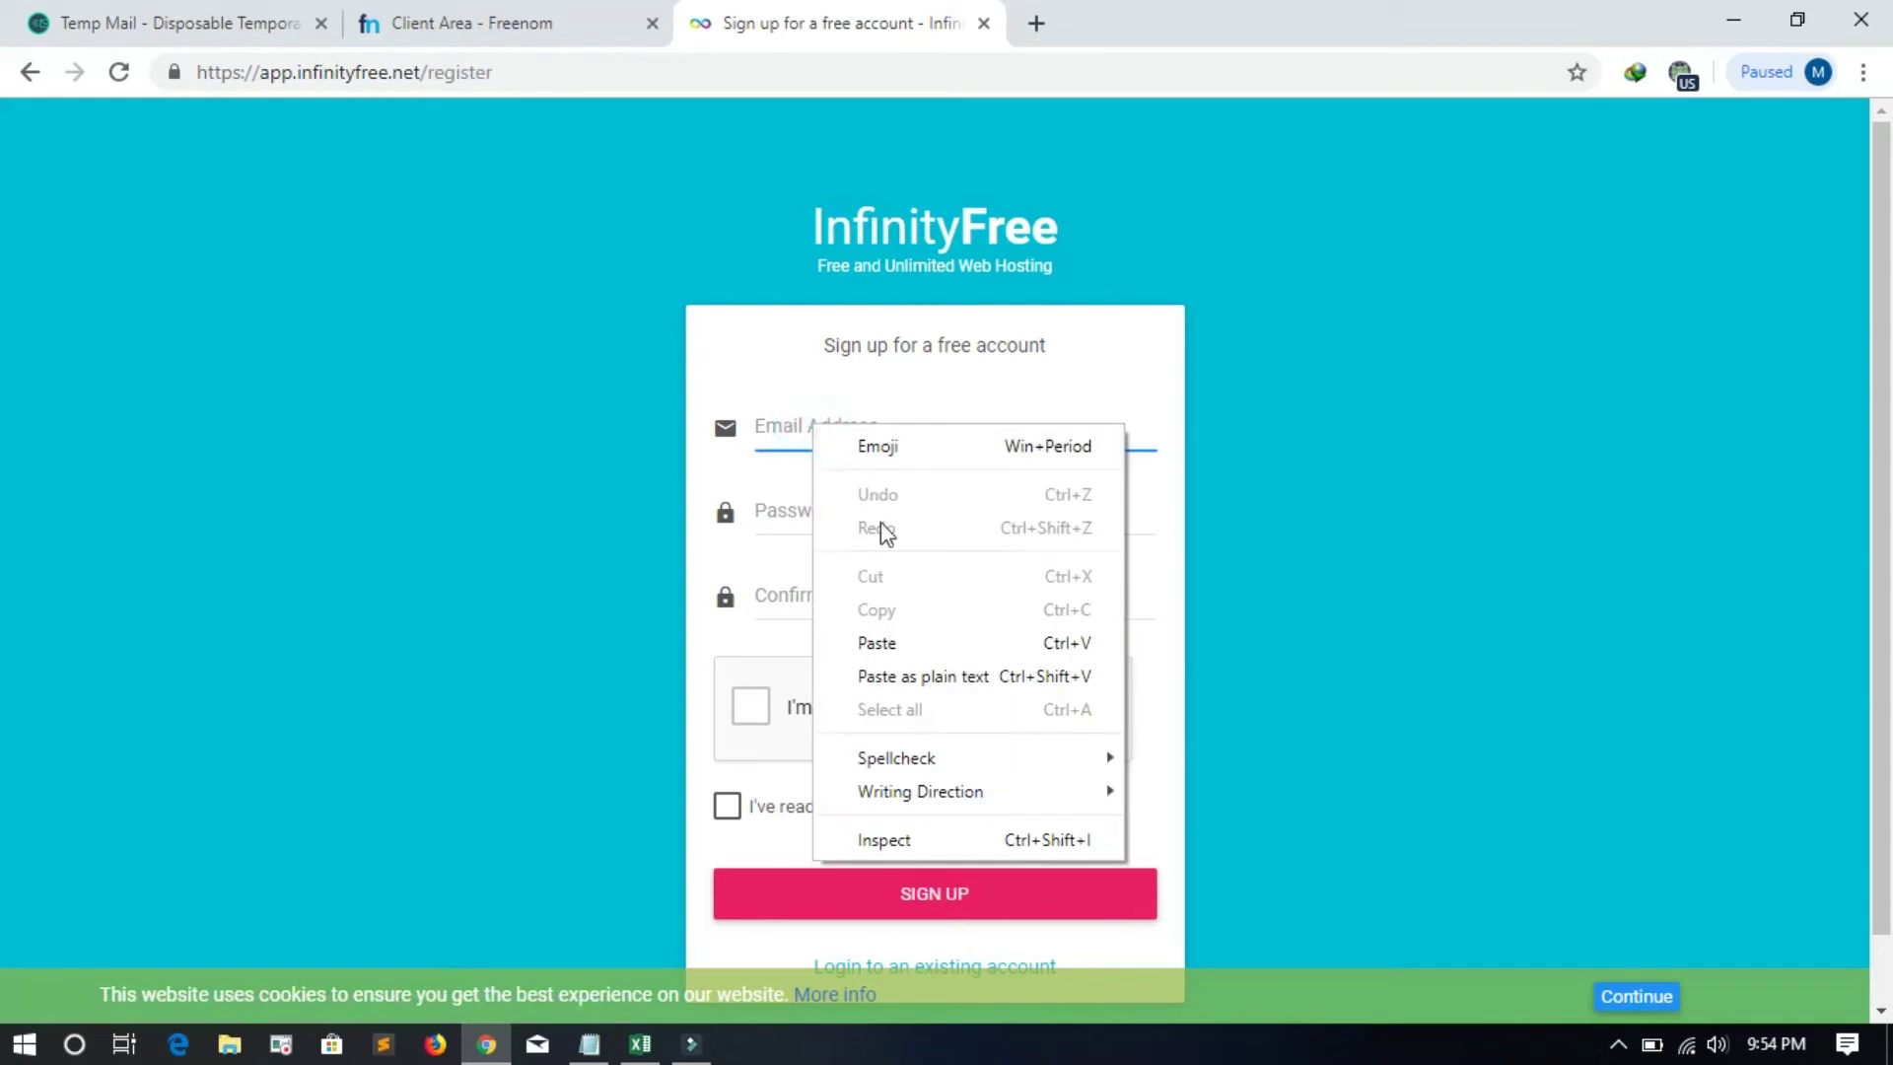
click(897, 643)
click(829, 511)
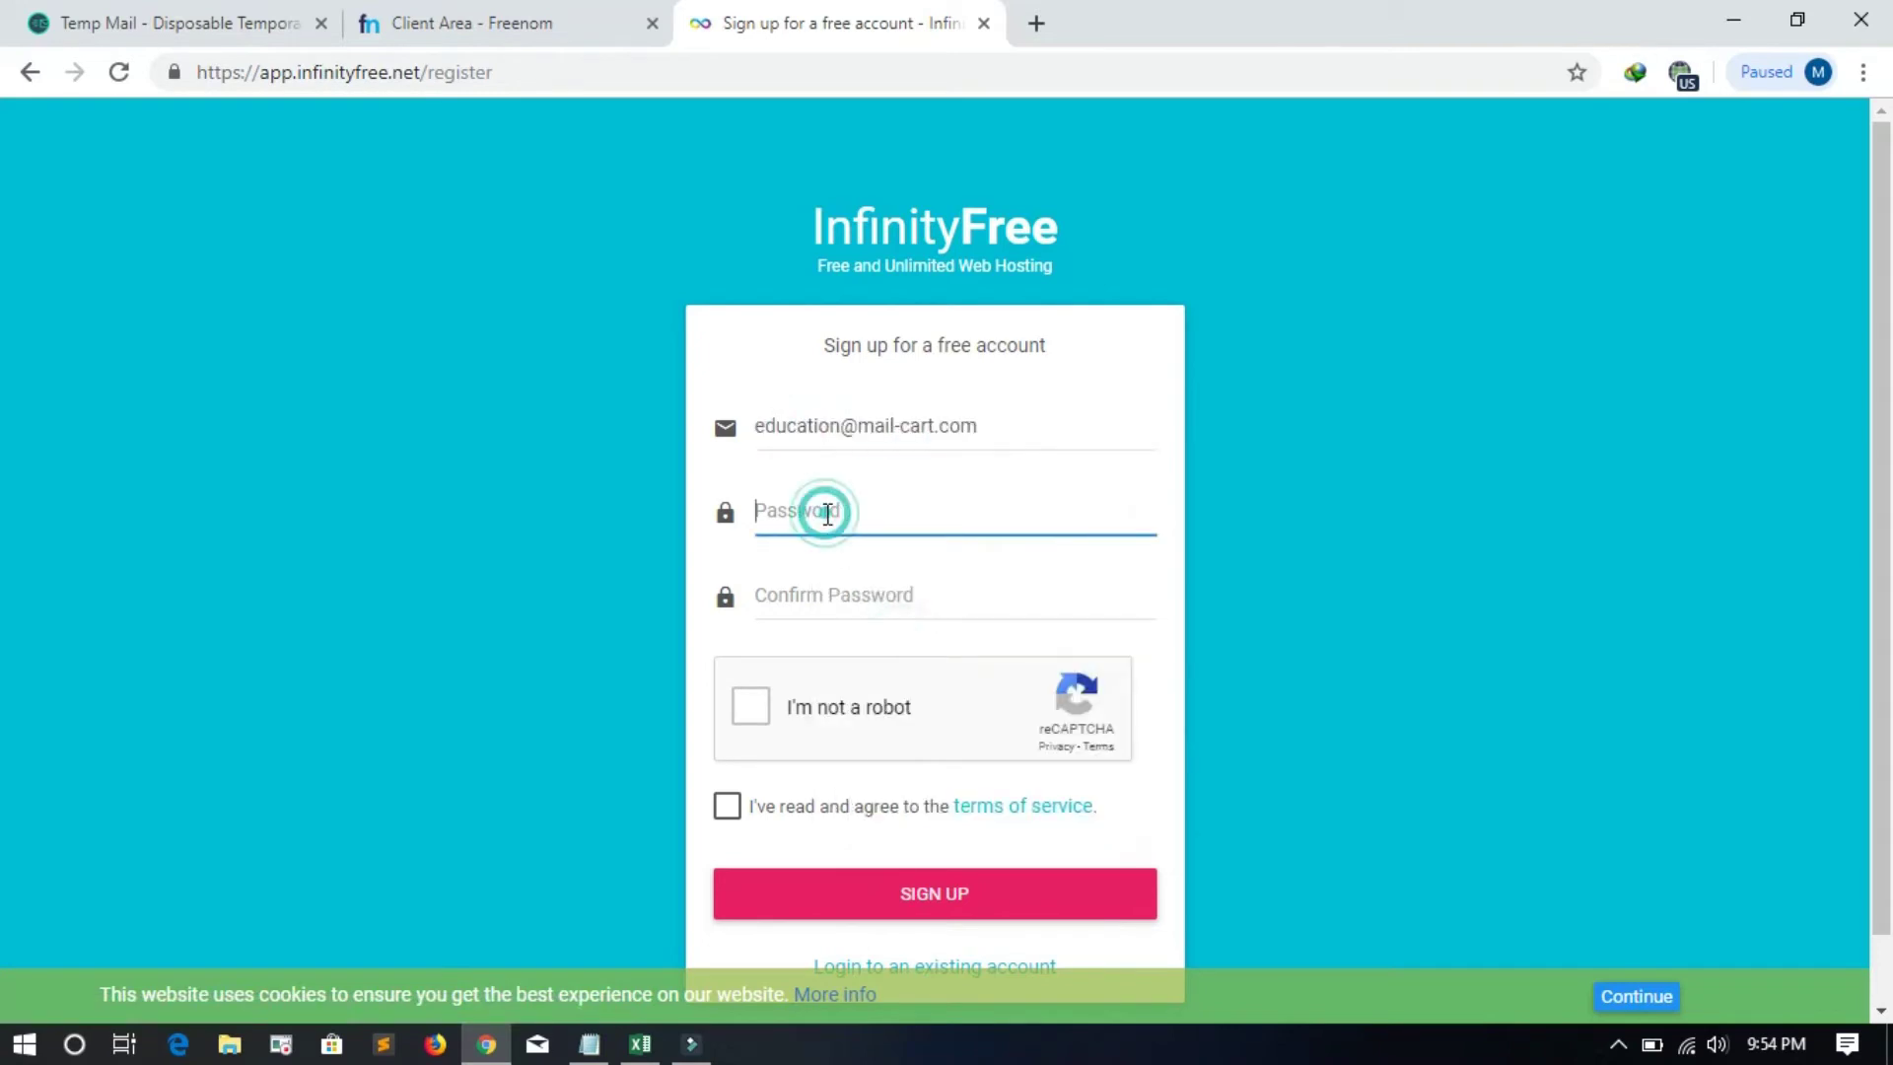
text(•••••)
click(843, 596)
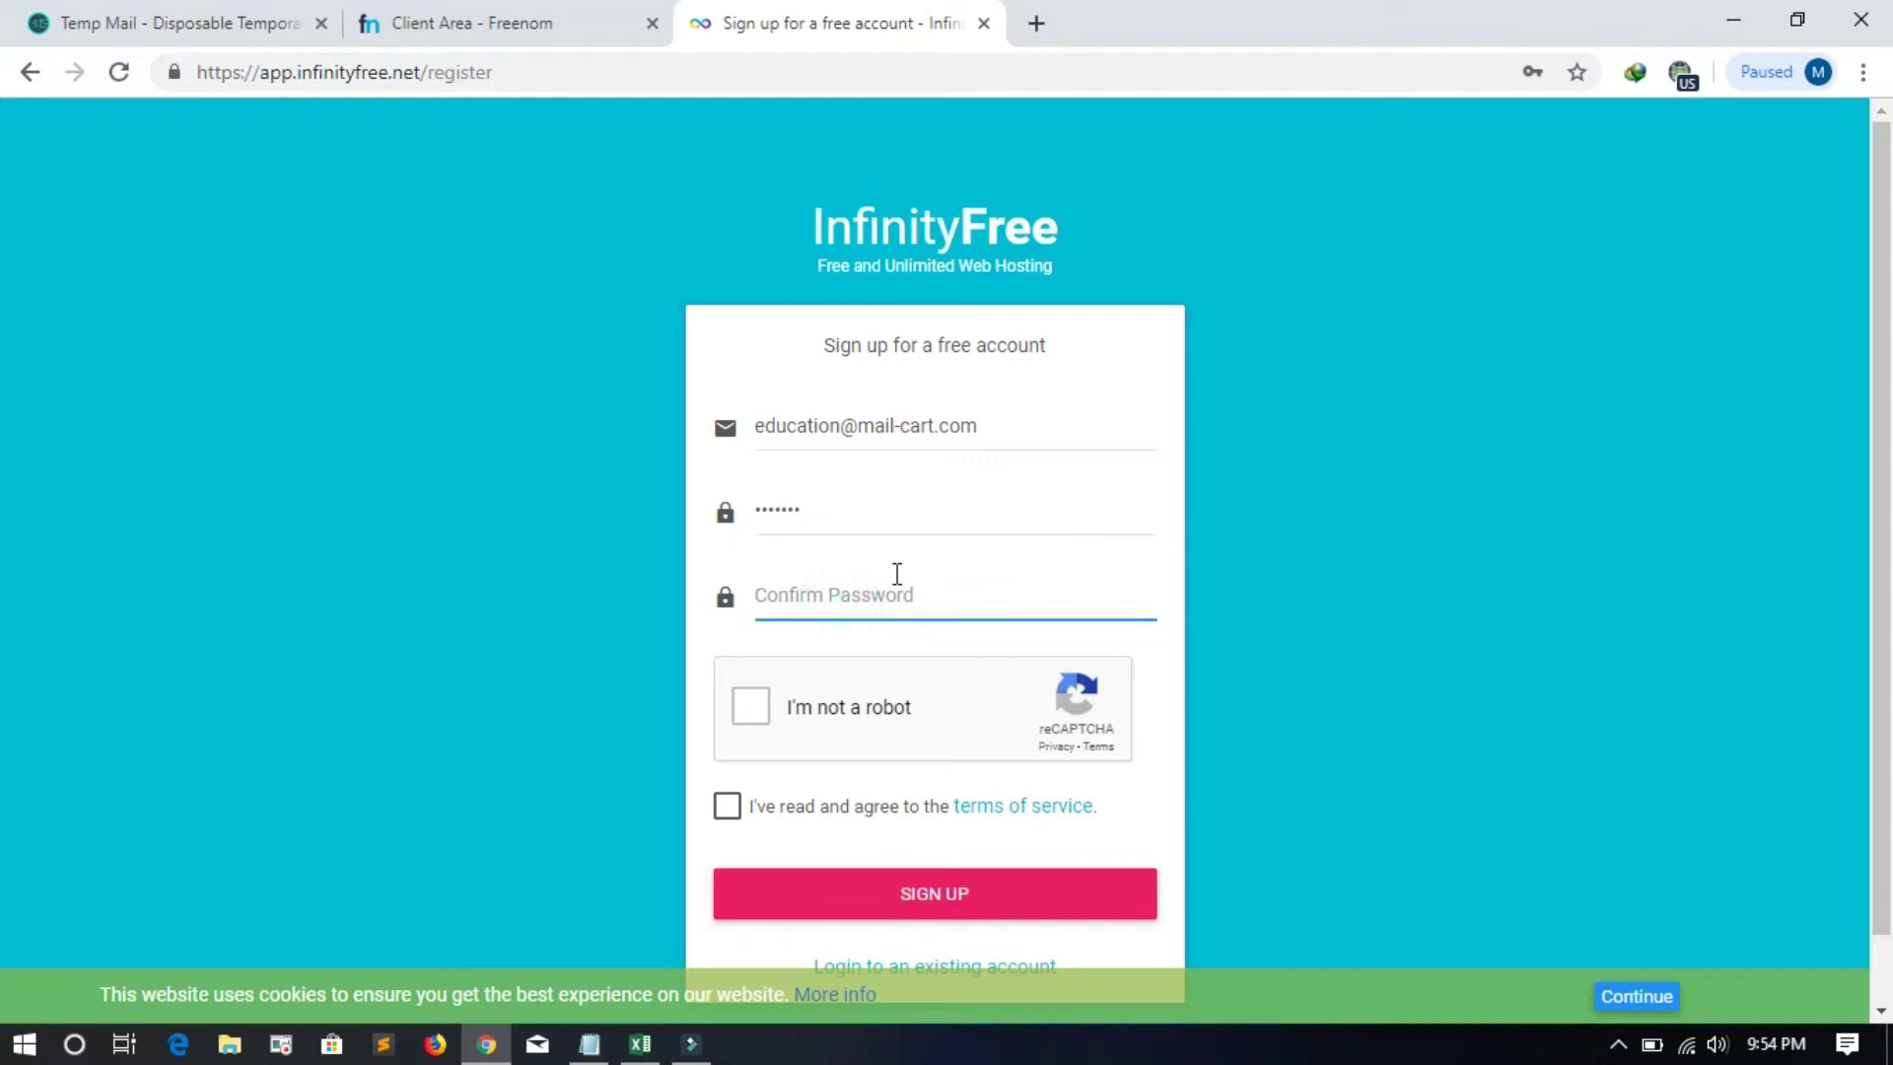
text(••)
click(830, 503)
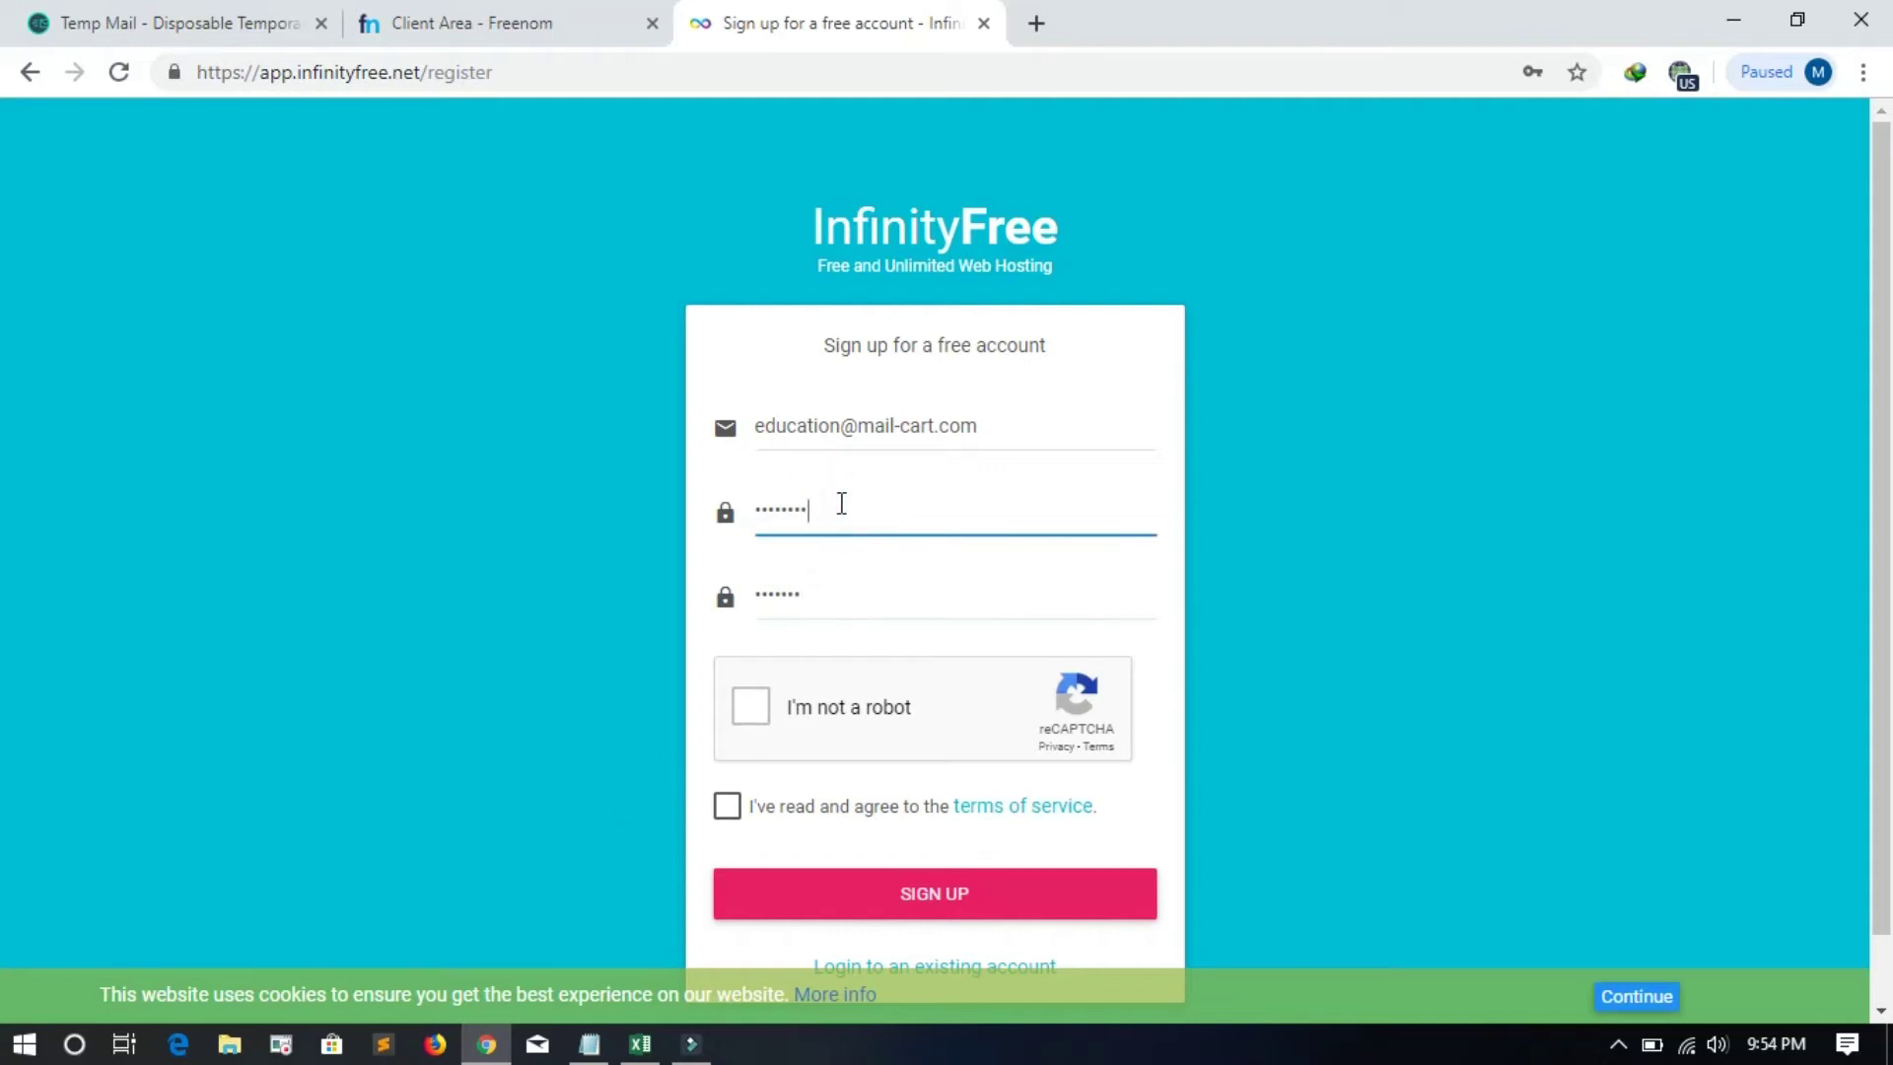
click(830, 605)
text(••)
Step: Agree to the terms of service and pass the robot check by selecting the squares with vehicles to submit the sign-up
click(750, 706)
click(725, 808)
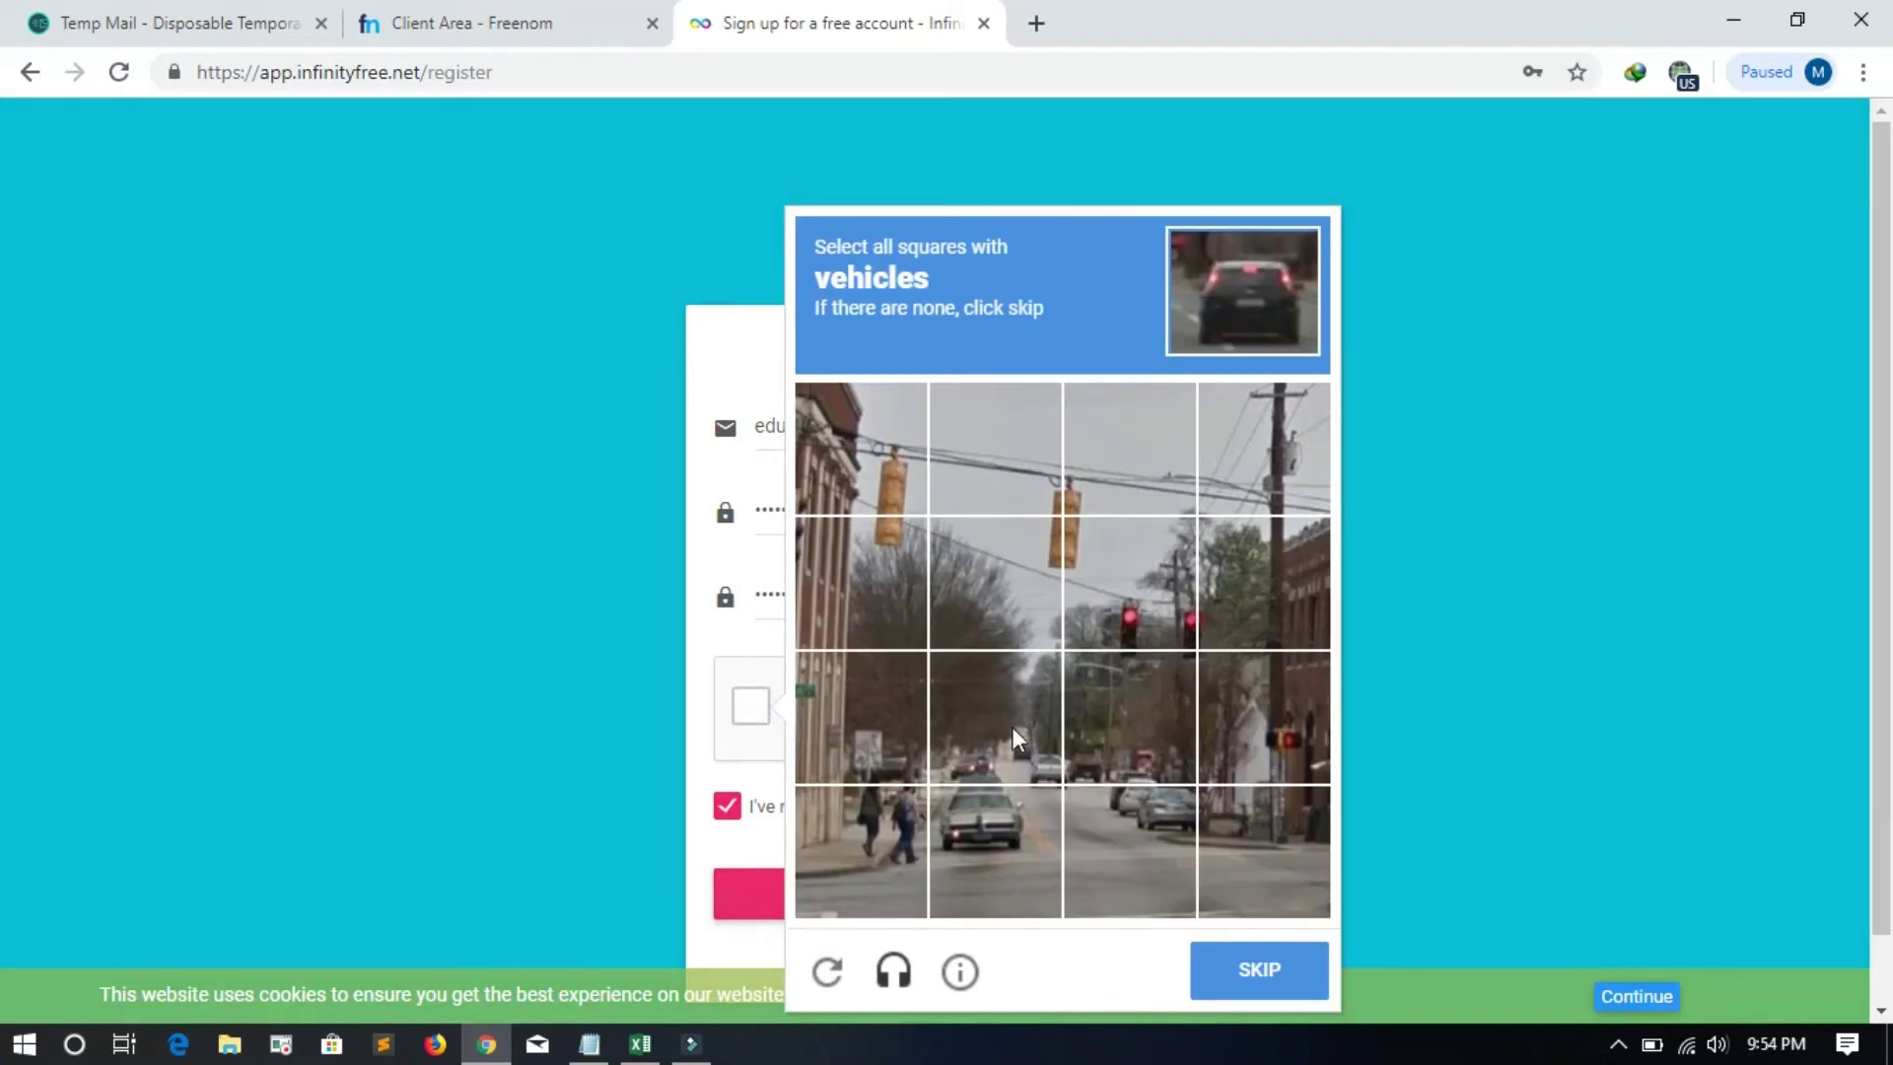
click(1003, 818)
click(999, 734)
click(1092, 743)
click(1117, 843)
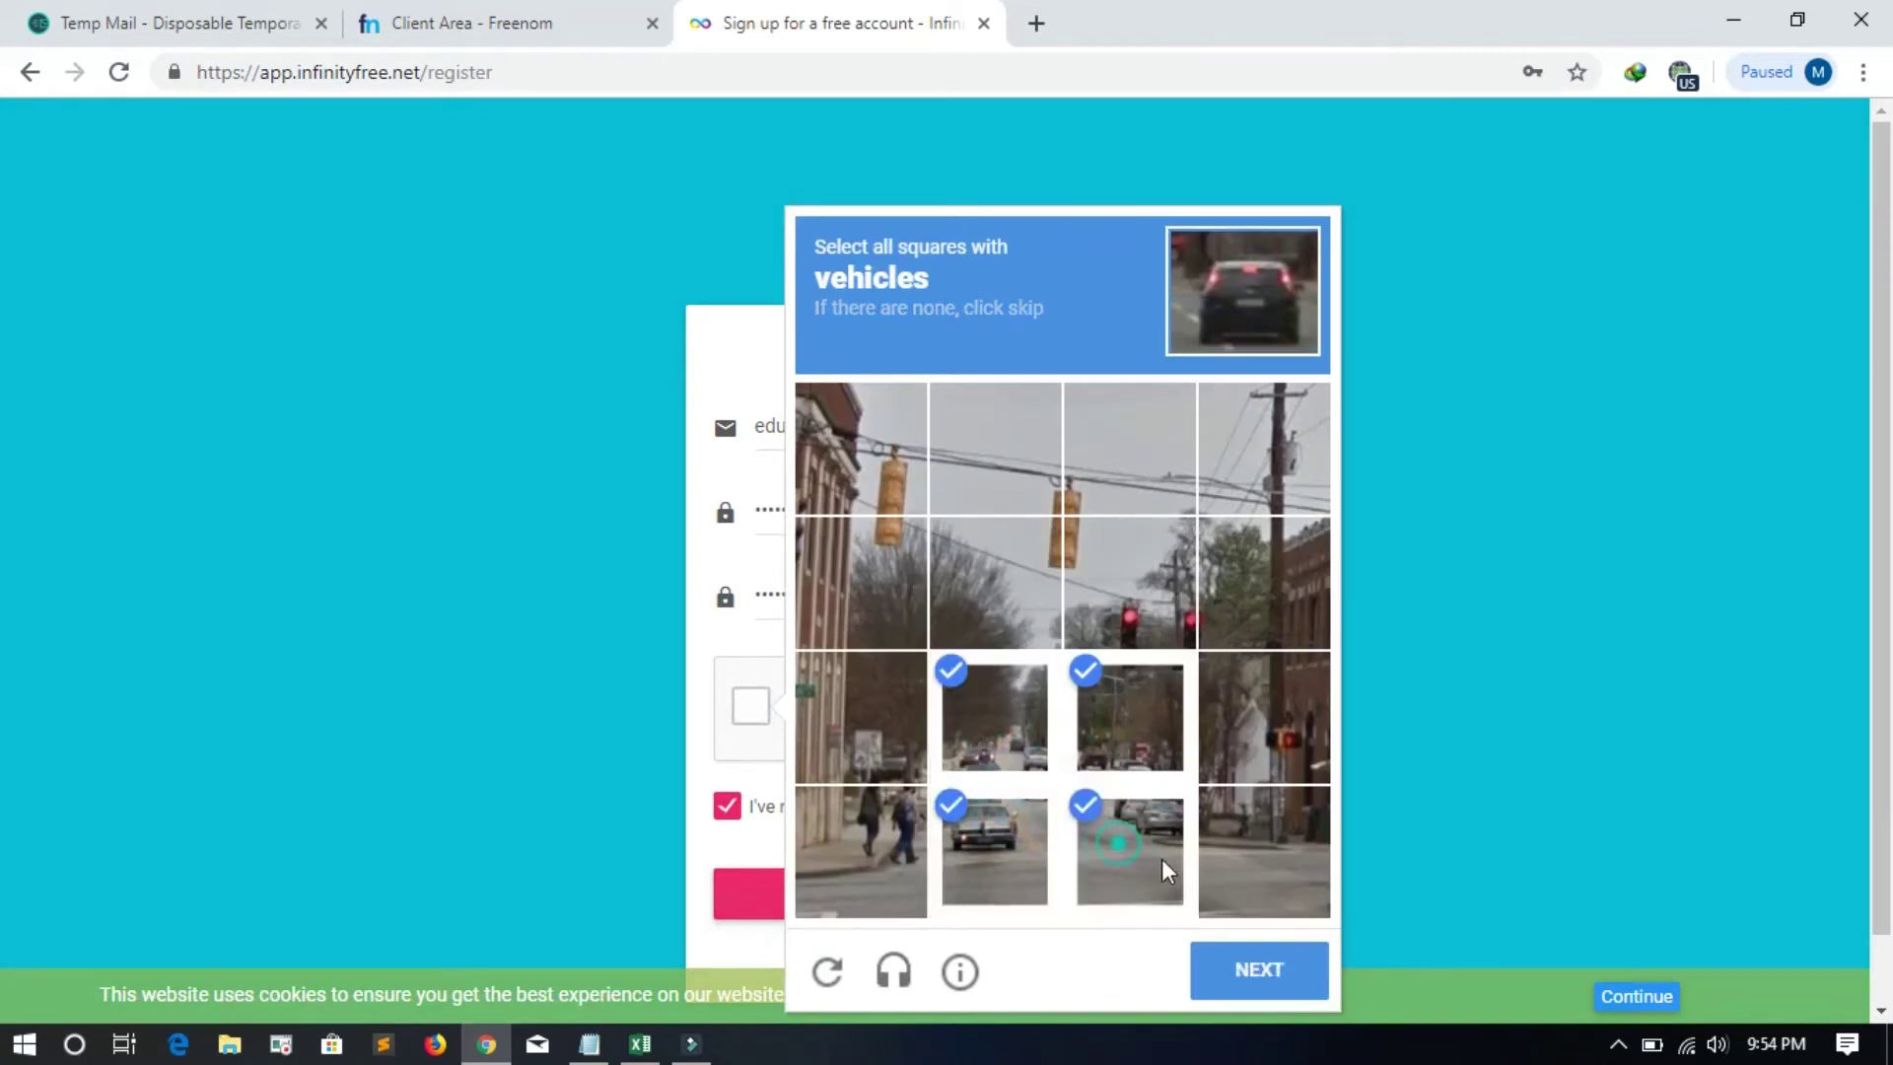
click(1234, 969)
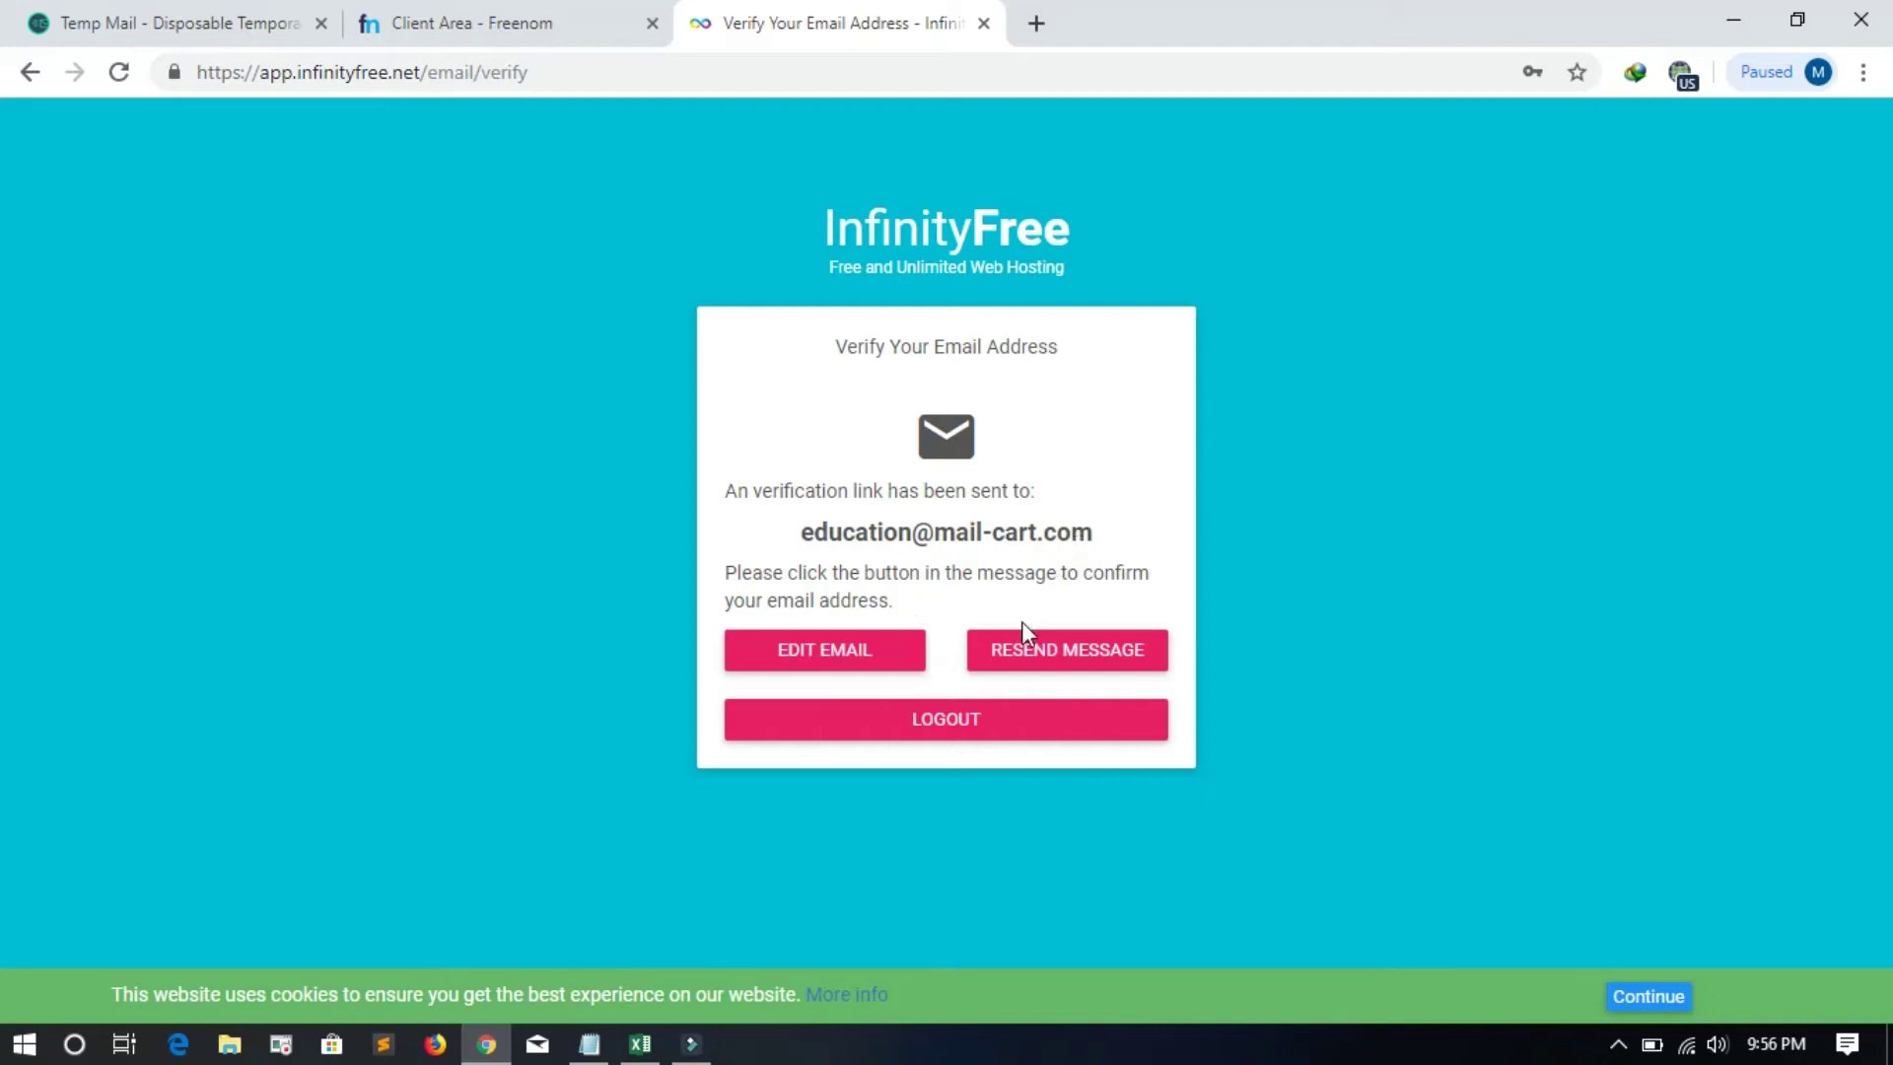
Step: Resend the InfinityFree verification message and open the Verify Email Address email from the Temp Mail inbox in a new tab
click(1060, 660)
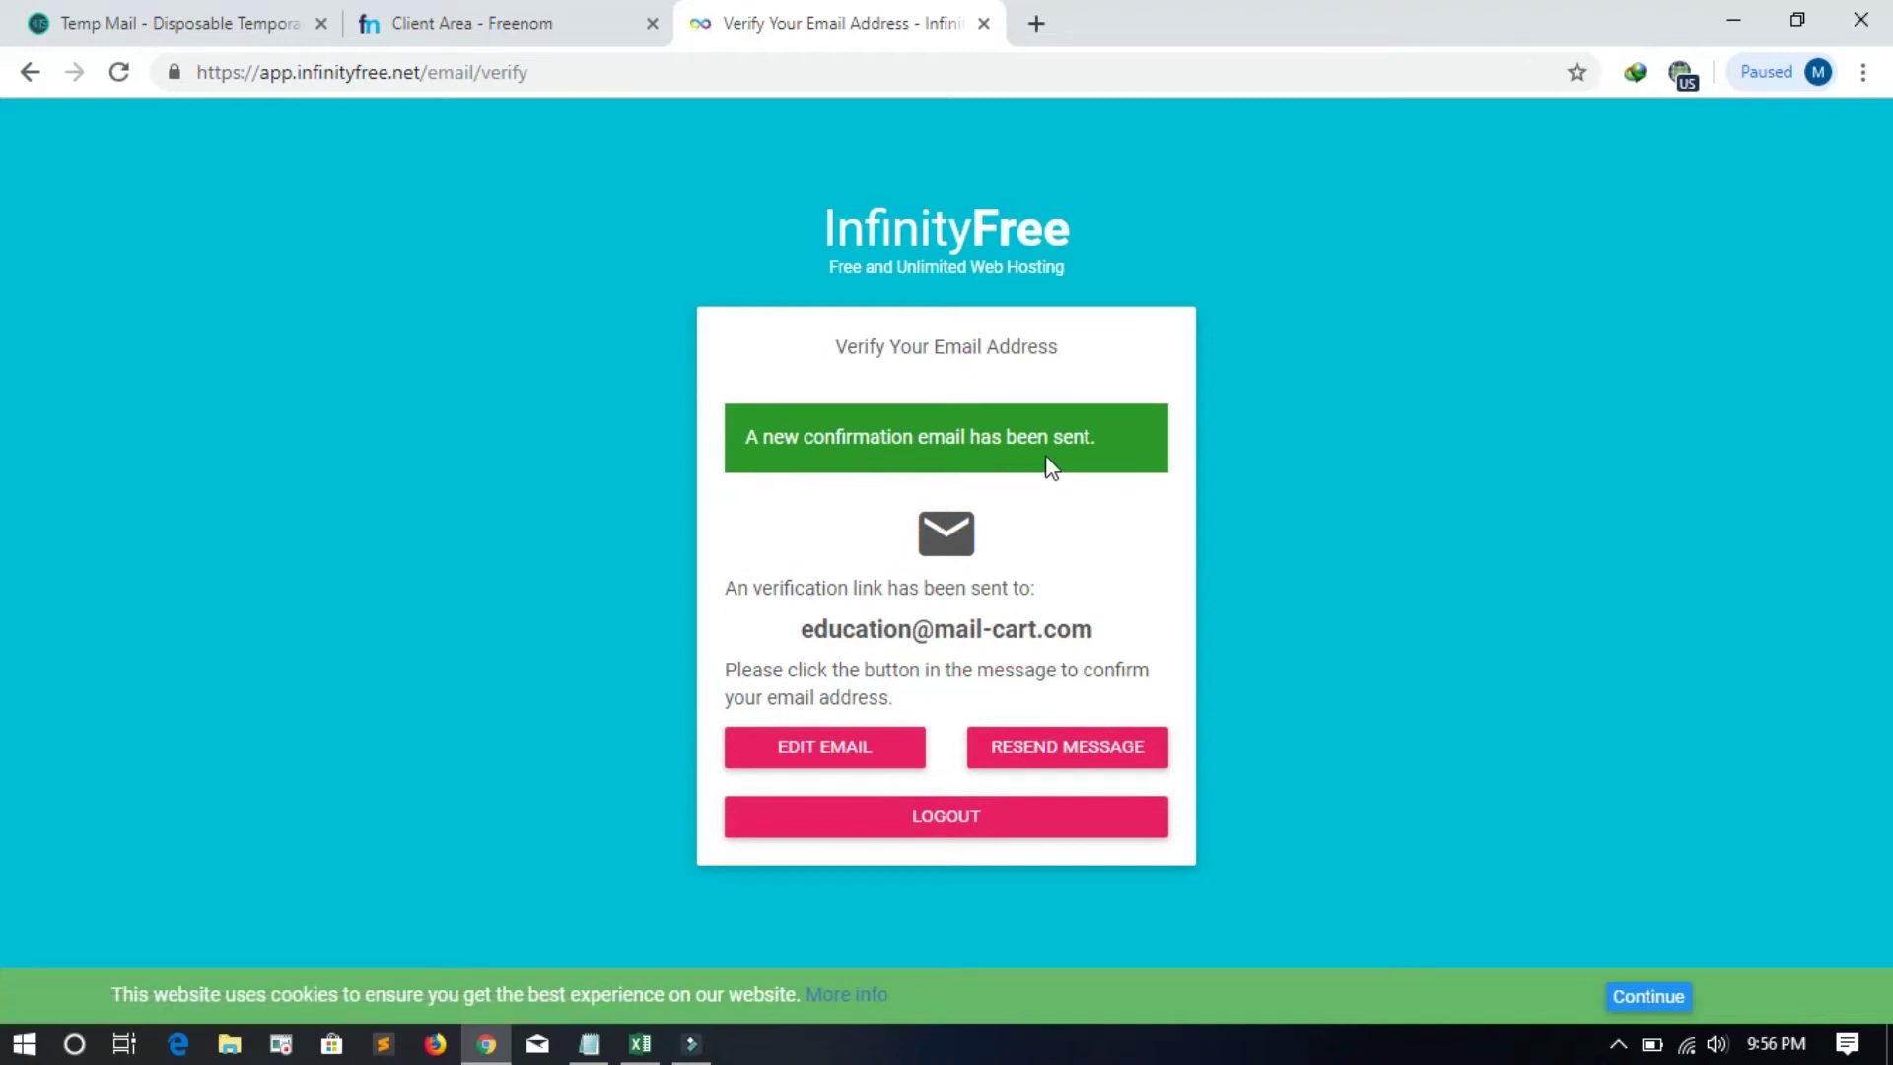
click(235, 10)
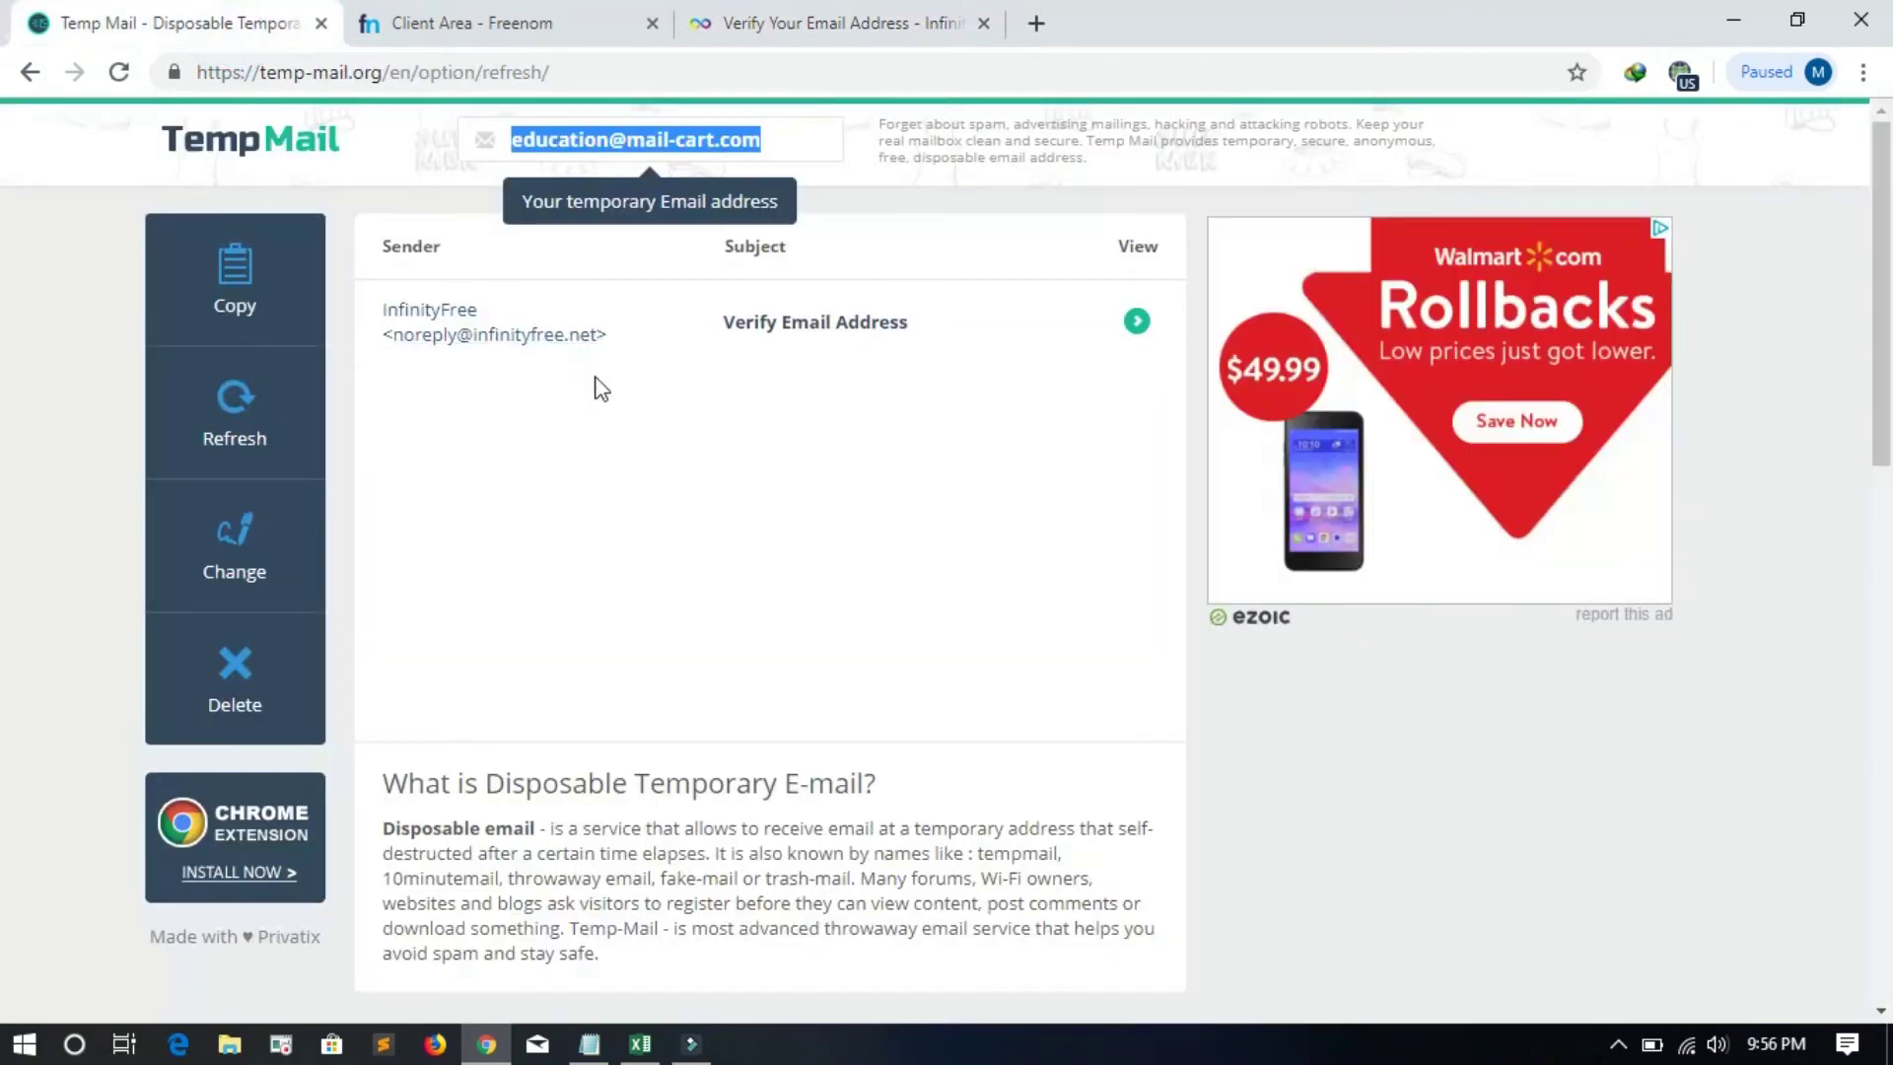
right_click(806, 335)
click(867, 351)
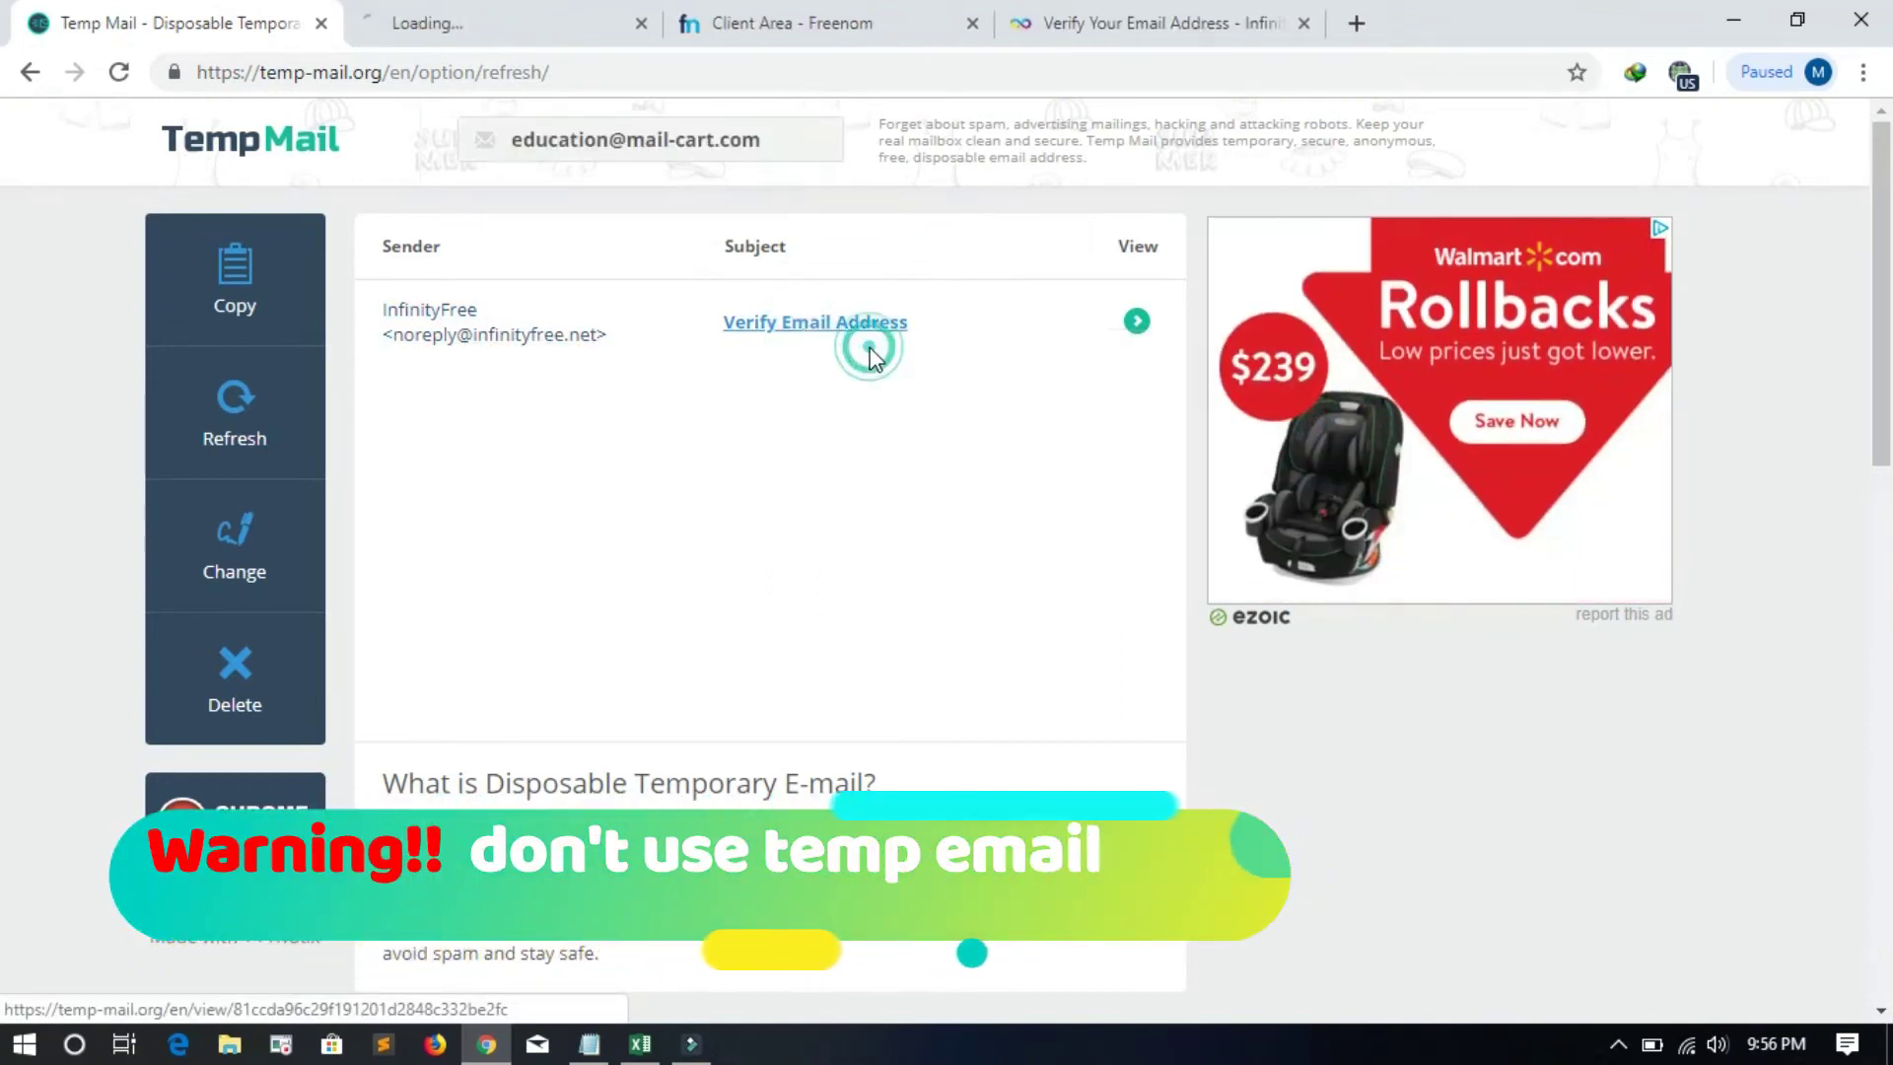
click(555, 21)
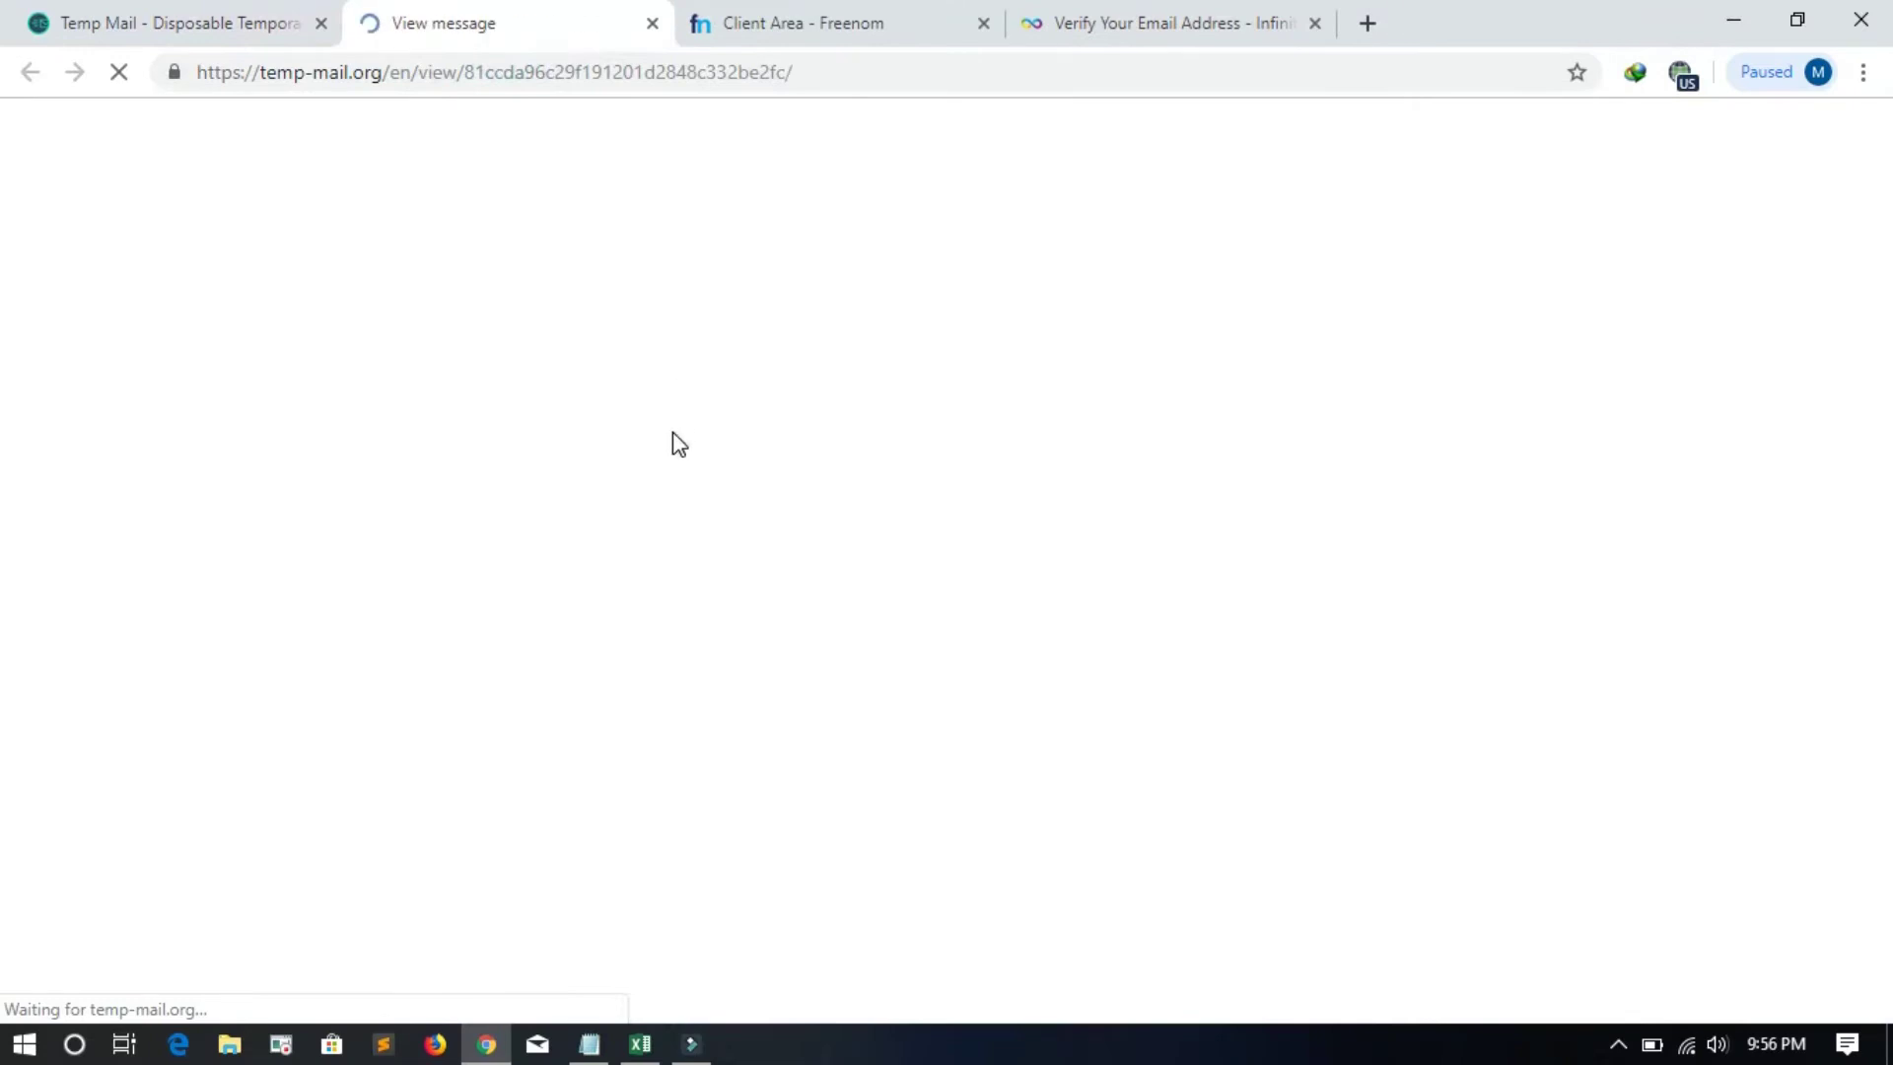
scroll(718, 579, down, 3)
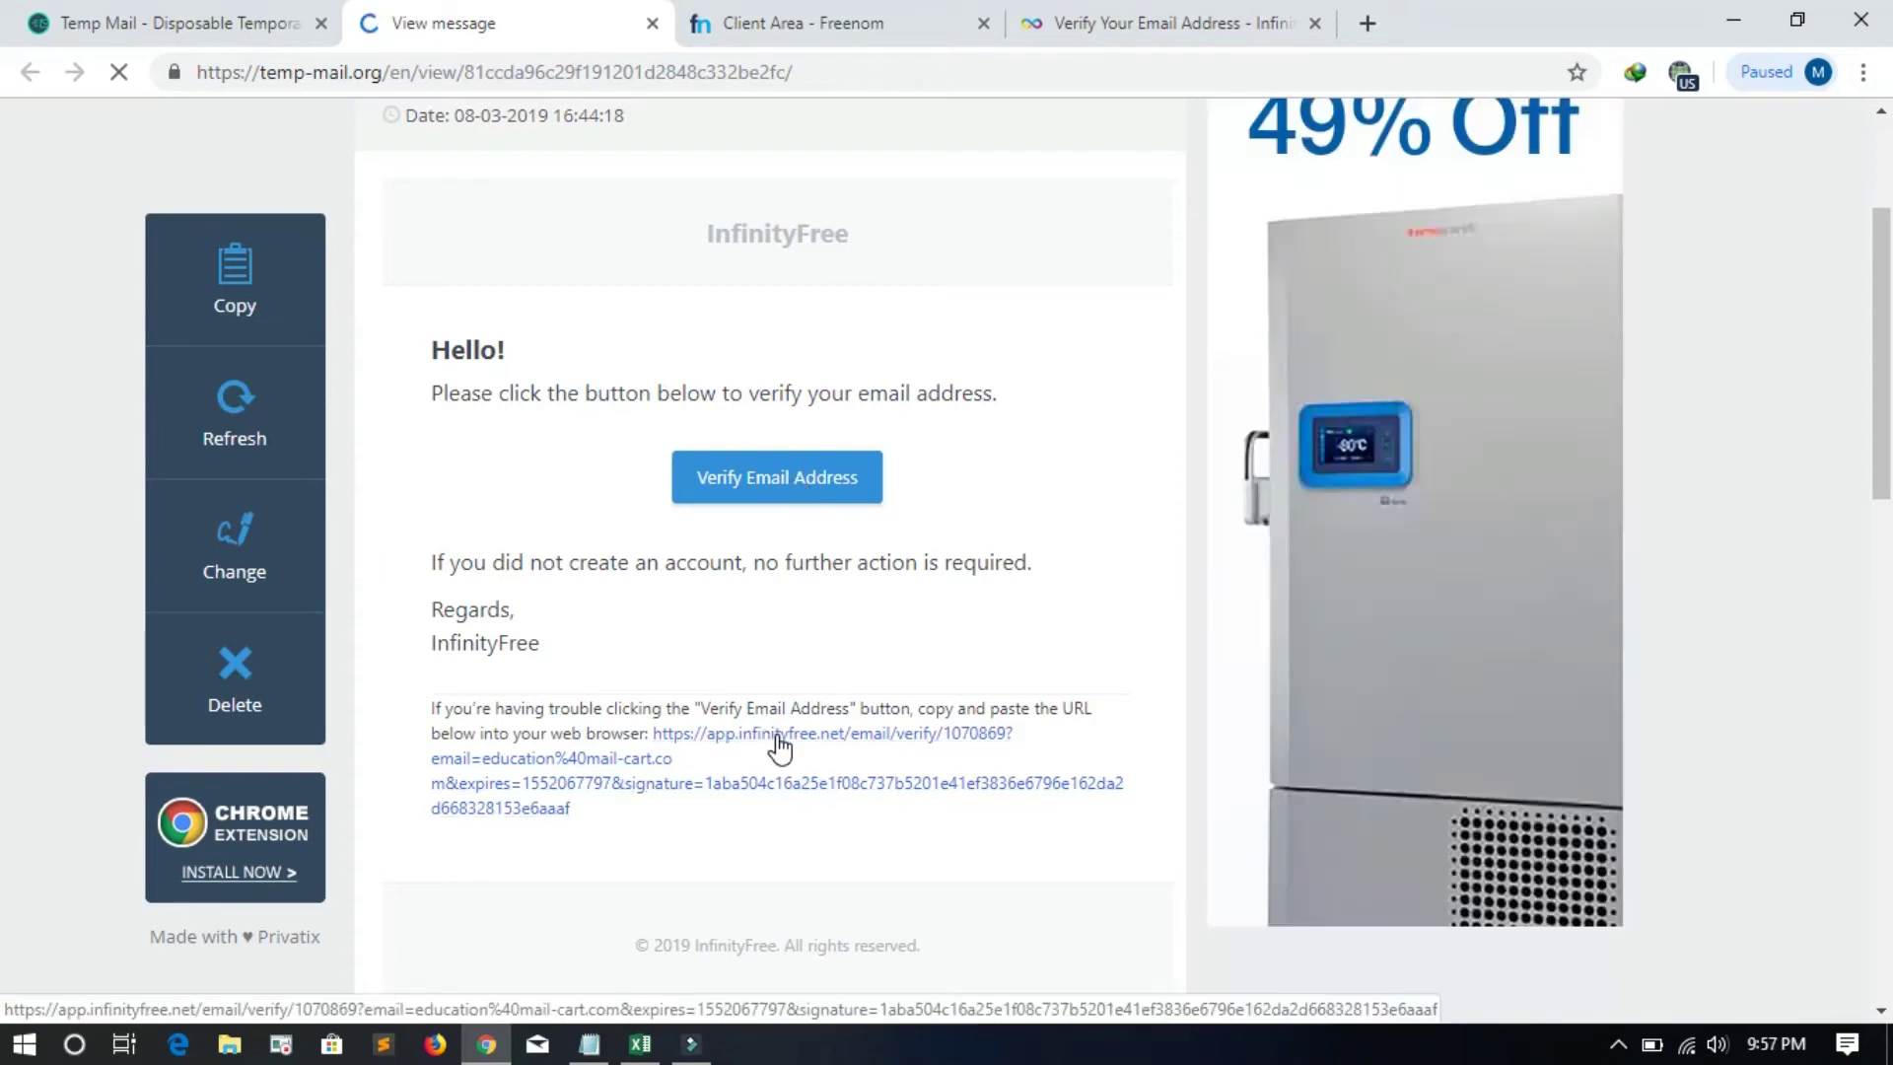
Step: Verify the email address by opening the verification URL from the message in a new tab and switching to it
right_click(778, 734)
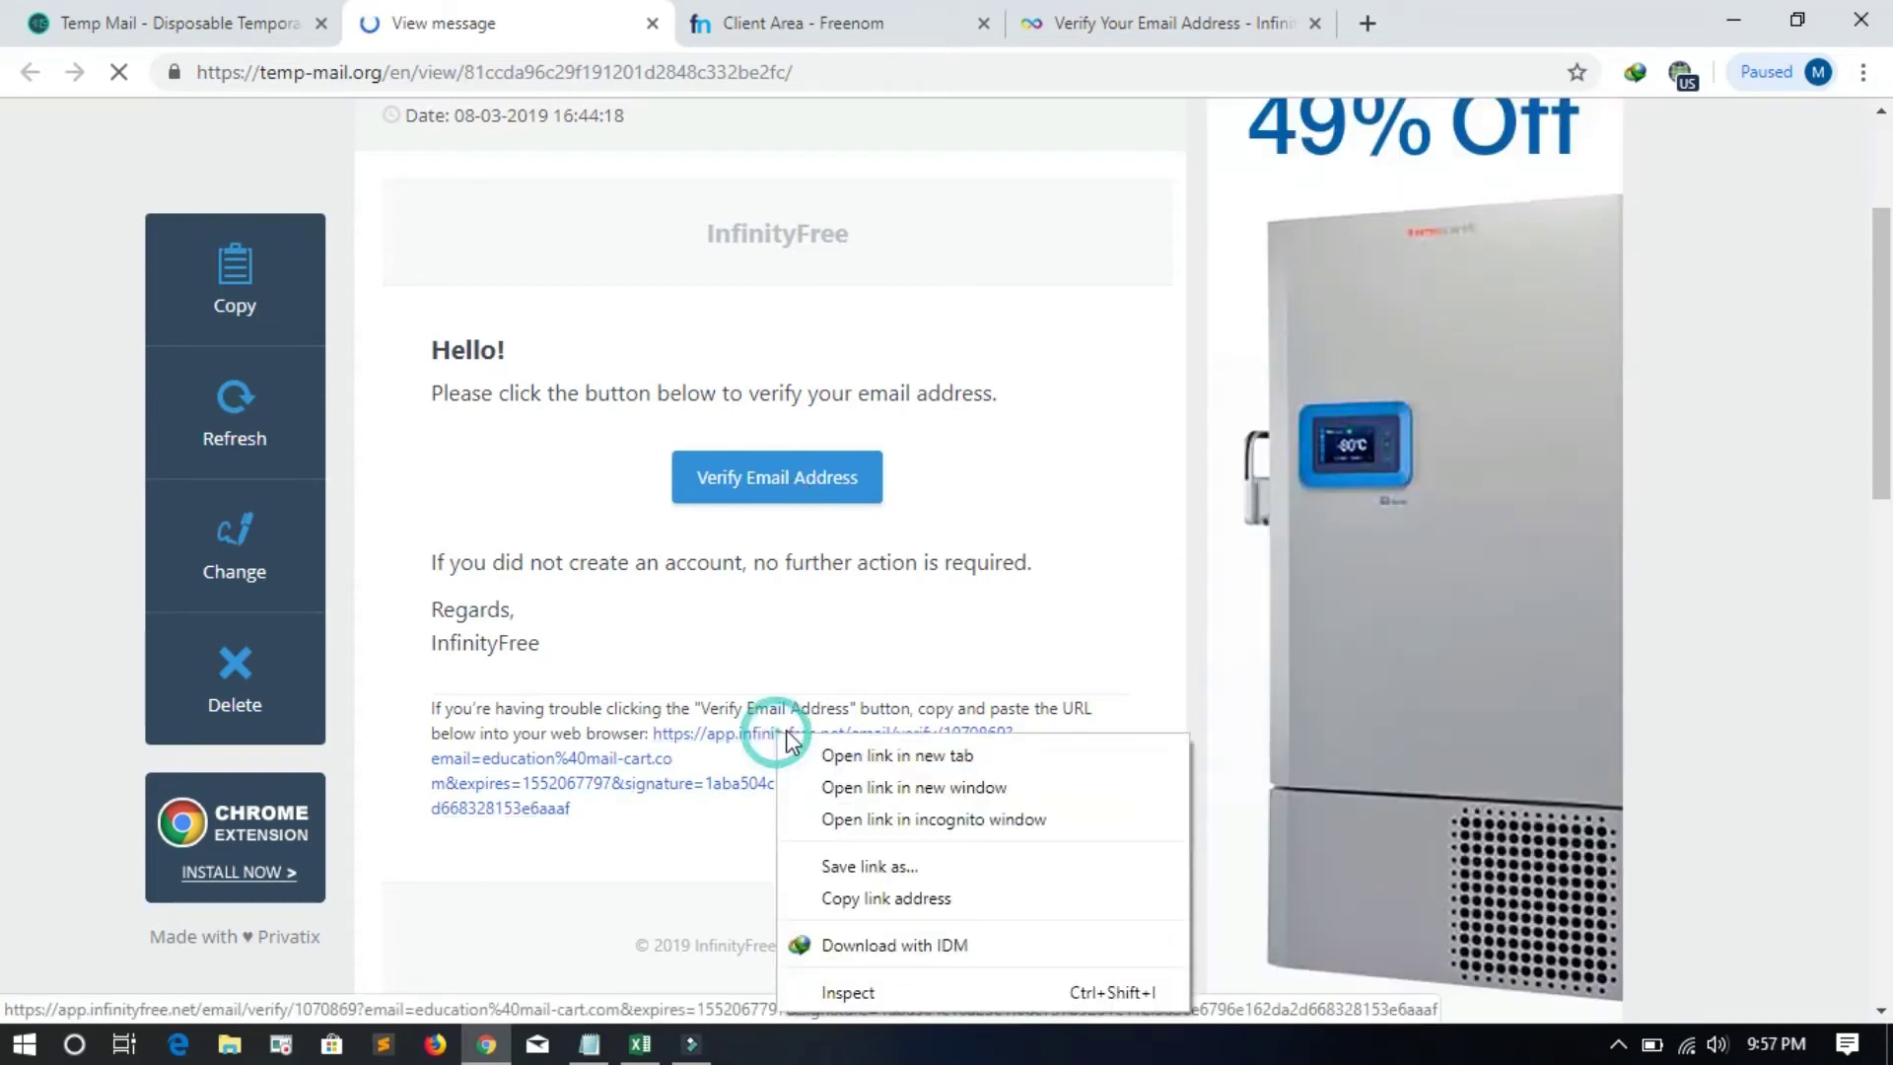
click(848, 755)
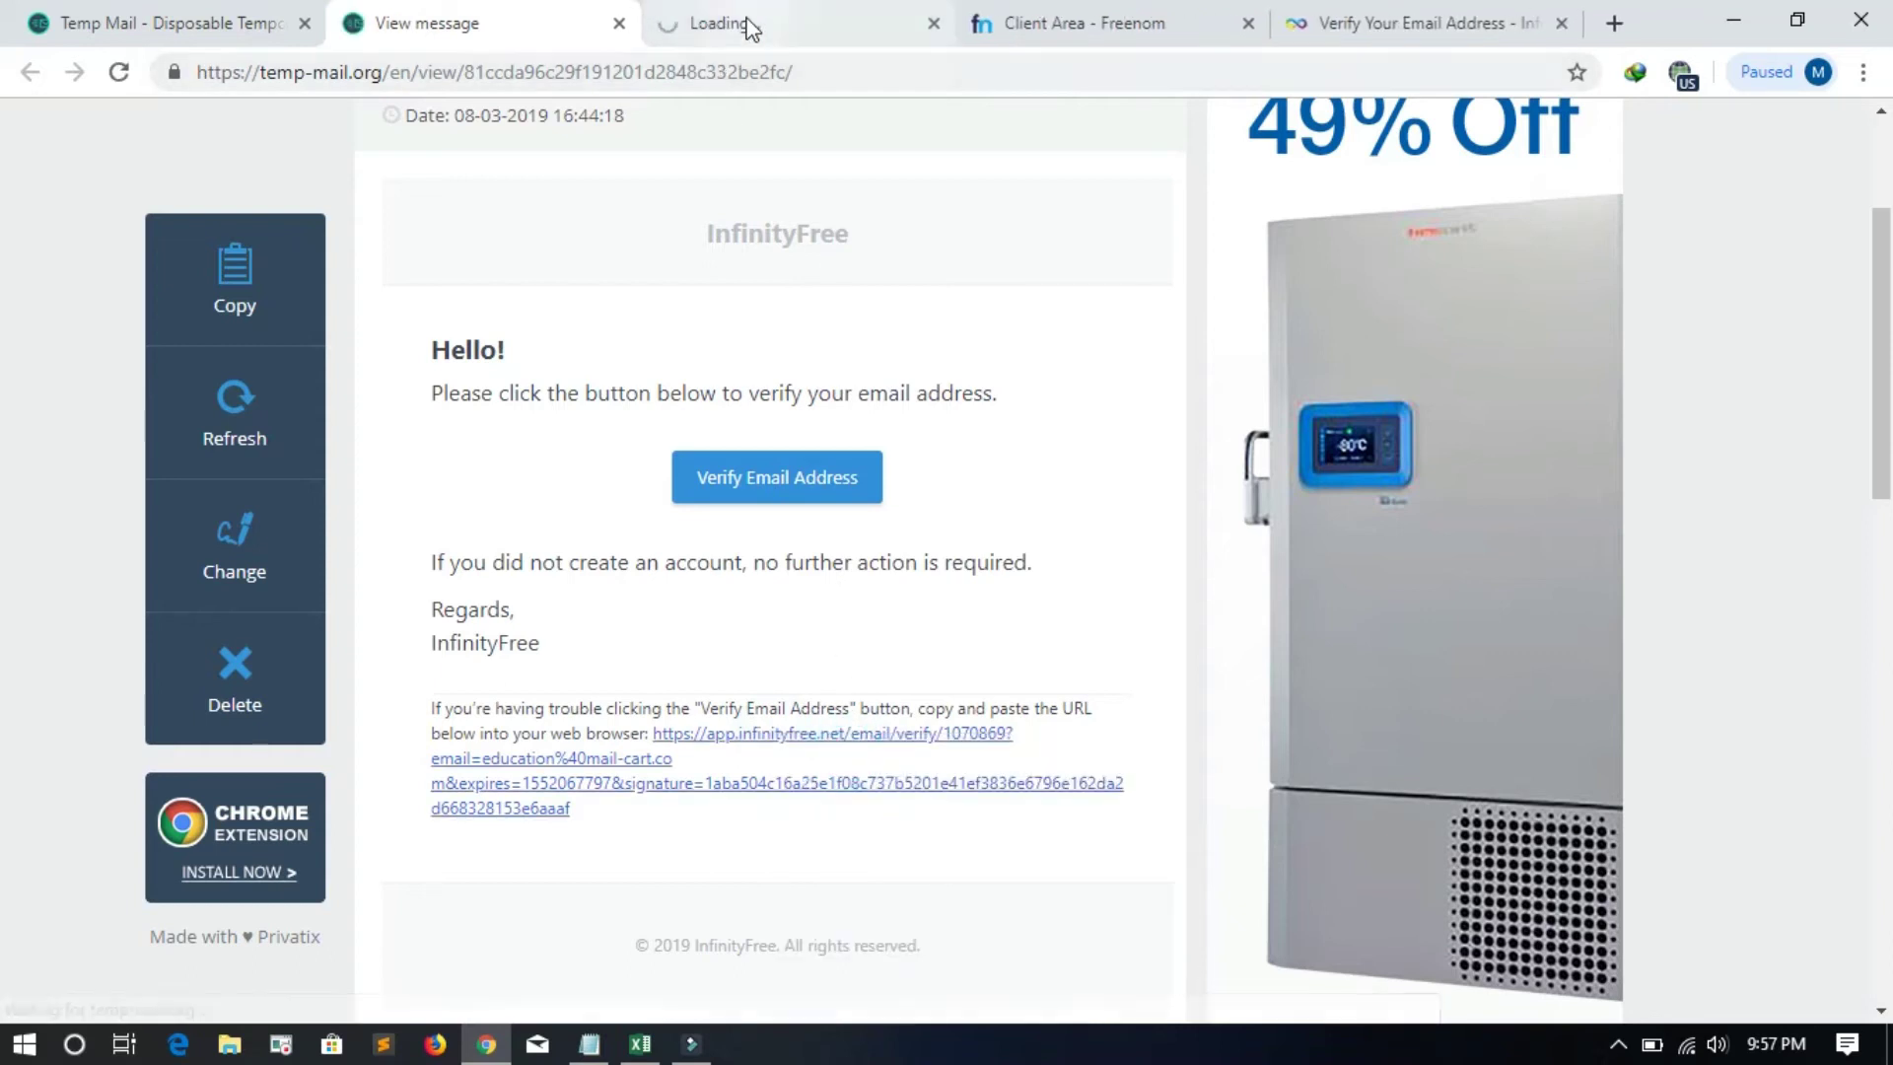
click(749, 29)
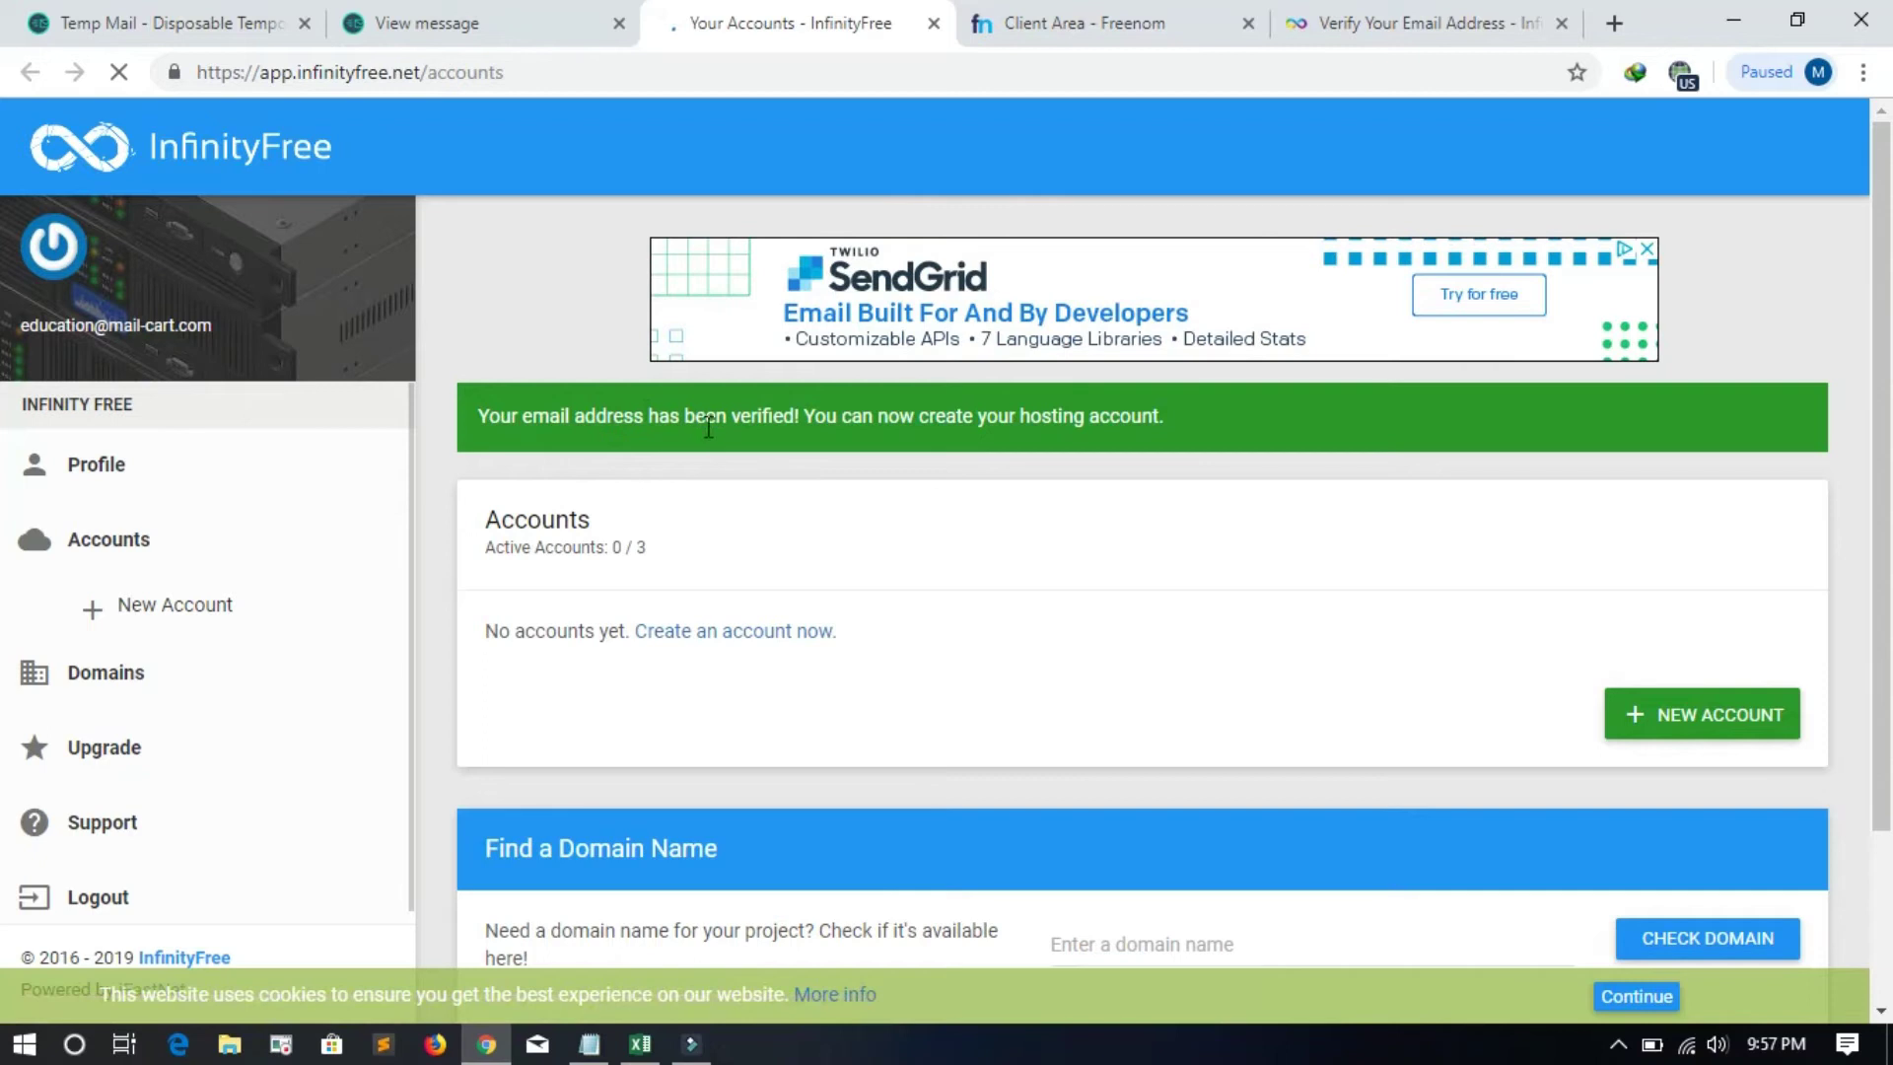
Step: Start creating a new hosting account from the InfinityFree Accounts page
scroll(714, 446, down, 2)
scroll(730, 472, up, 2)
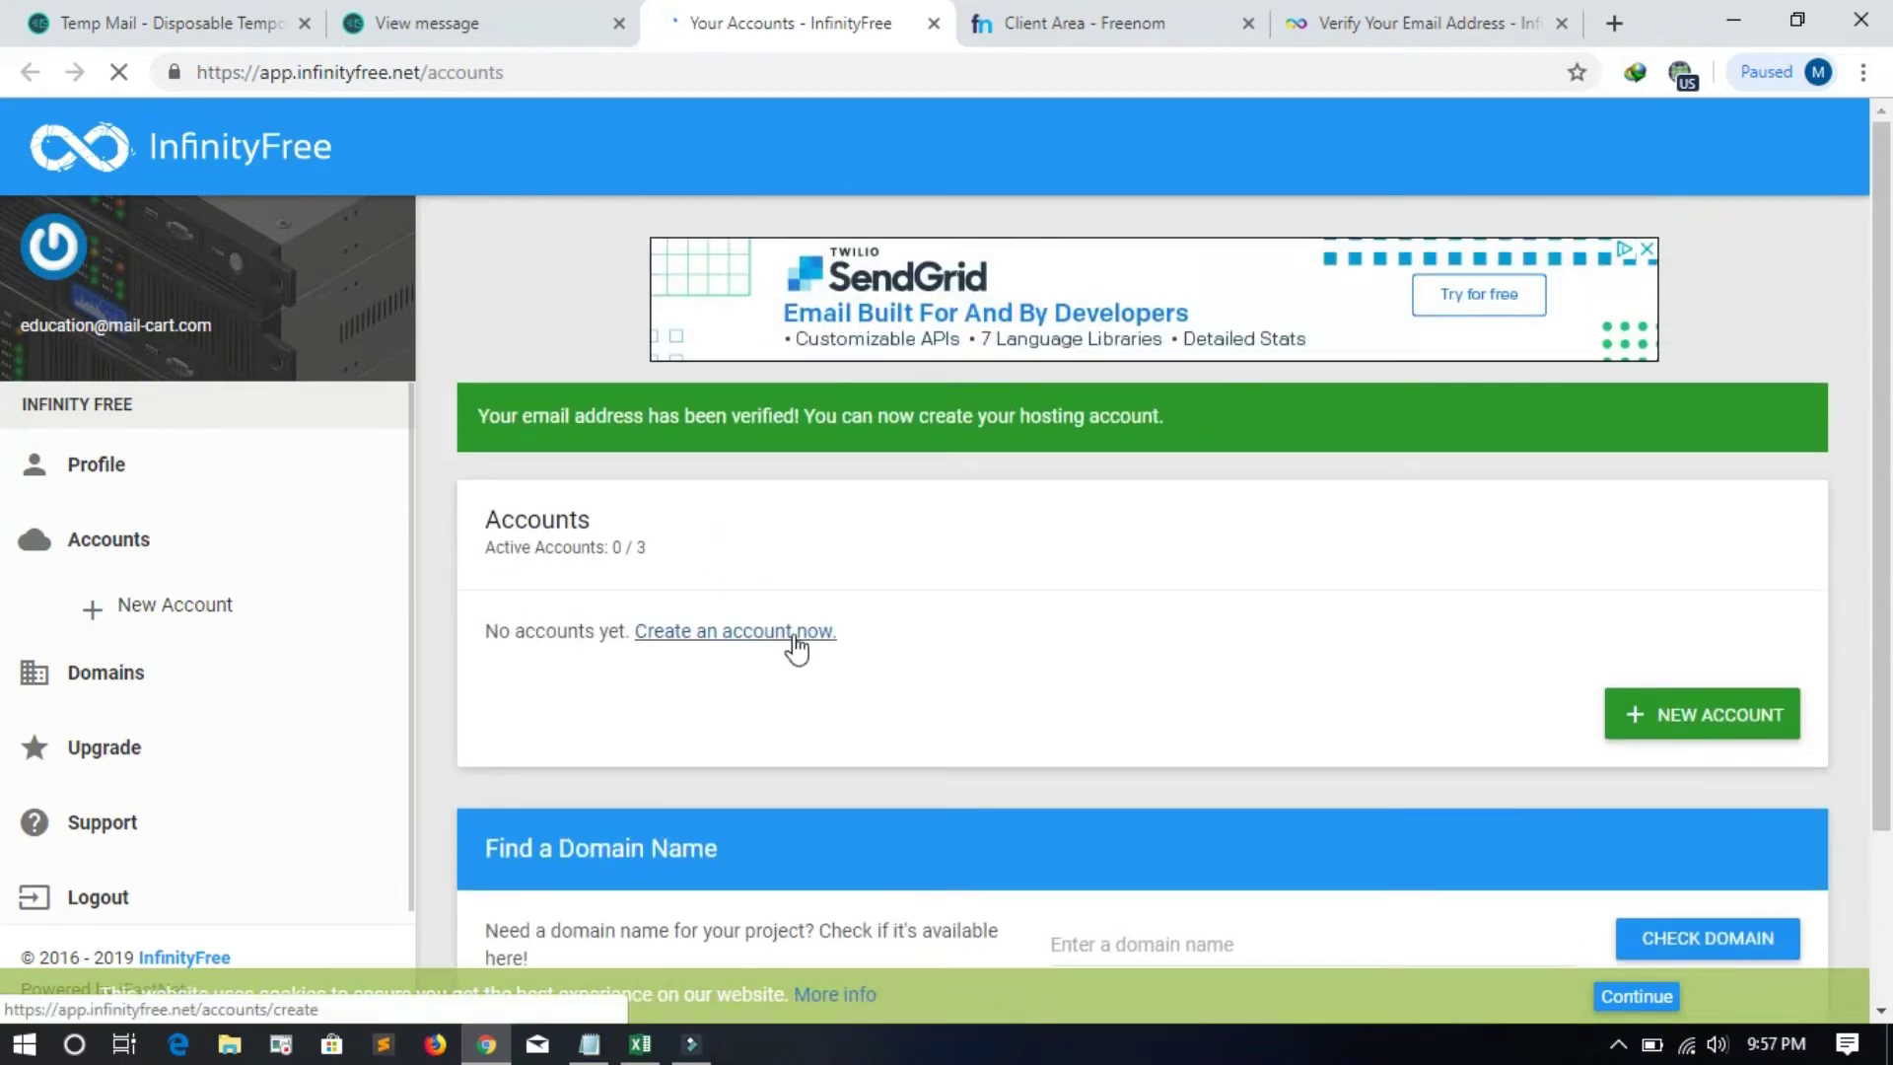
click(1665, 732)
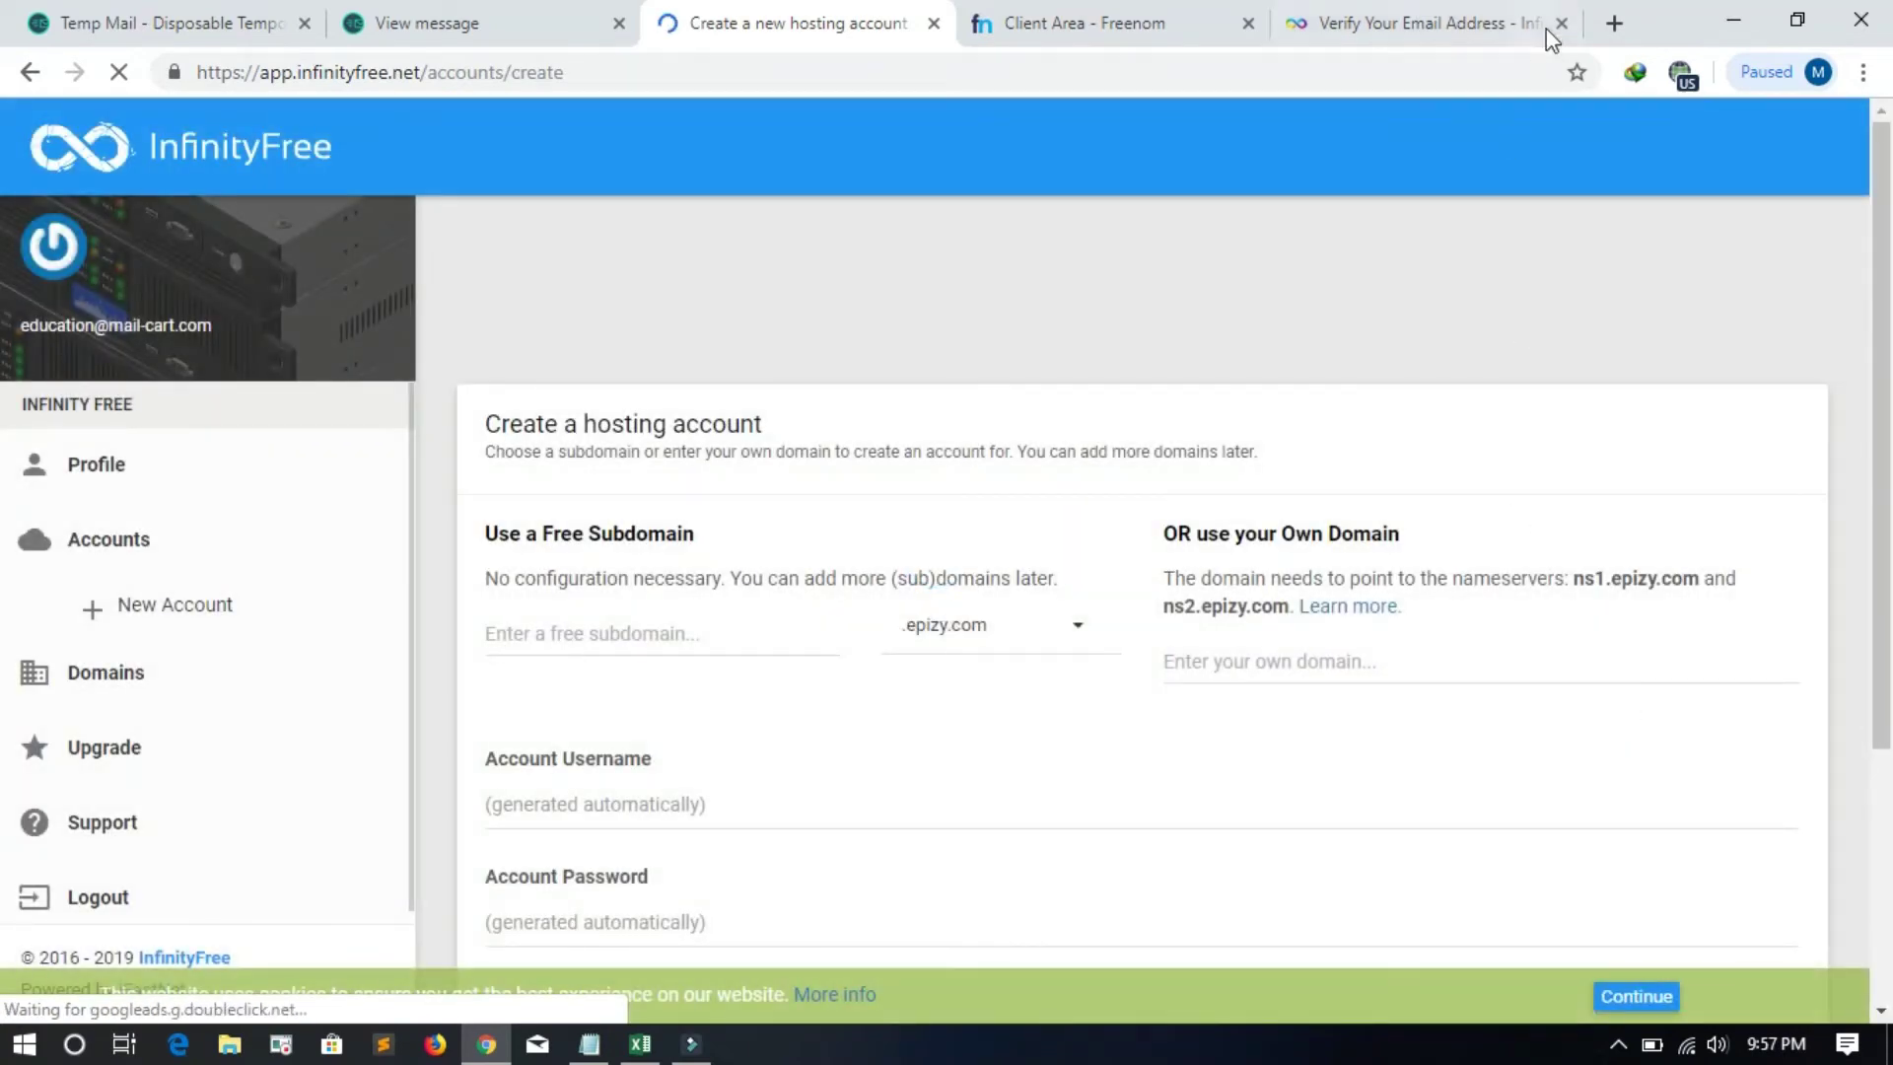
Step: Close the email verification page and open the nameserver settings of educationweb.ga in the Freenom client area
click(1561, 23)
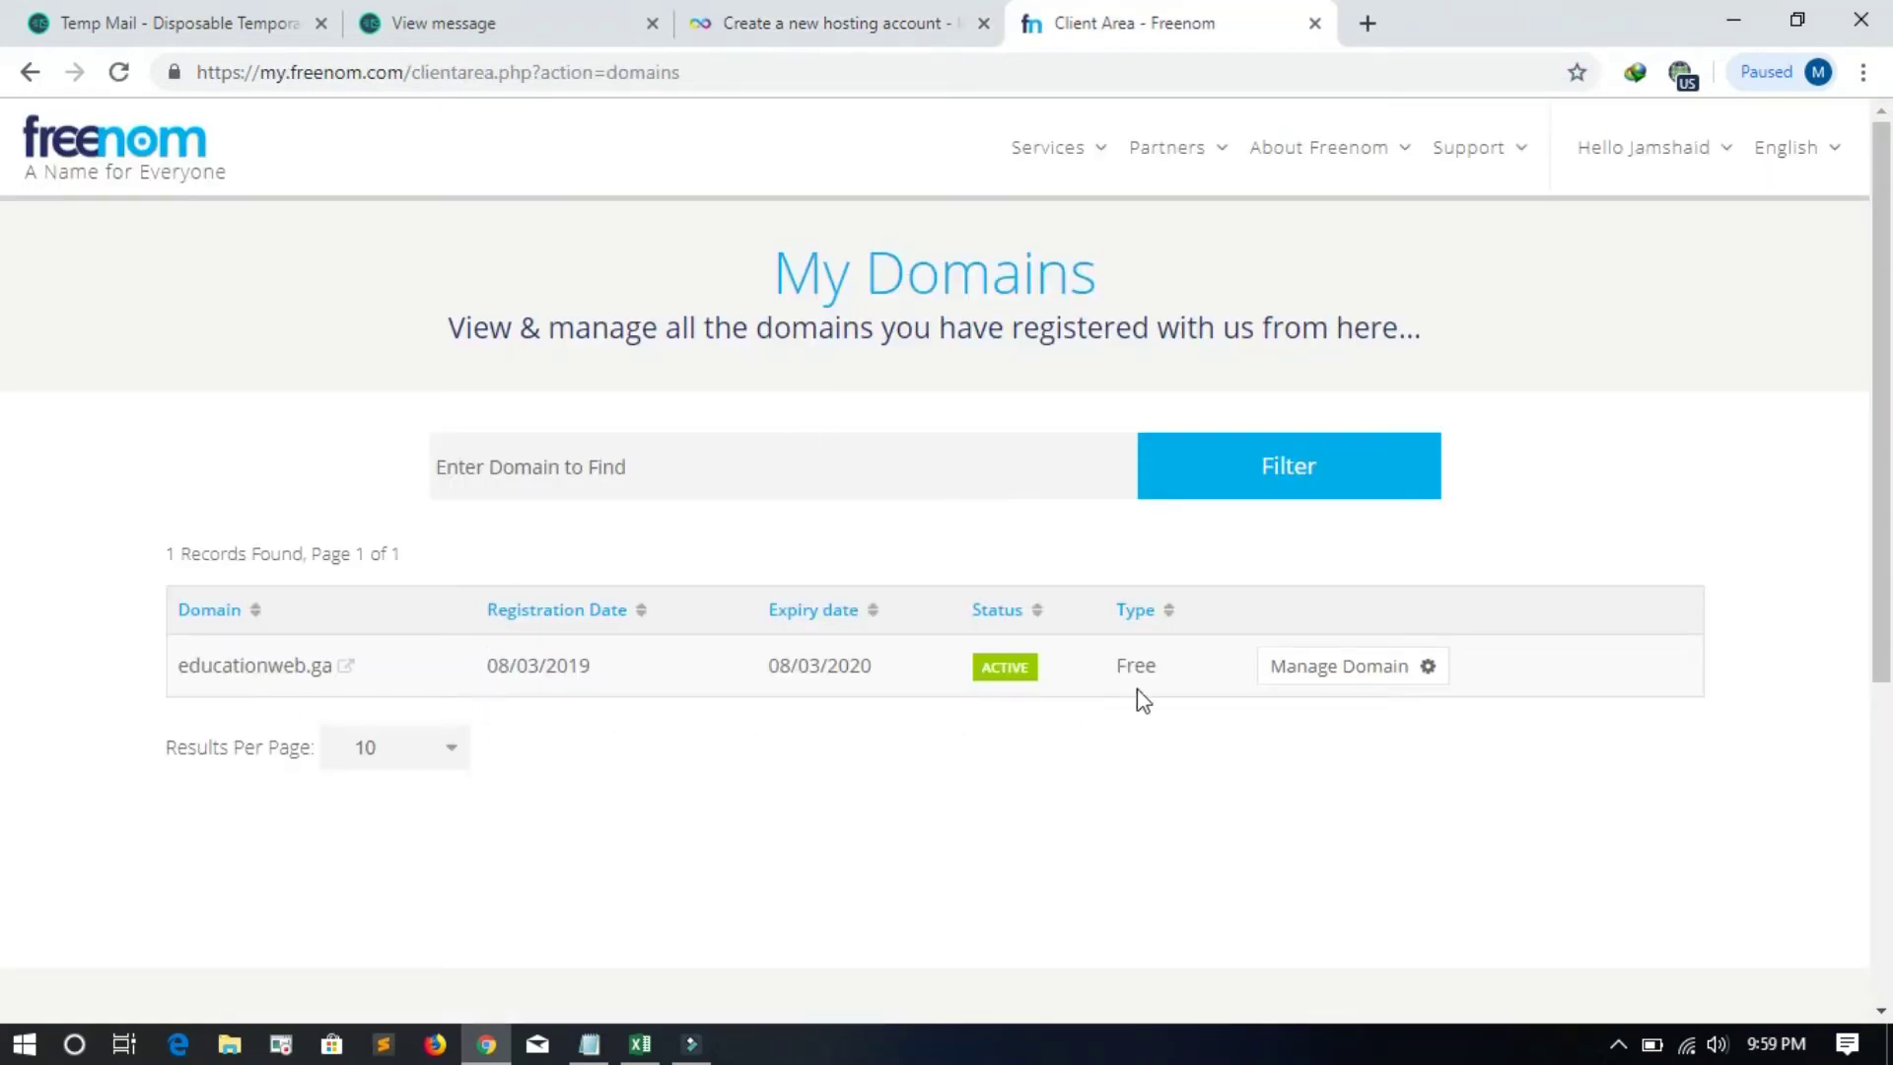
click(1435, 676)
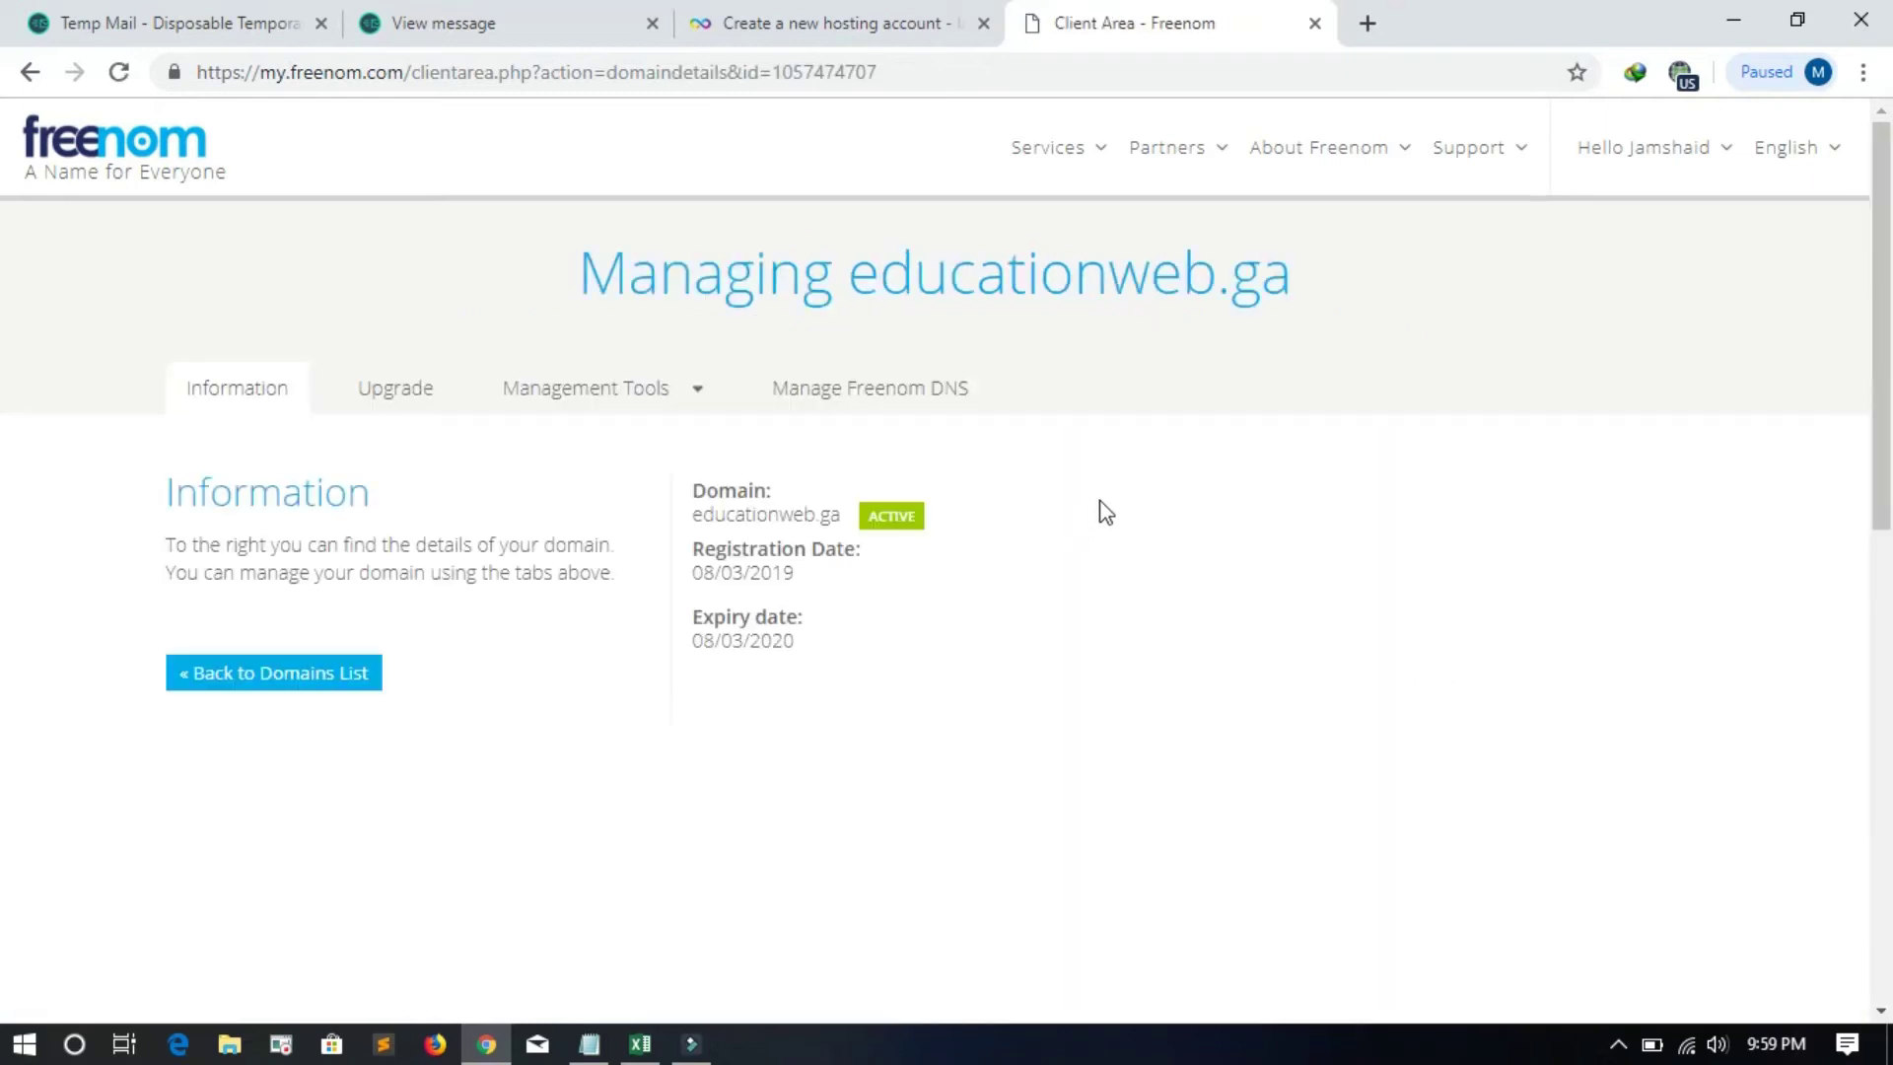
click(698, 398)
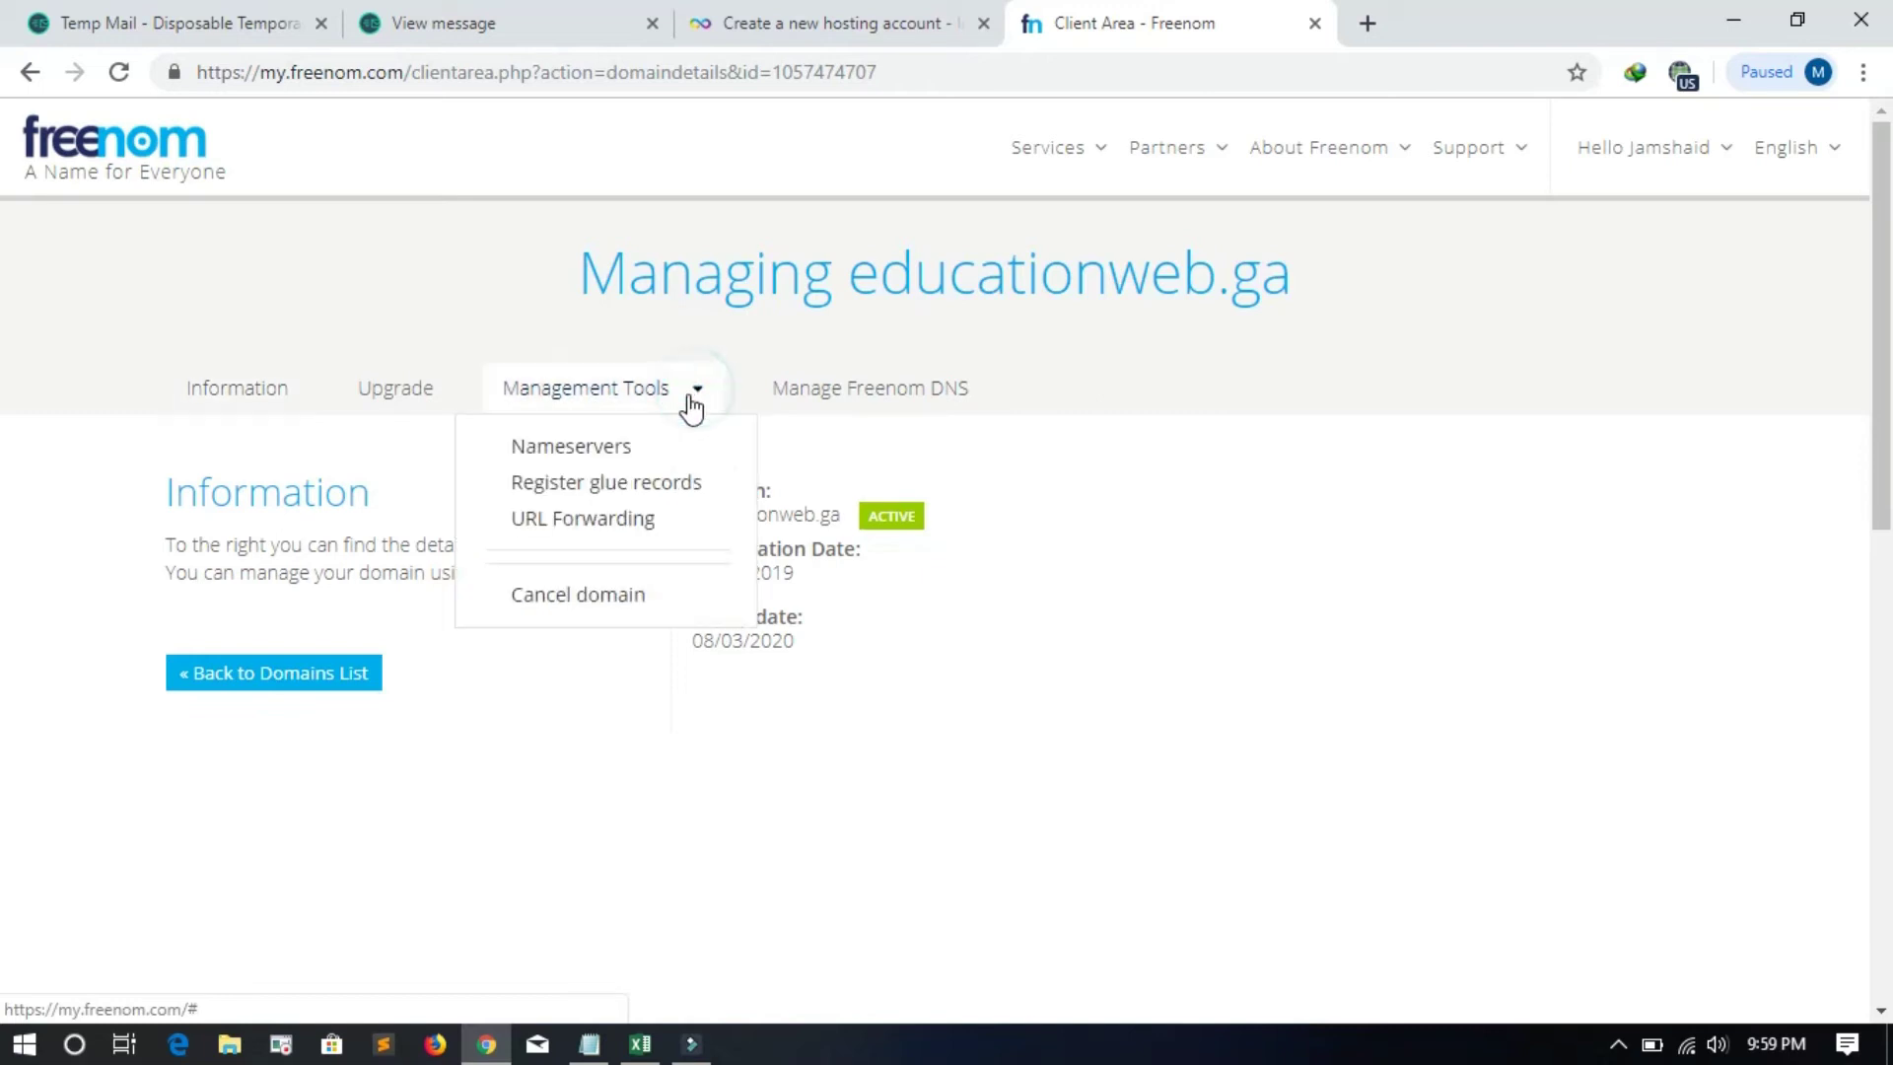
click(562, 451)
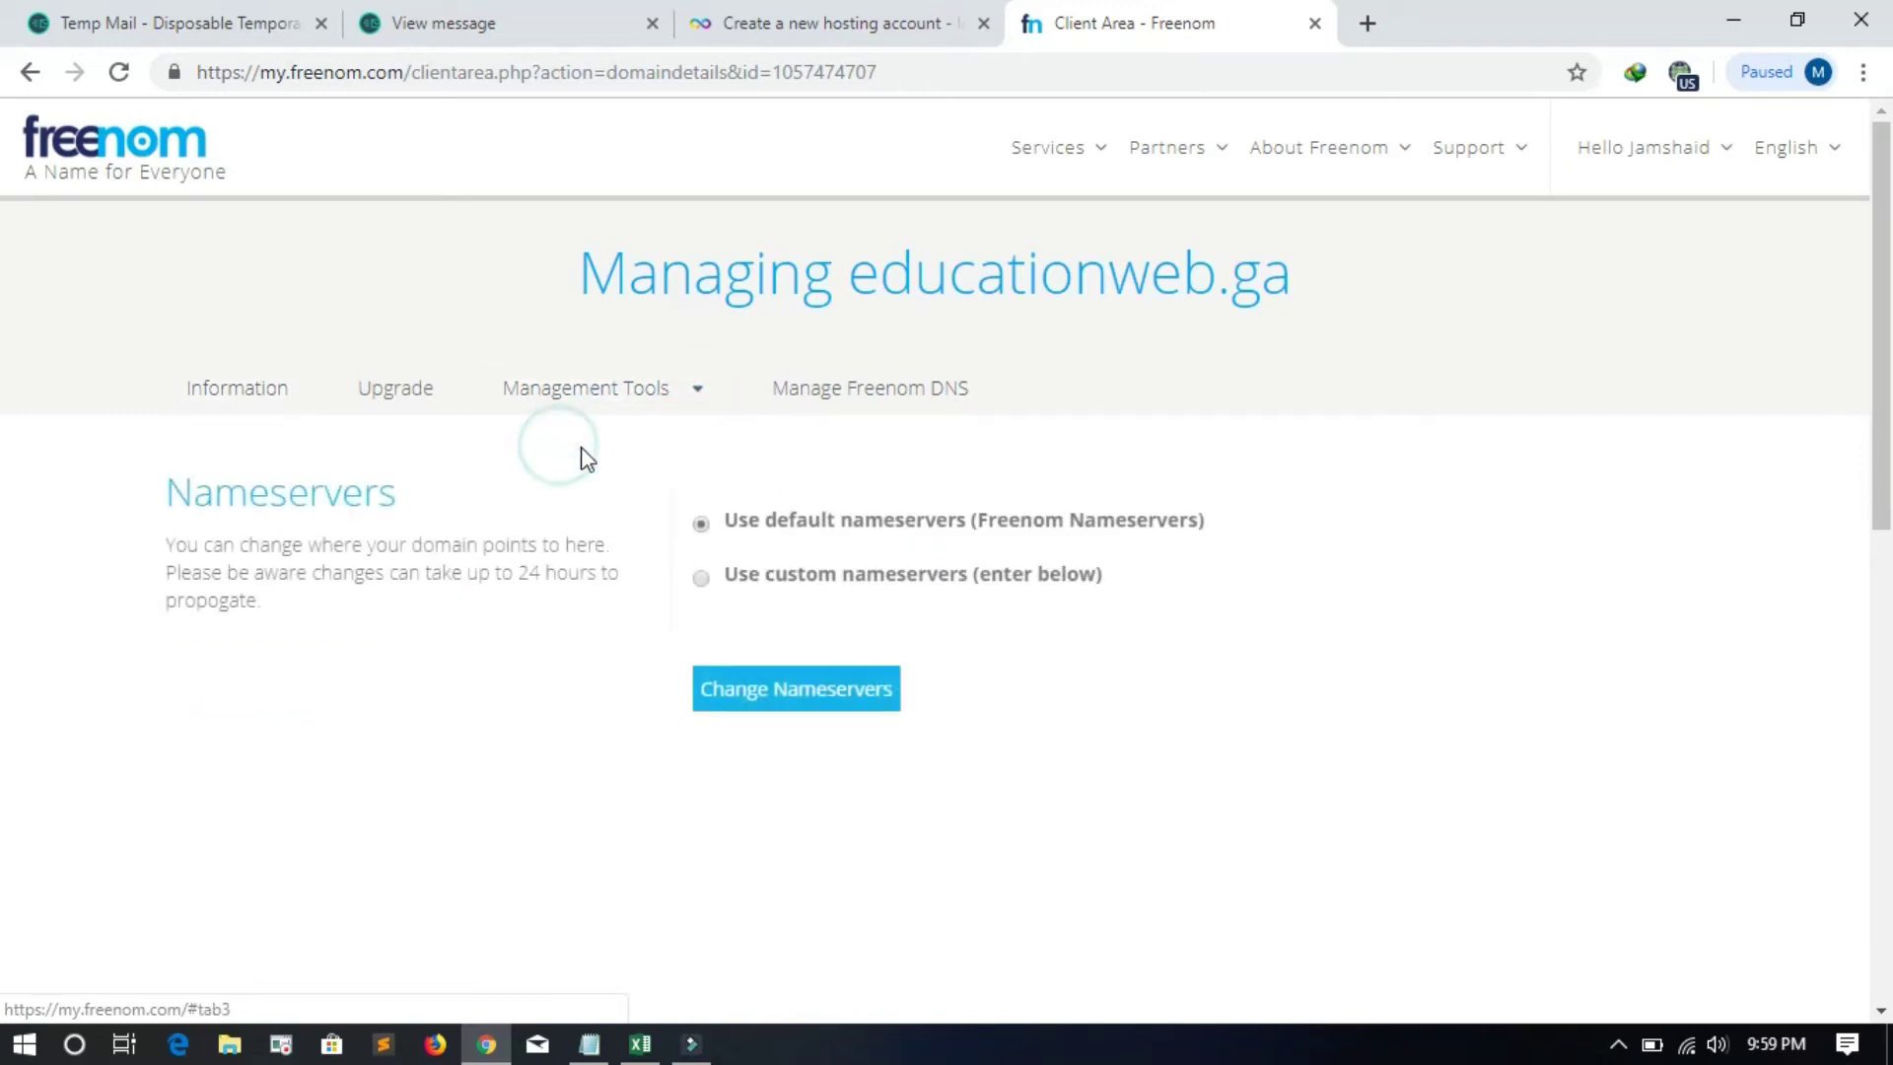
Step: Switch the domain to custom nameservers ns1.epizy.com and ns2.epizy.com and save the change
click(701, 579)
right_click(776, 712)
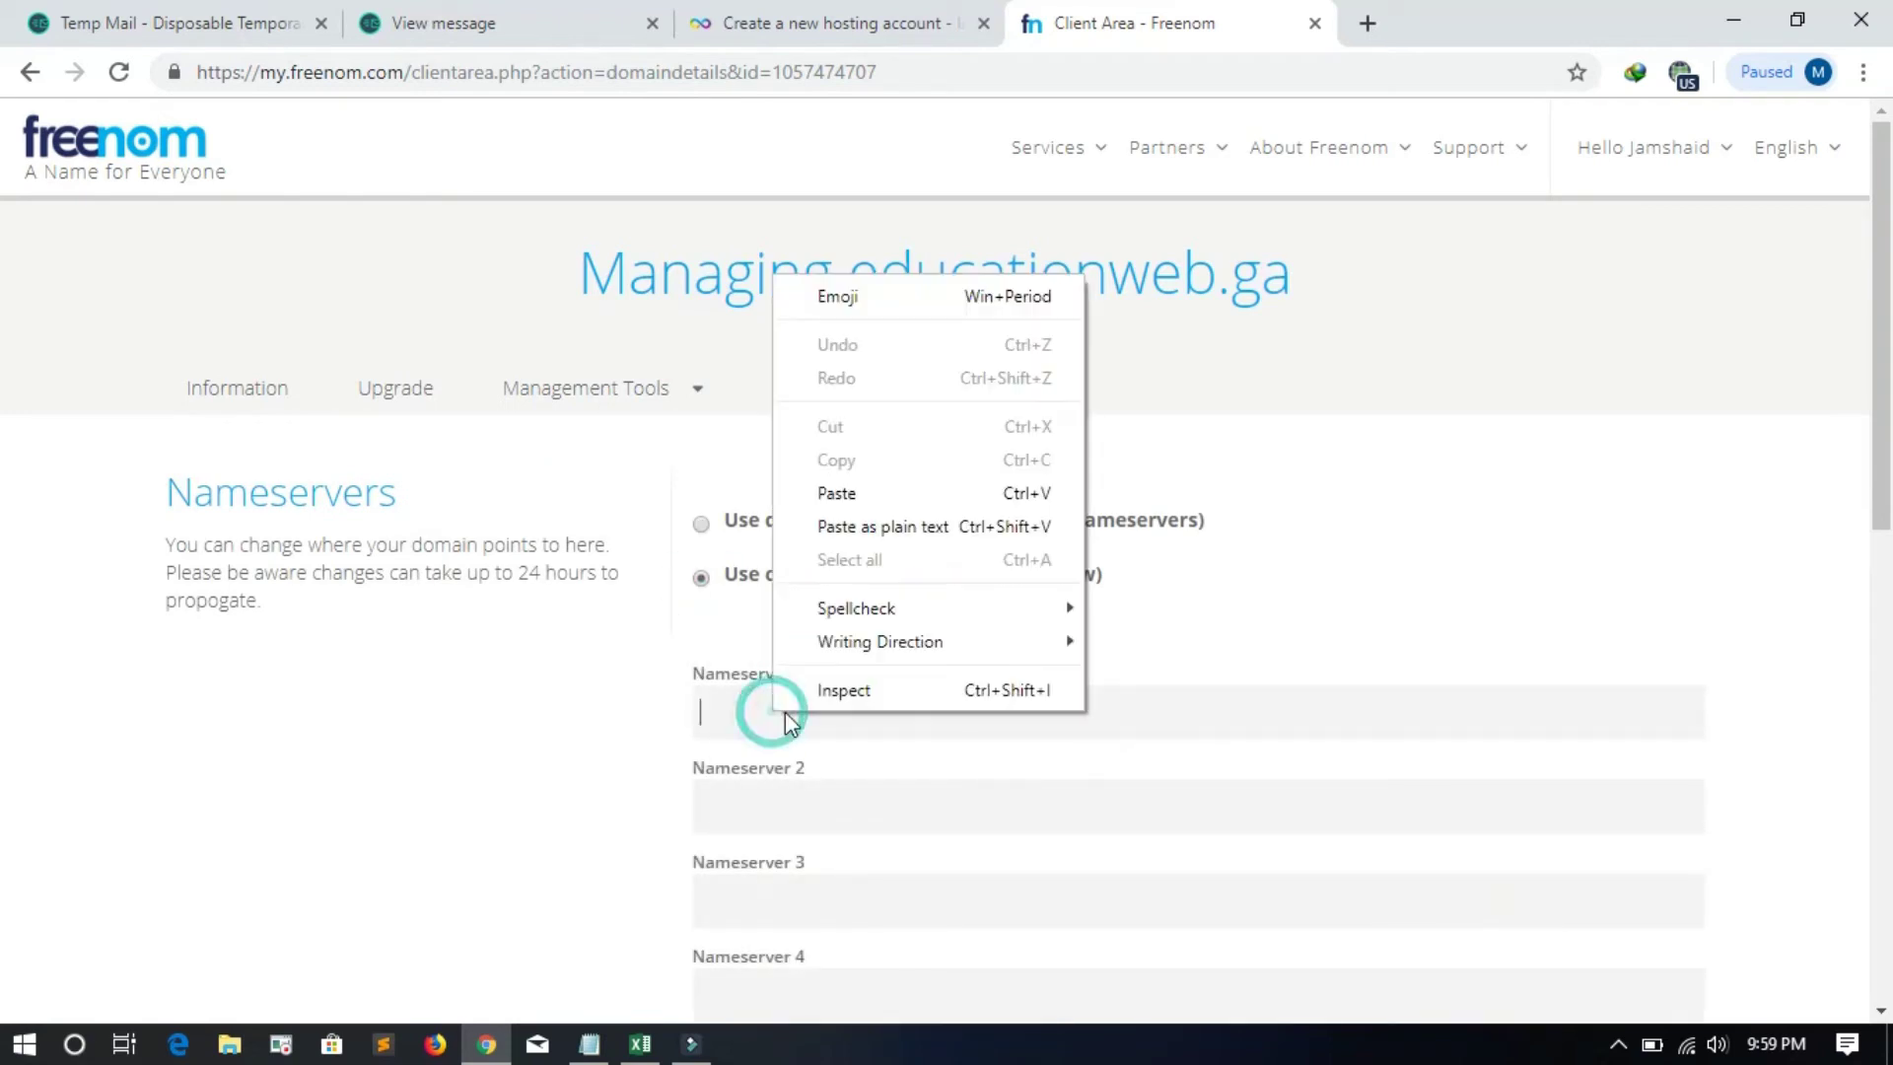
click(814, 490)
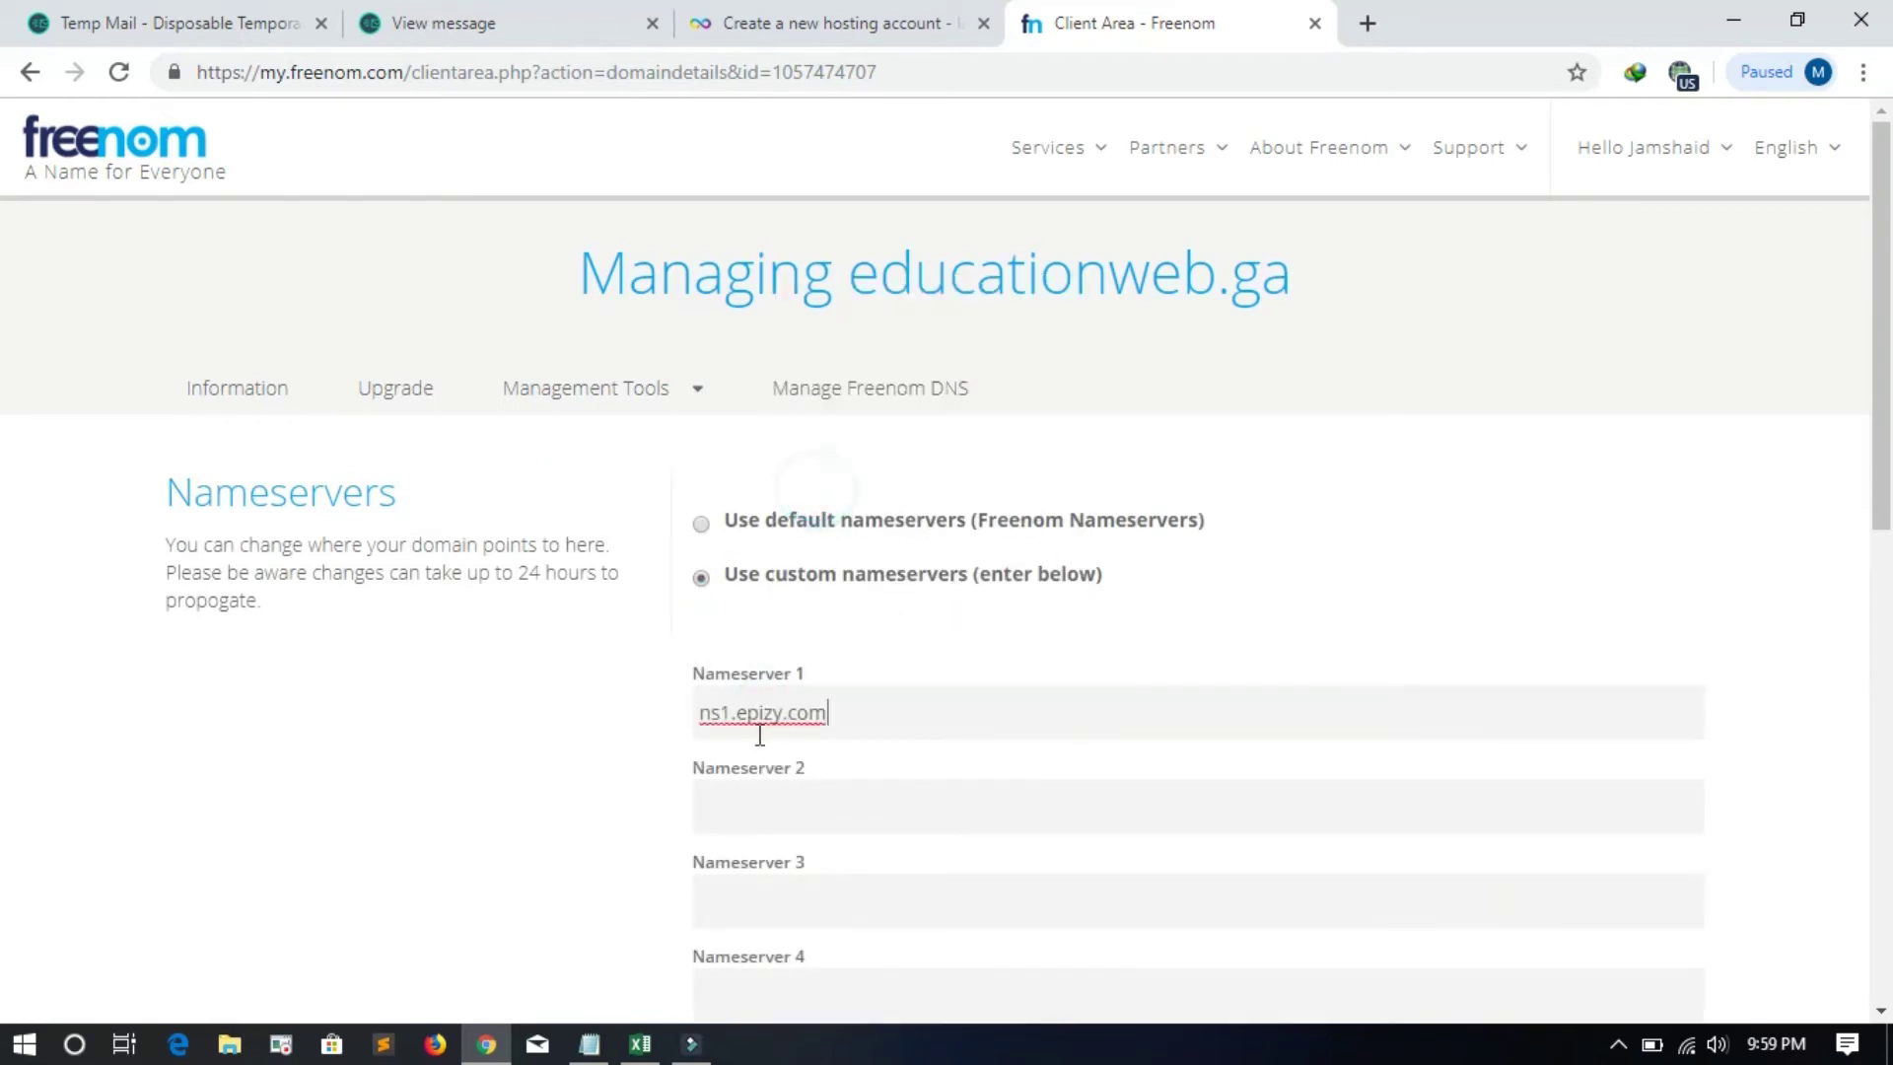
right_click(768, 798)
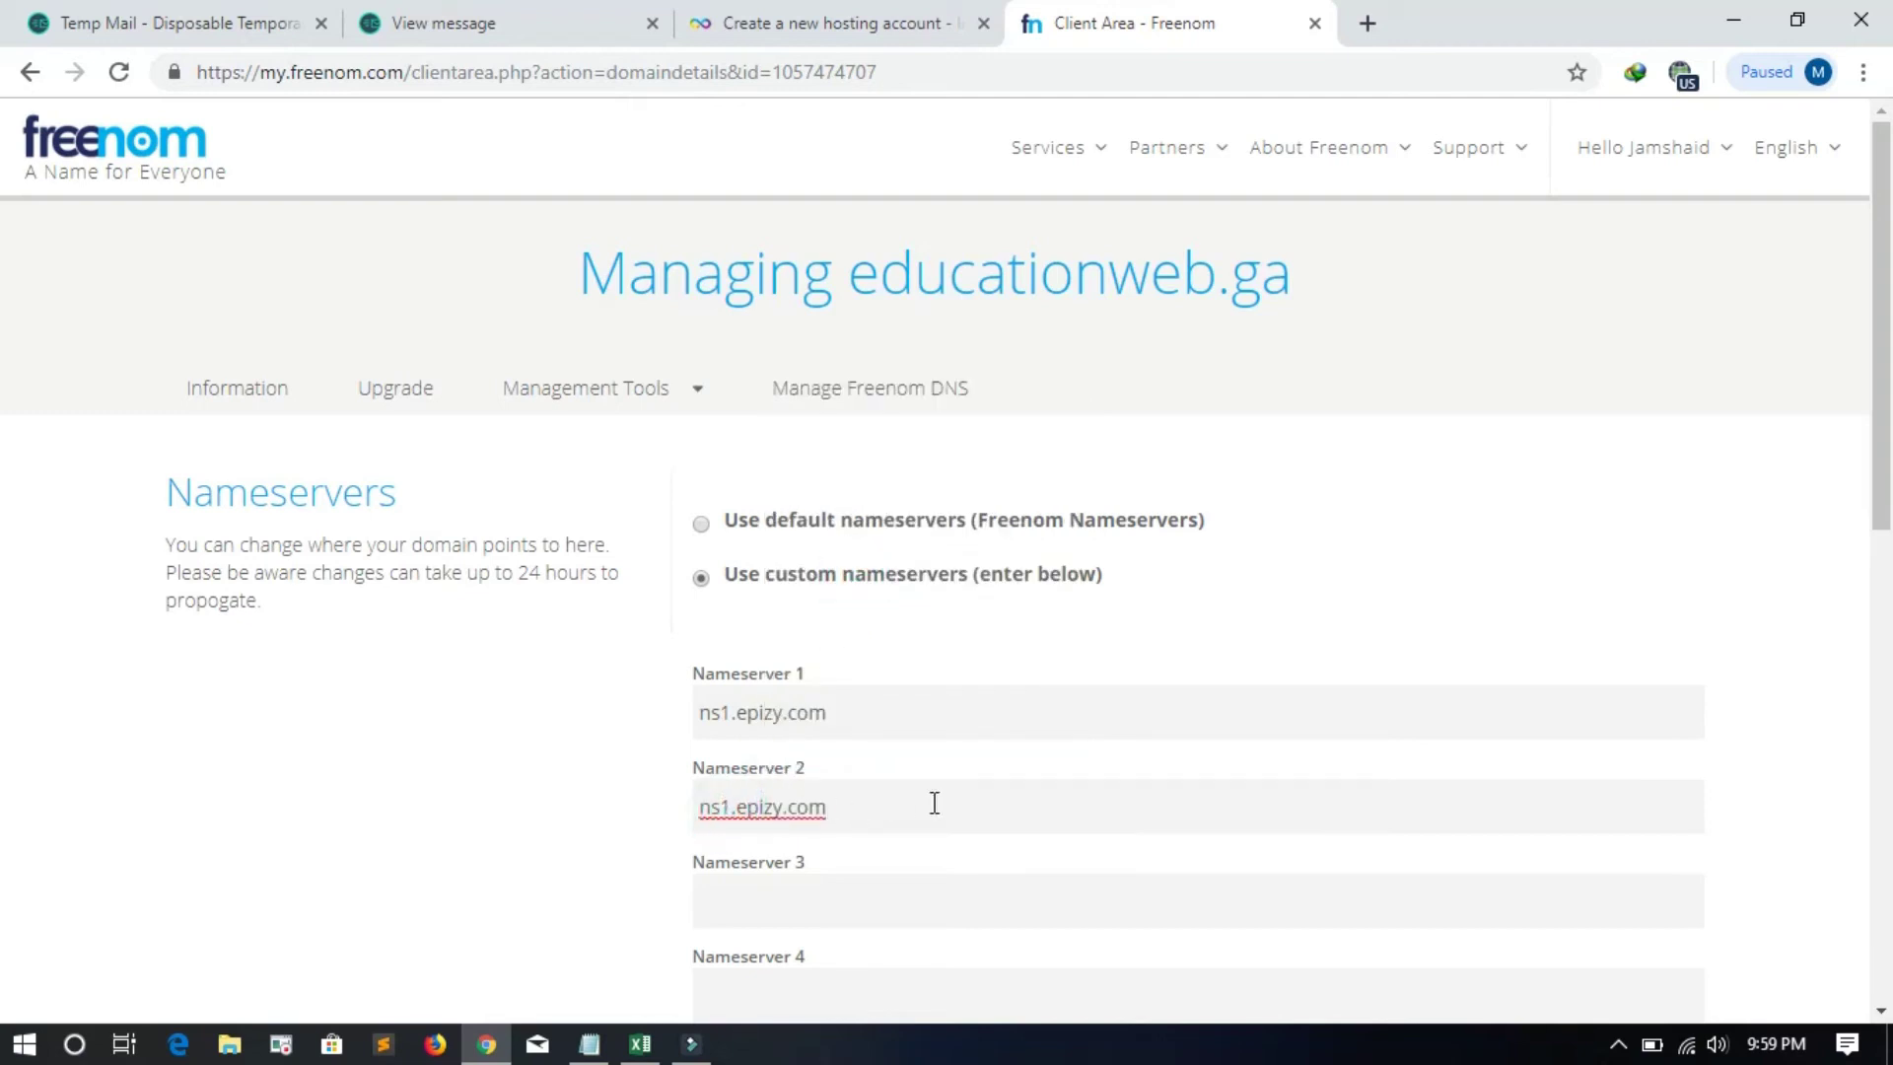
key(BackSpace)
text(2)
scroll(1002, 714, down, 3)
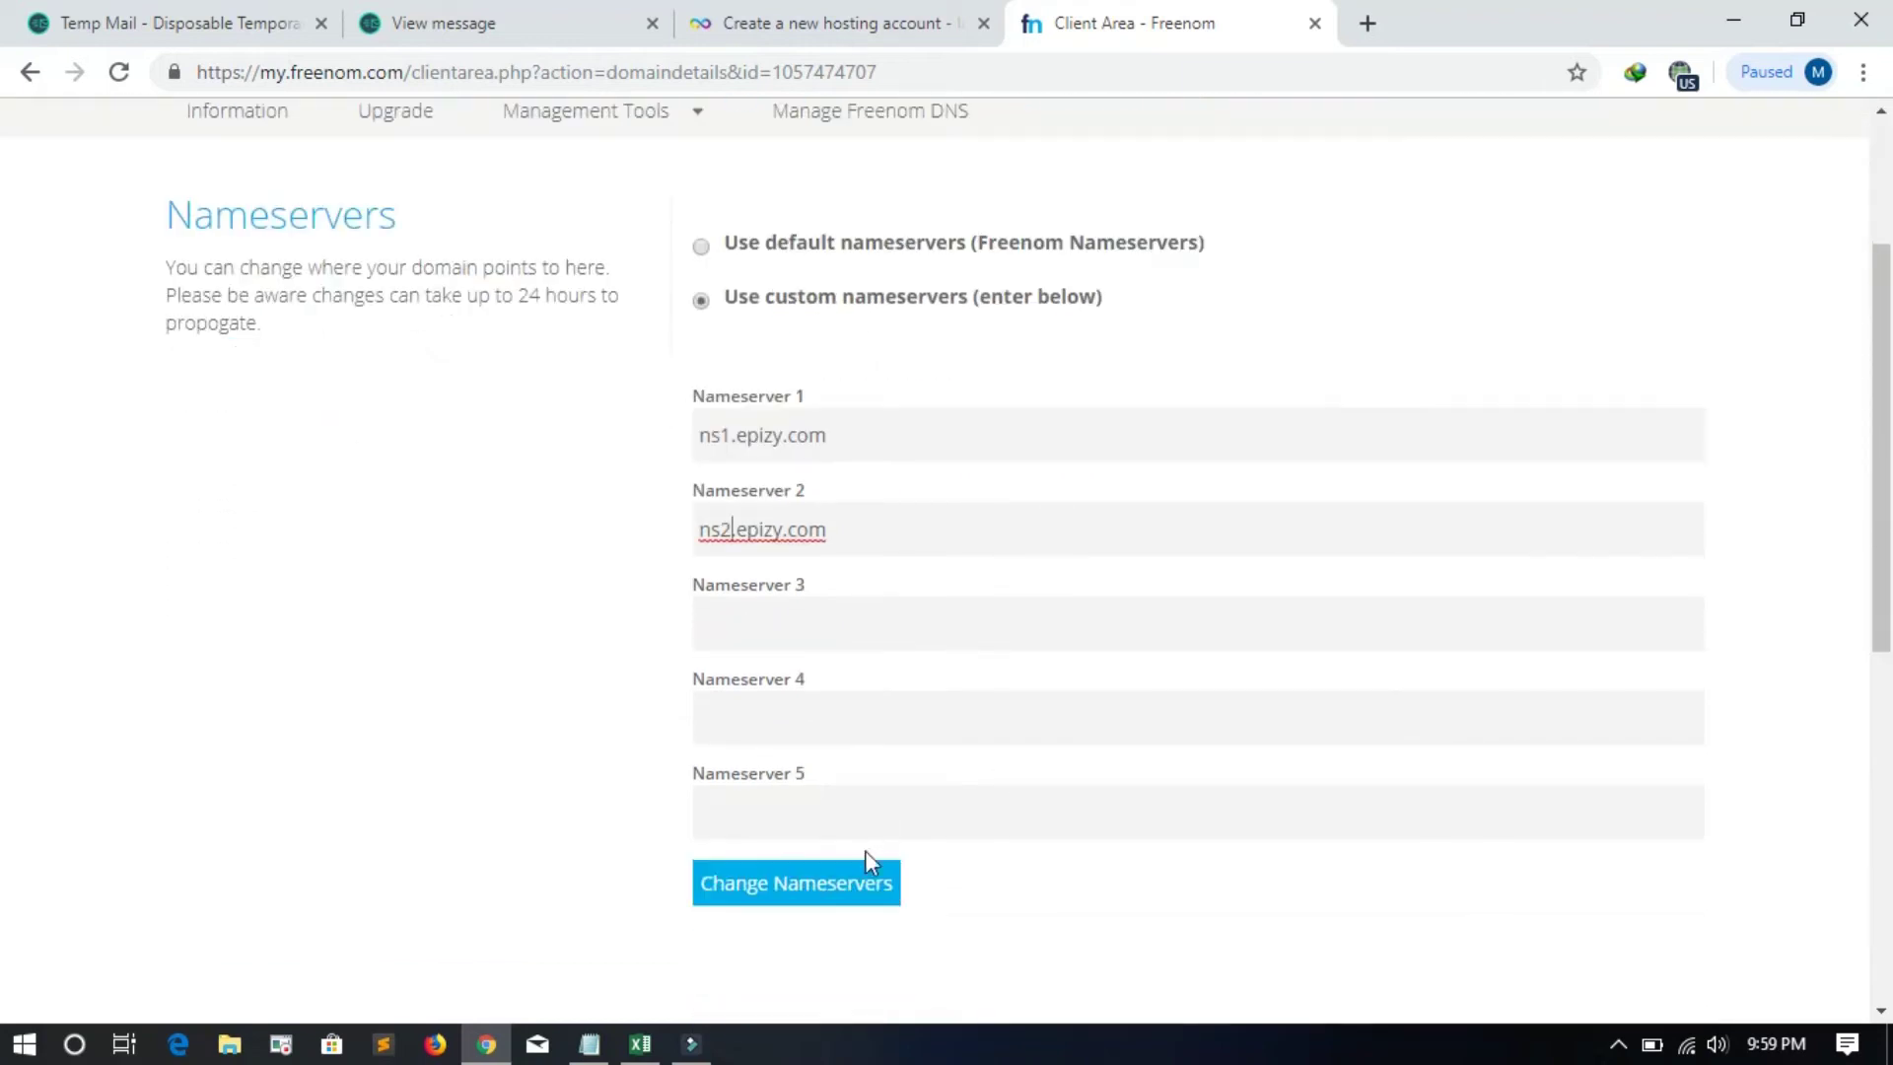
click(850, 897)
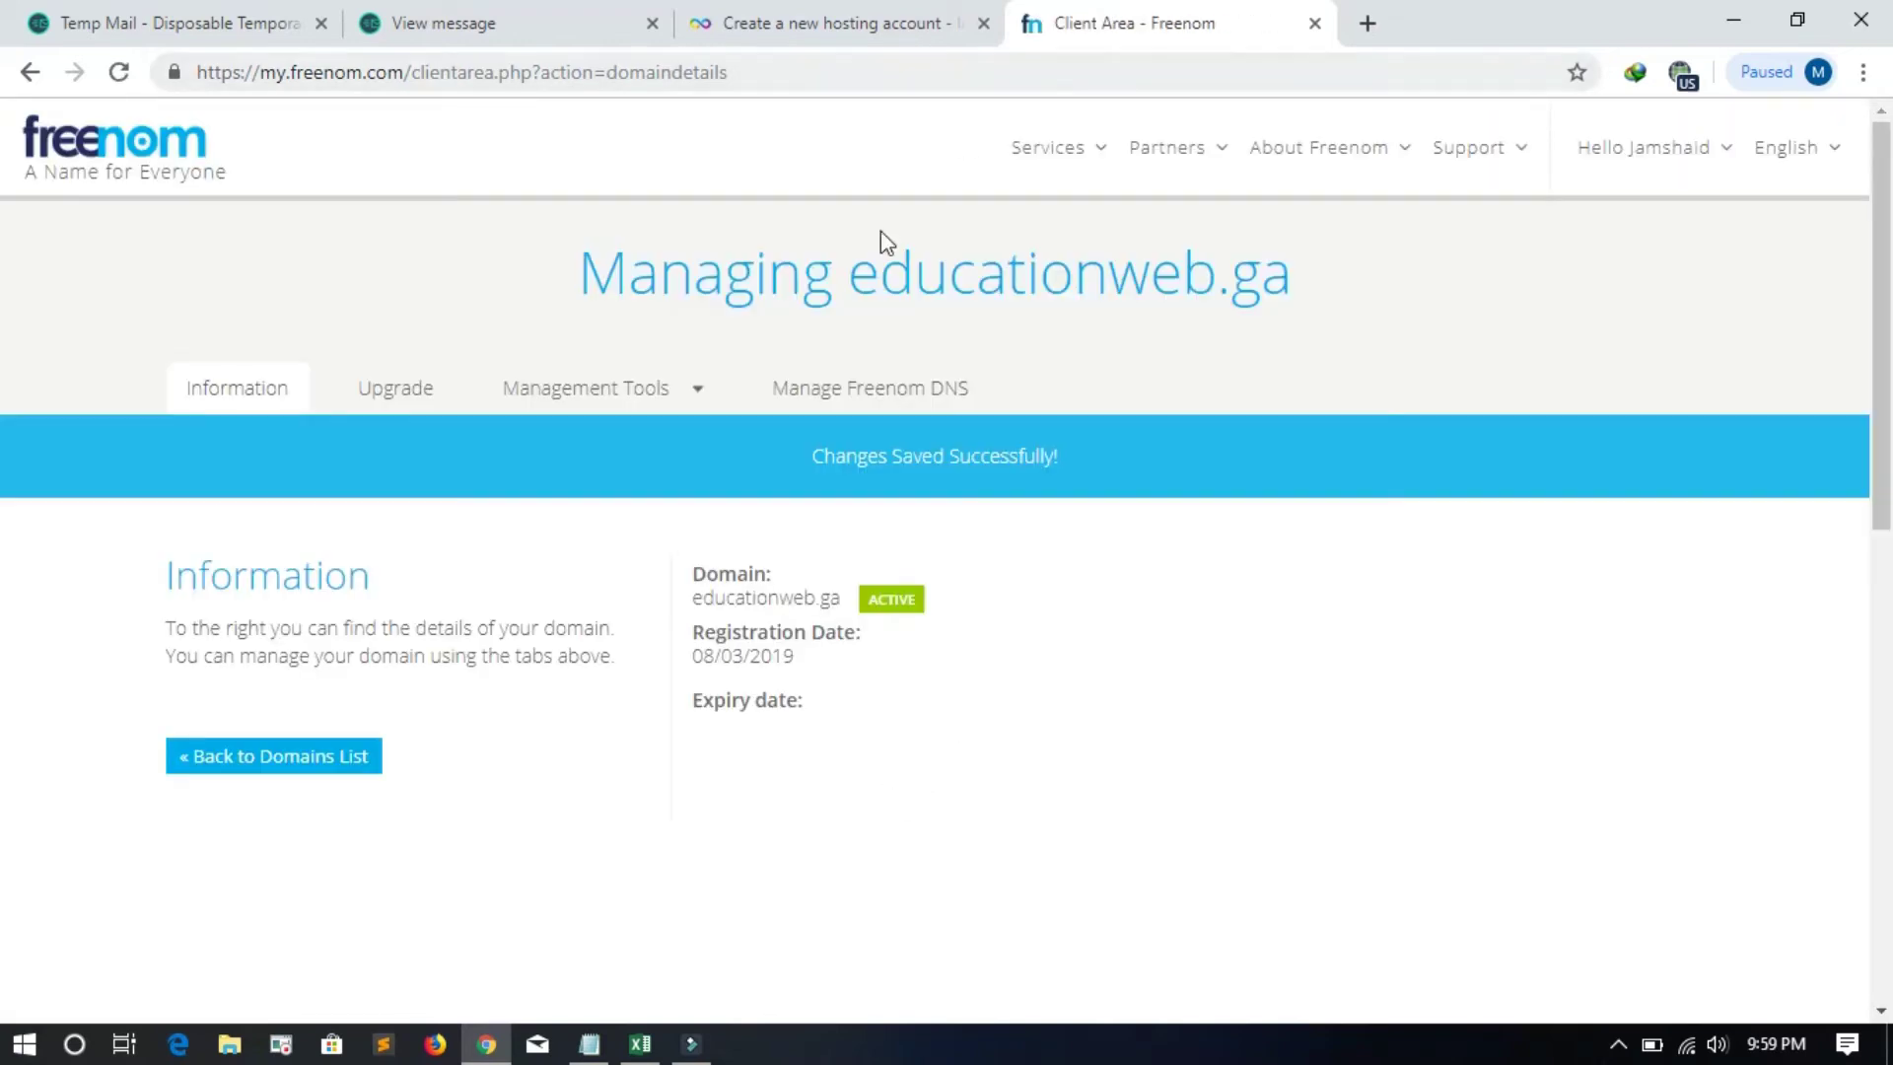
Step: Copy the name educationweb from the Freenom domain heading and paste it as the free subdomain in the InfinityFree hosting account form
drag(854, 277, 1206, 291)
right_click(1036, 263)
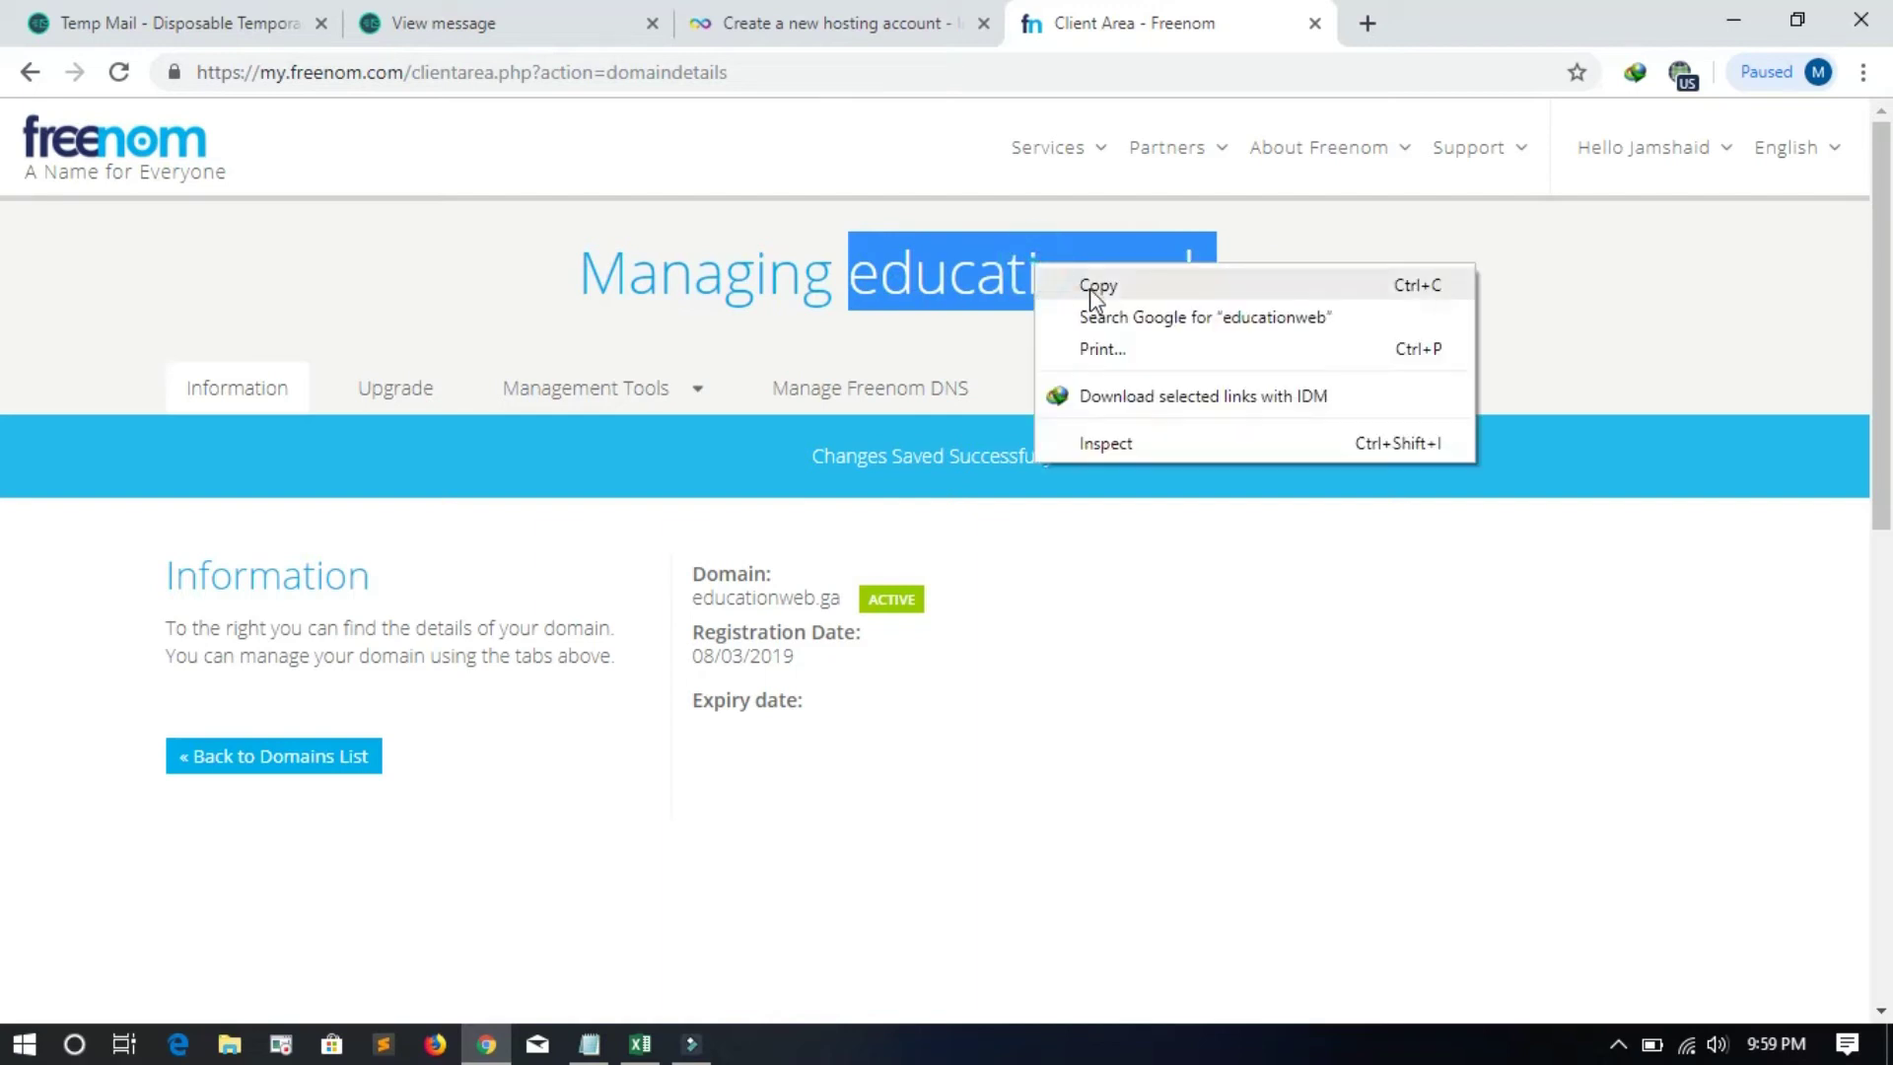
click(1097, 287)
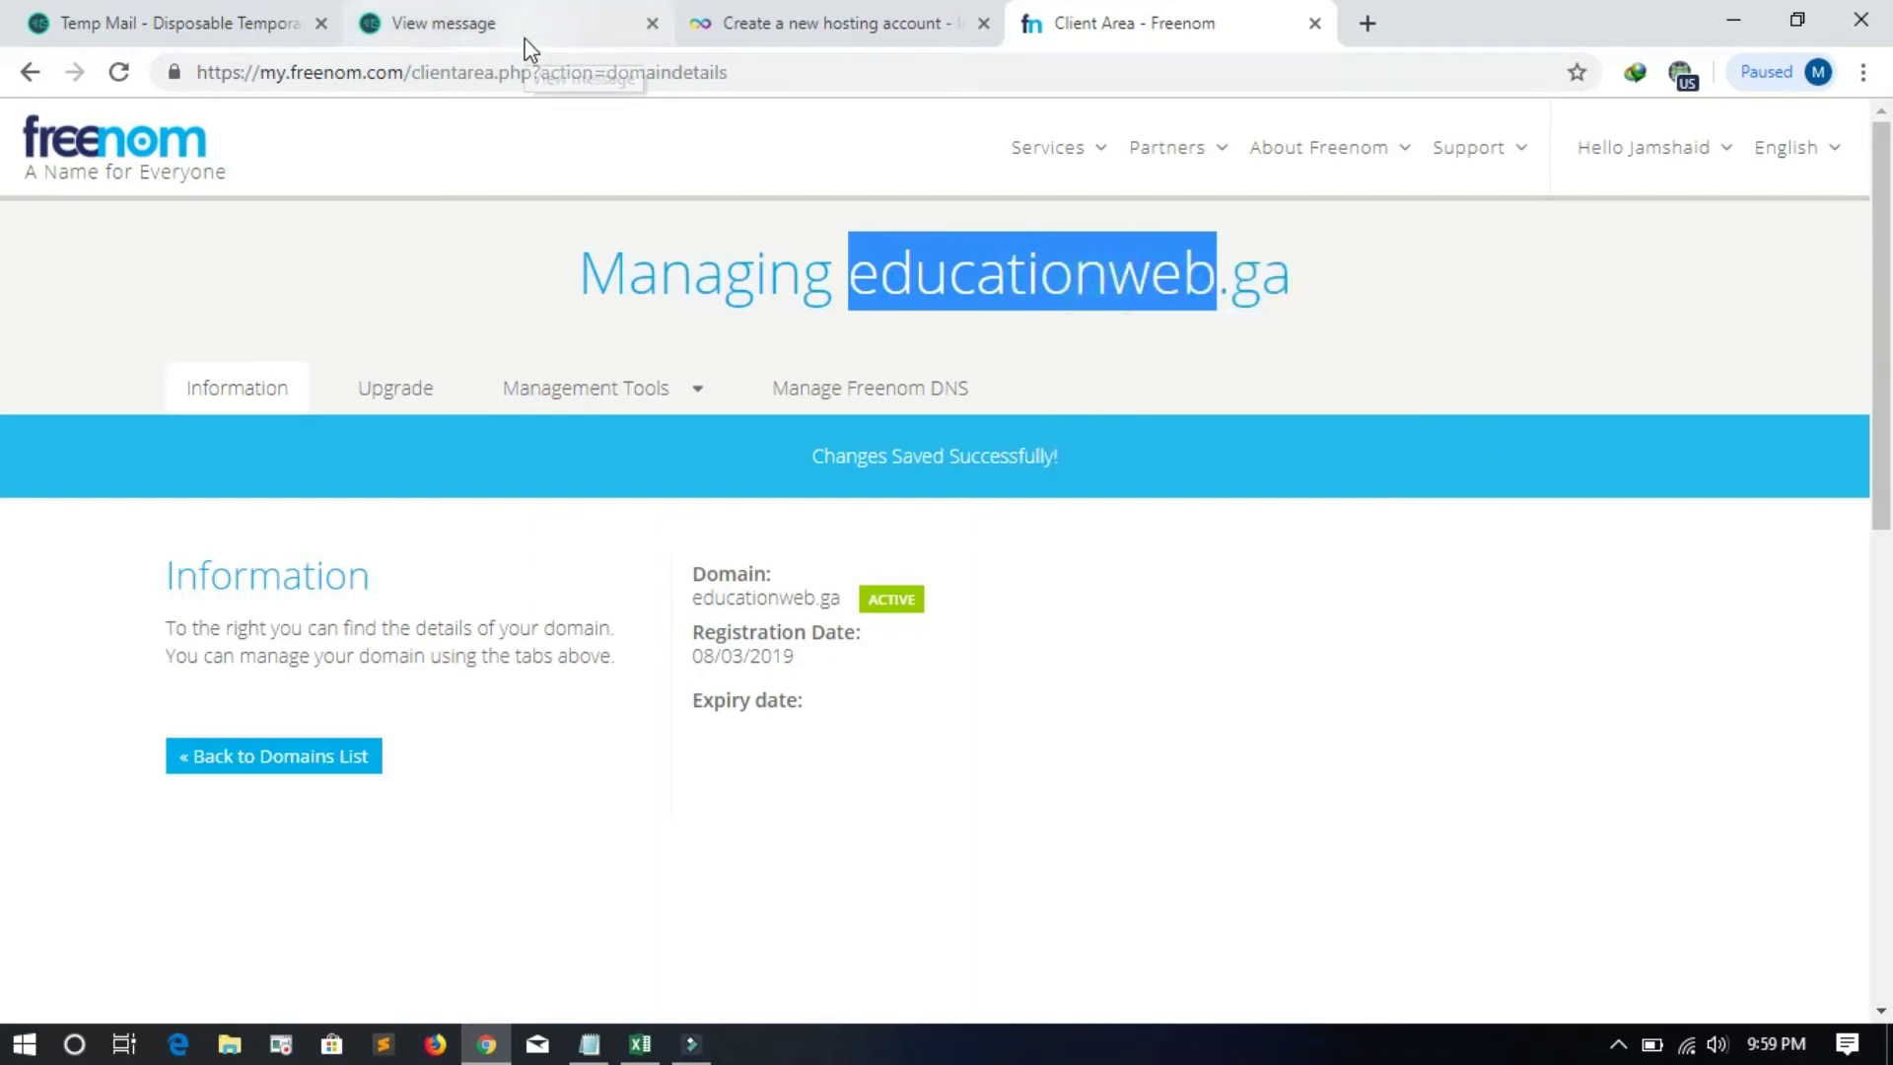
click(752, 24)
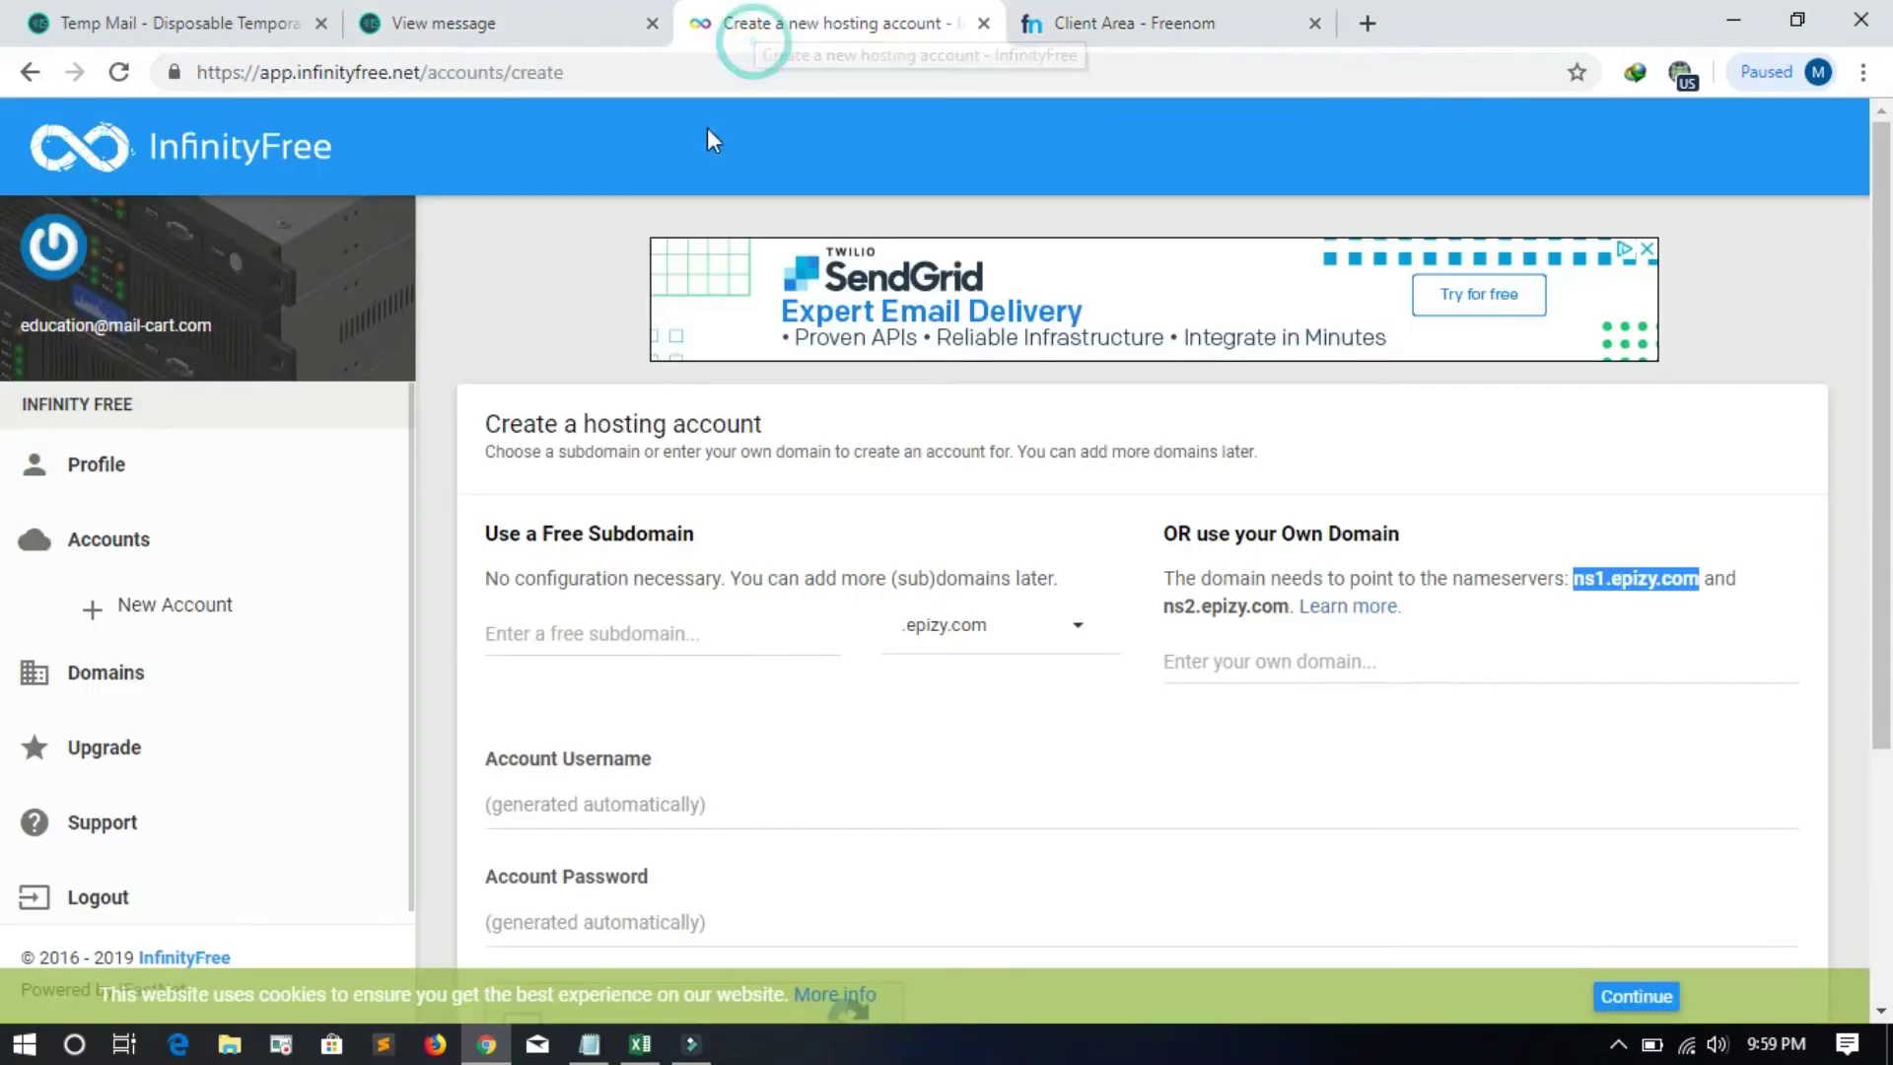
click(594, 490)
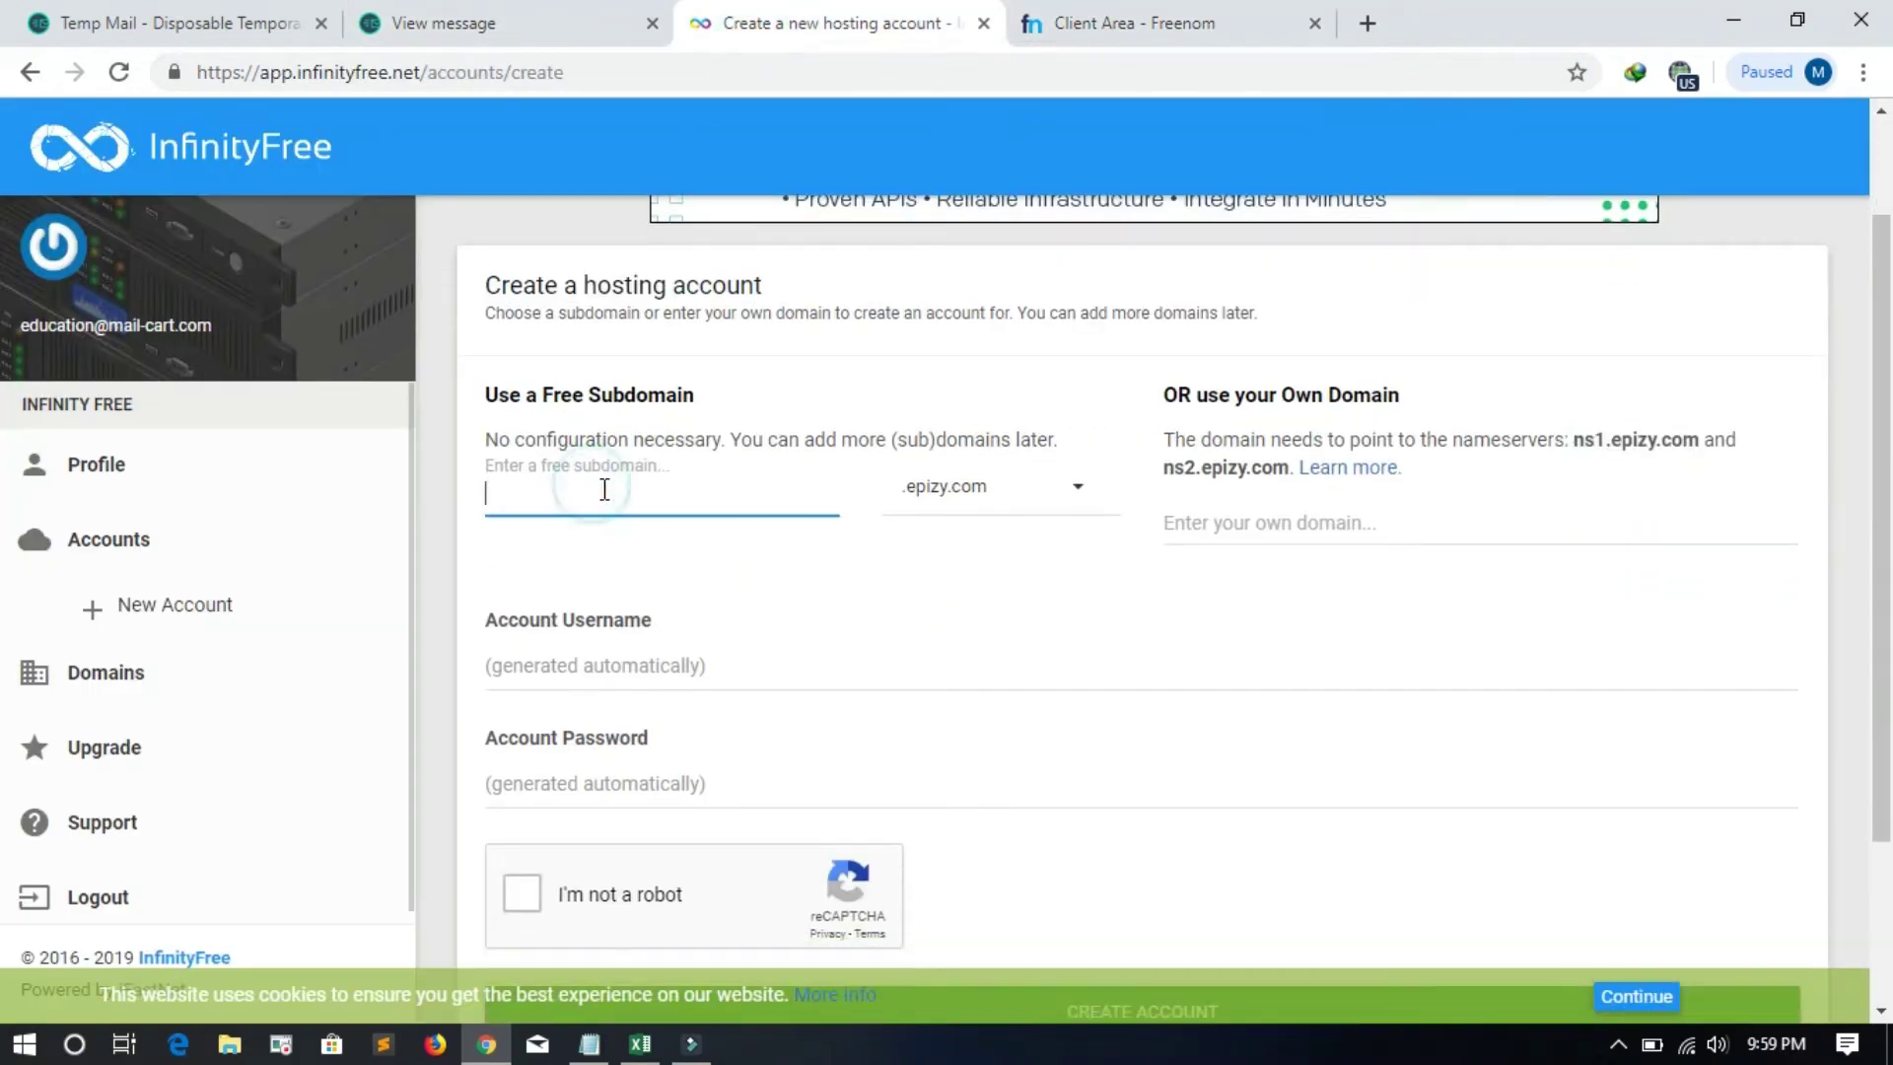
right_click(602, 488)
click(666, 707)
Step: Try the .rf.gd extension for the free subdomain and switch back to .epizy.com
click(1080, 498)
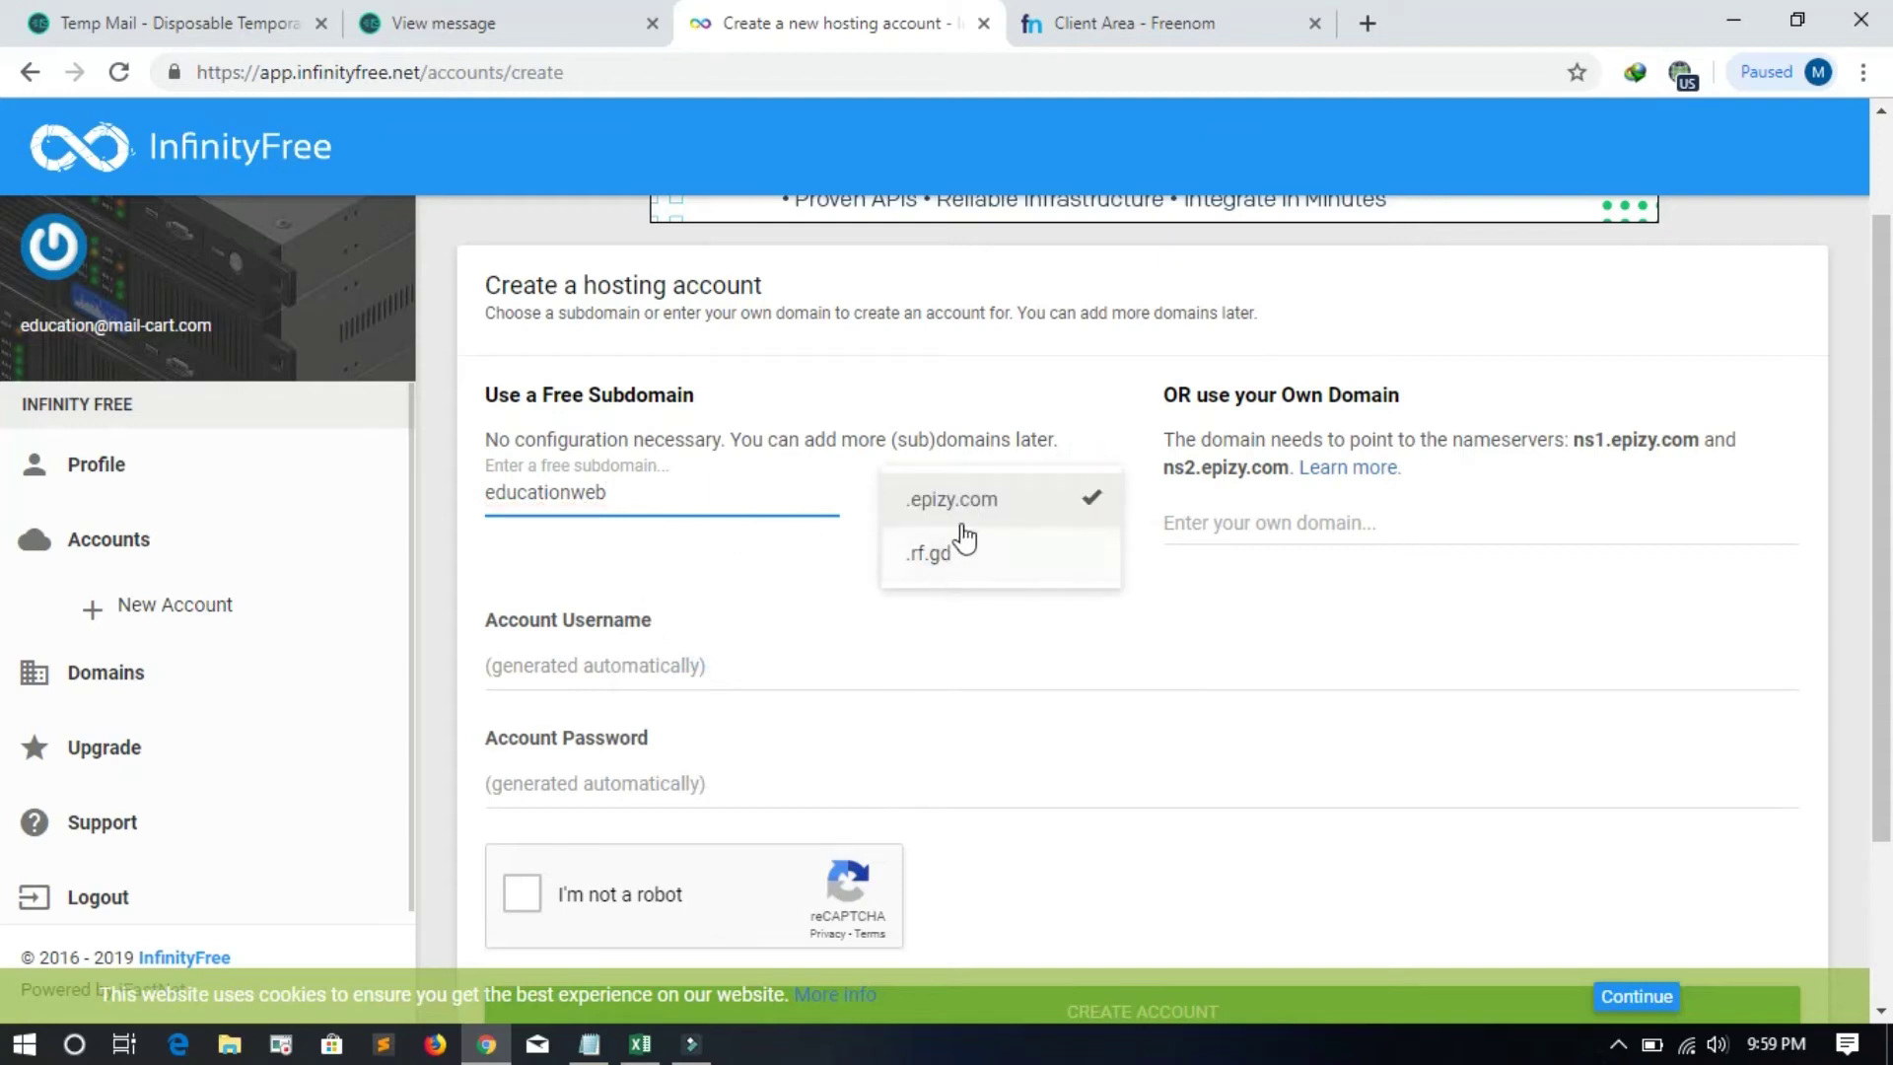
click(947, 564)
click(1080, 501)
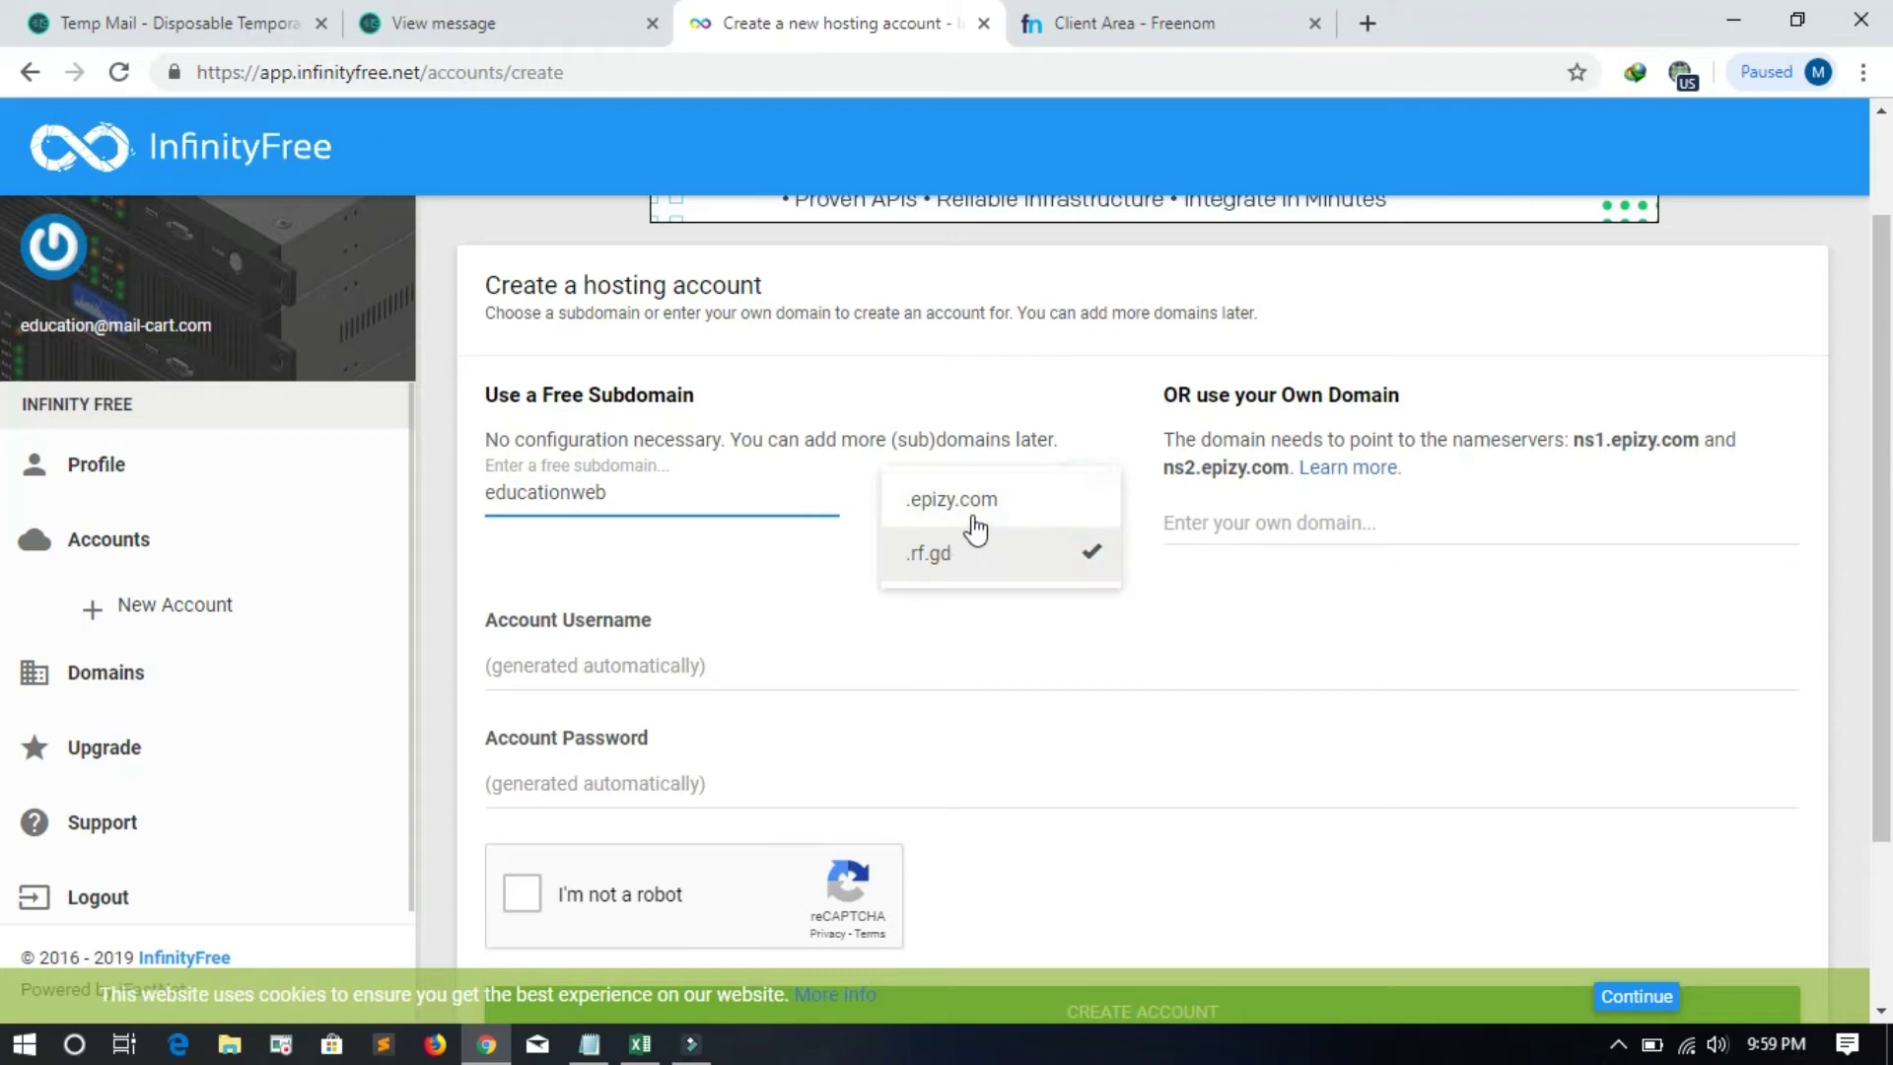
click(971, 502)
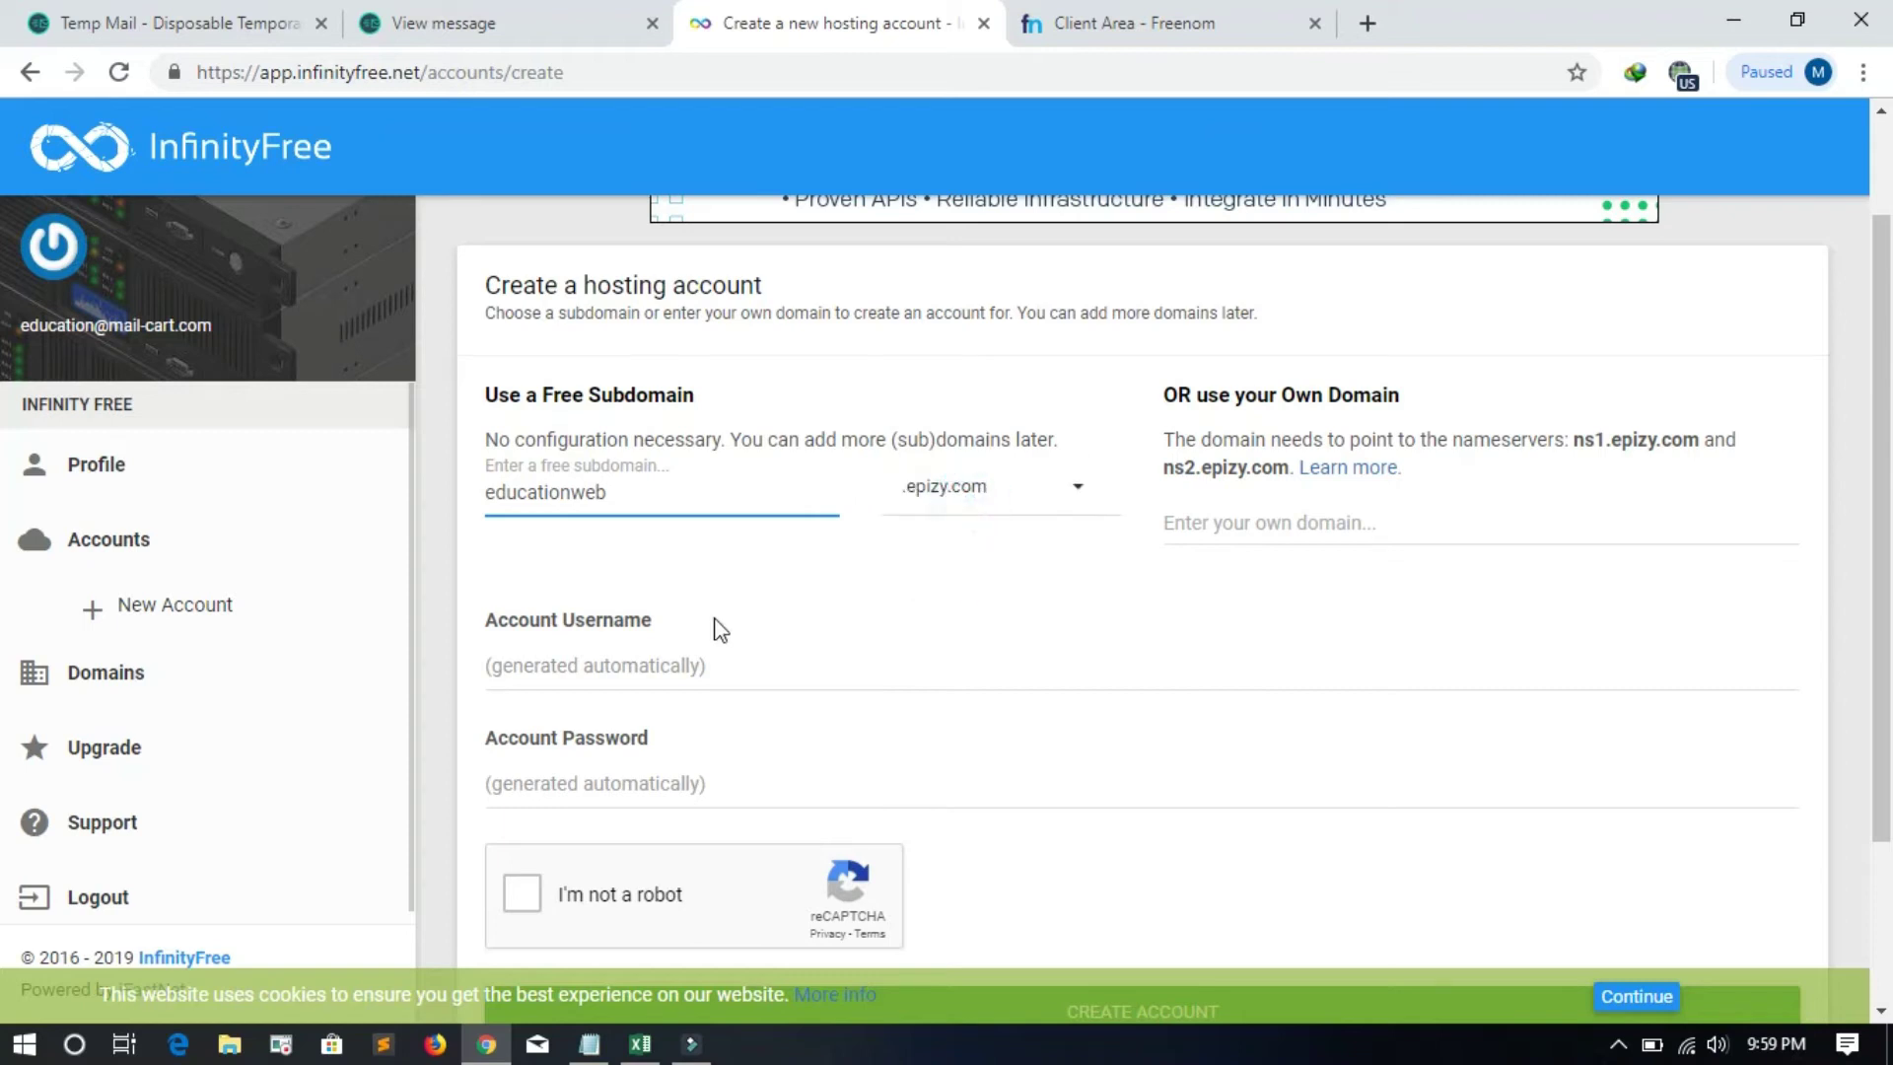
Step: Pass the robot check by selecting all images with cars and create the hosting account
scroll(714, 641, down, 3)
click(529, 673)
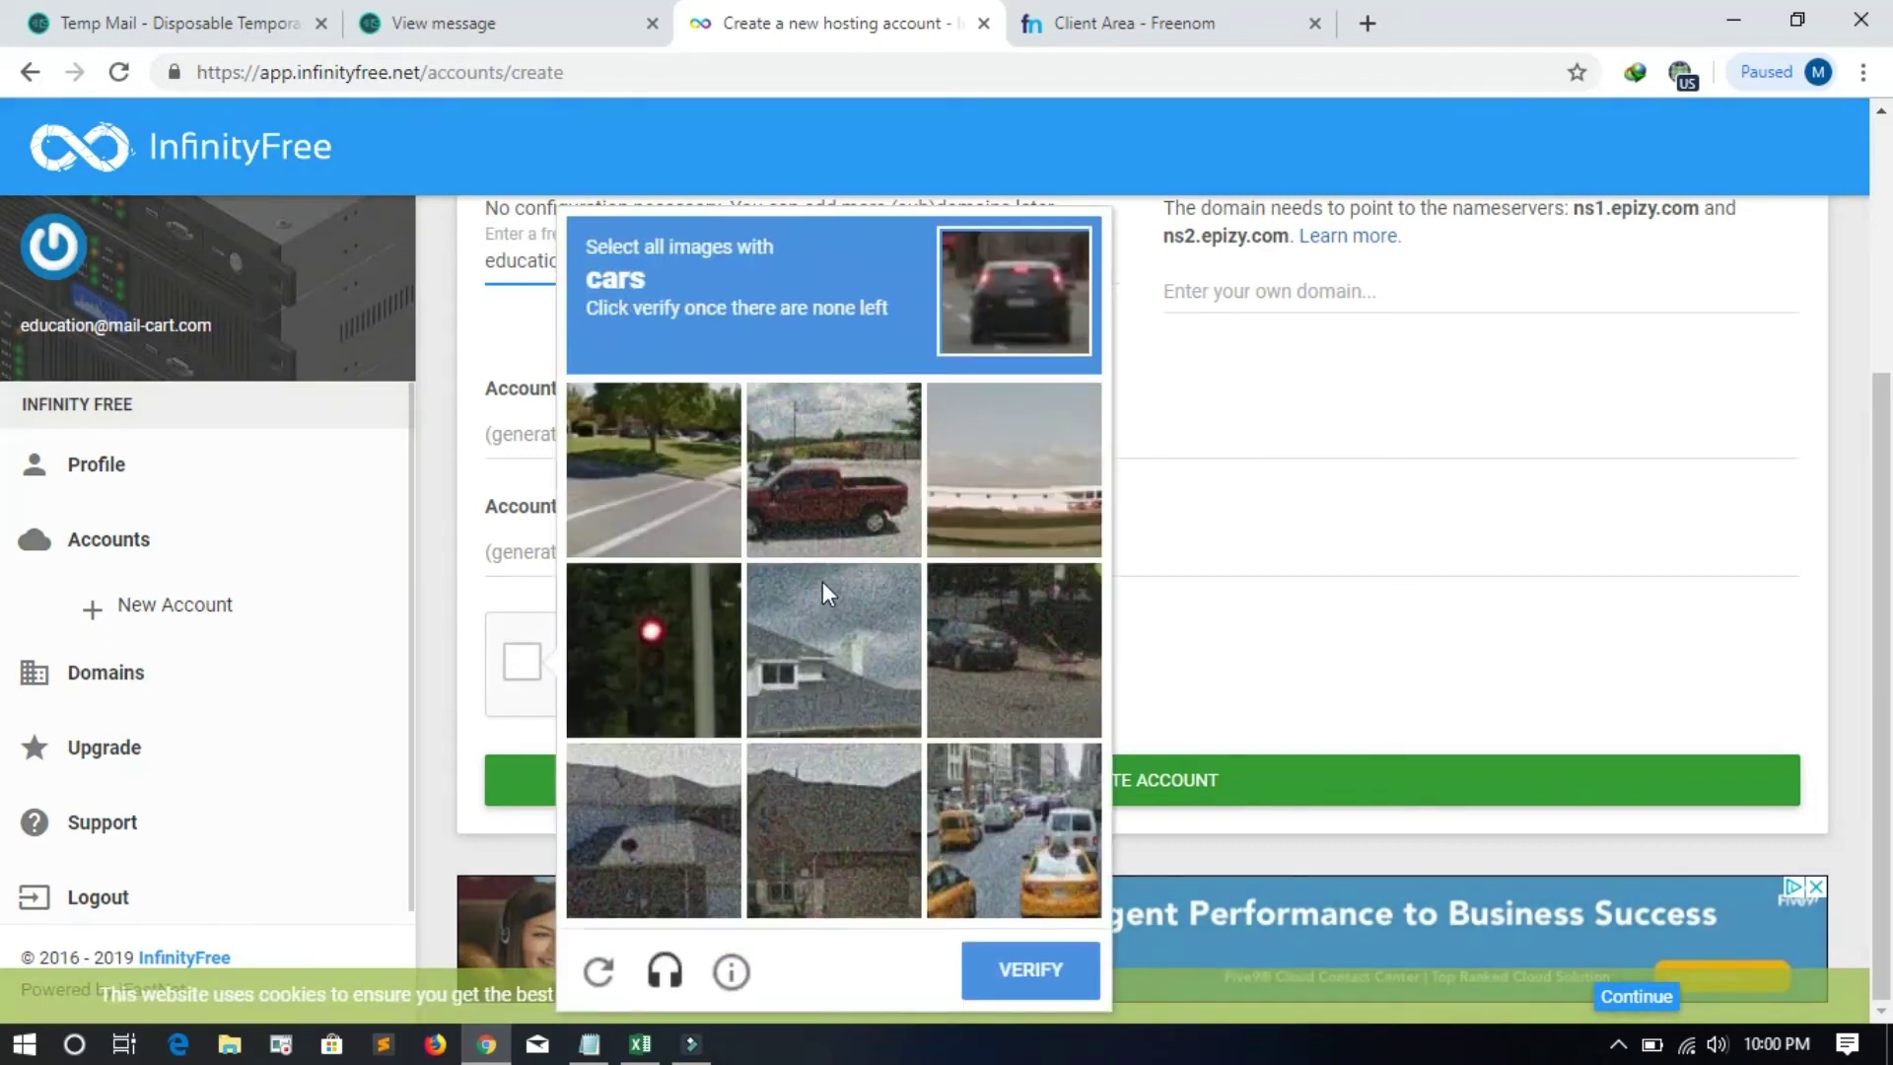
click(1001, 654)
click(972, 819)
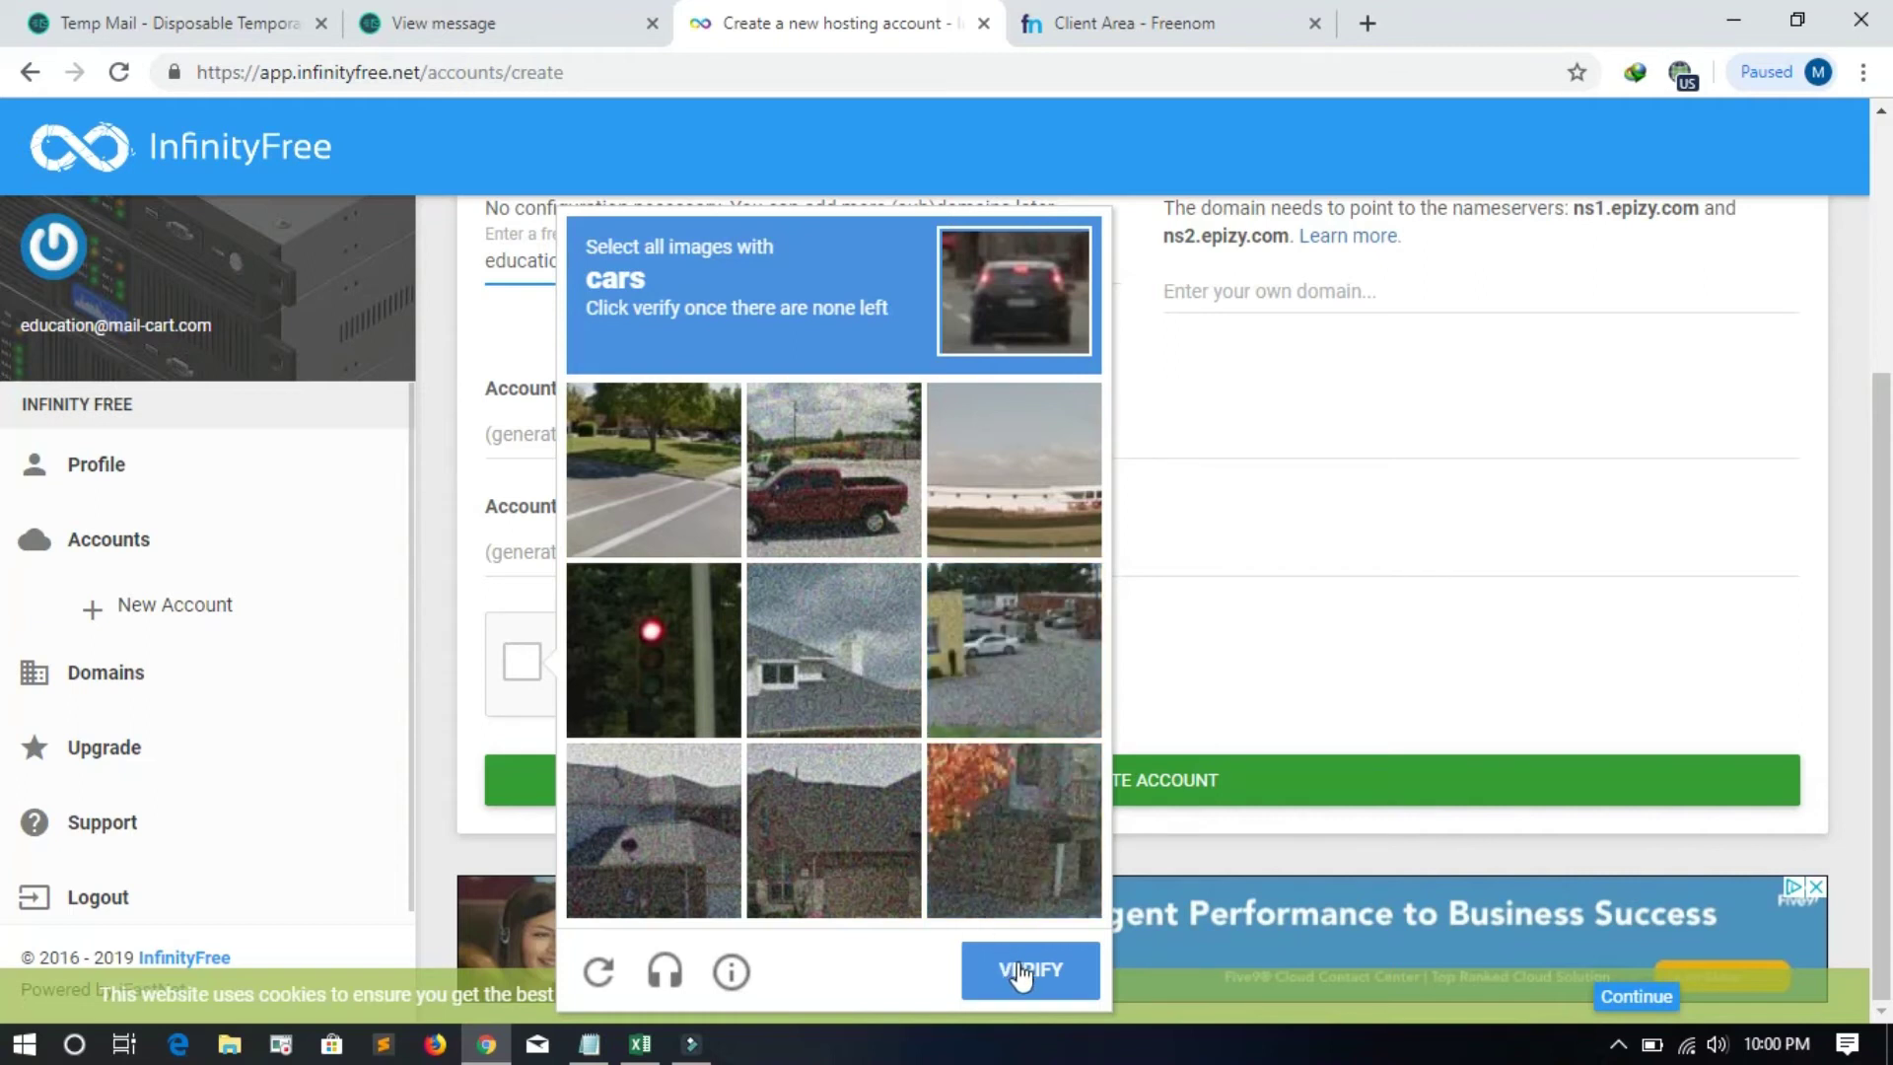
click(837, 483)
click(1000, 660)
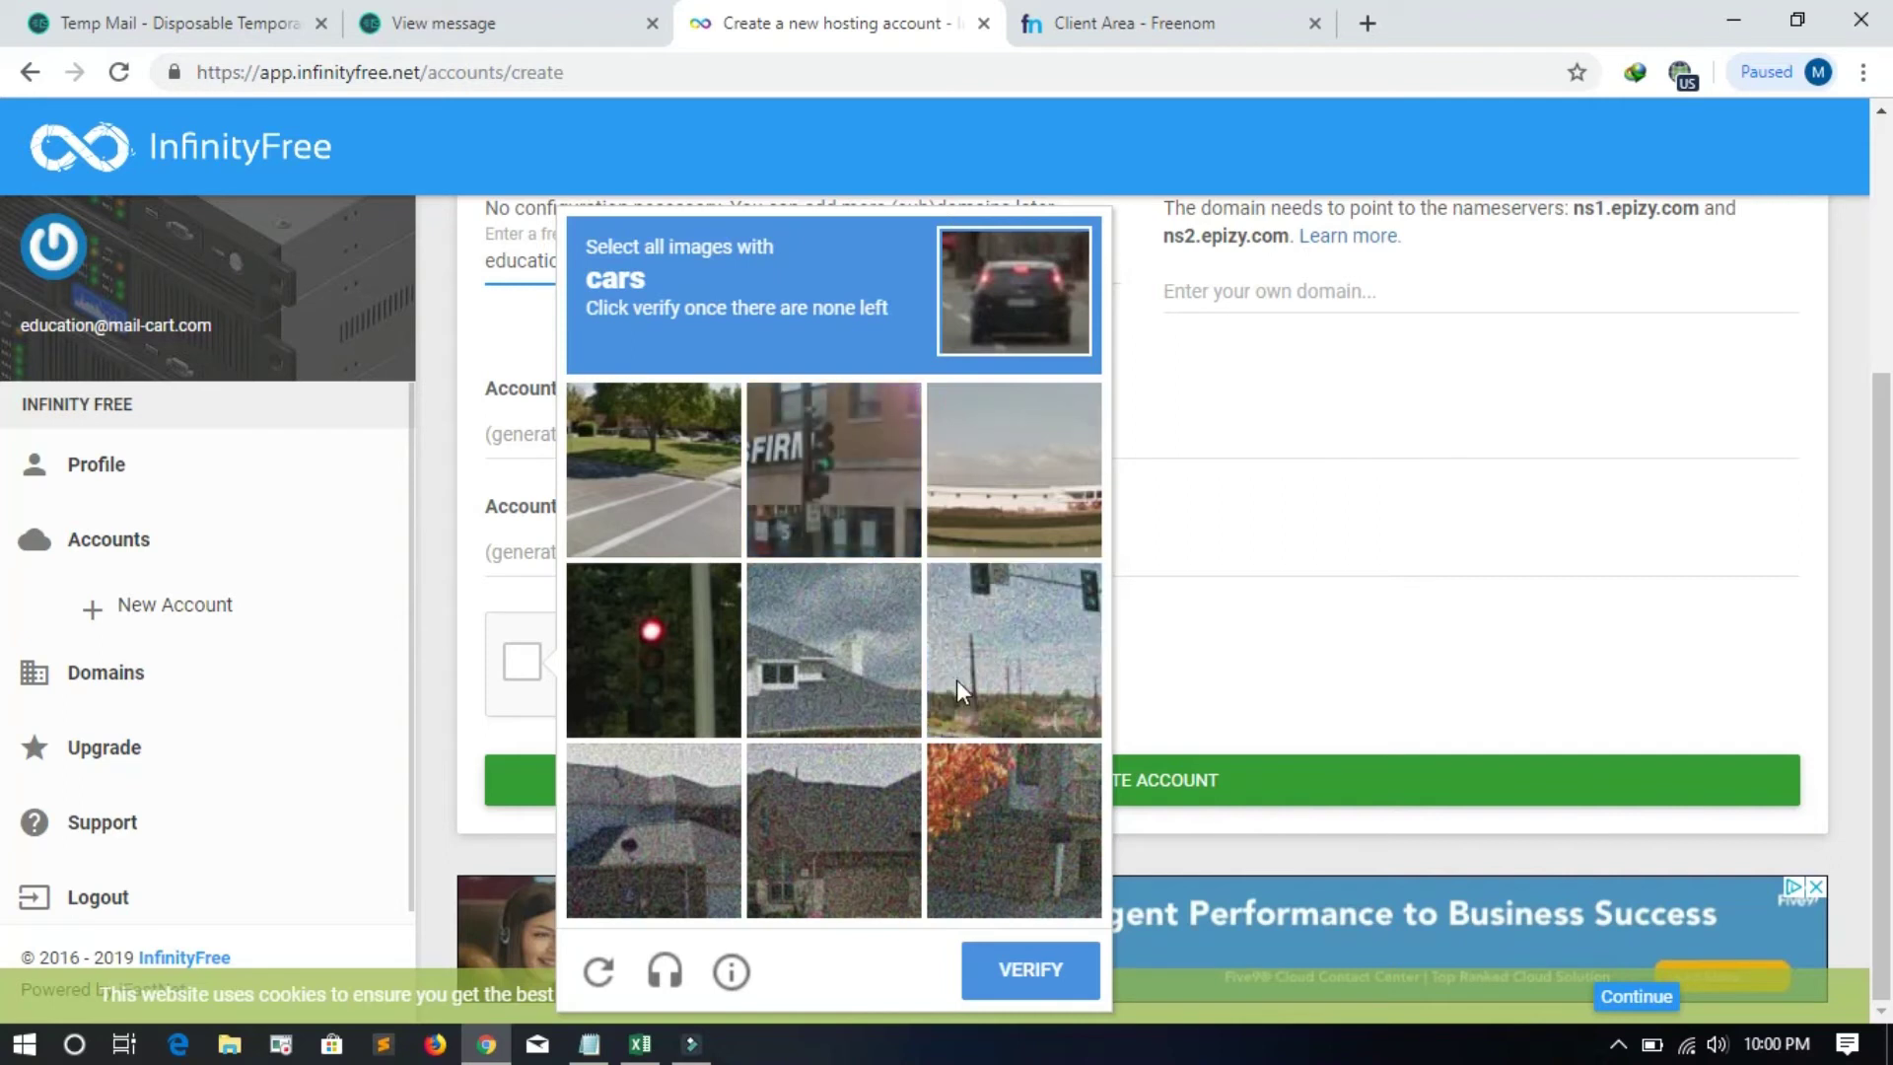
click(1009, 976)
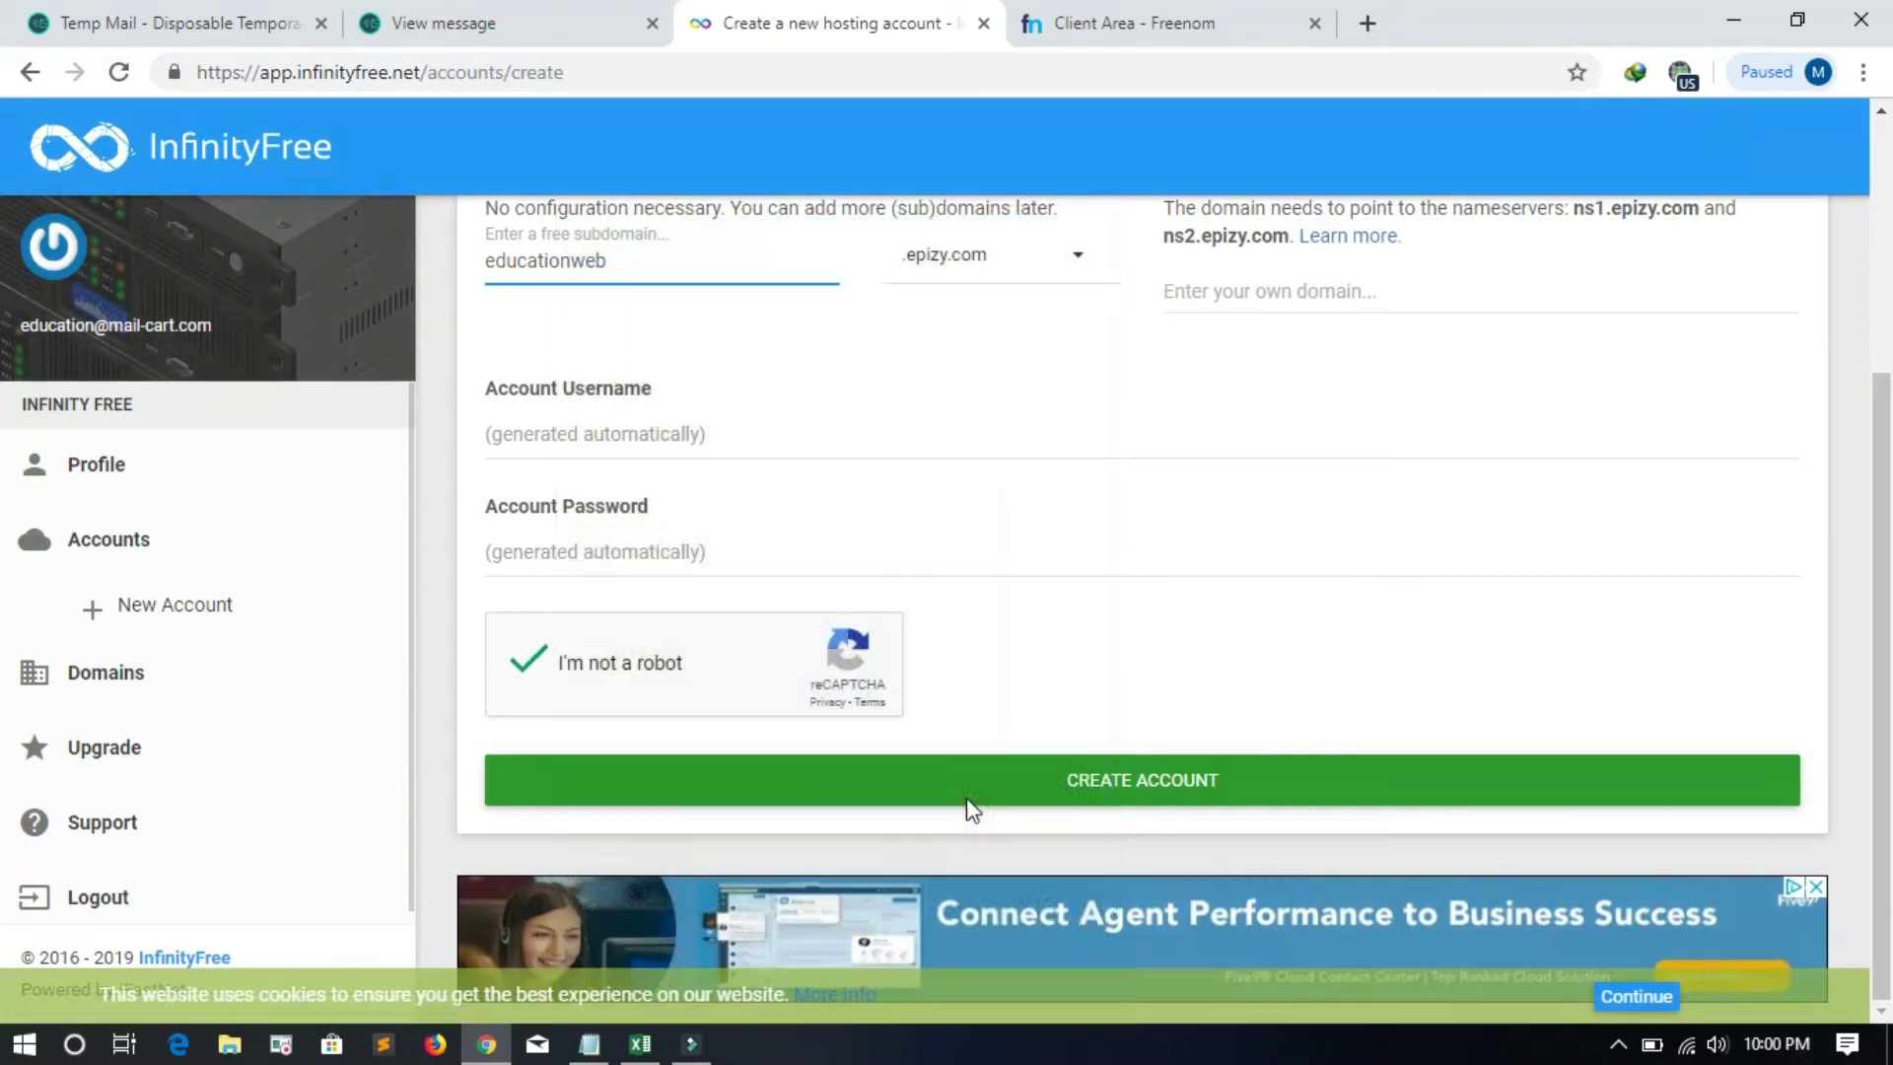
click(1132, 794)
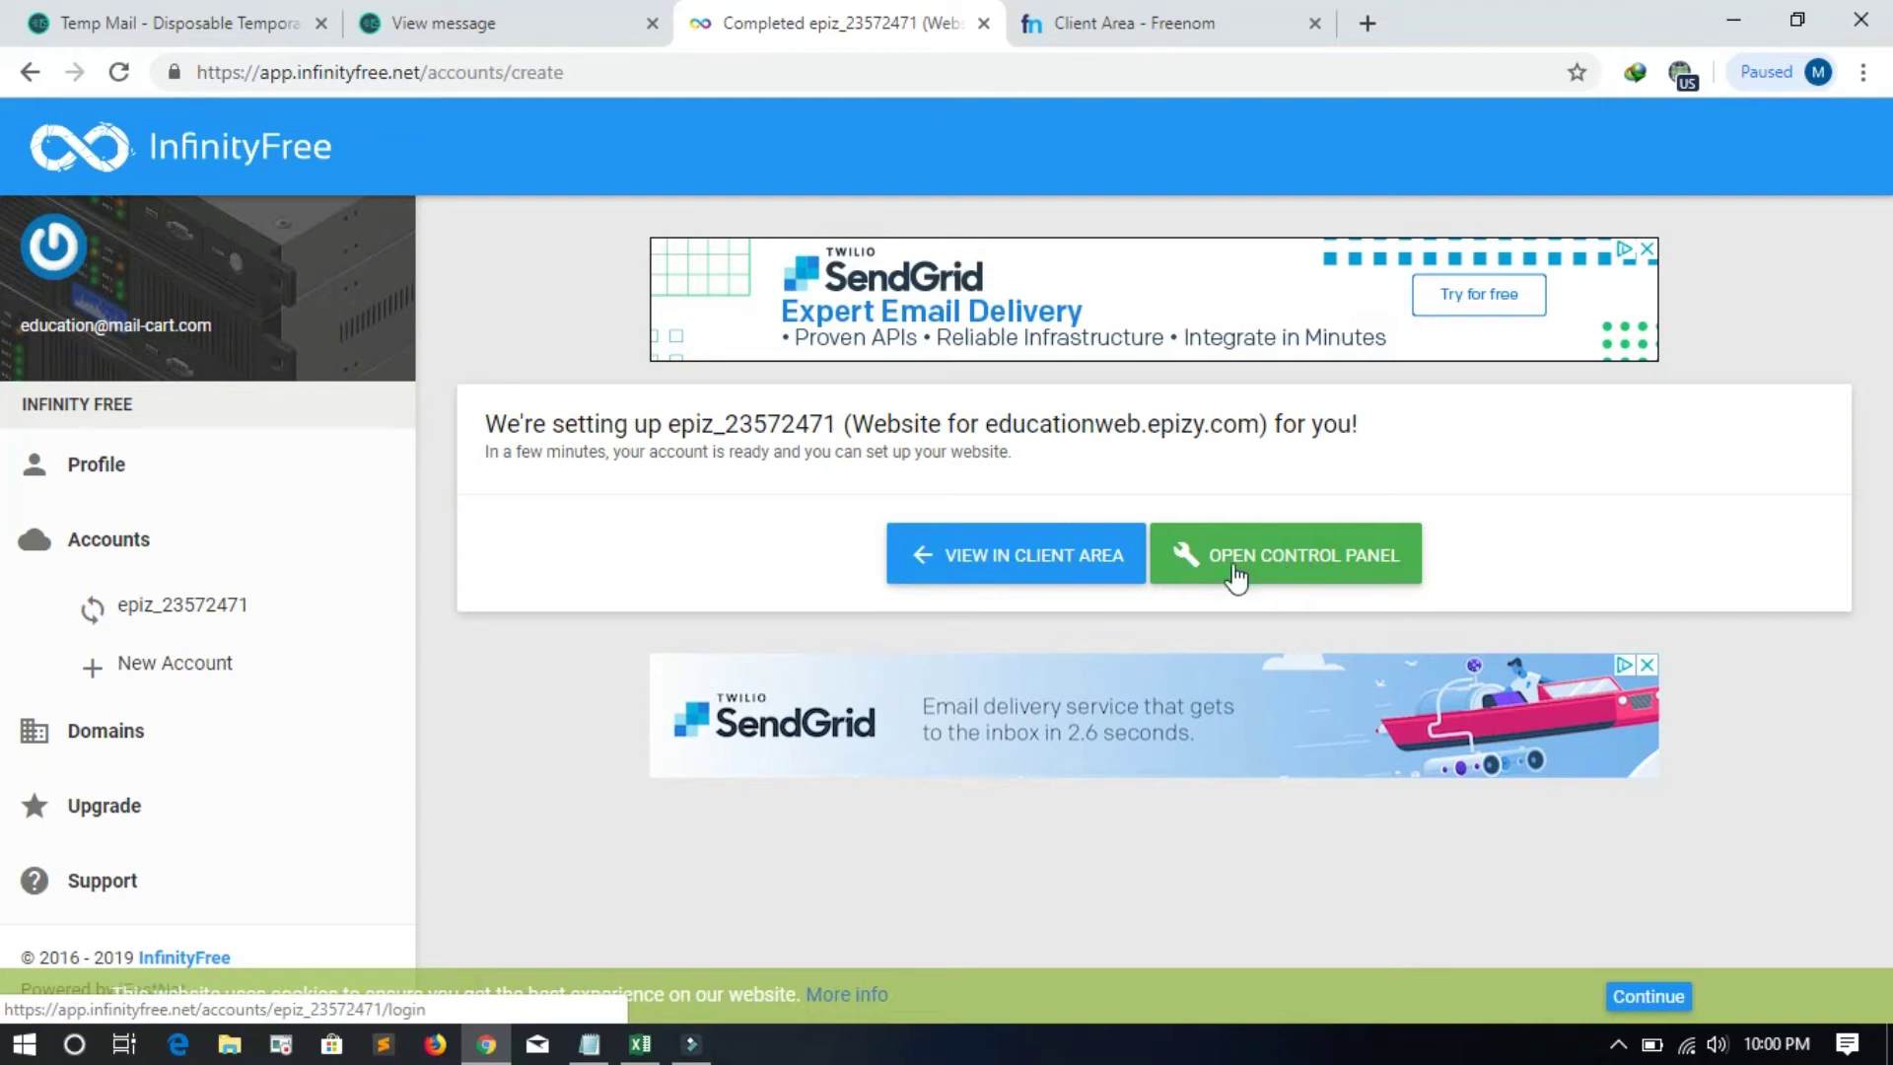
Step: Open the new account's control panel and approve the notice asking for permission to send email
click(1279, 560)
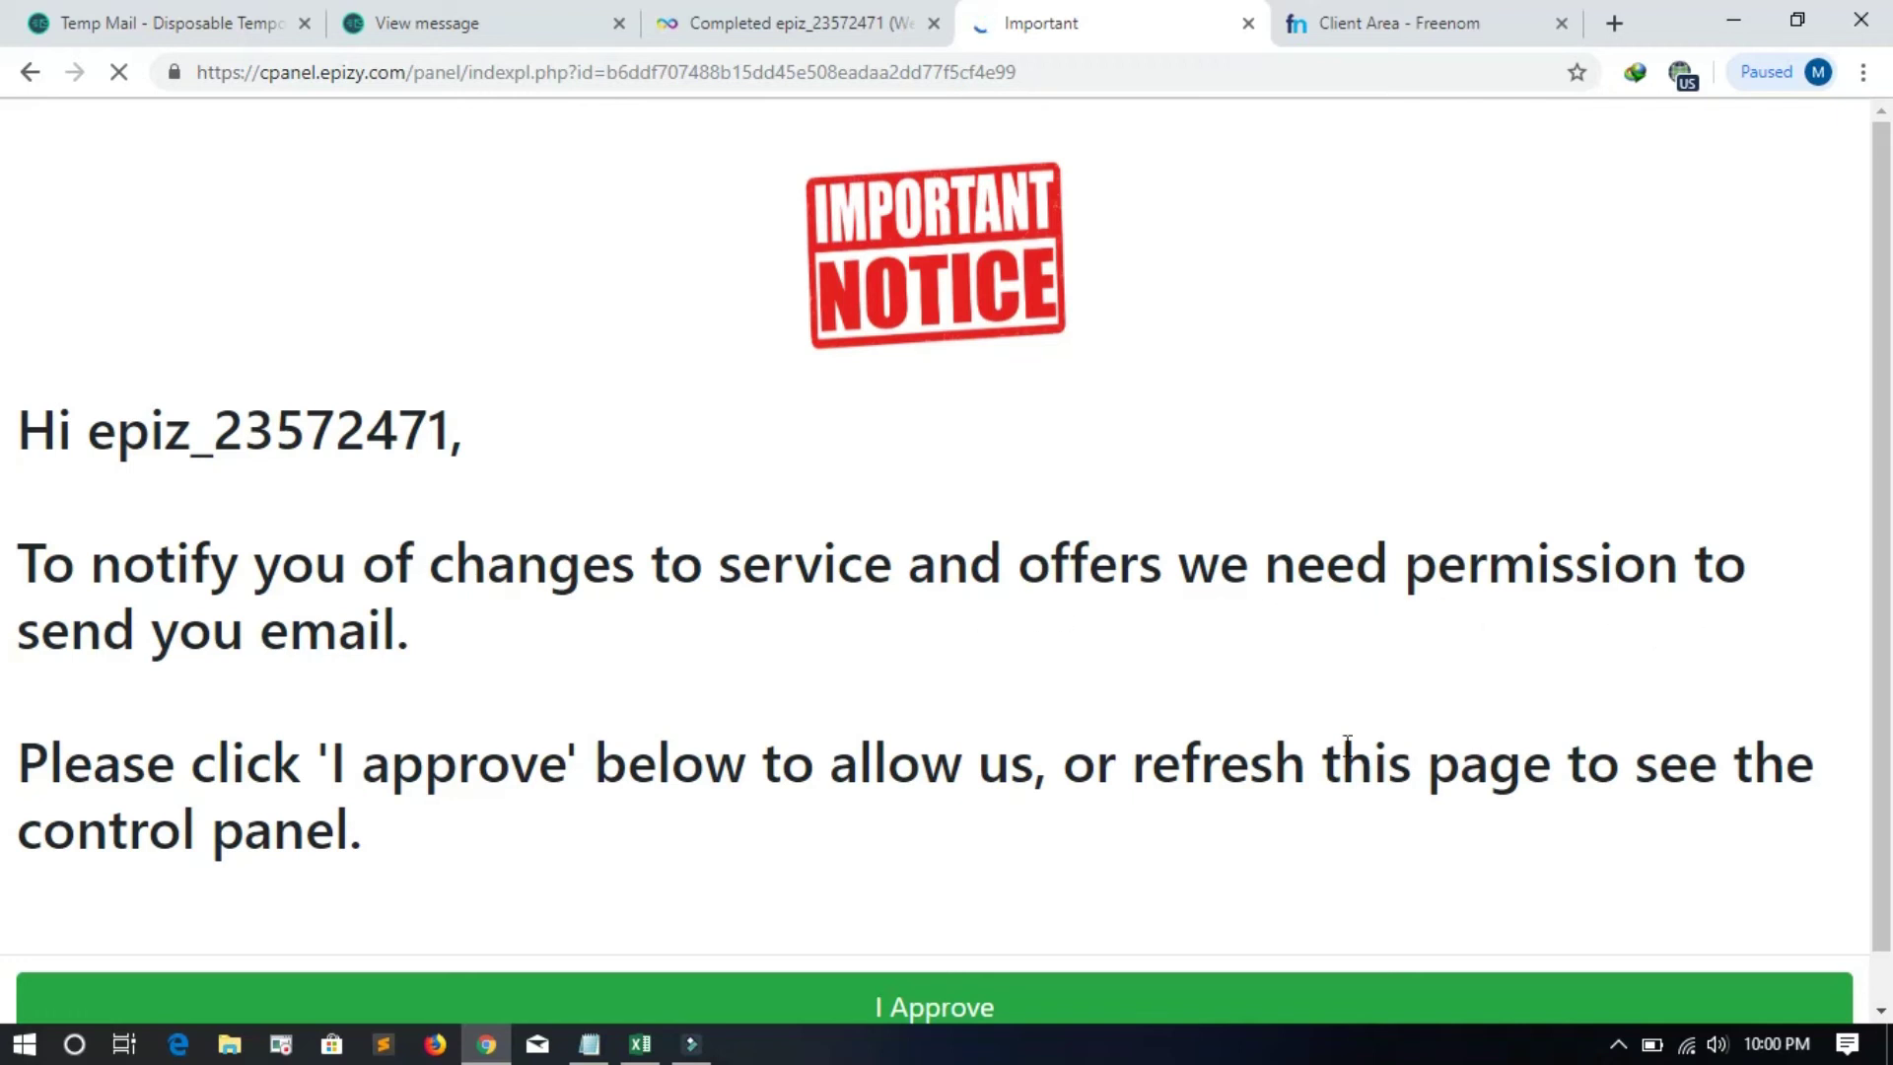
scroll(895, 794, down, 1)
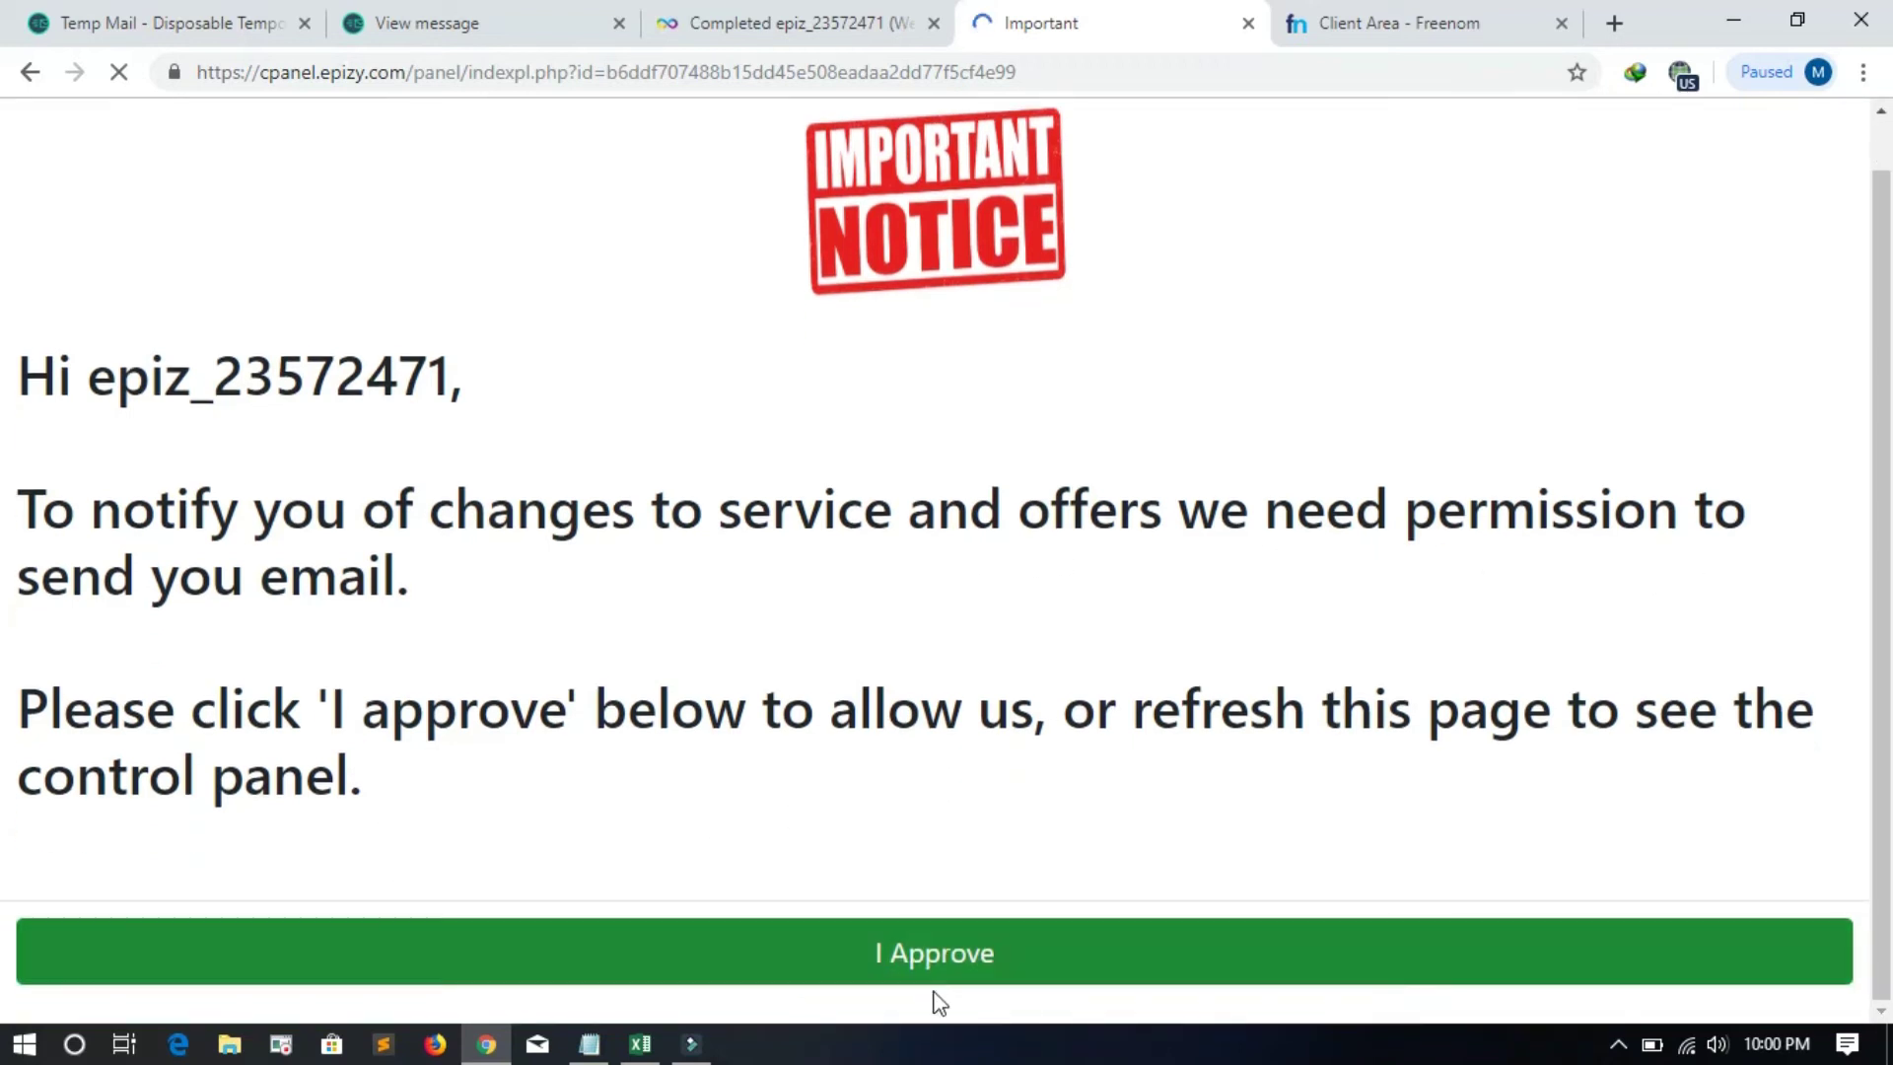
click(932, 961)
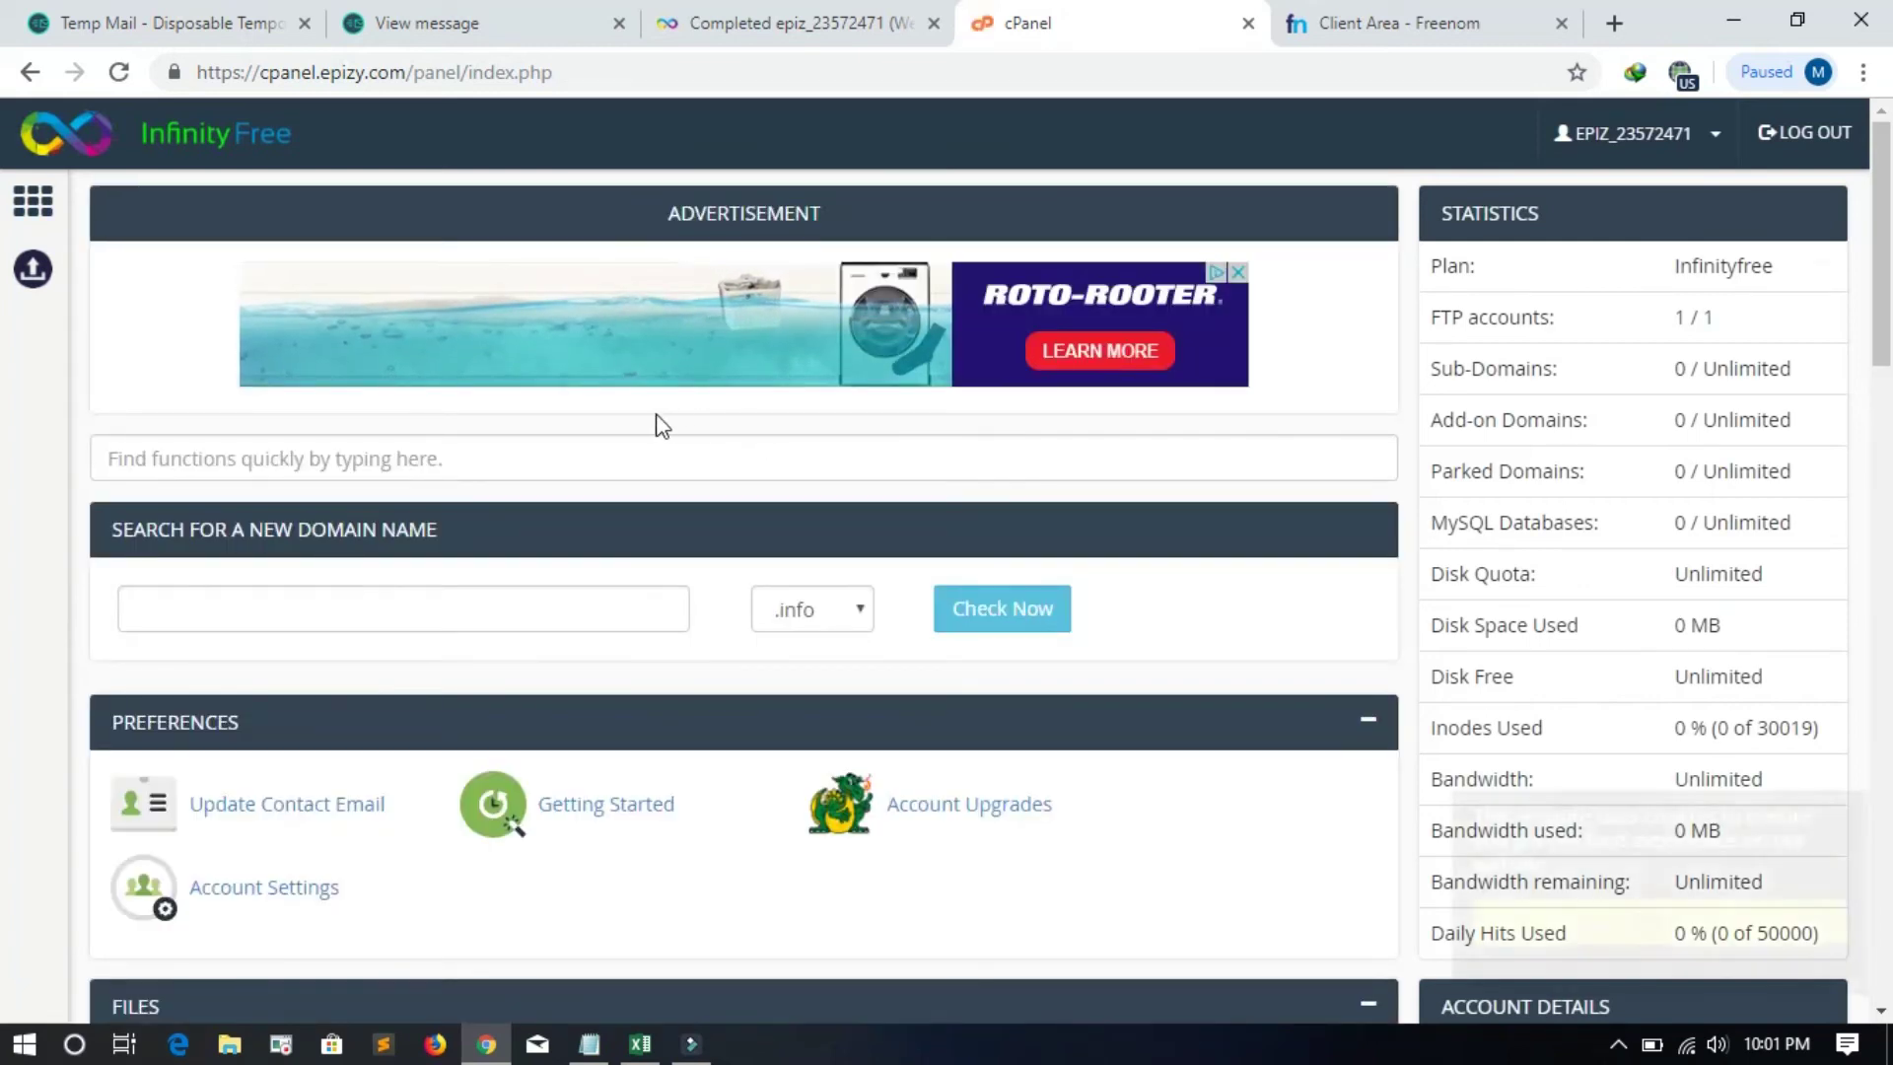
Step: Look through the control panel's sections, from Preferences, Files, Databases and Domains through Email, Security, Software and Support
scroll(654, 440, down, 1)
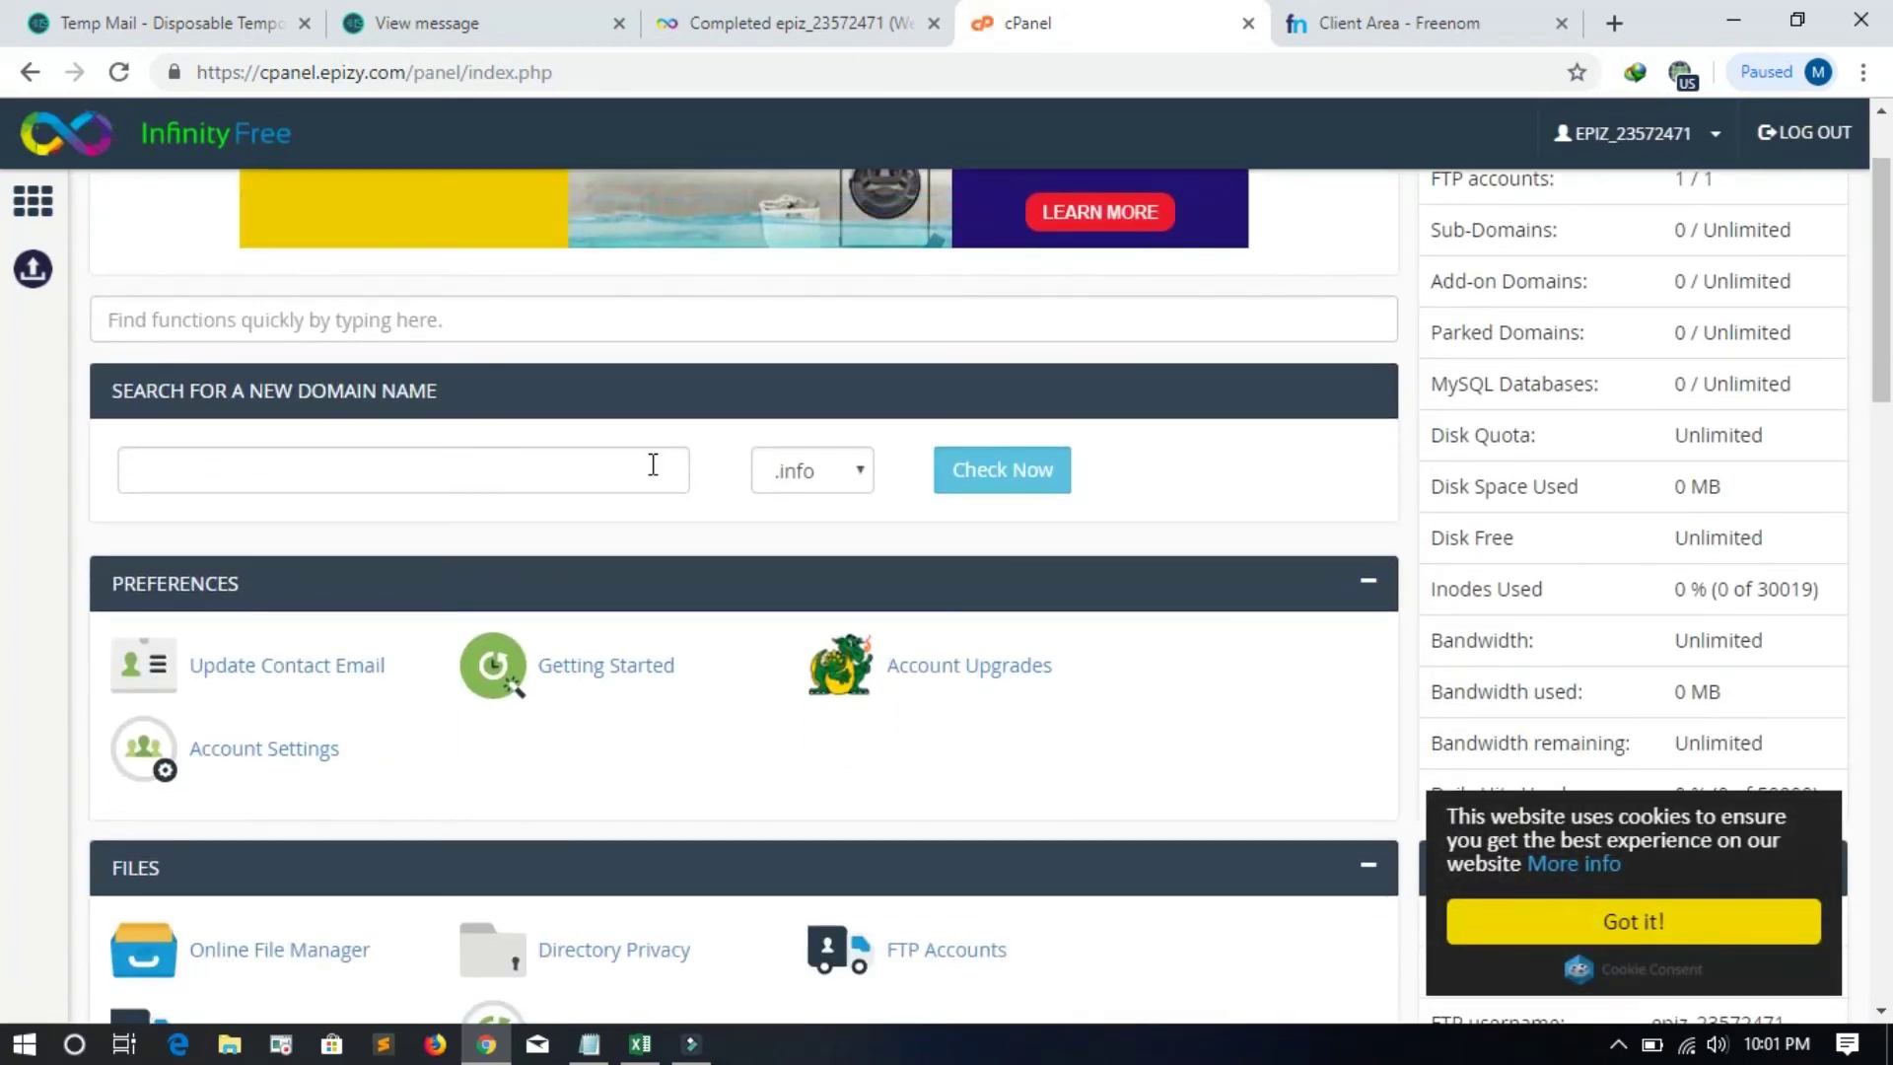
scroll(553, 511, down, 1)
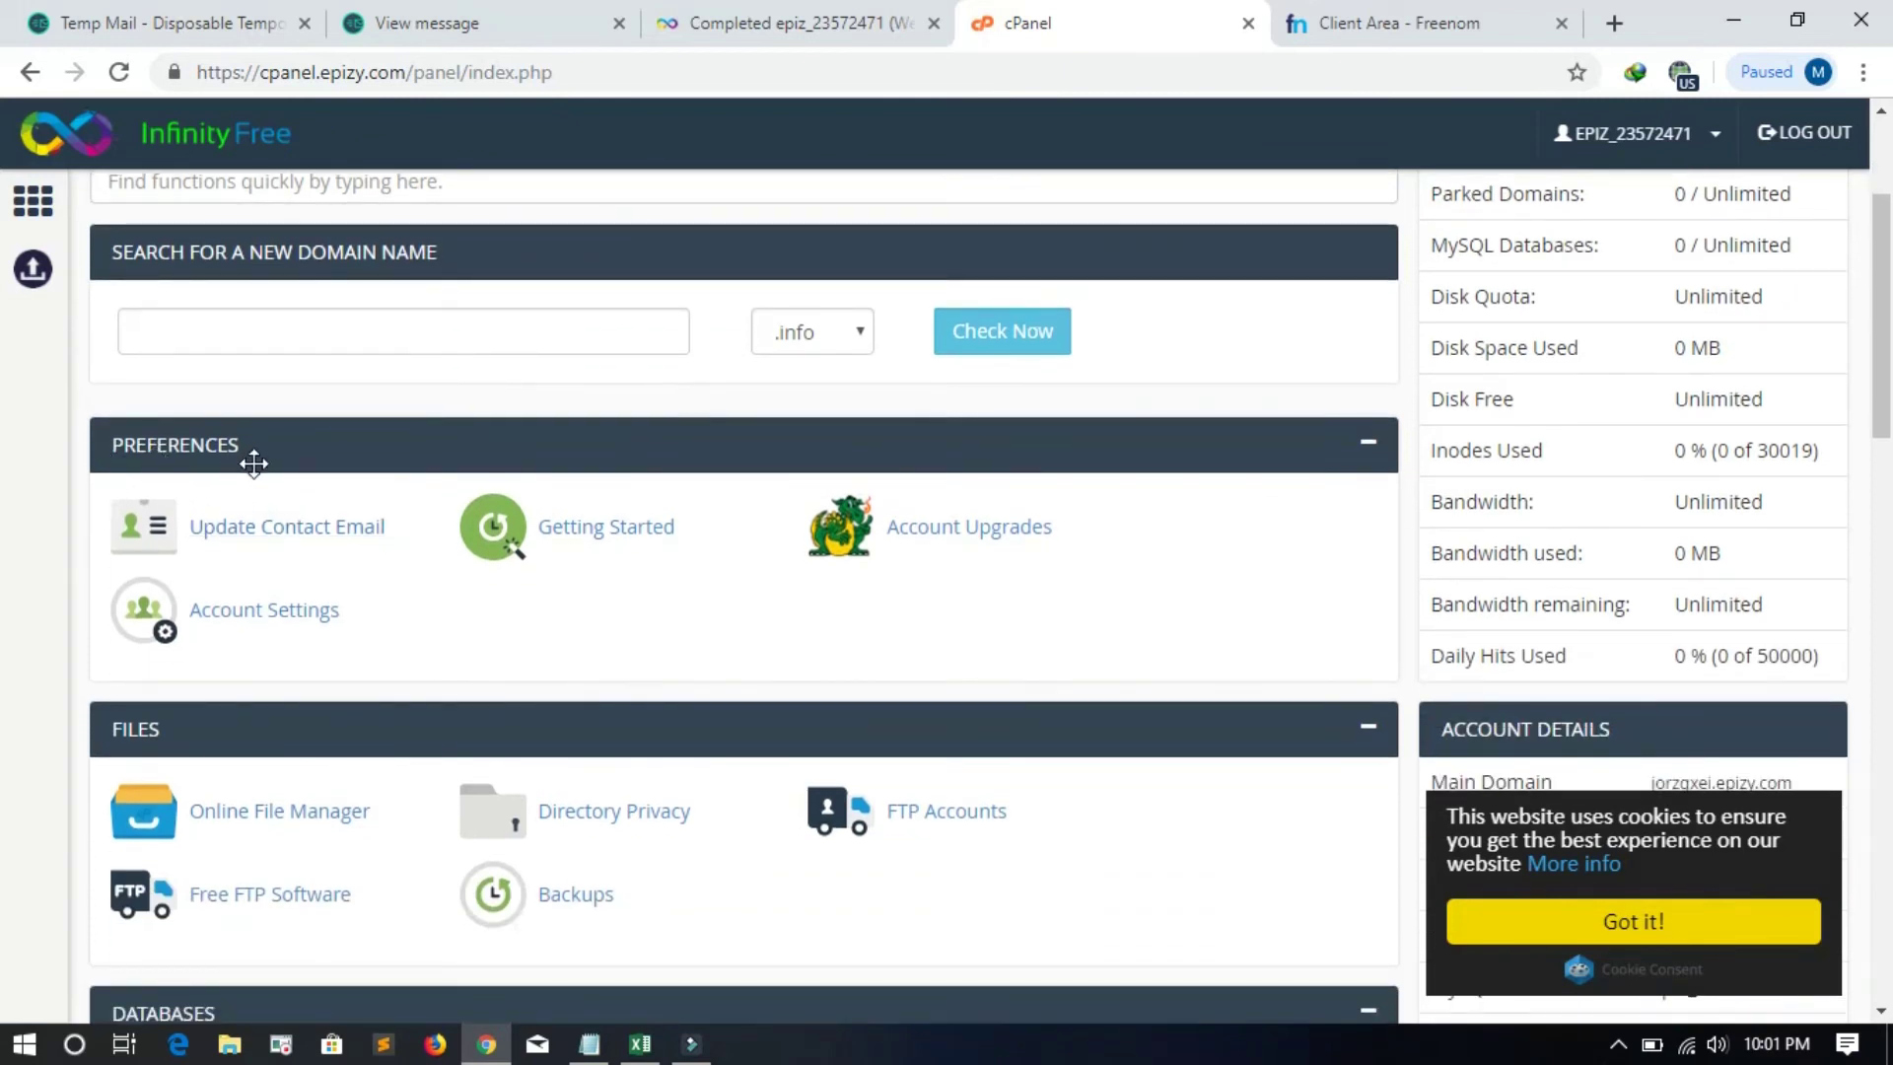
scroll(431, 680, down, 3)
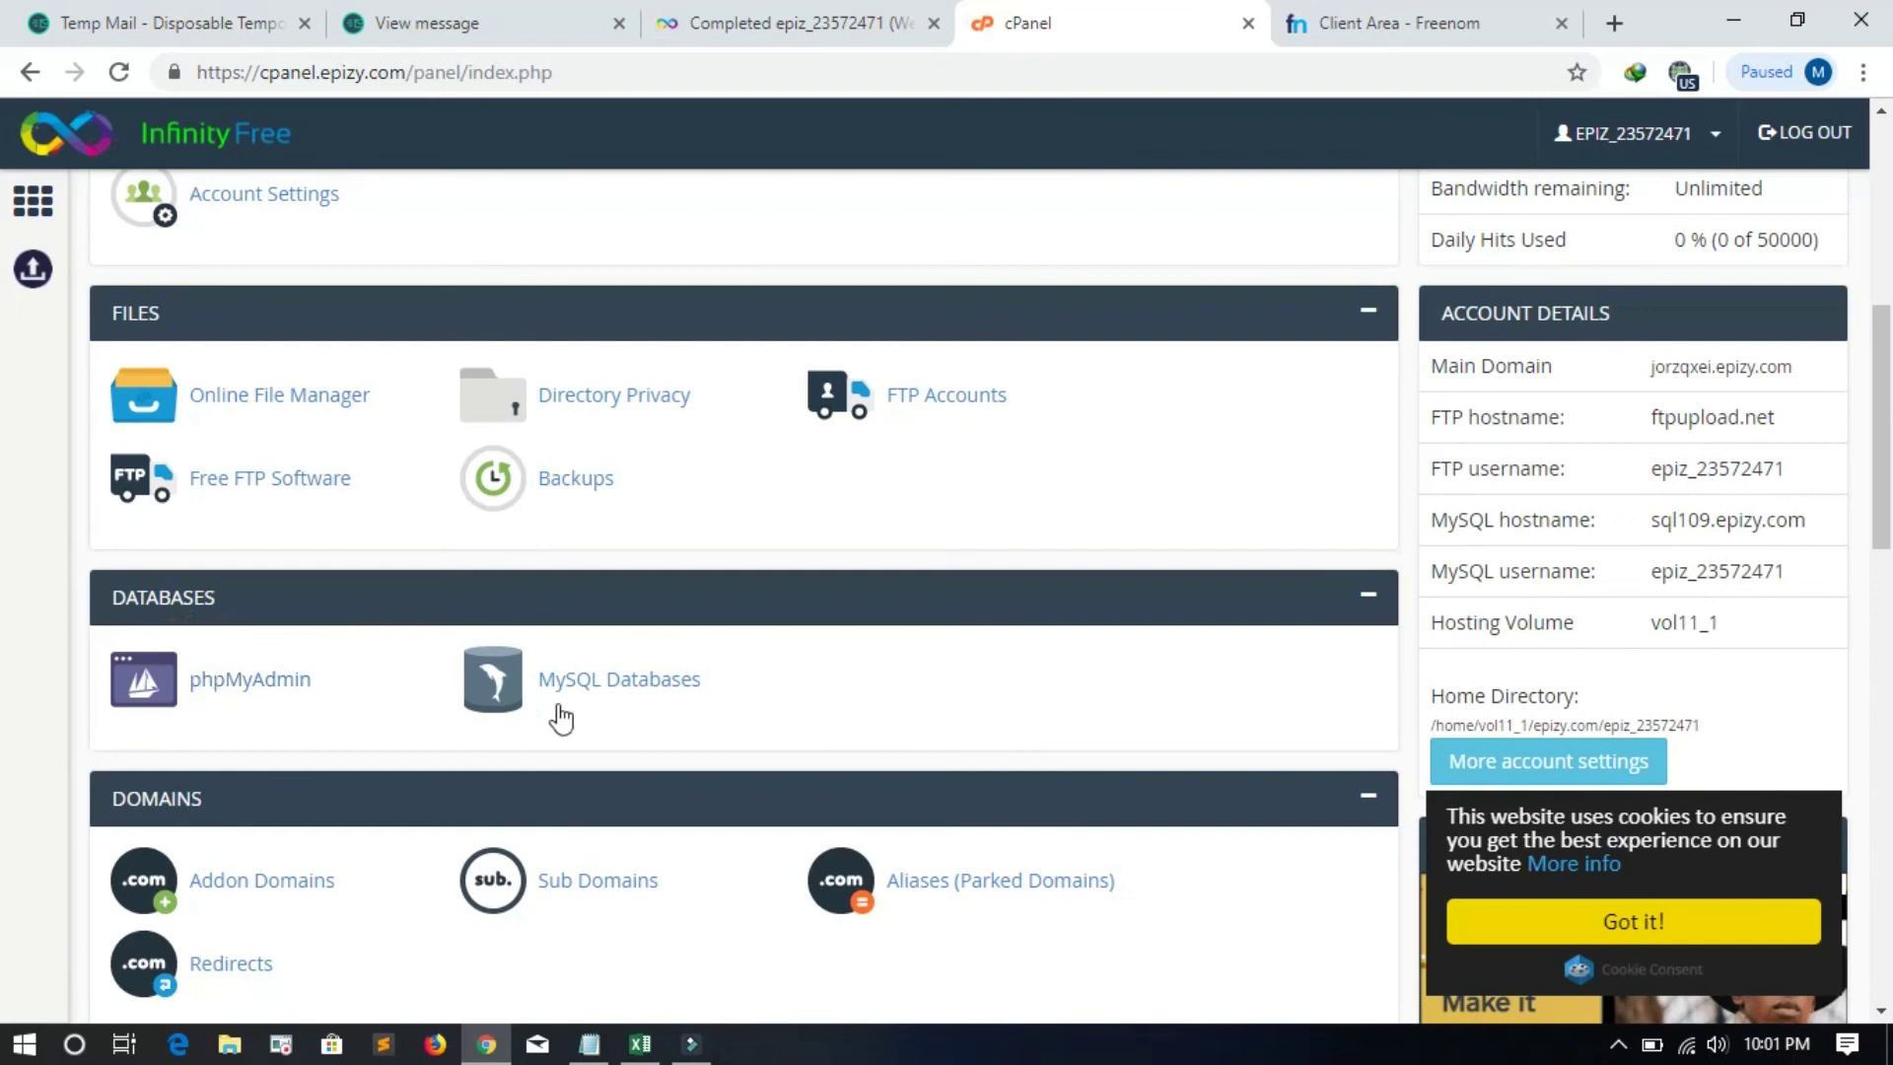
scroll(394, 774, down, 1)
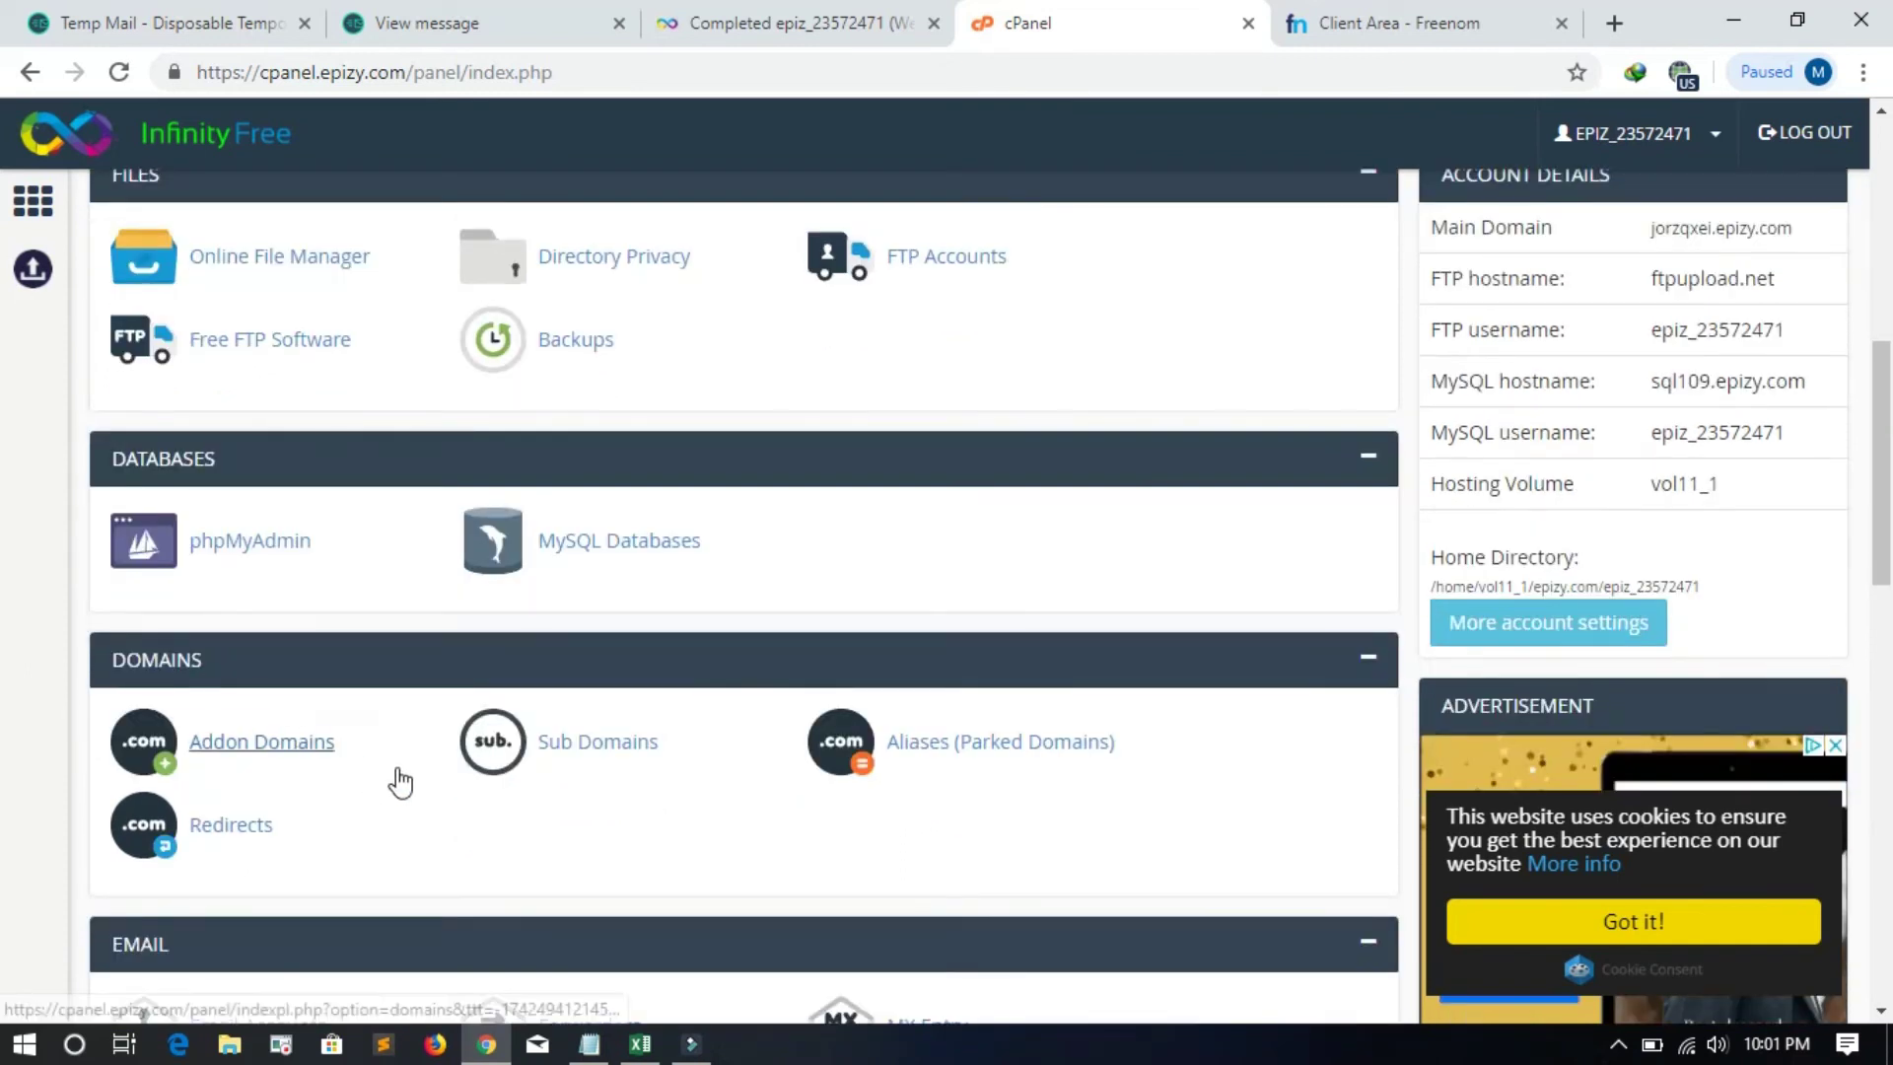
scroll(397, 782, down, 2)
scroll(588, 799, down, 3)
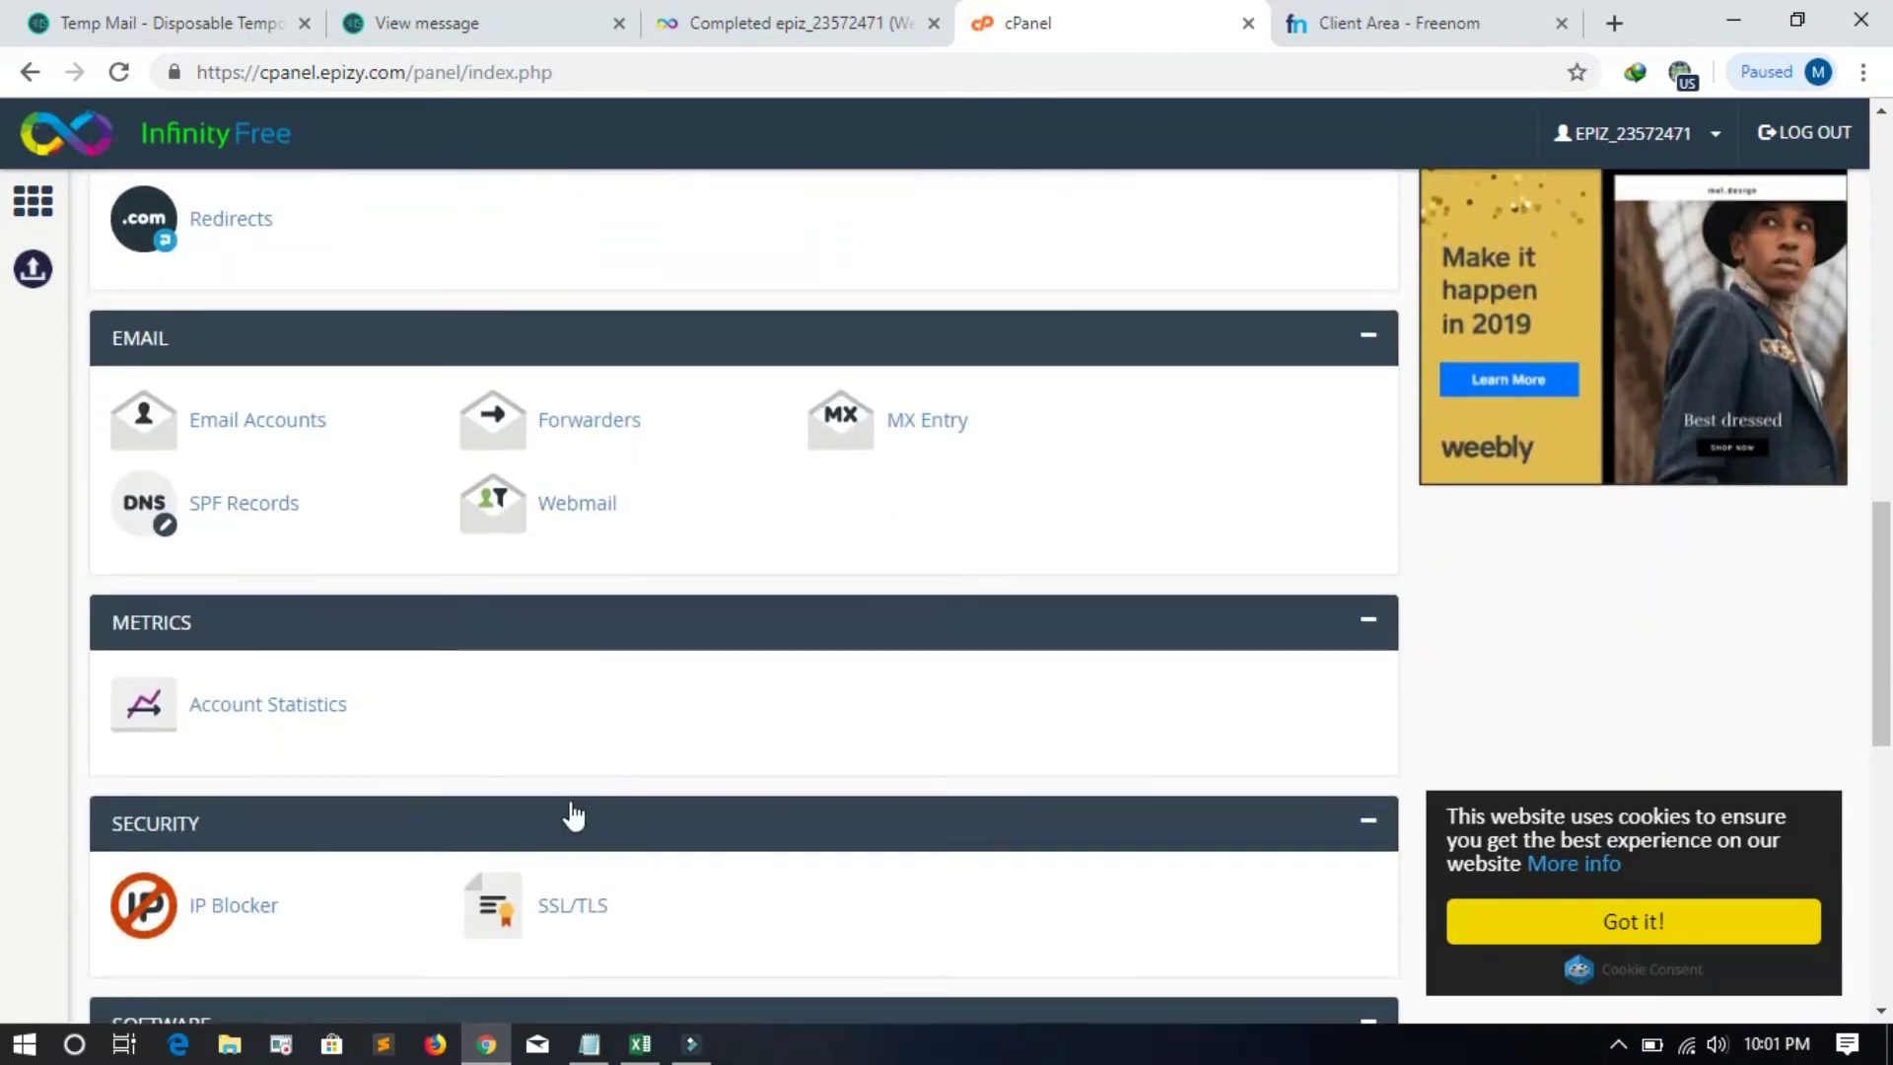
scroll(313, 798, down, 2)
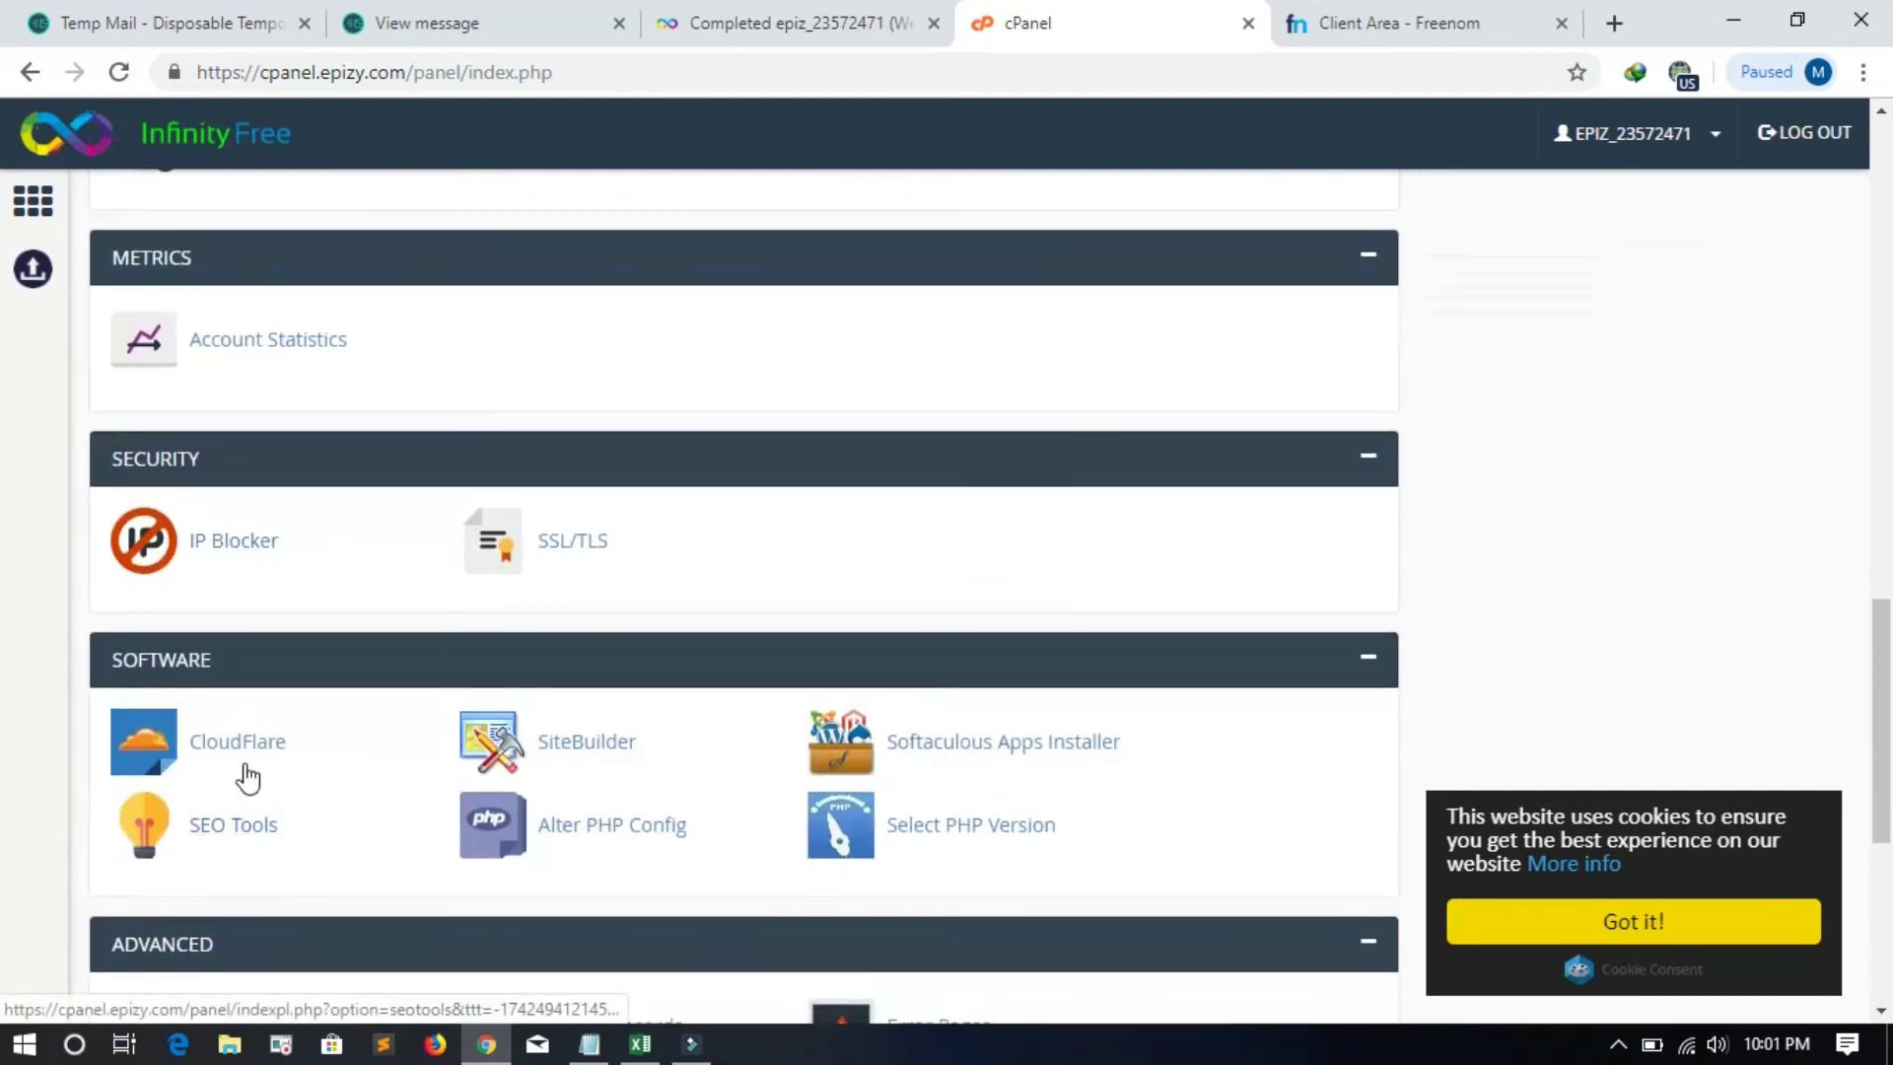
scroll(577, 858, down, 3)
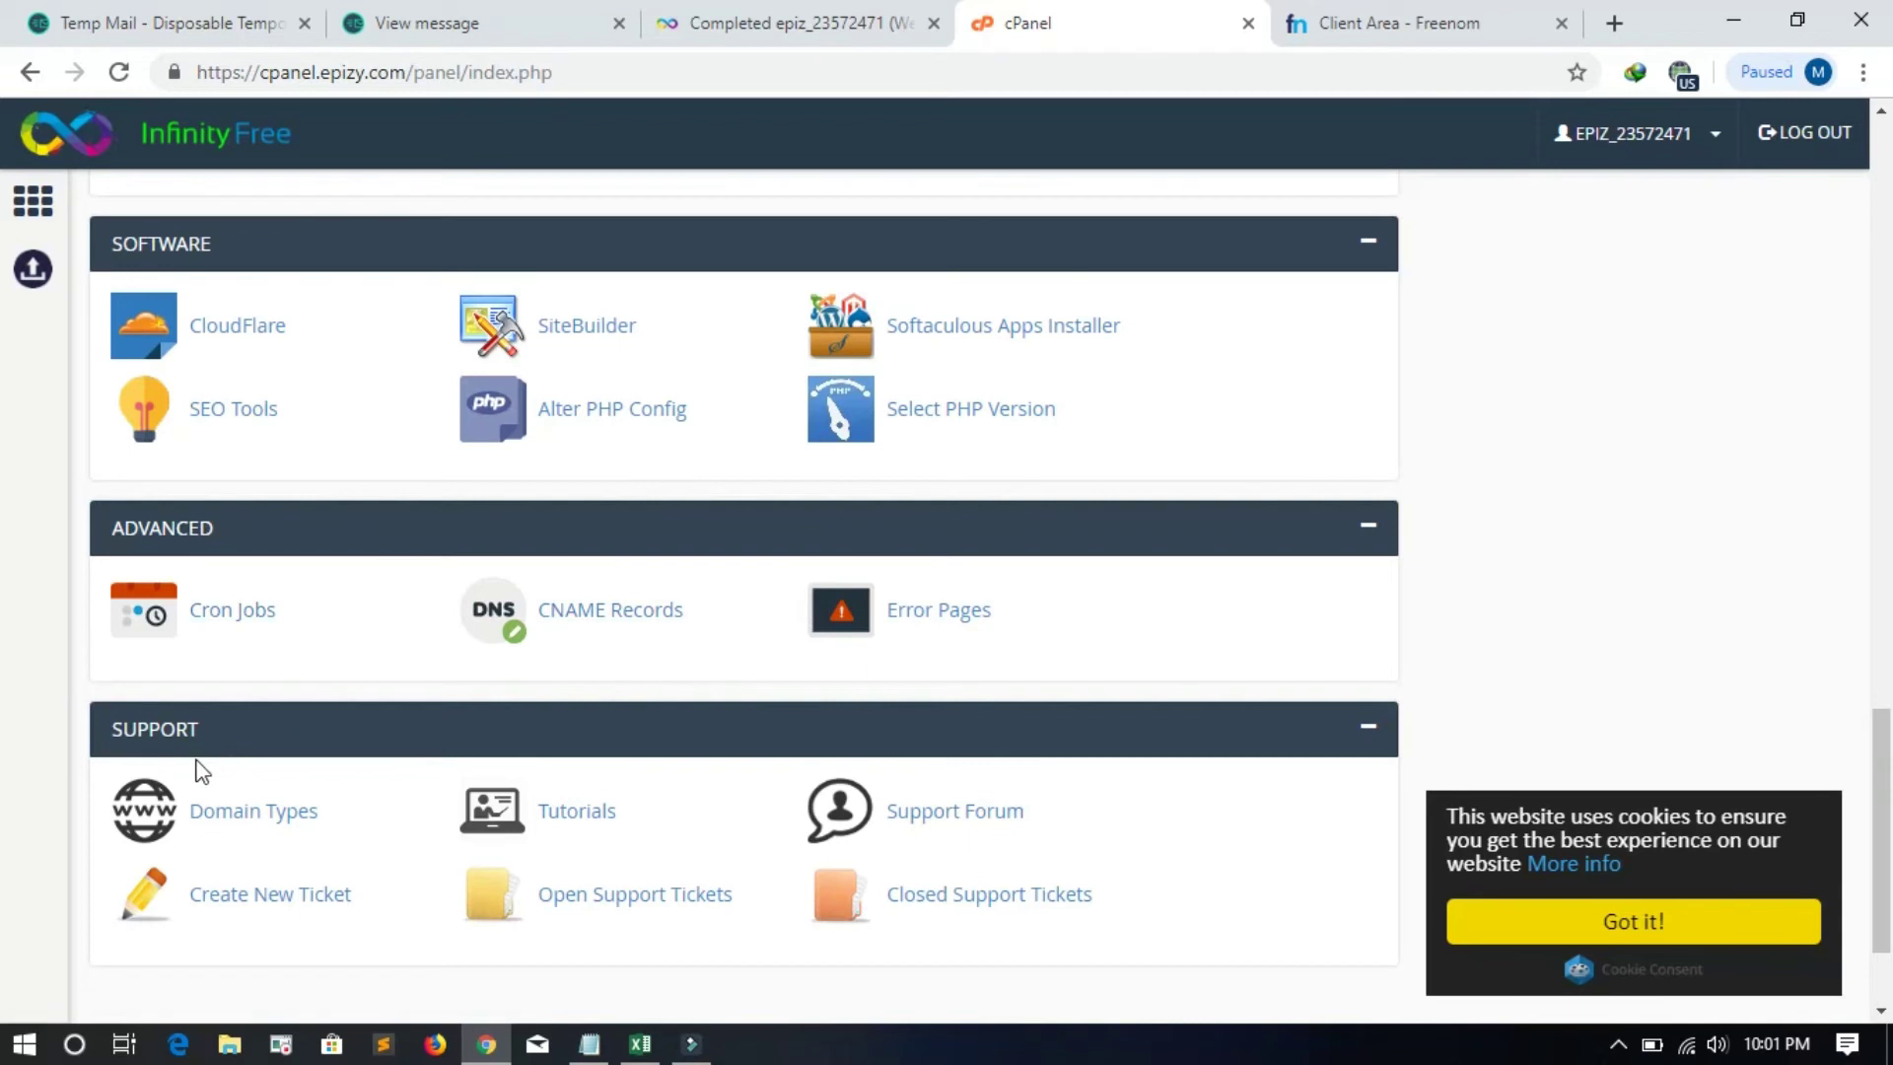
scroll(410, 828, down, 2)
scroll(473, 759, up, 3)
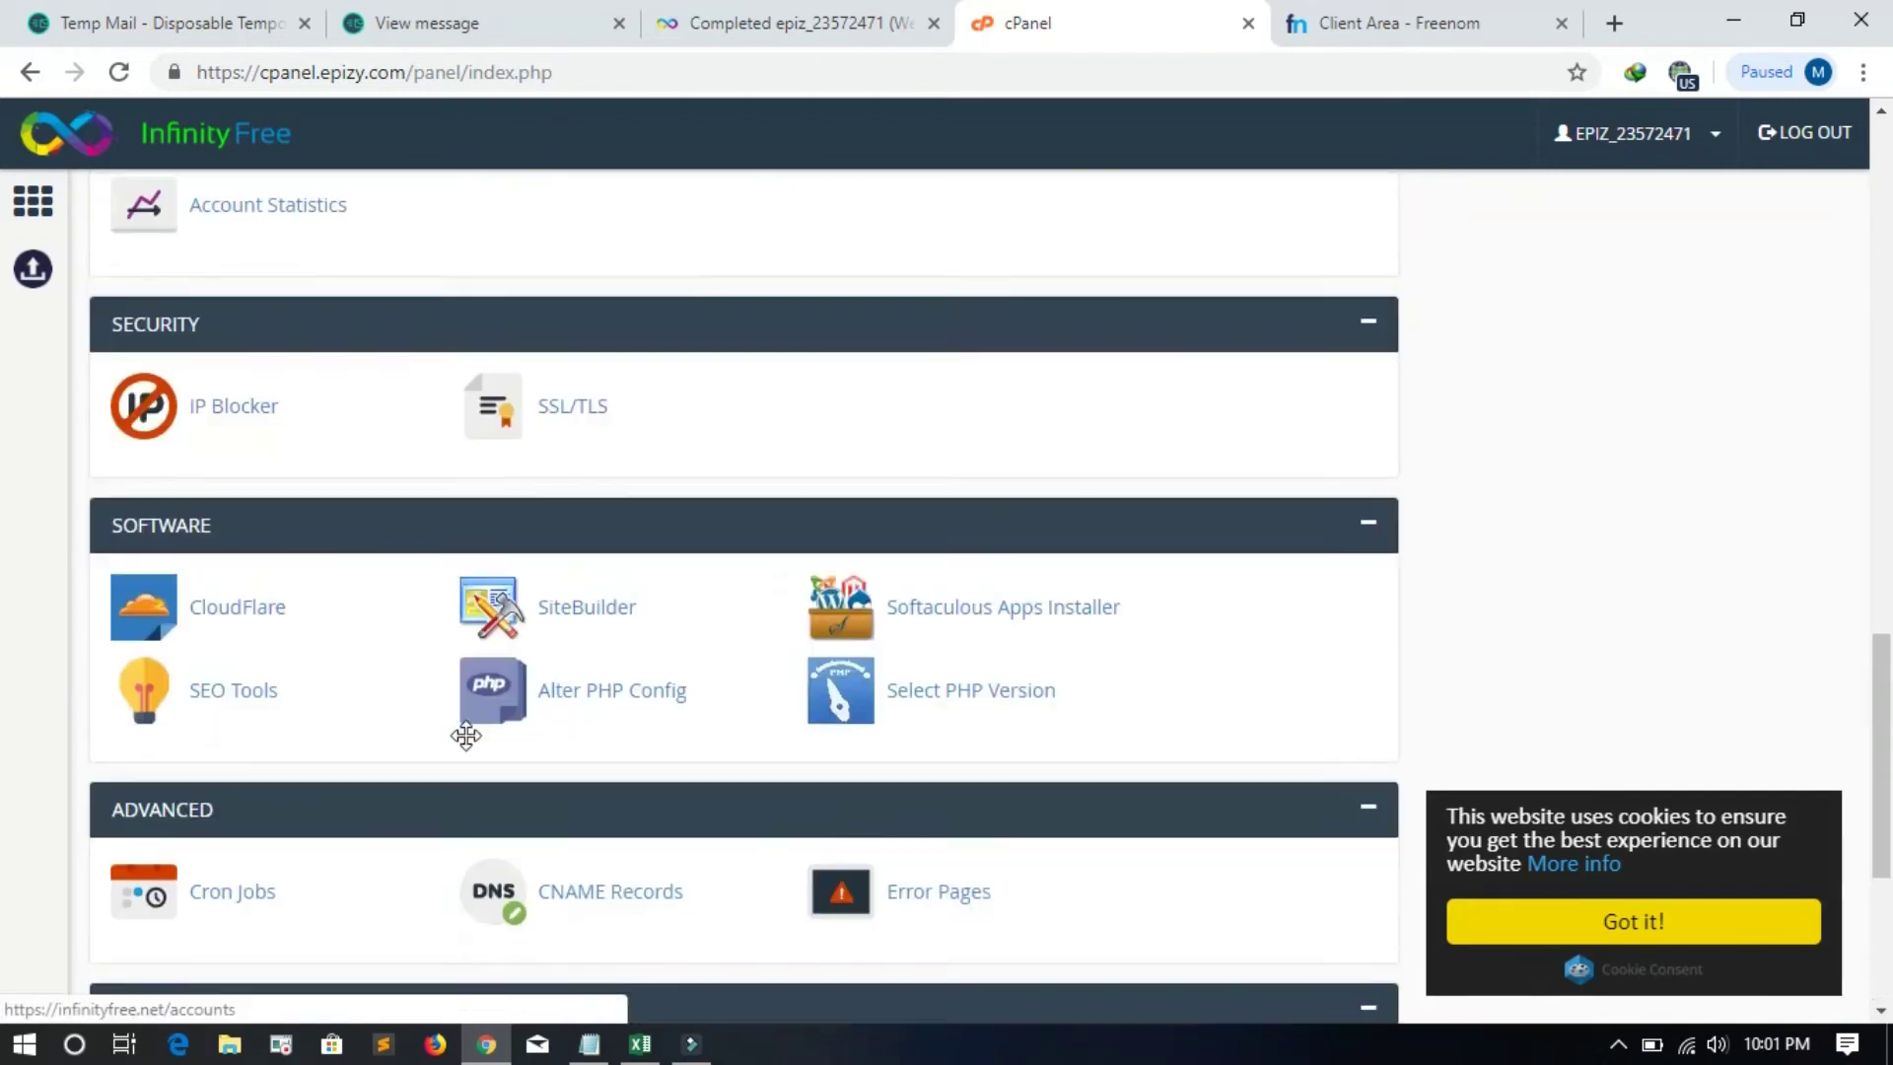
Step: Open the control panel's Addon Domains page, ready for entering a new domain name
scroll(462, 732, up, 7)
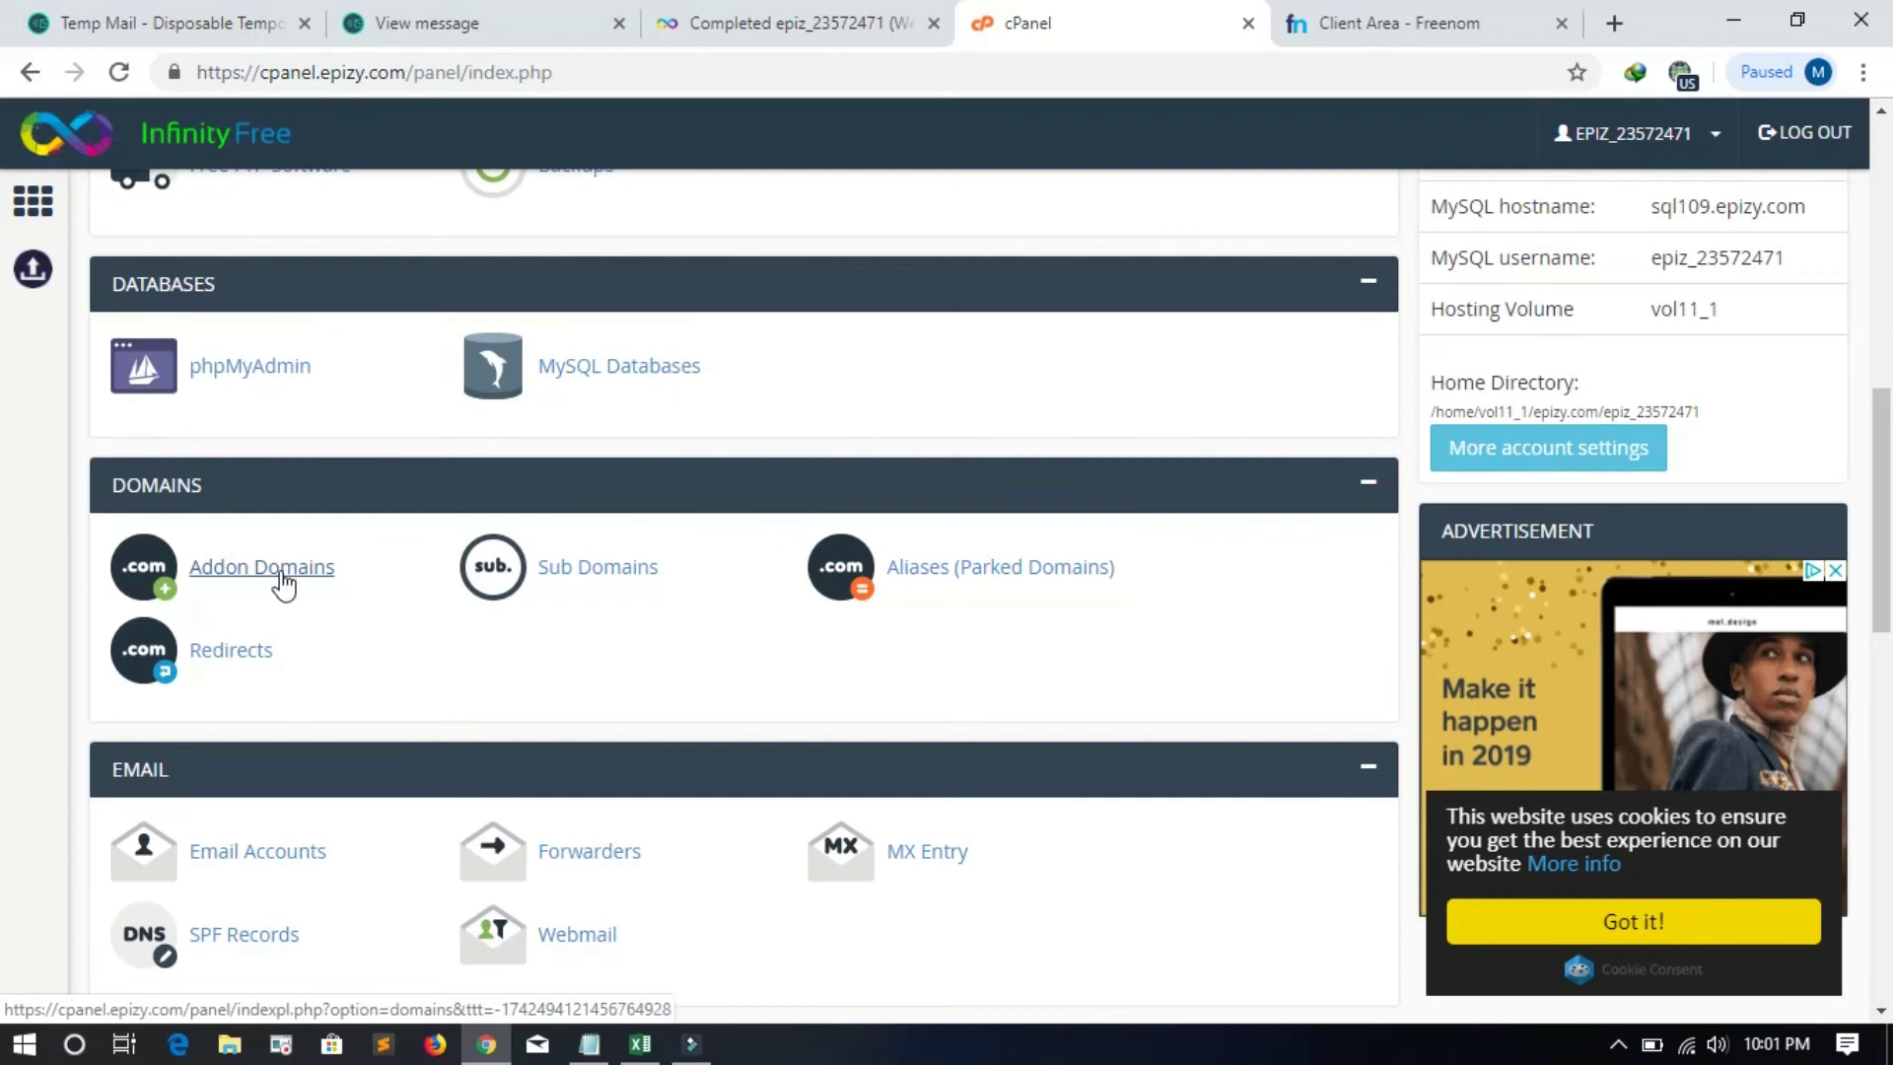
click(281, 578)
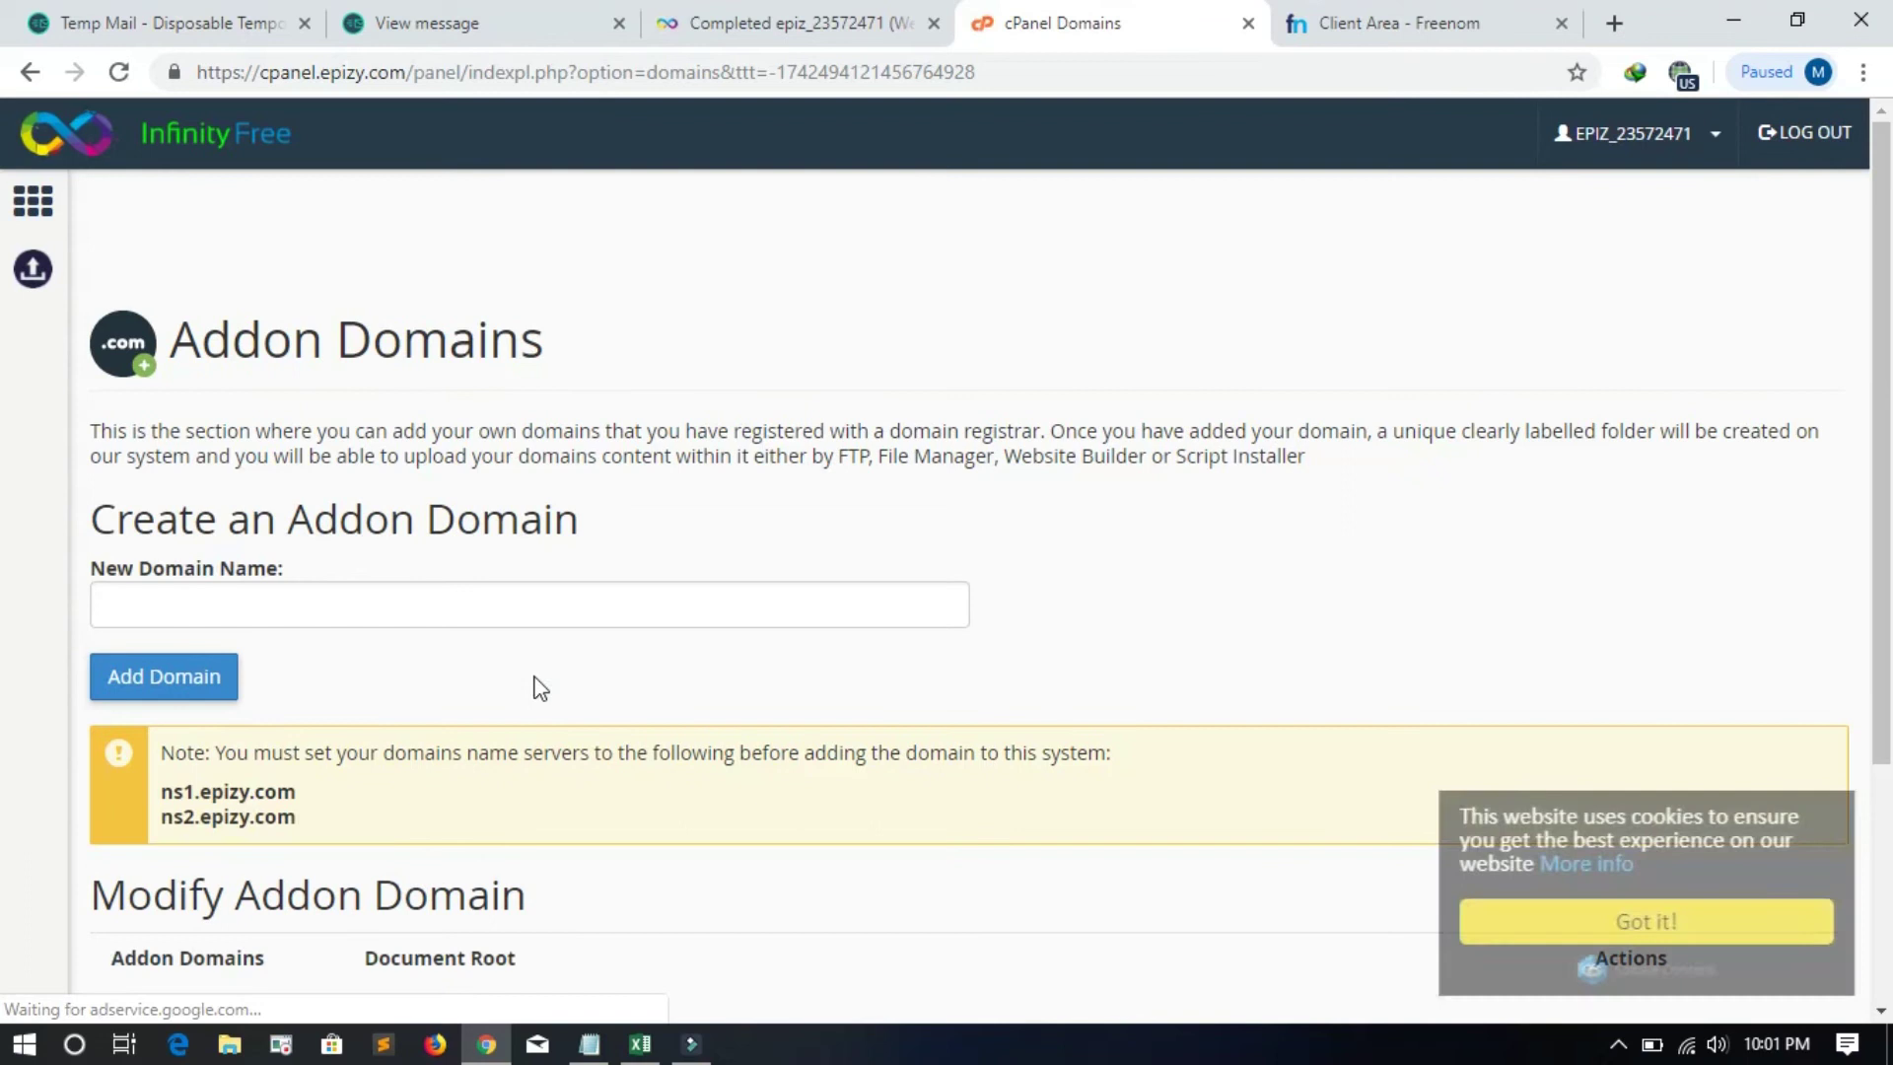
click(320, 606)
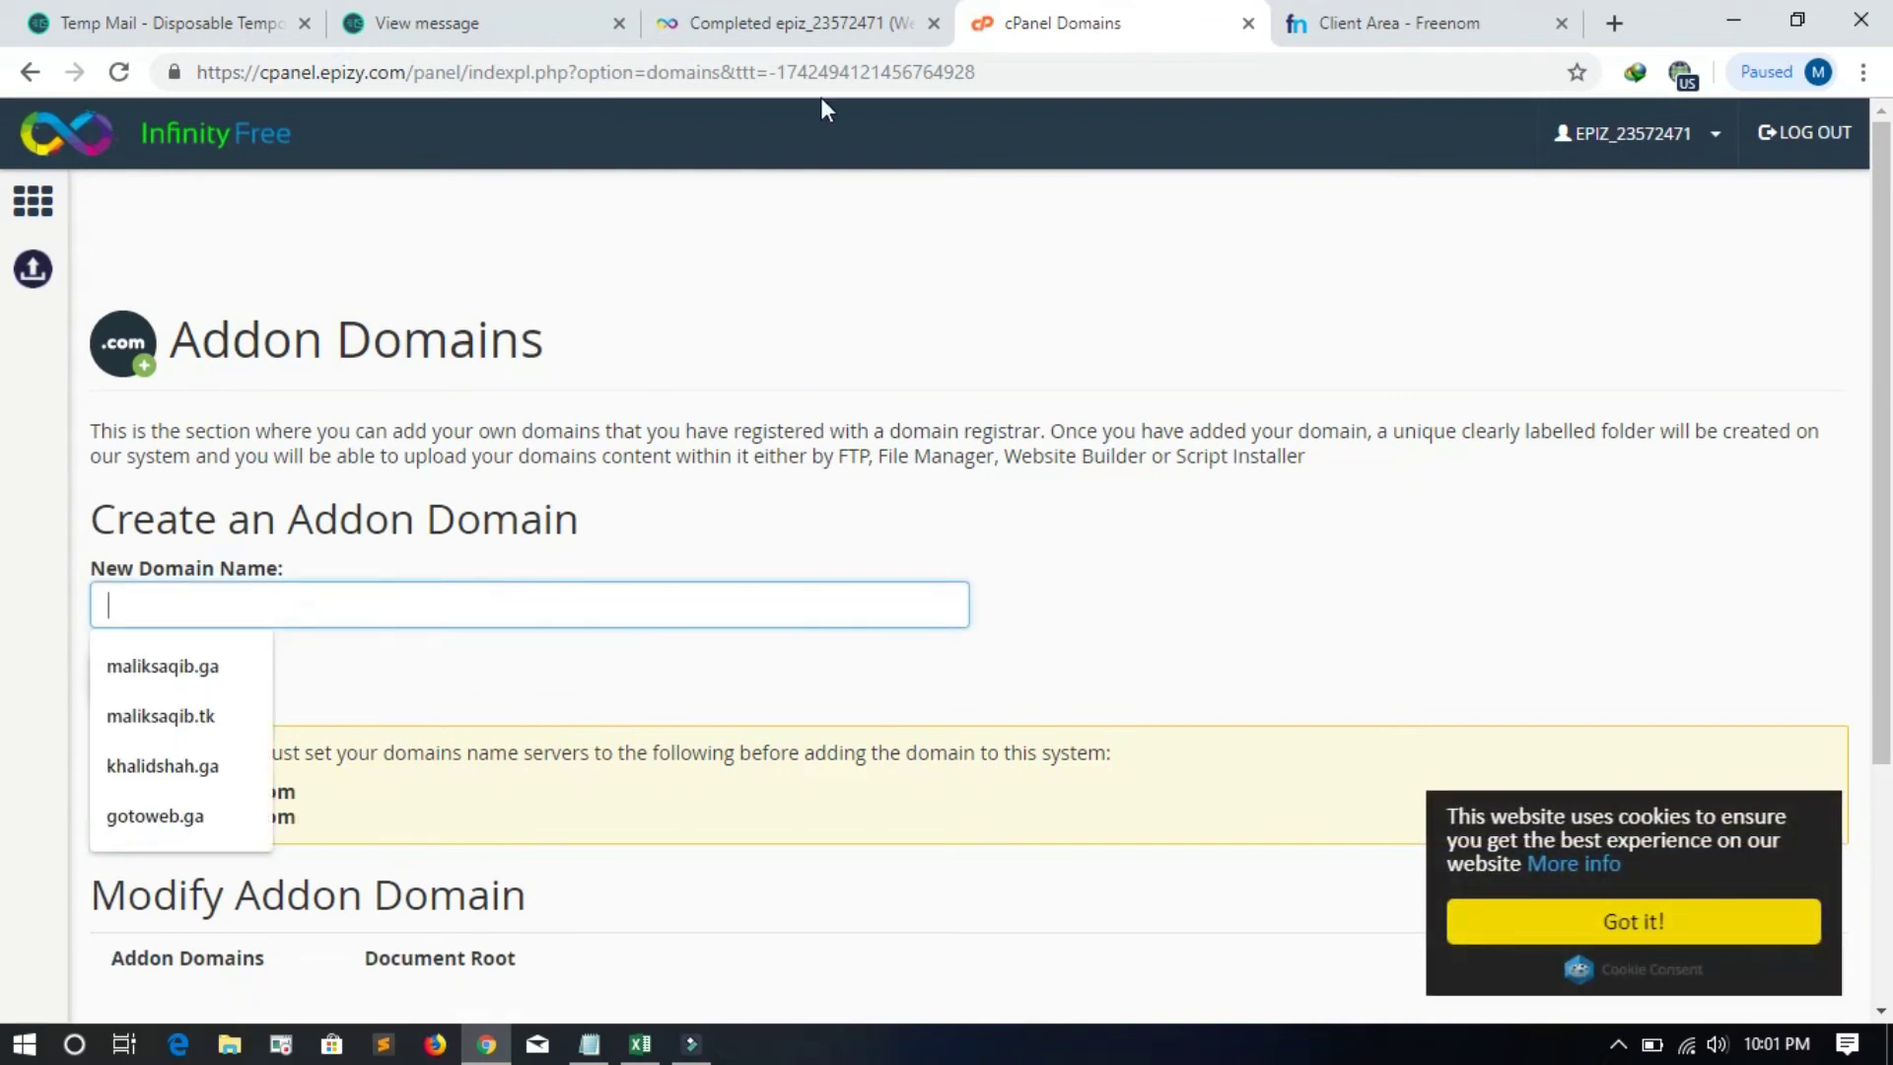
Step: Copy the registered domain name from the Freenom client area and return to the Addon Domains form
click(1321, 23)
drag(854, 283, 1234, 281)
right_click(1244, 283)
click(1291, 297)
click(1144, 28)
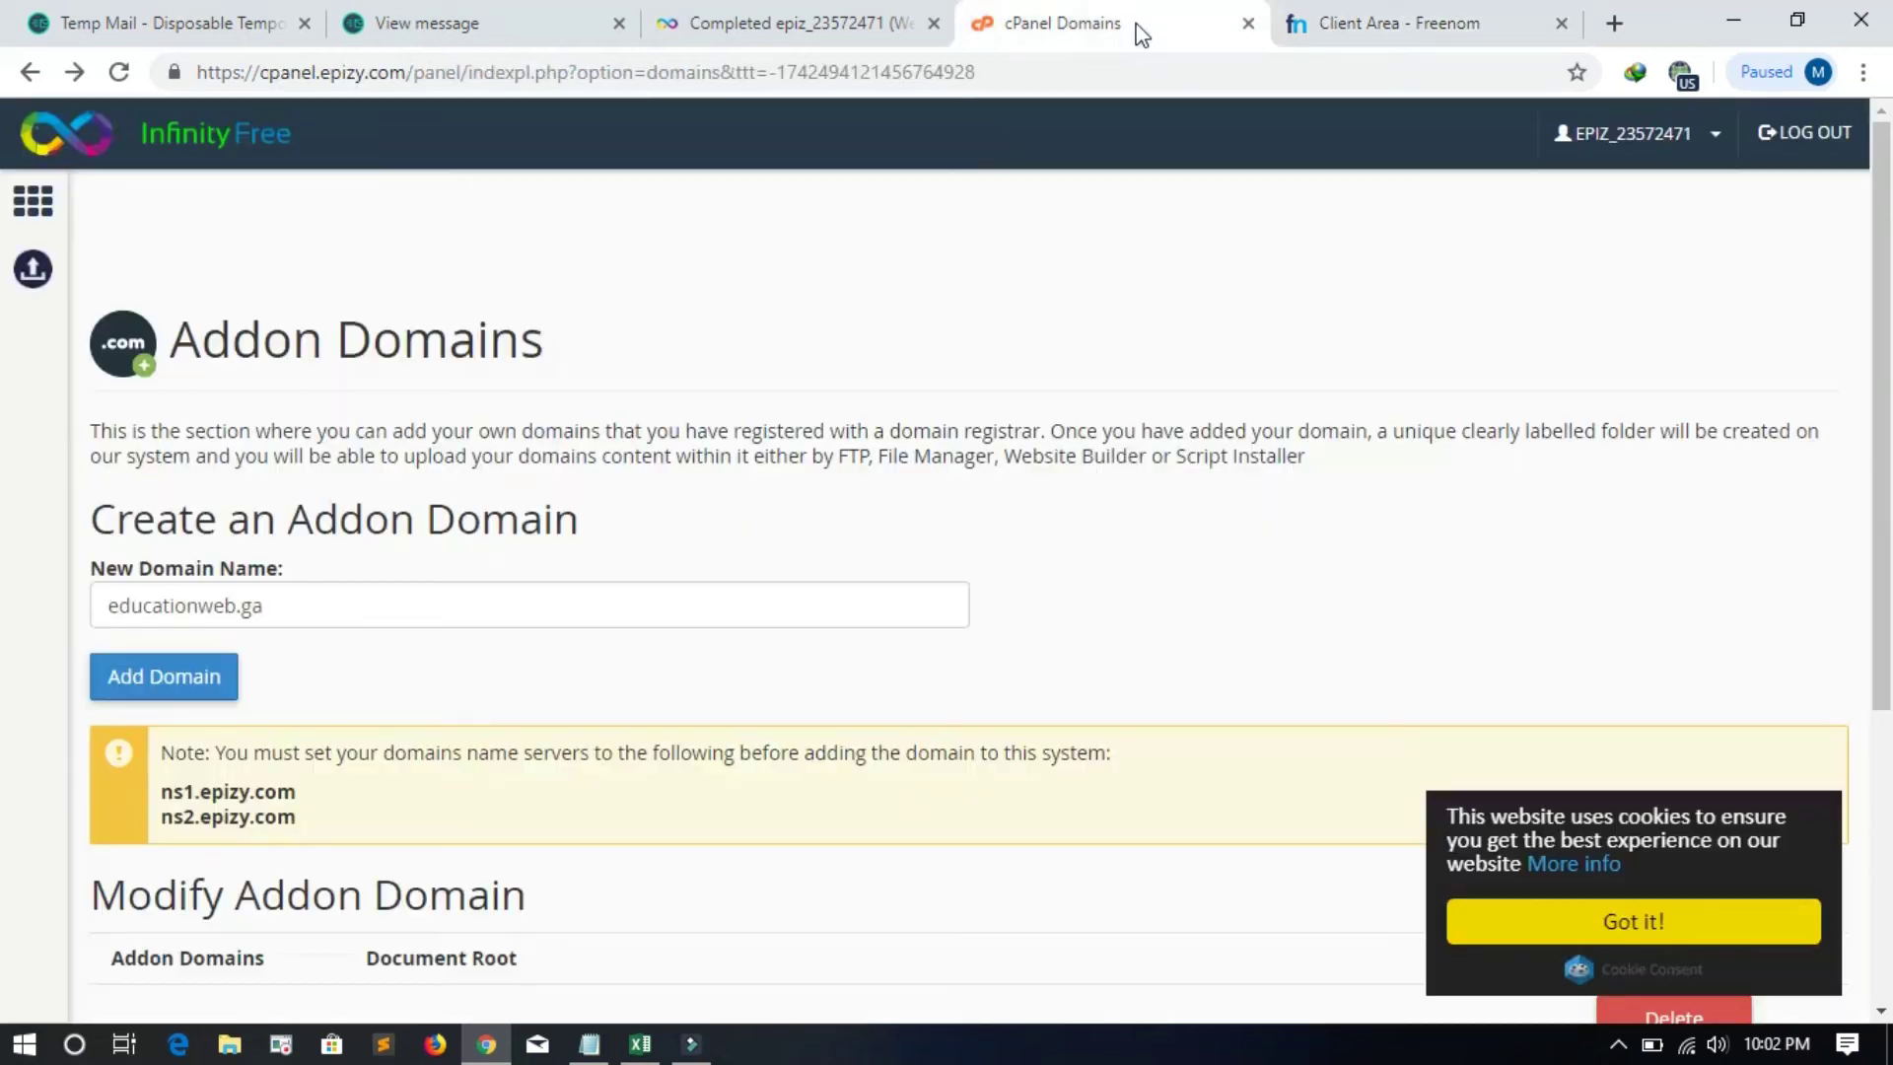
Step: Add educationweb.ga to the hosting account as an addon domain and go back to the Addon Domains page
click(467, 611)
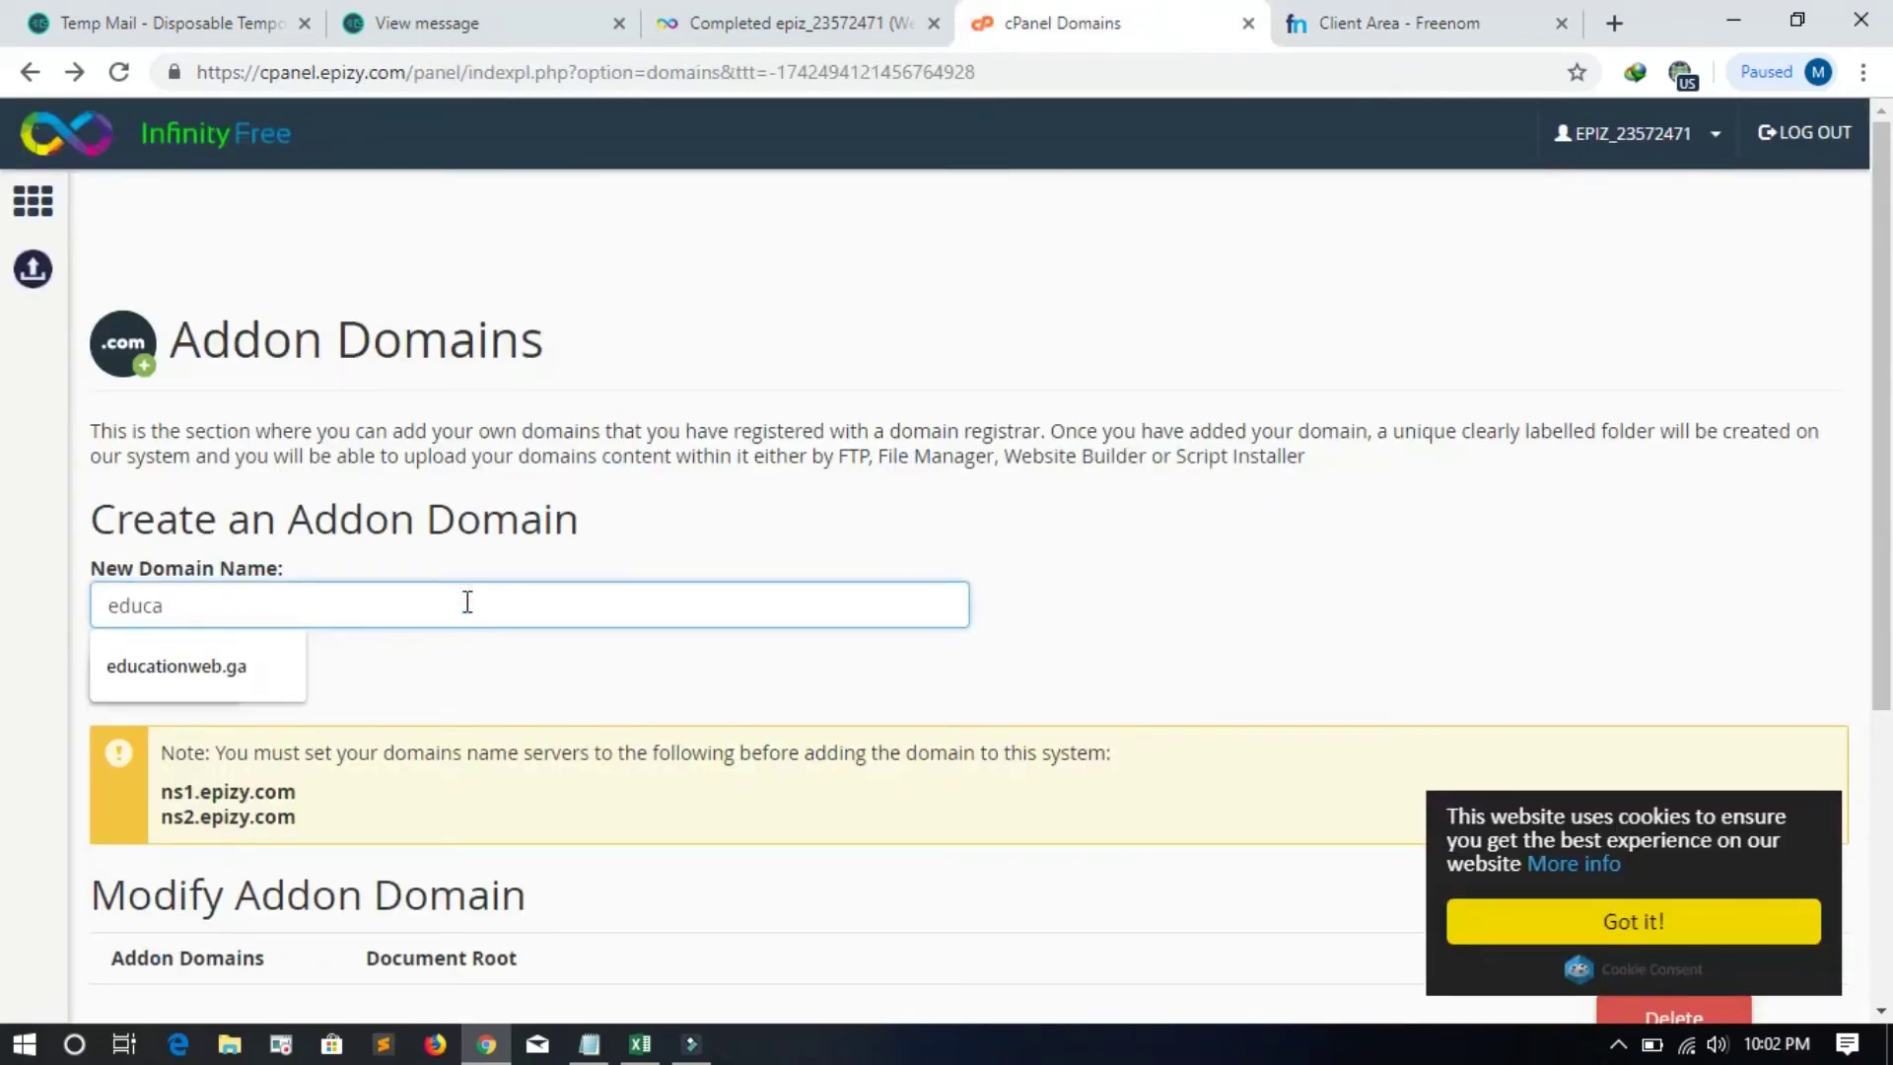
key(BackSpace)
key(BackSpace)
key(BackSpace)
key(BackSpace)
key(BackSpace)
key(ctrl+v)
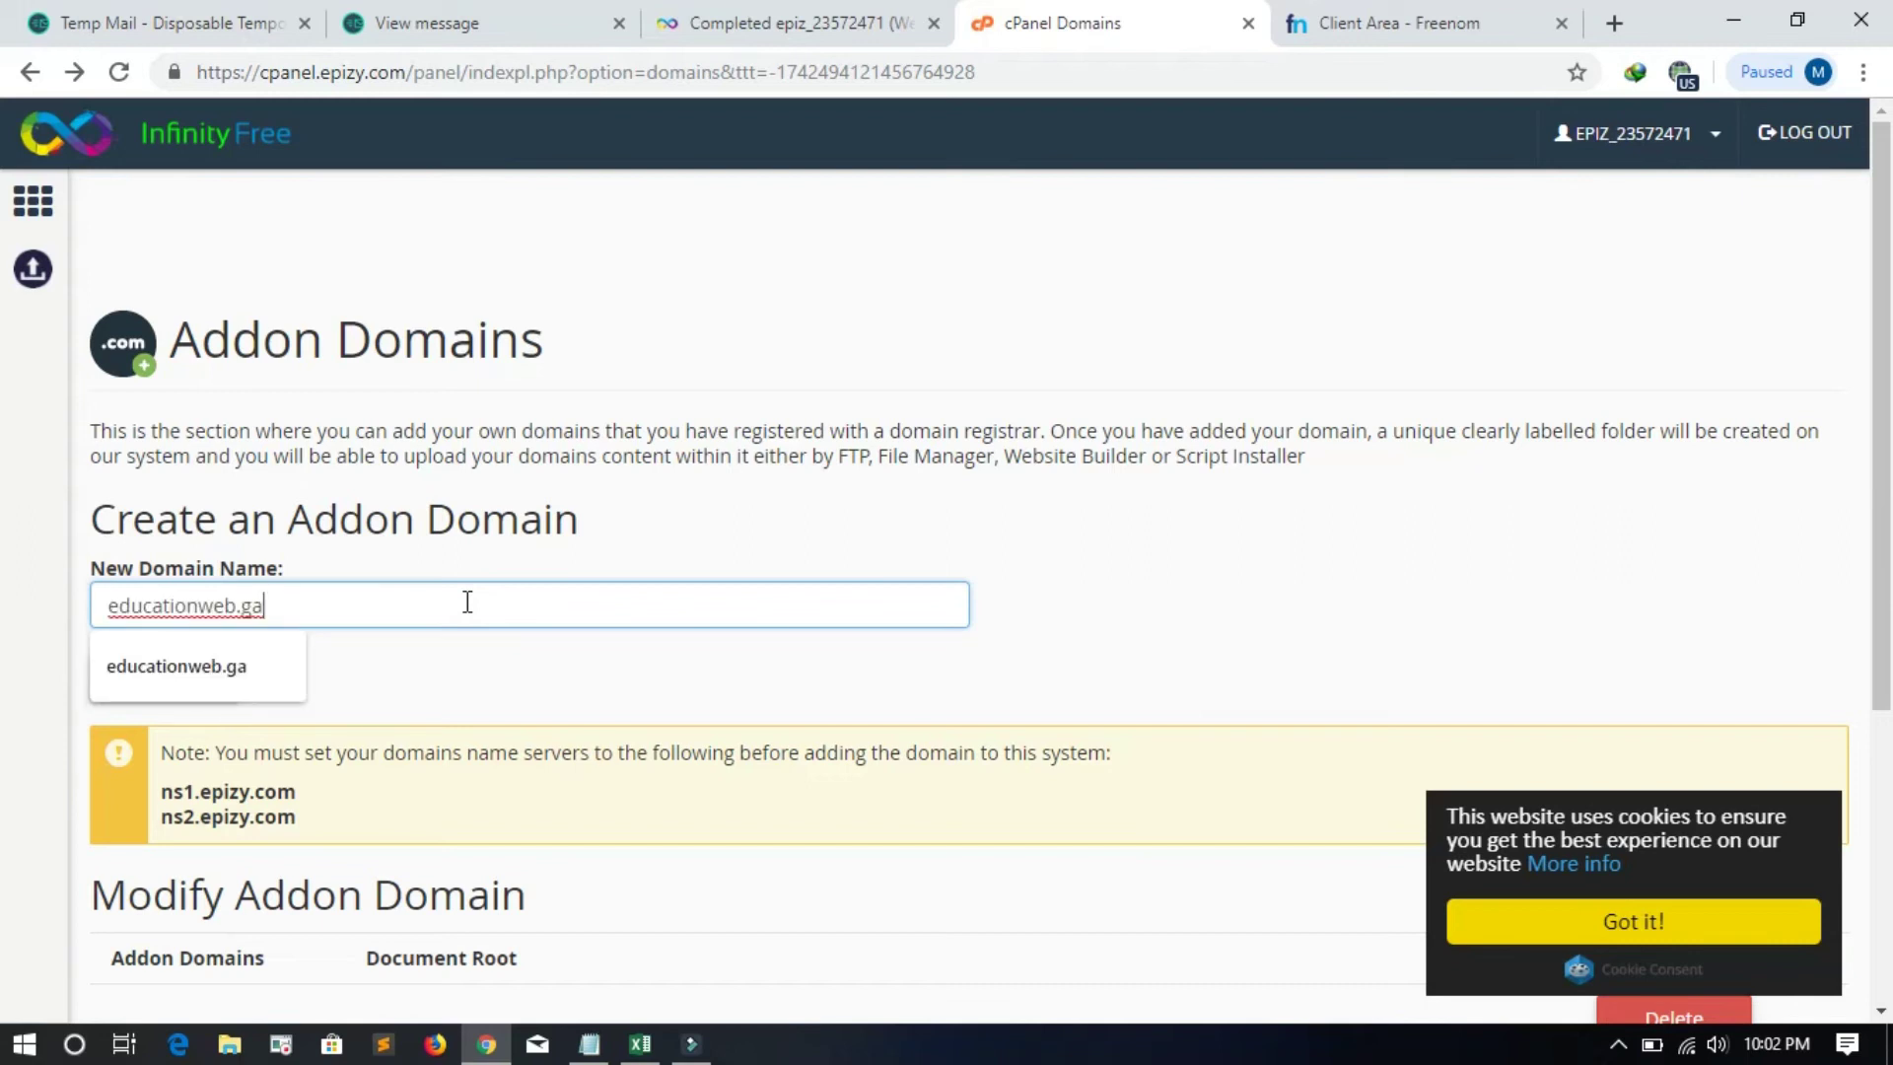
click(481, 665)
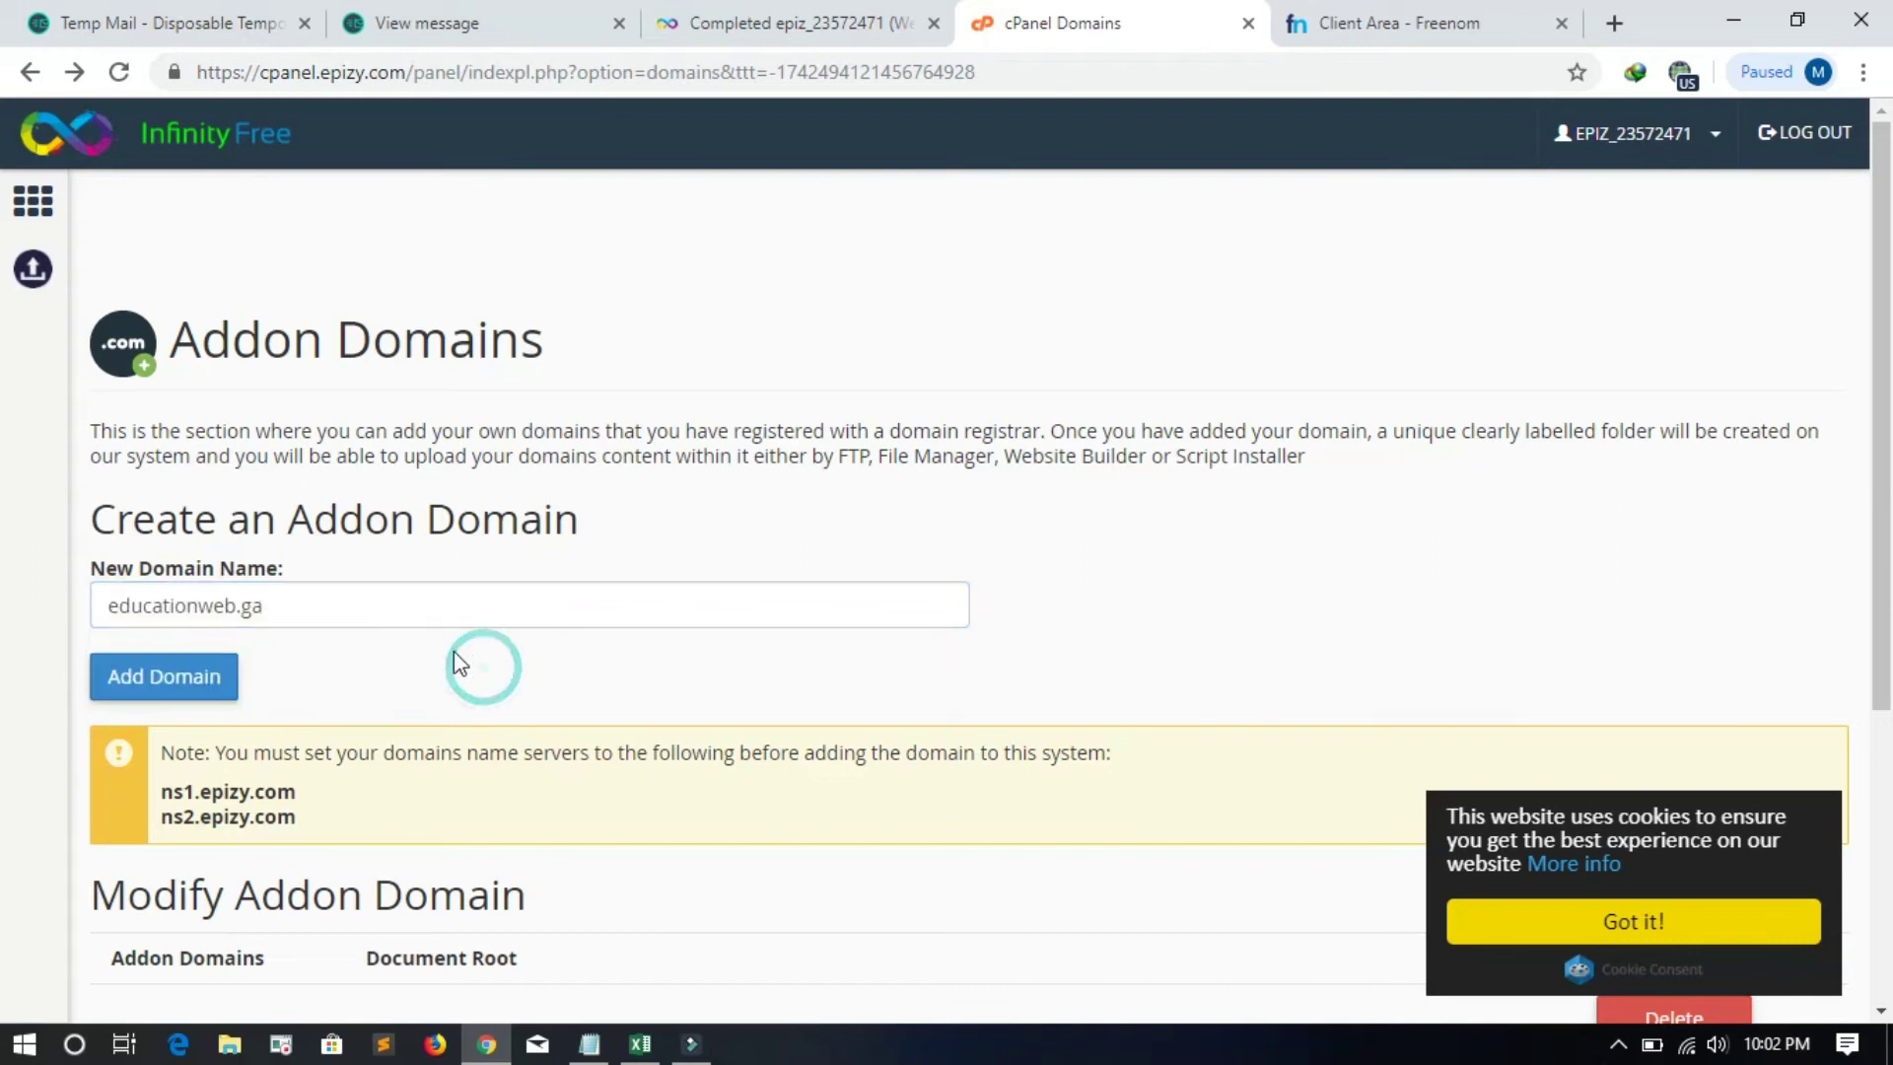
click(180, 688)
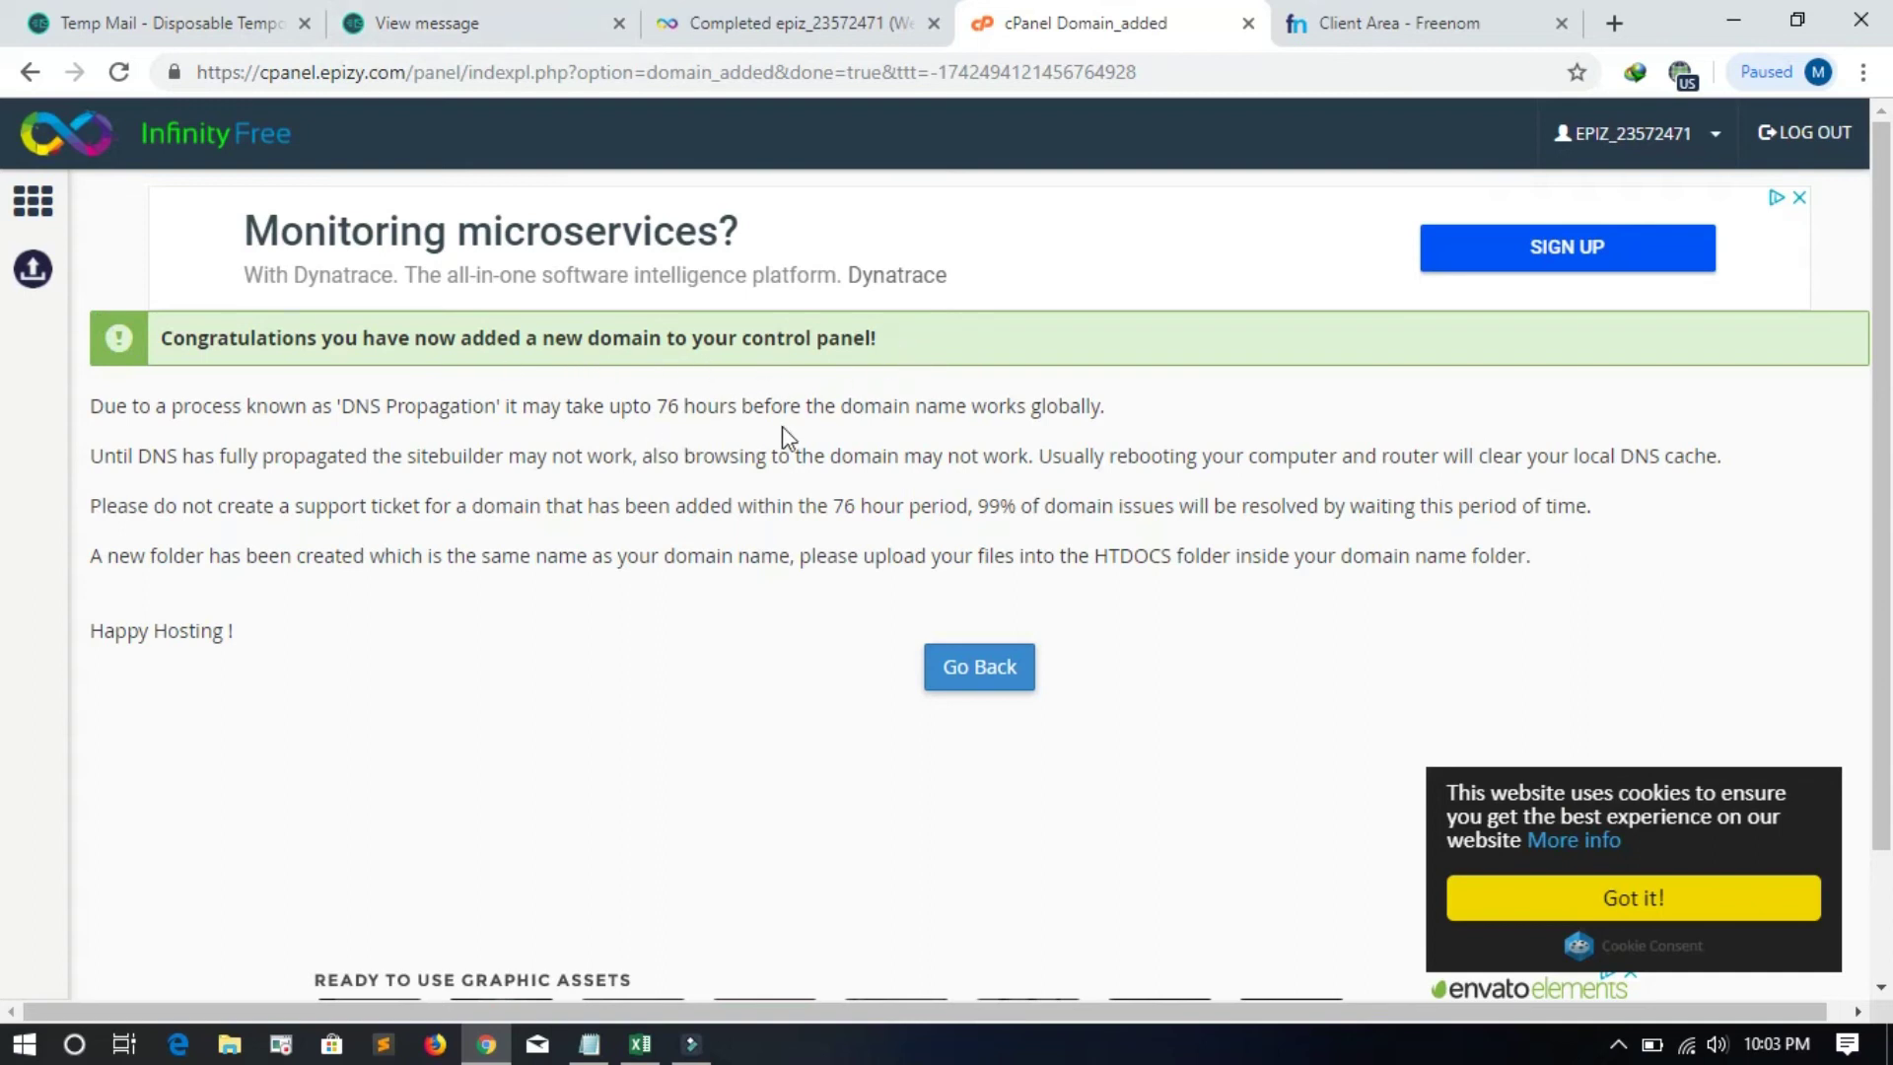
click(997, 678)
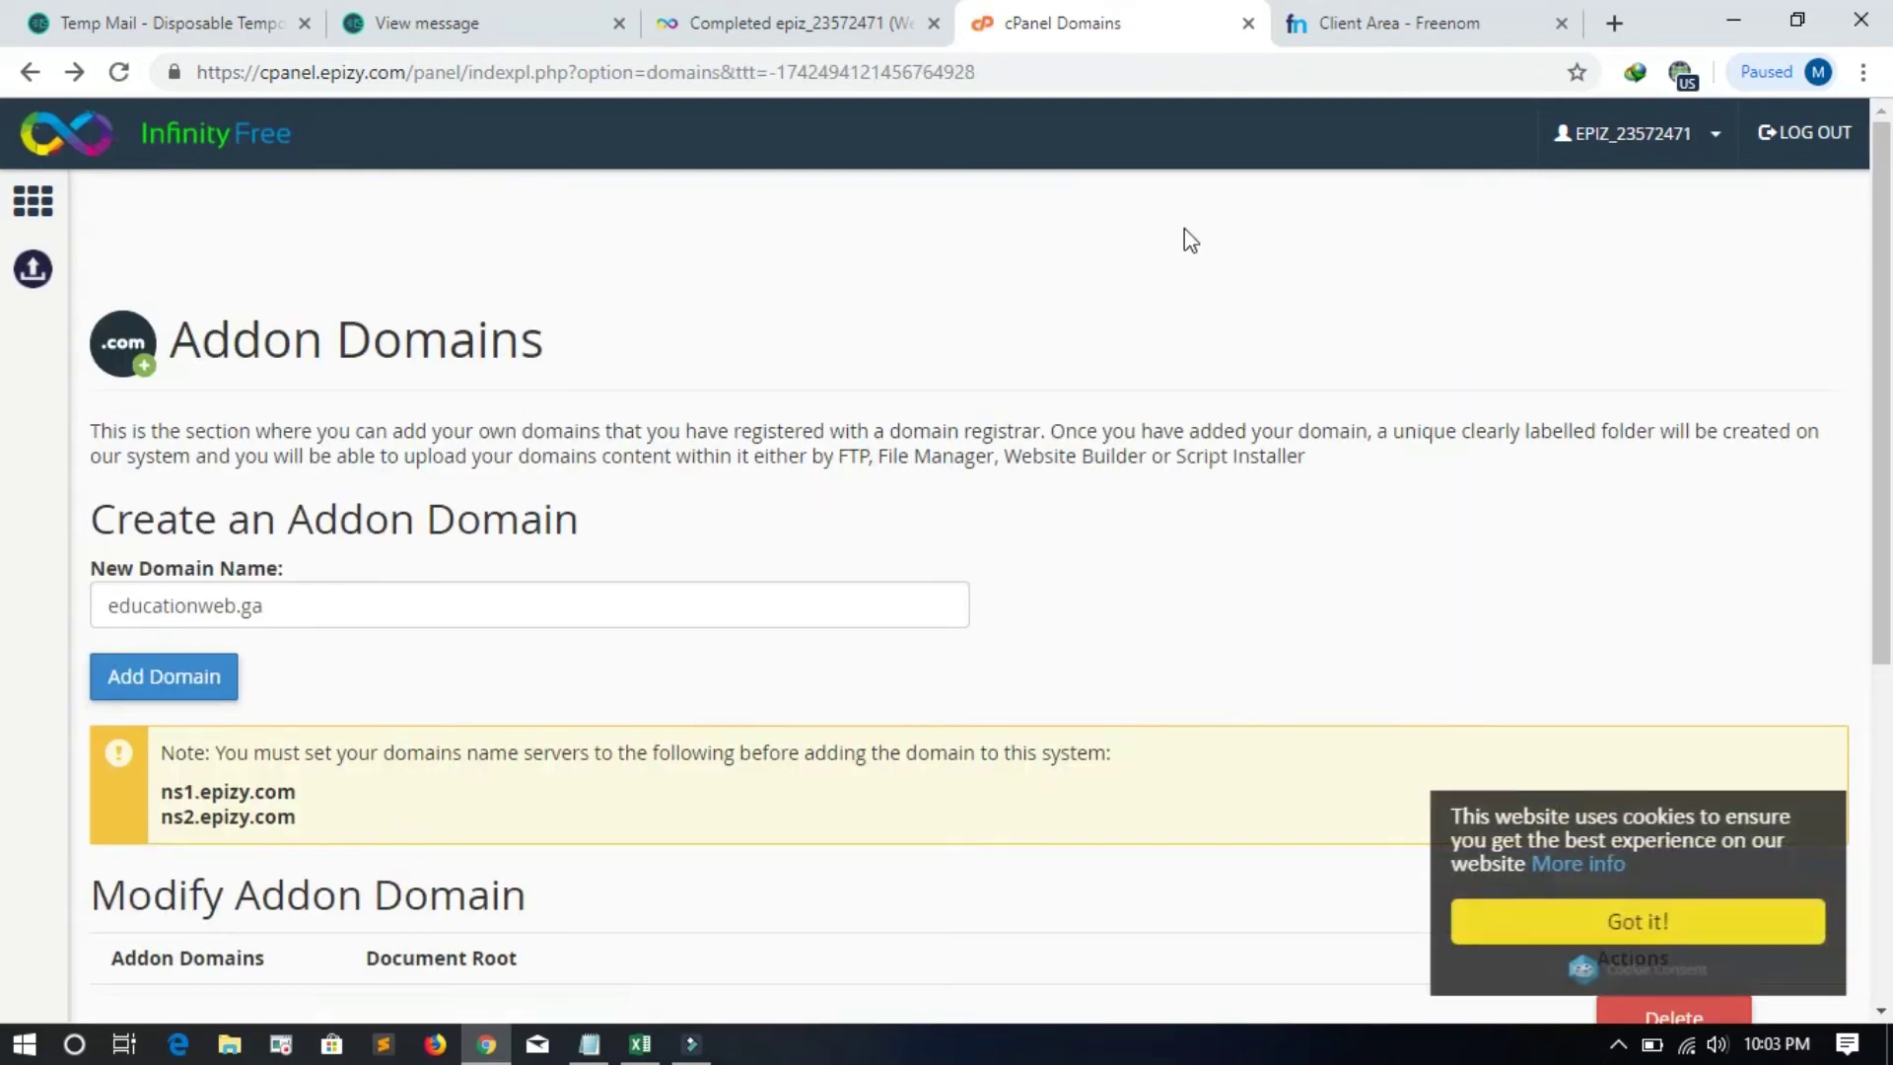
Step: Close the Freenom page and load educationweb.ga in a new browser tab to check the site
click(1561, 24)
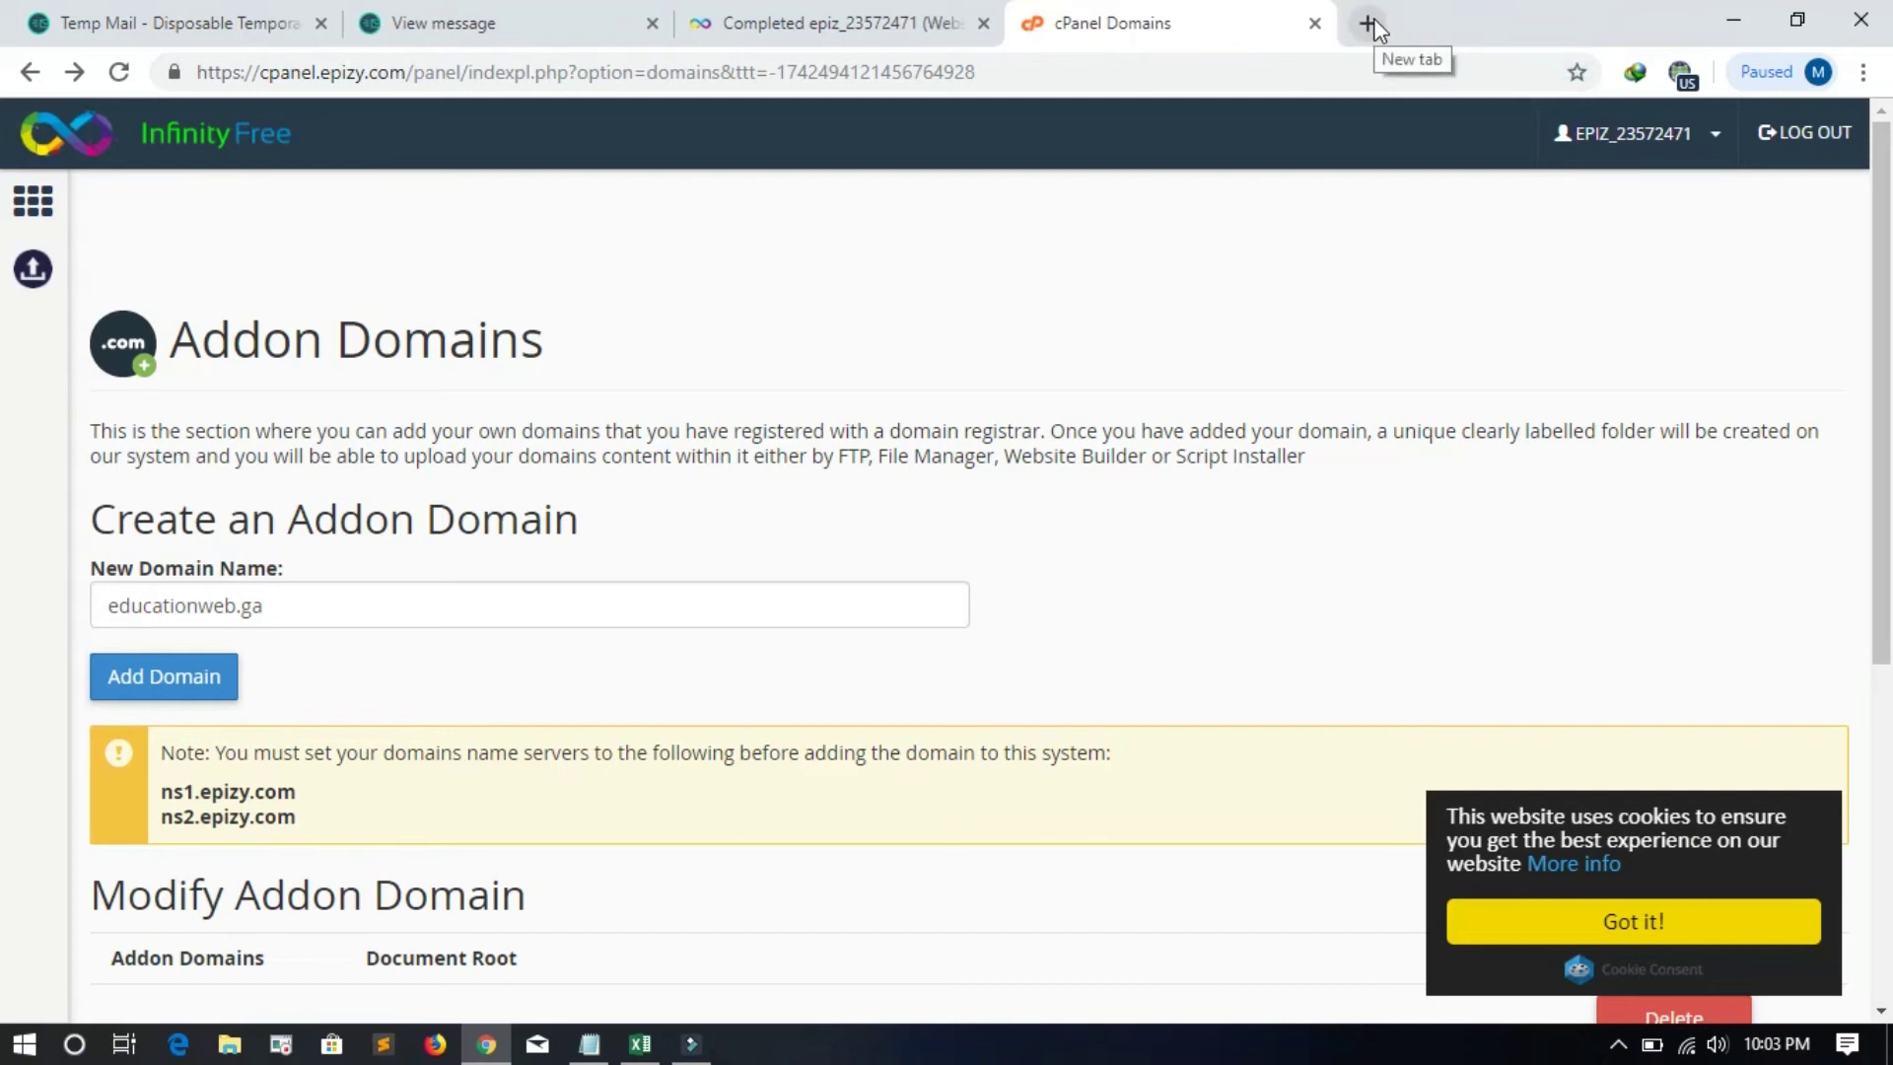
click(1374, 20)
right_click(1047, 72)
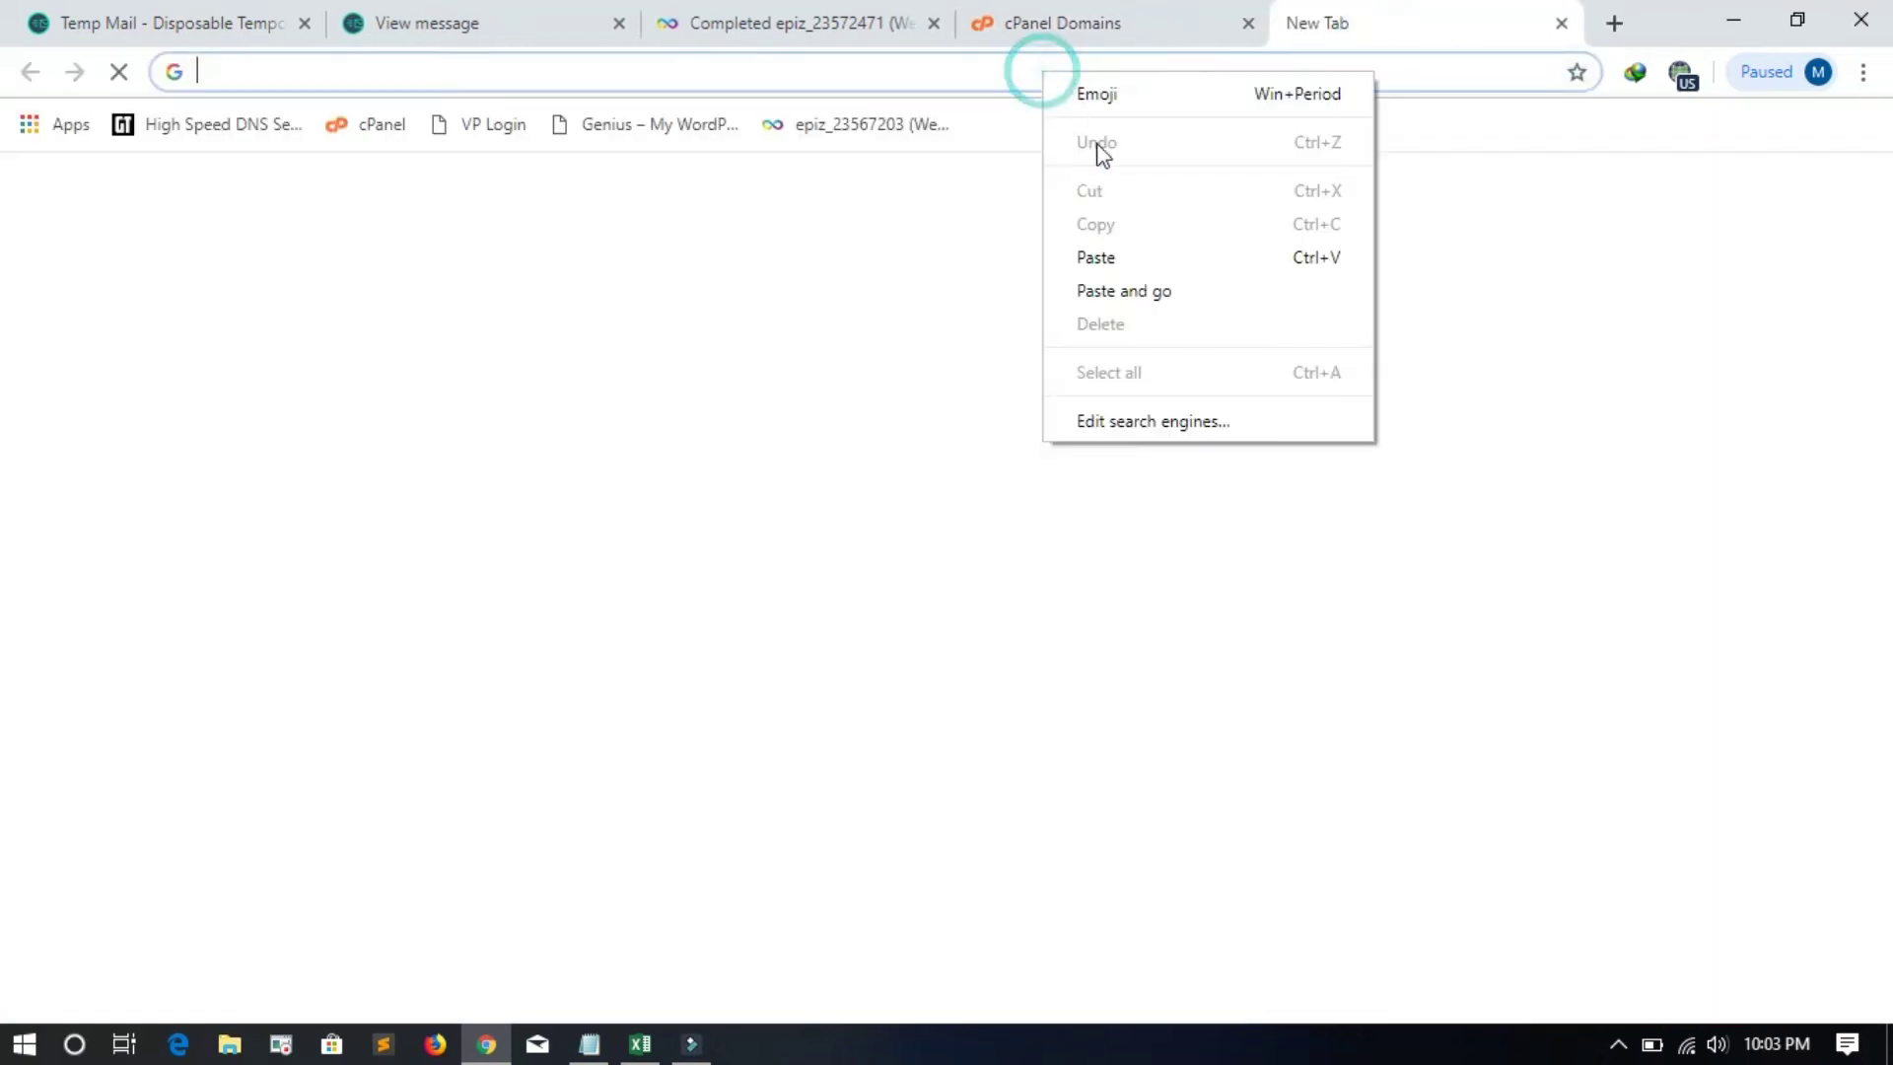
click(1106, 258)
click(443, 72)
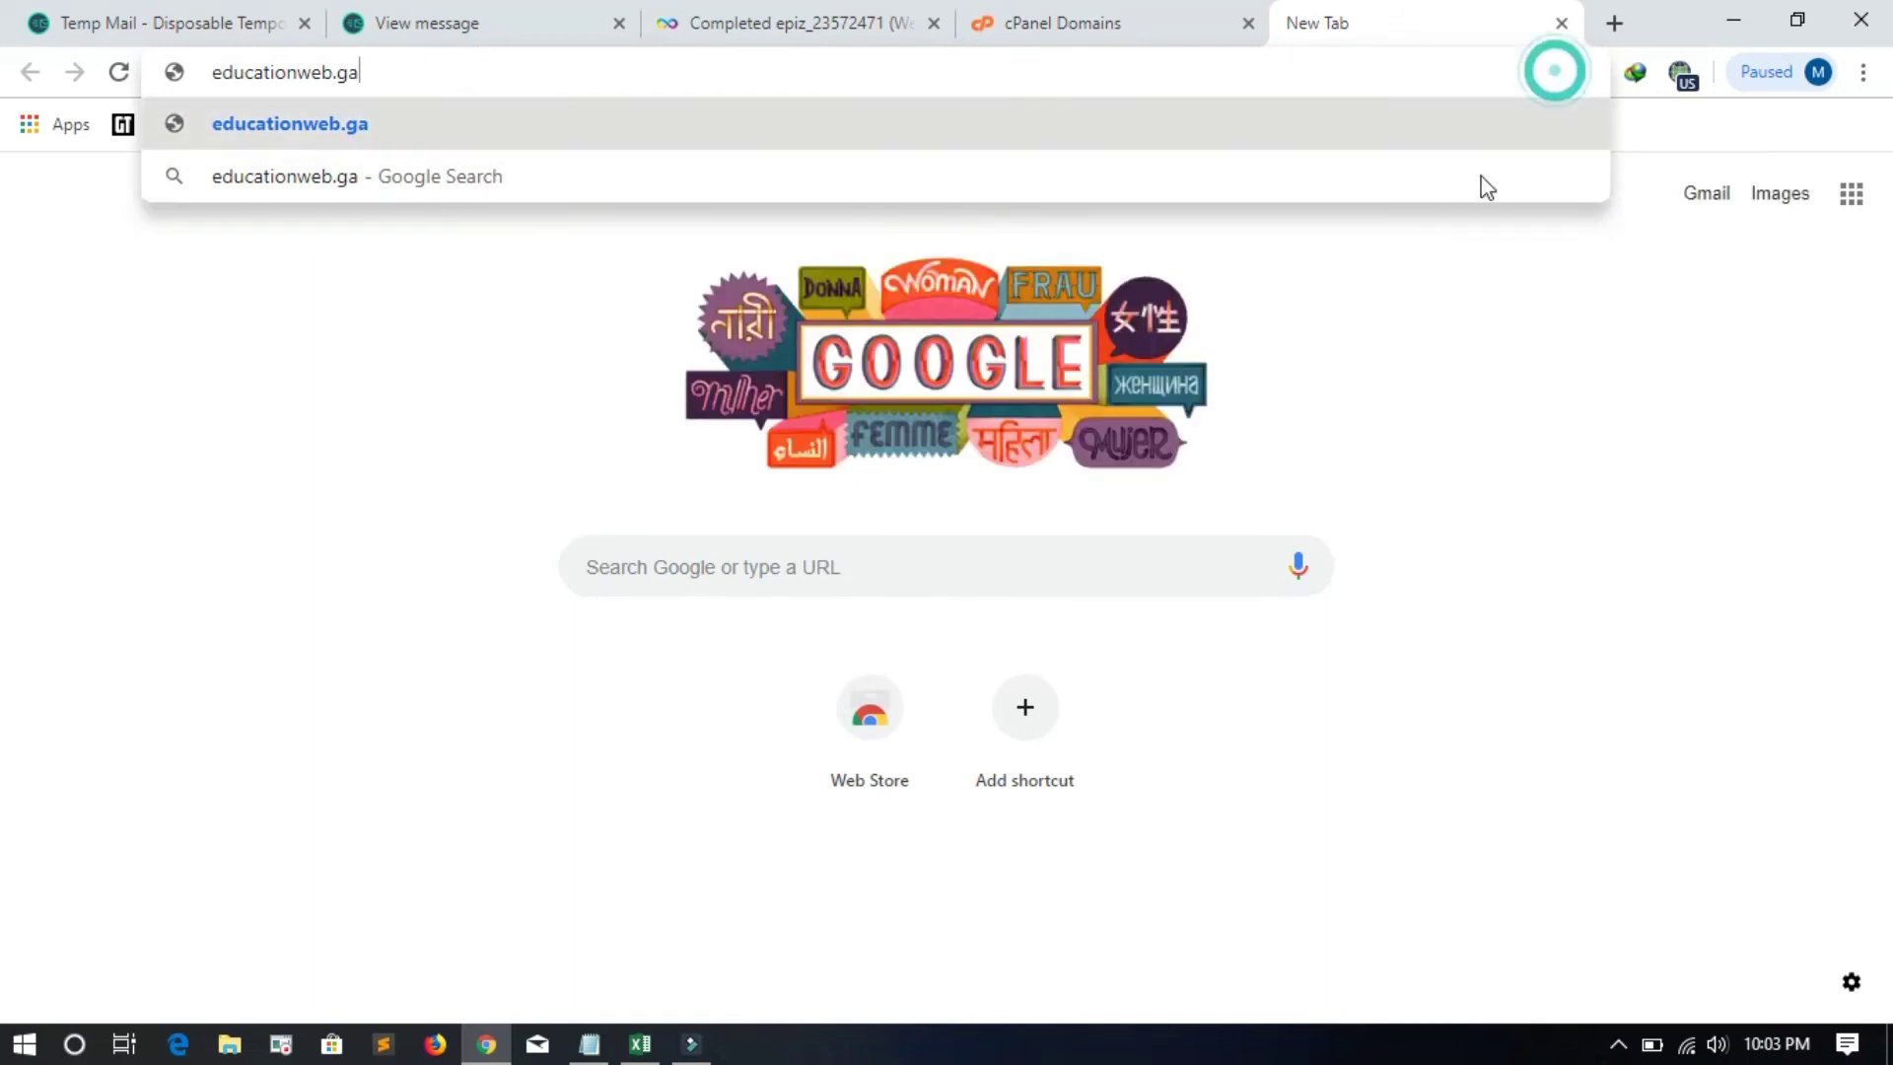
click(1521, 308)
click(1077, 72)
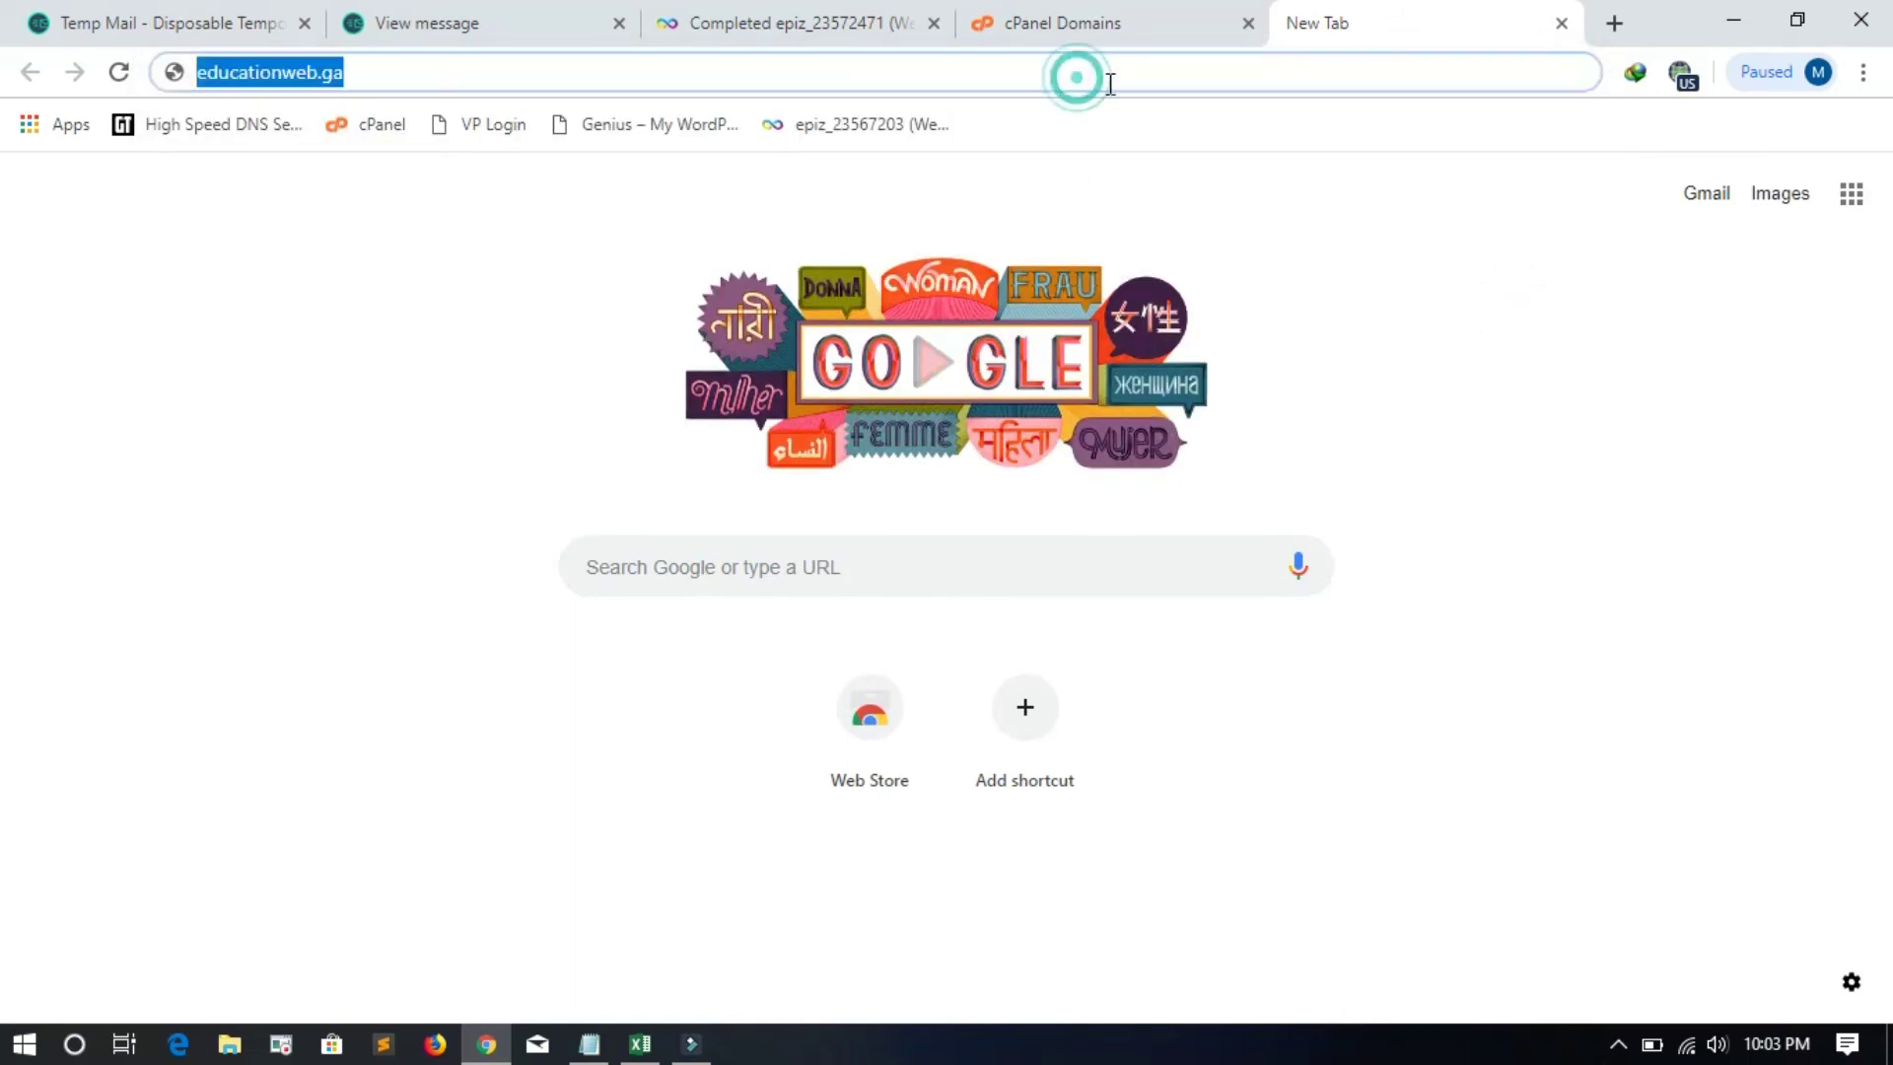
key(Return)
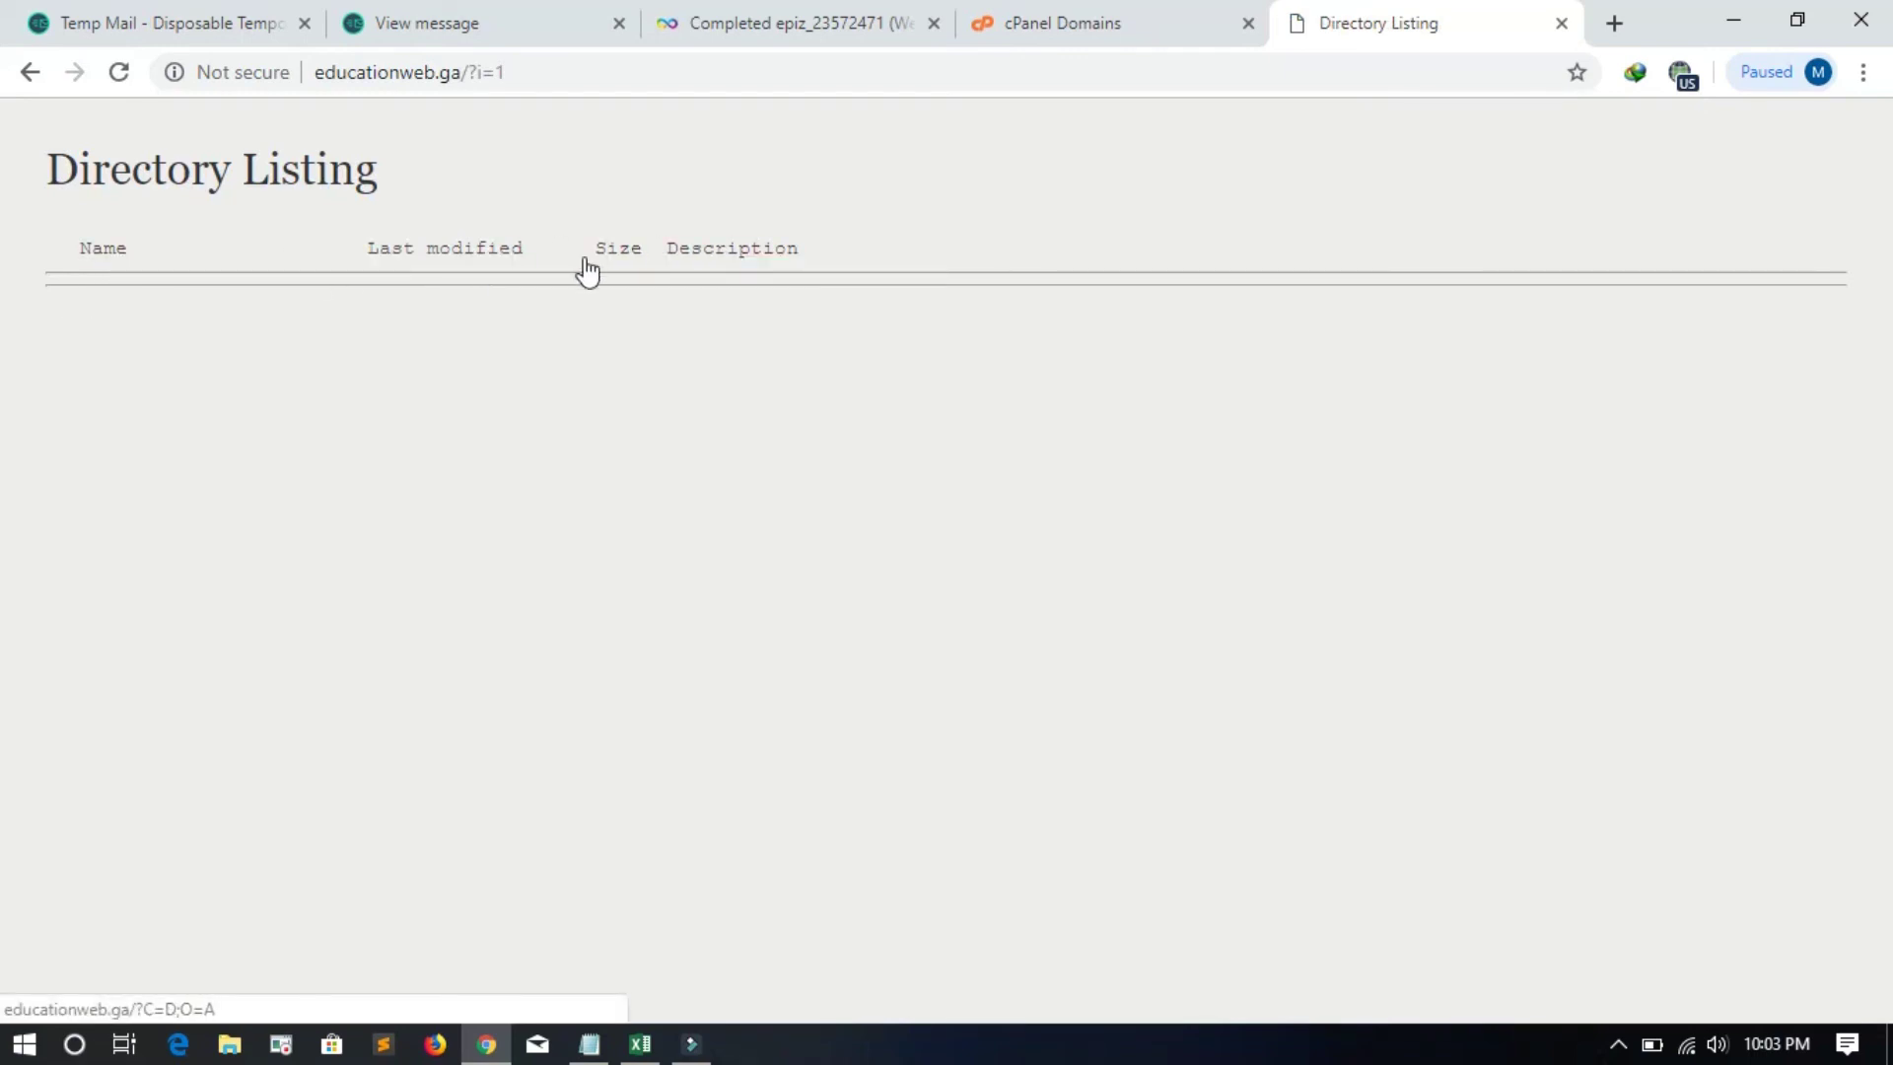
Step: Close the educationweb.ga site and return to the control panel's home page
click(1561, 22)
scroll(592, 385, down, 3)
scroll(296, 286, up, 3)
click(47, 203)
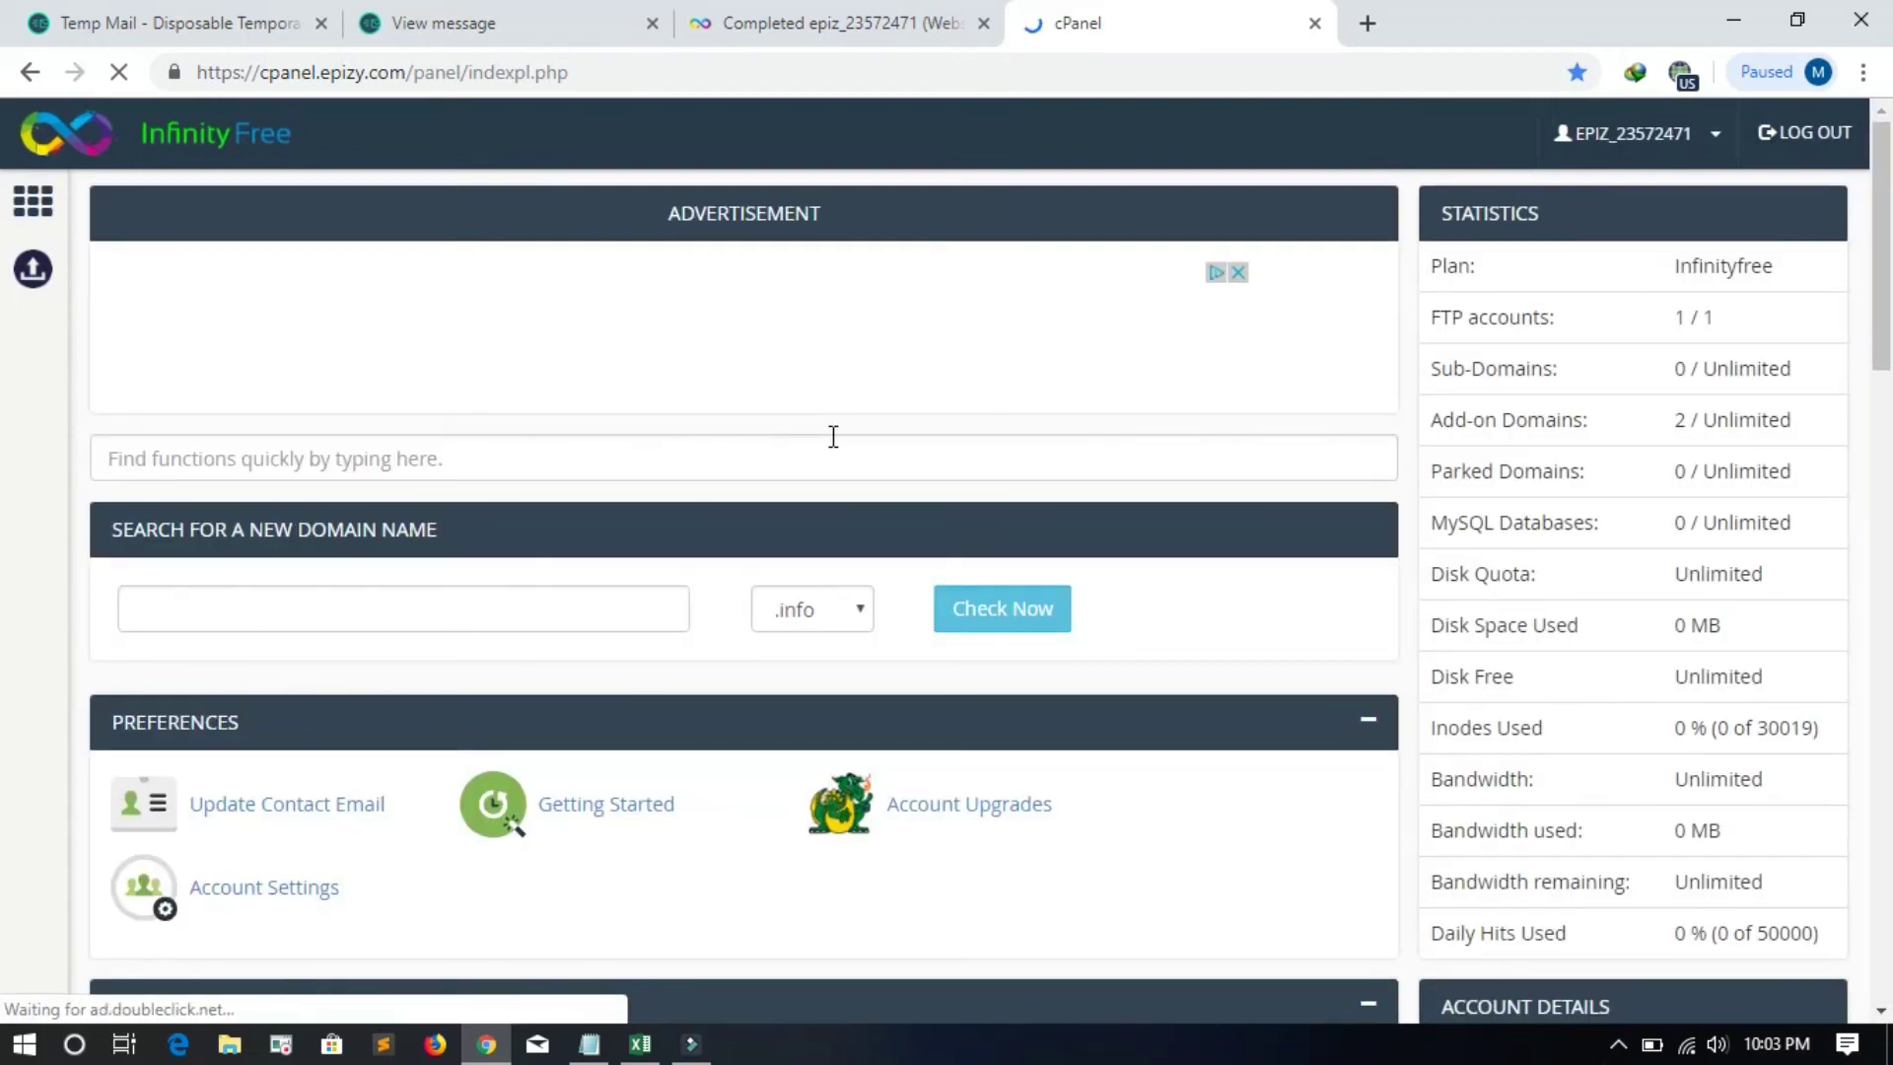
scroll(726, 442, down, 10)
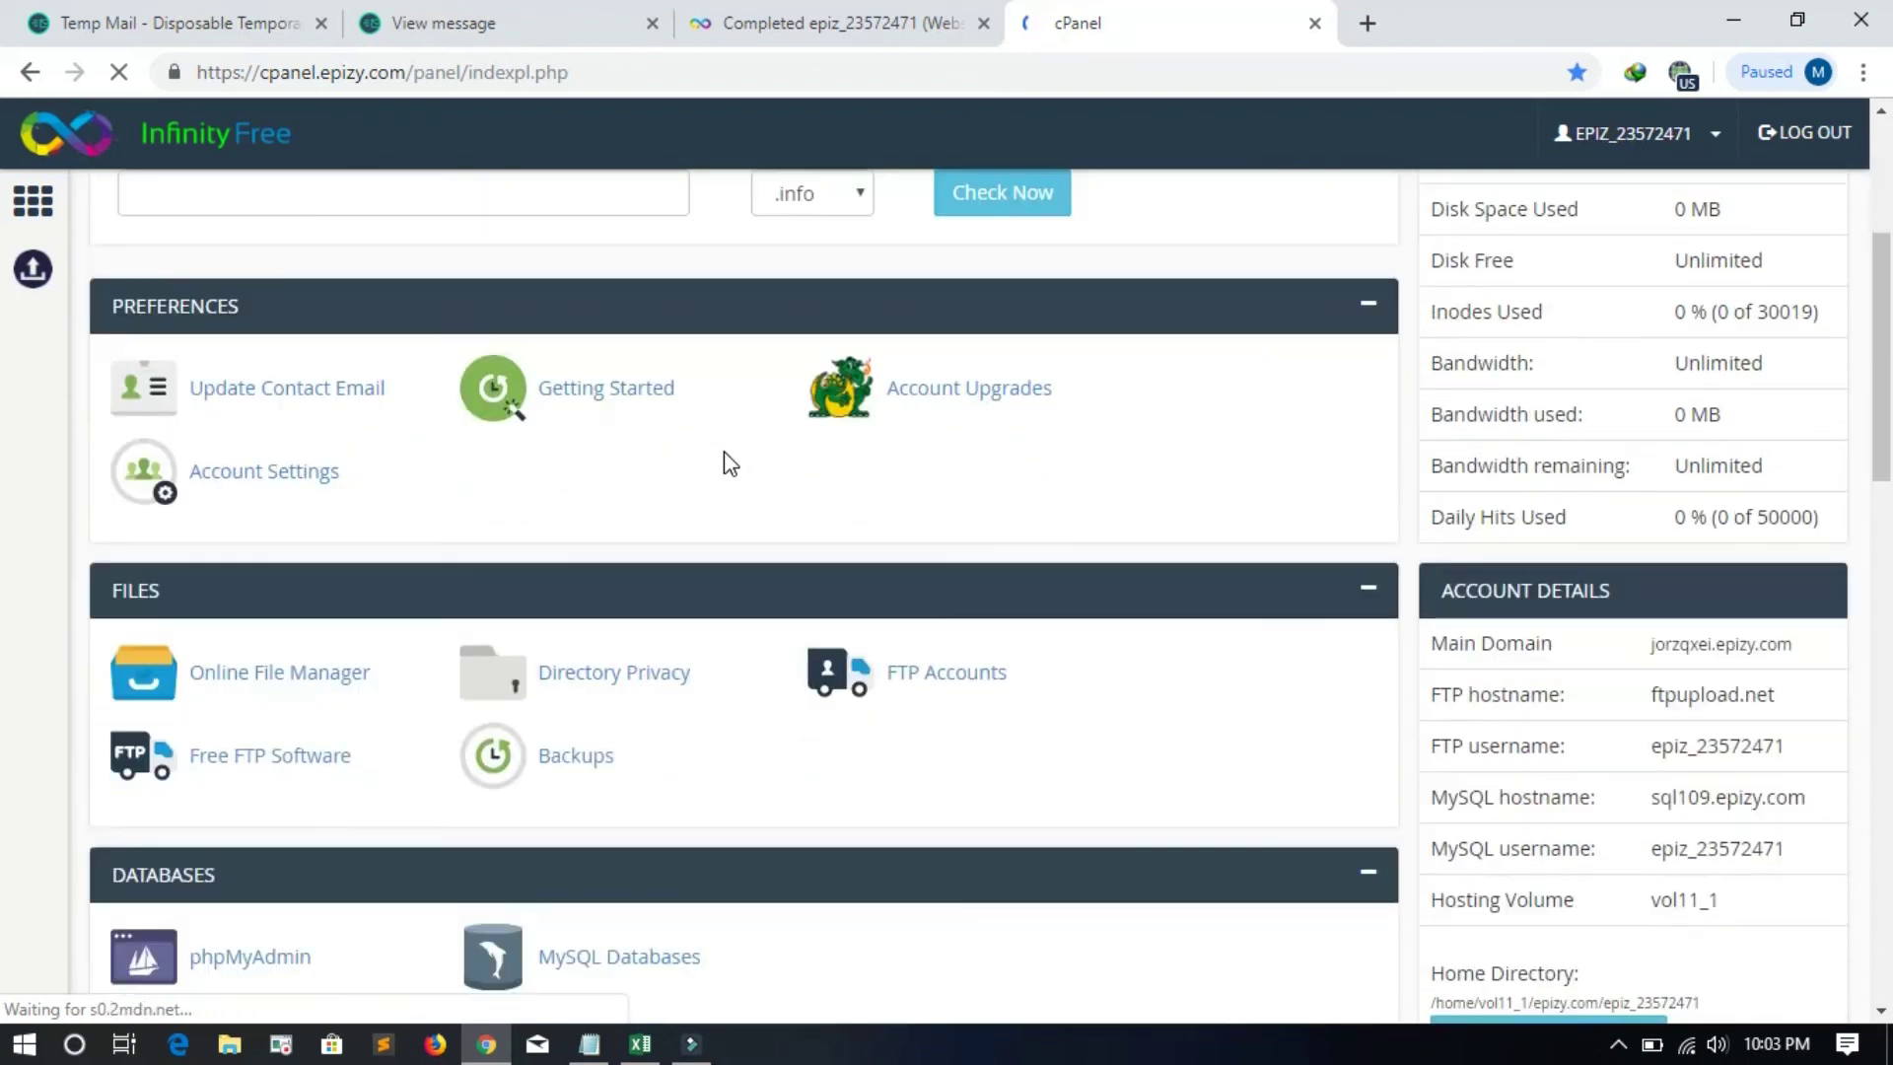
scroll(712, 464, up, 10)
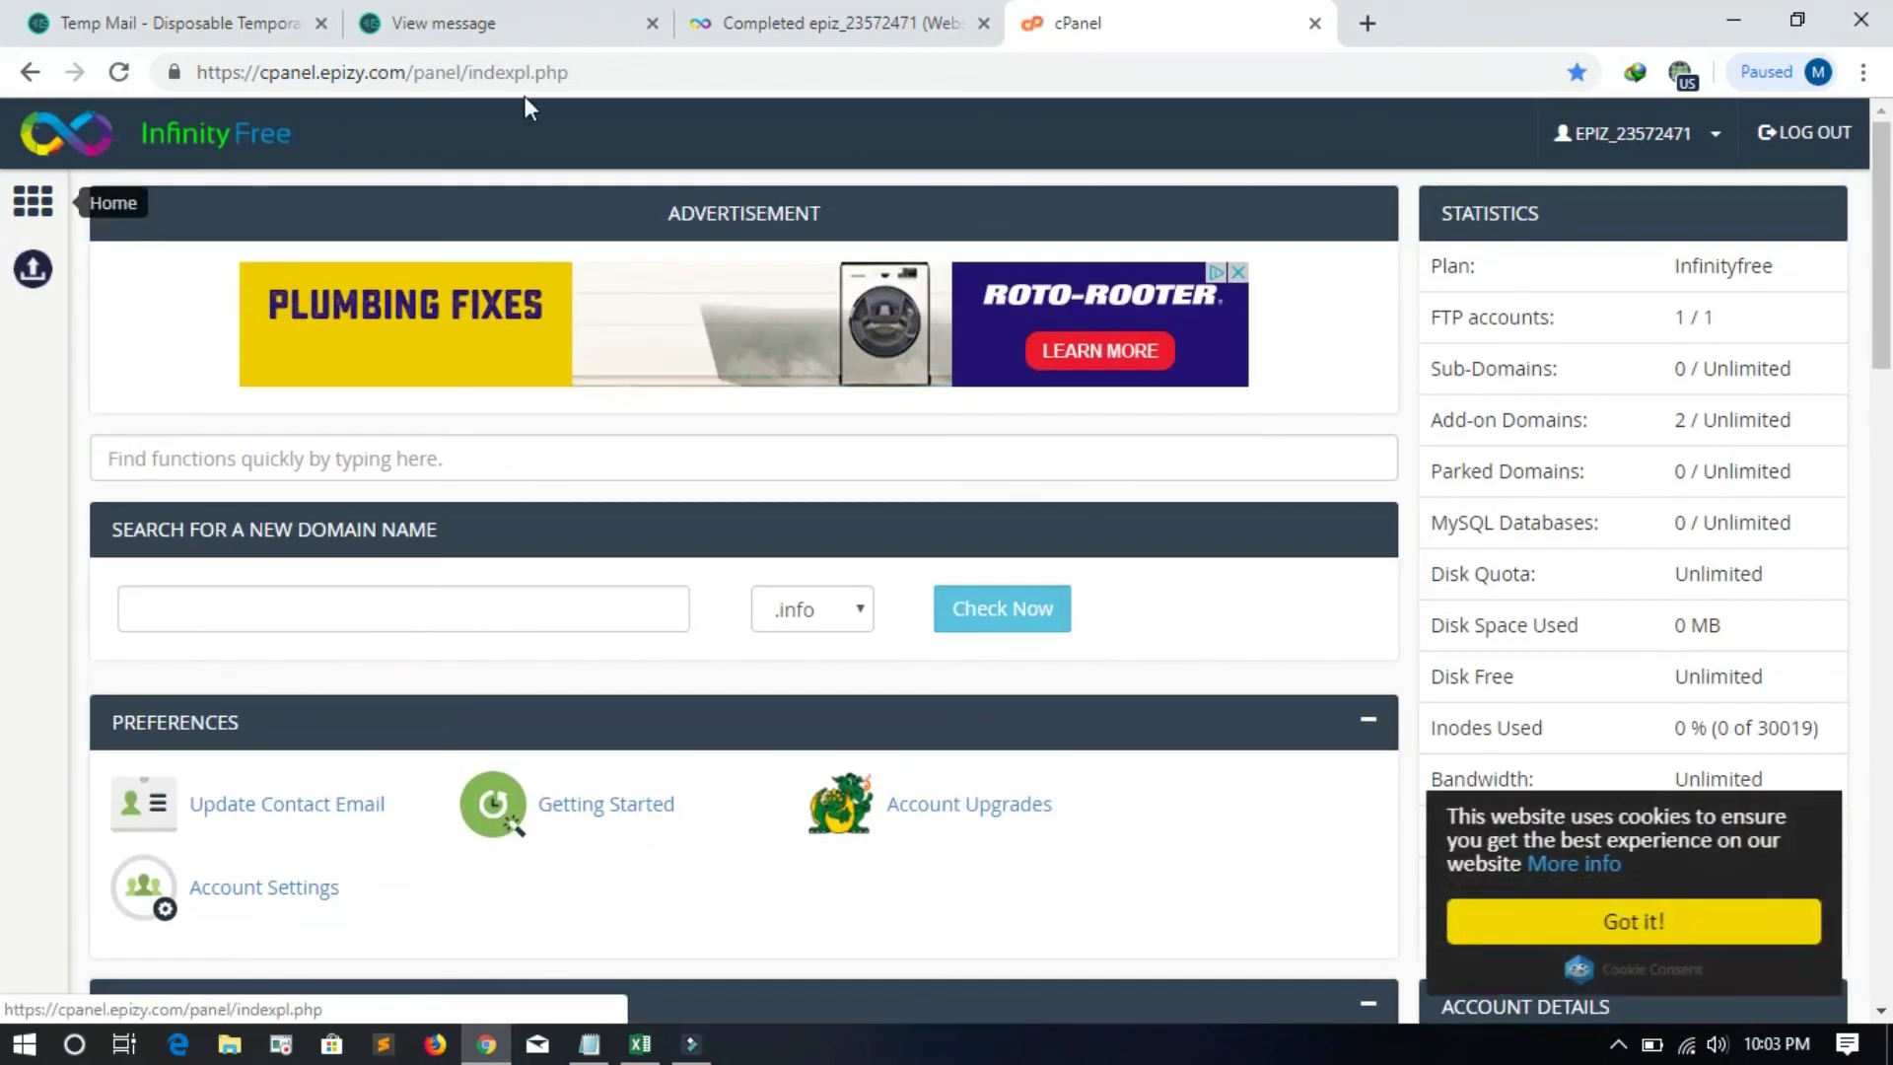
Step: Open the hosting account's page in the InfinityFree client area and examine its account details, briefly revealing the password
click(764, 24)
click(195, 606)
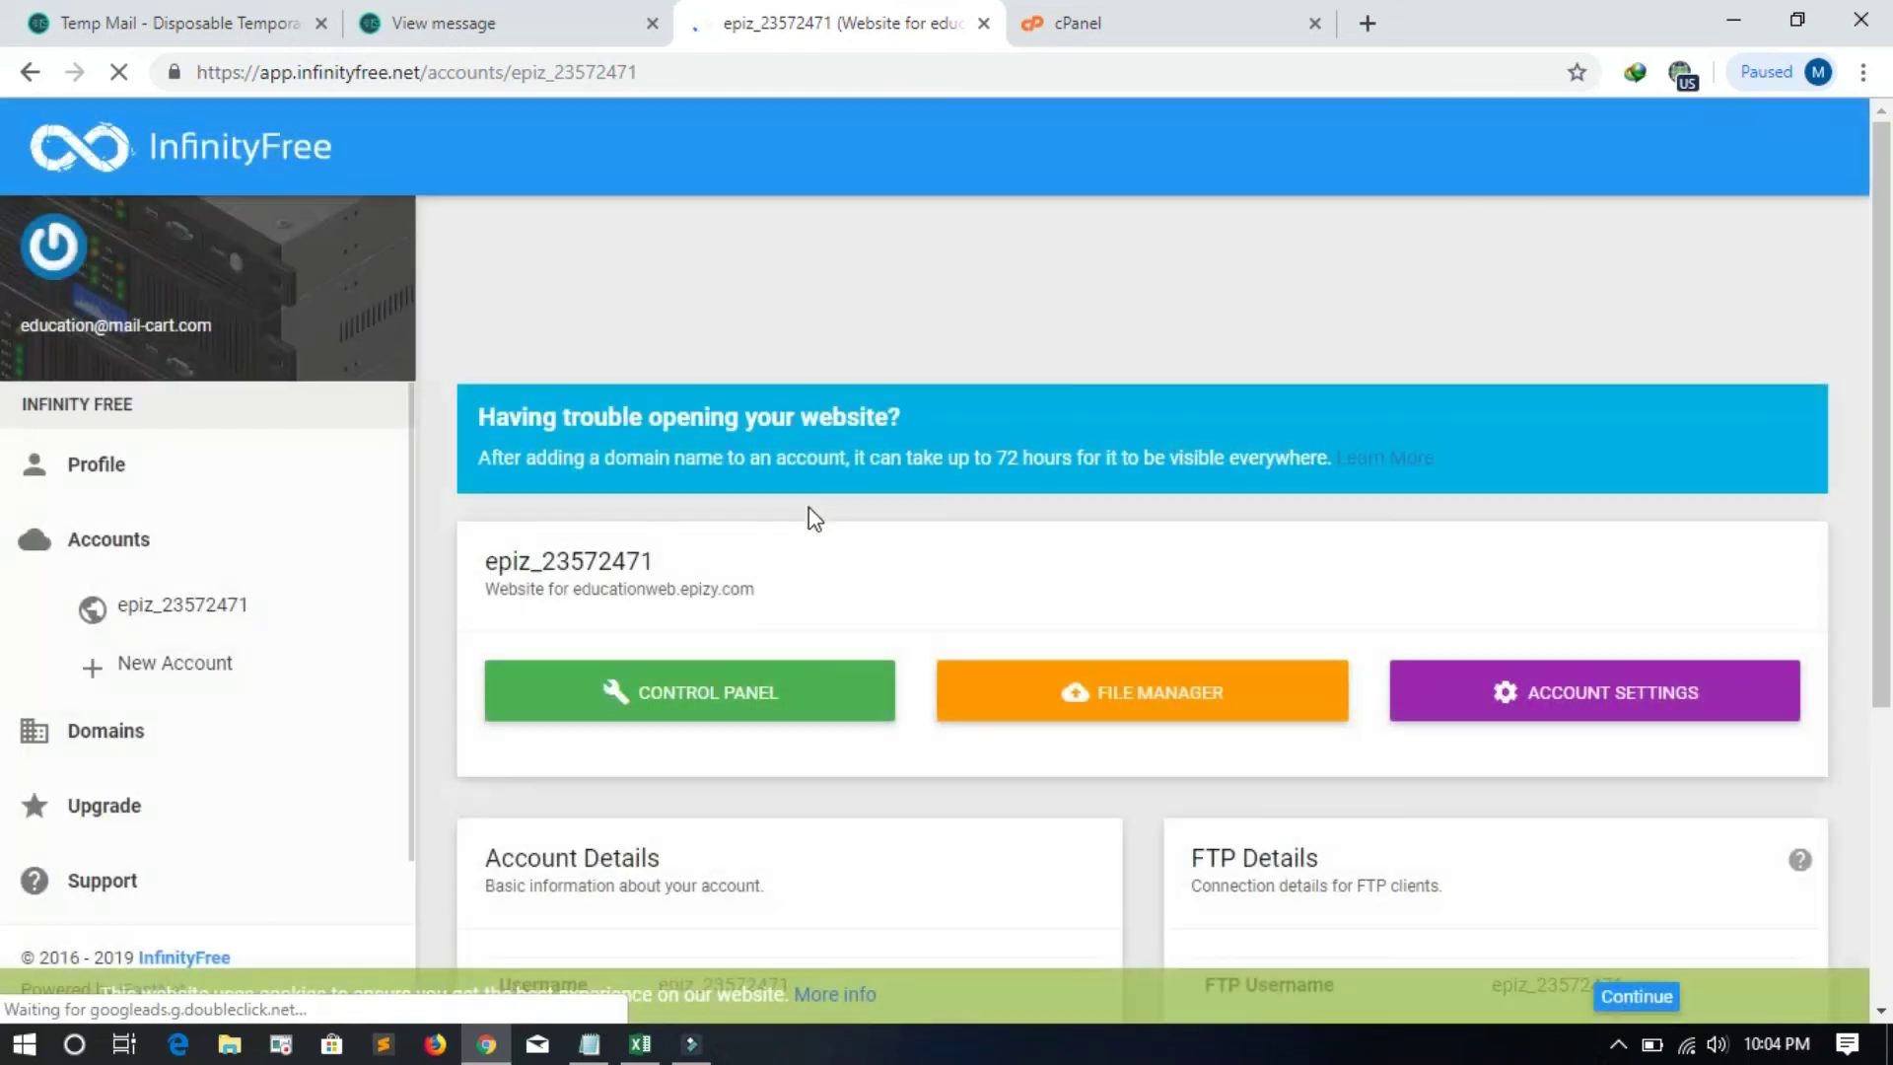
scroll(806, 508, down, 4)
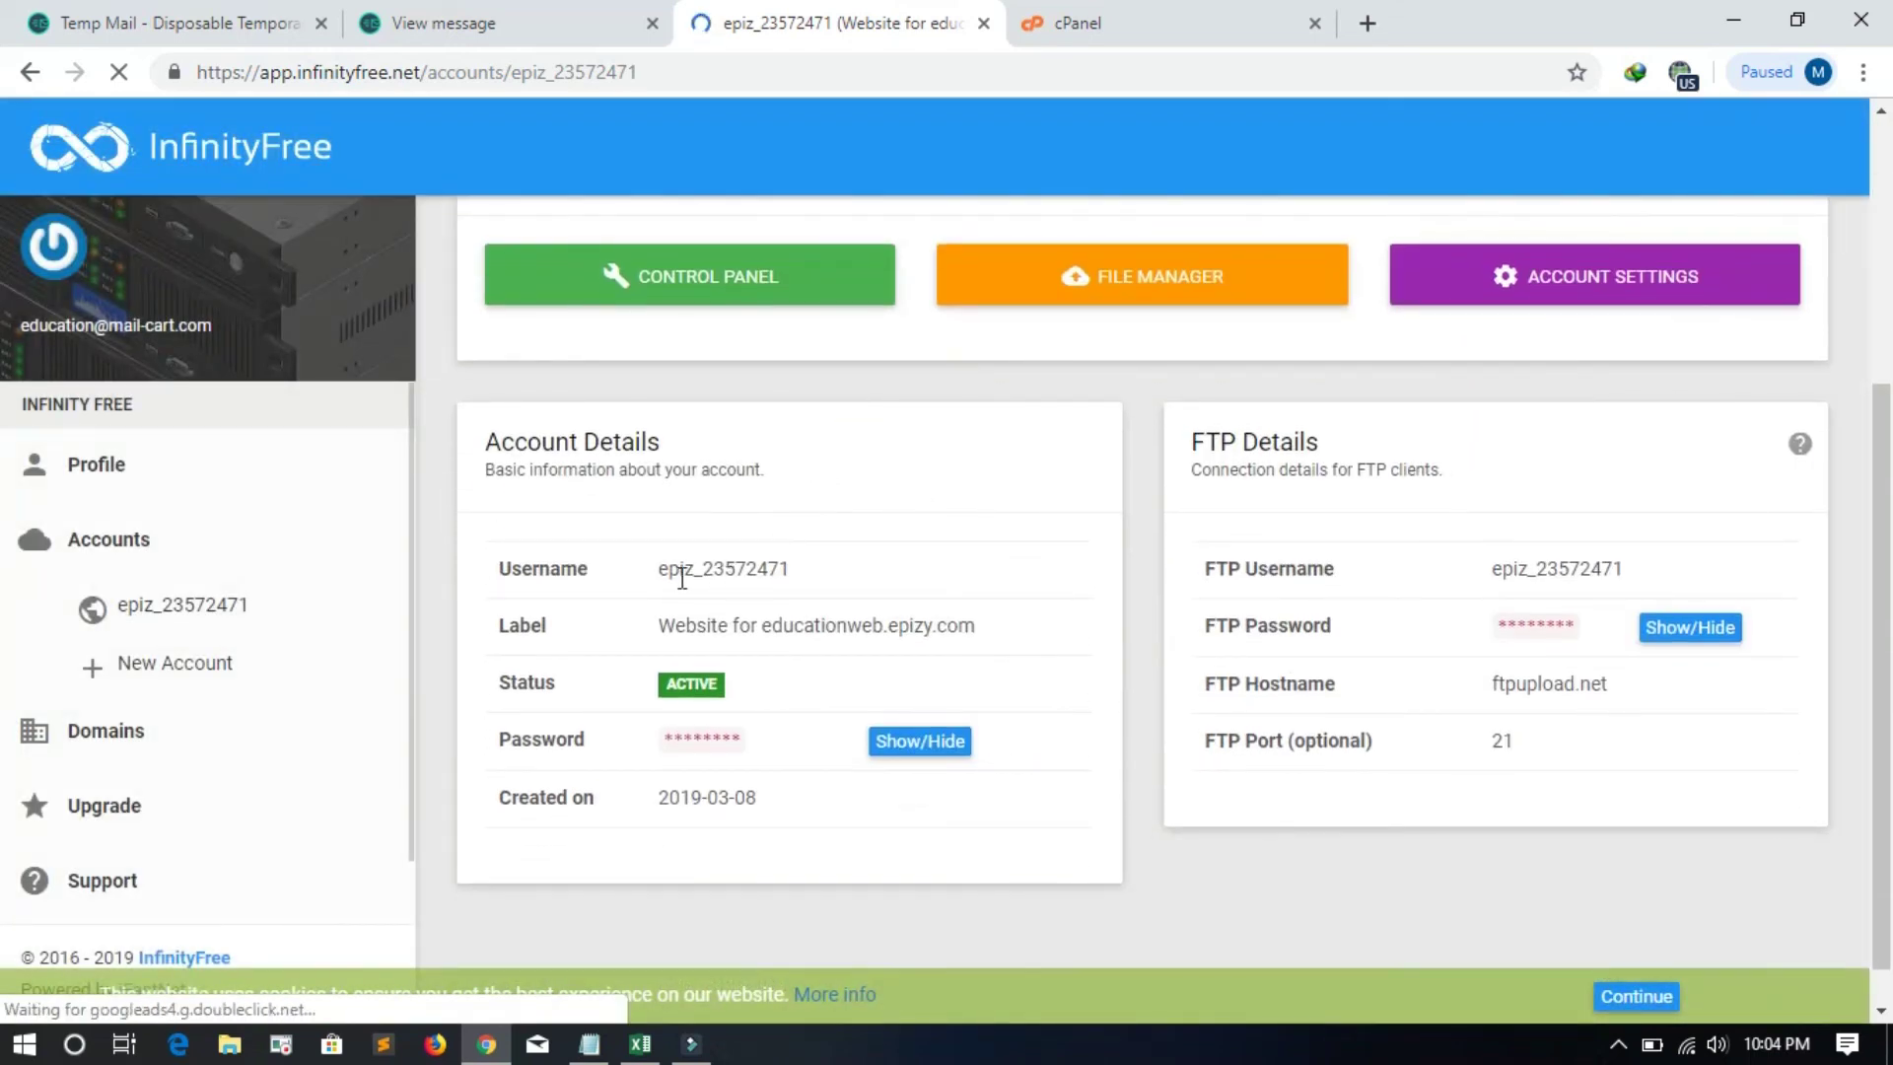
drag(658, 570, 807, 587)
drag(663, 738, 749, 744)
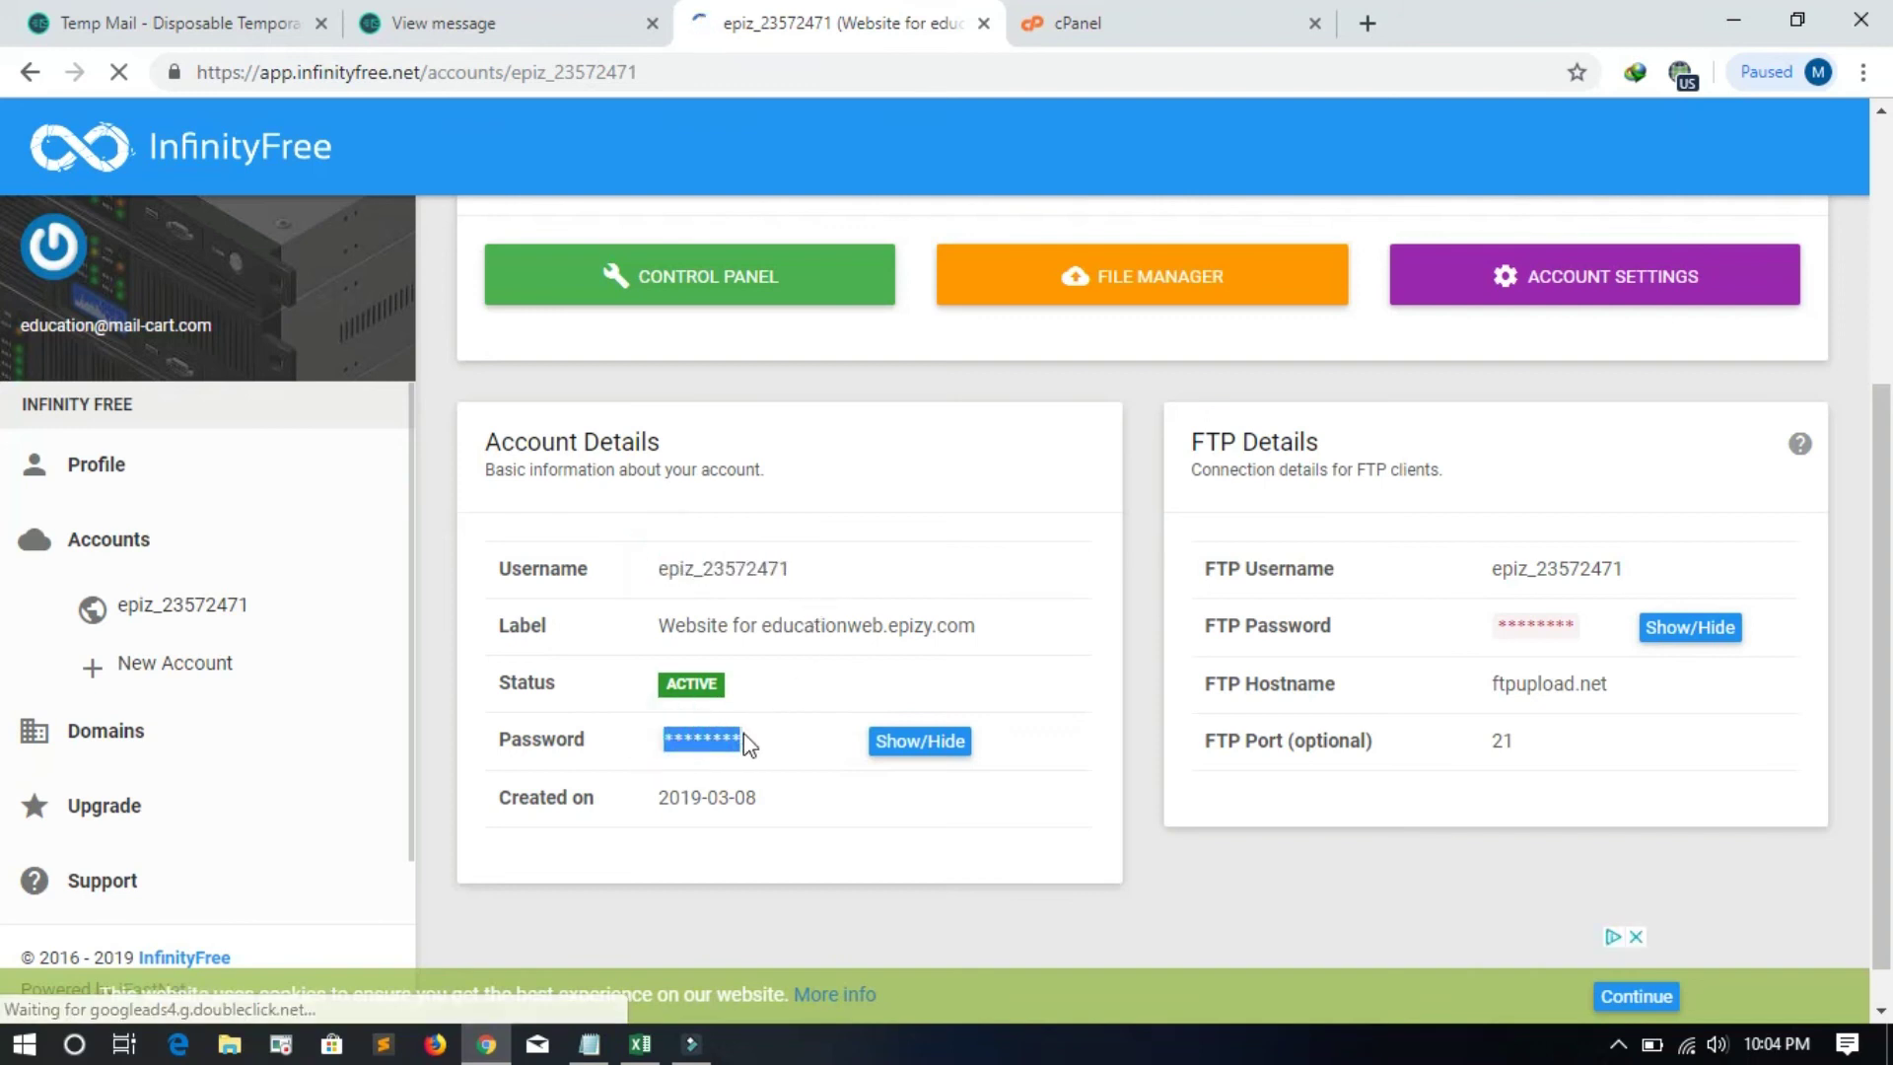
click(915, 749)
click(876, 753)
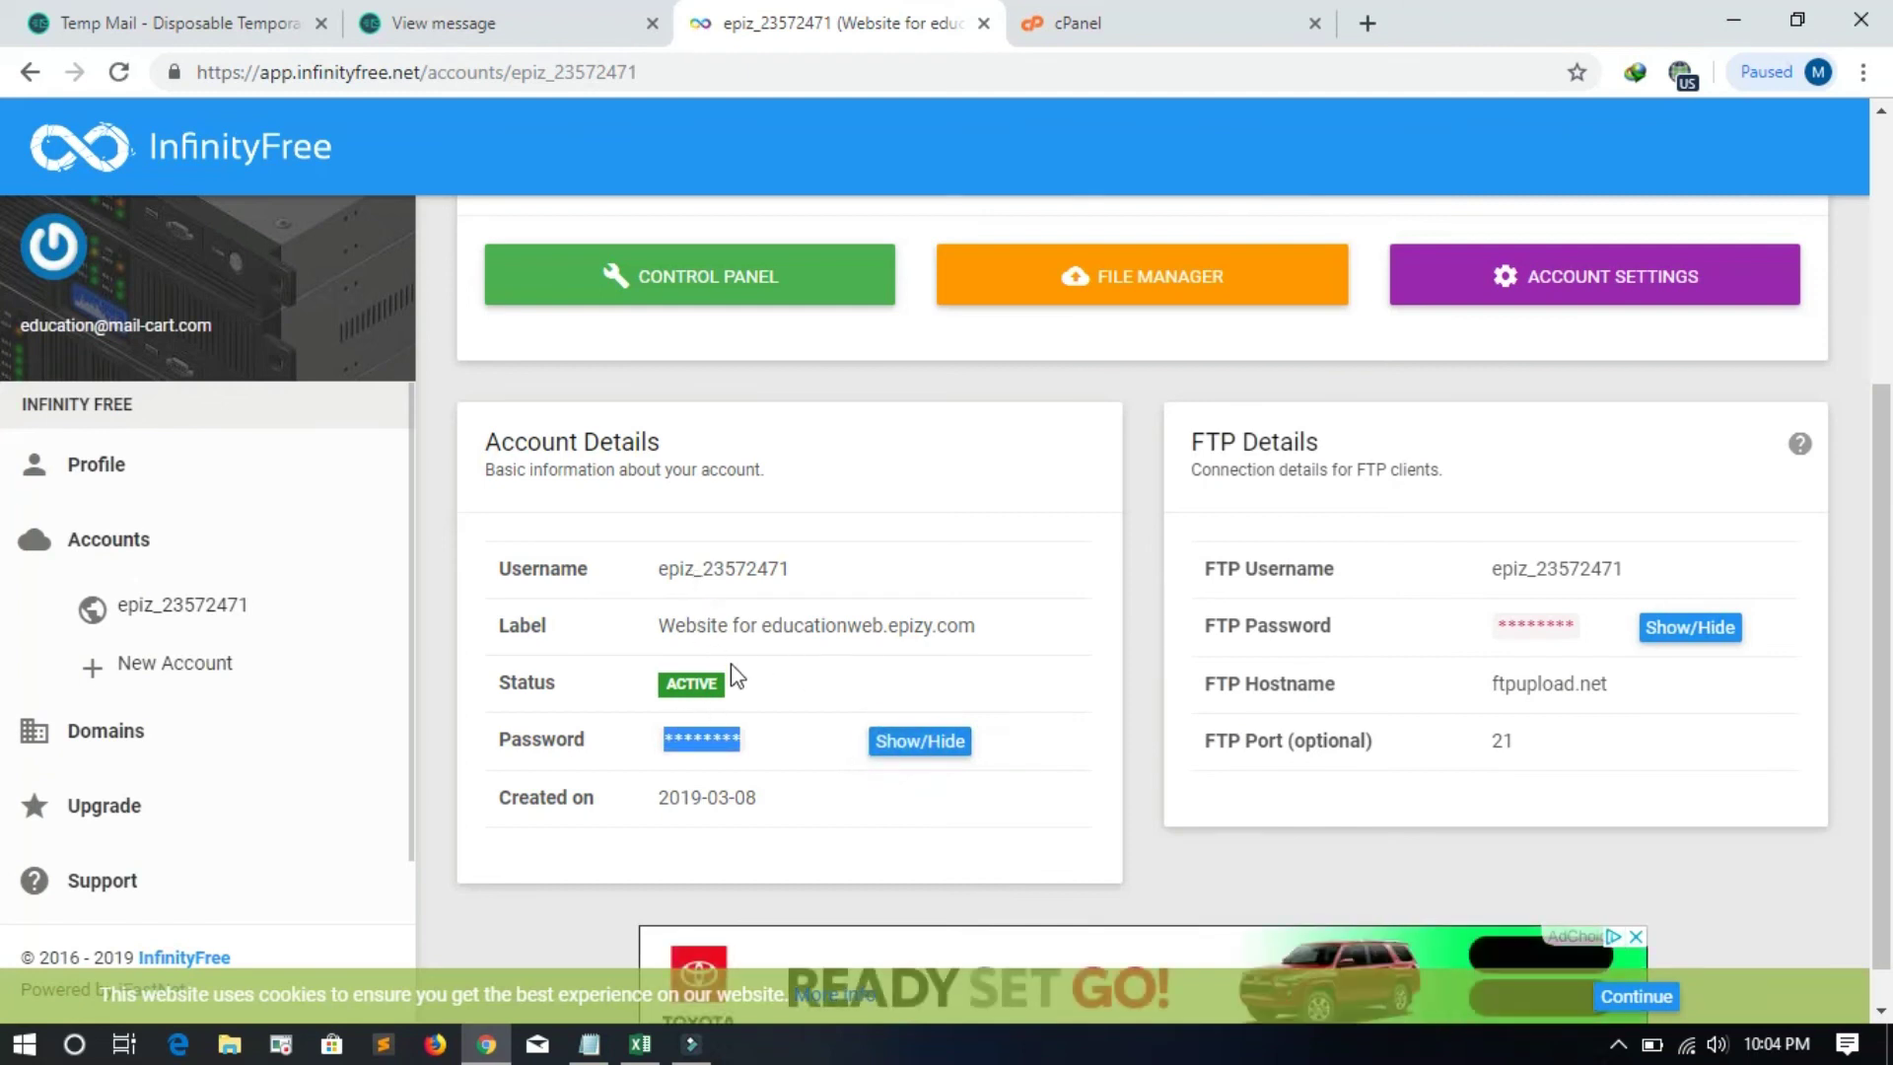
scroll(814, 619, down, 1)
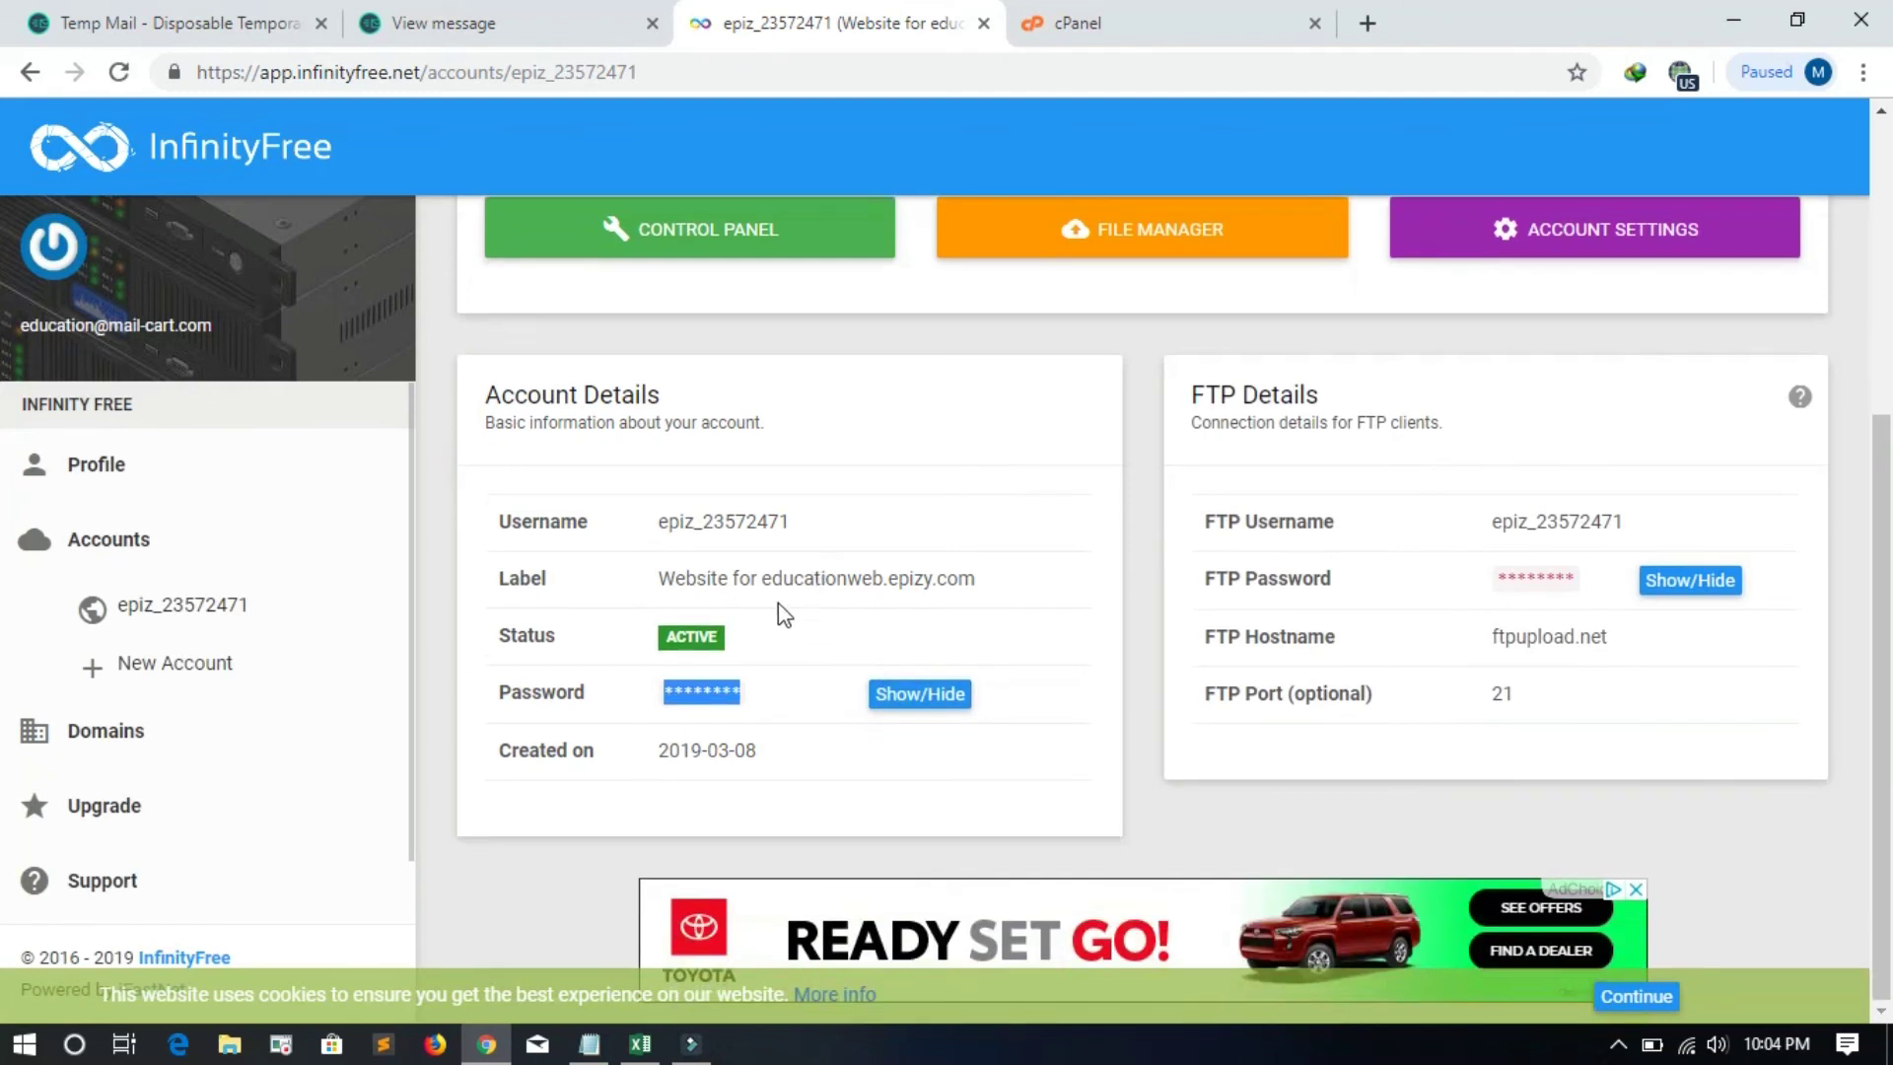
scroll(814, 451, up, 3)
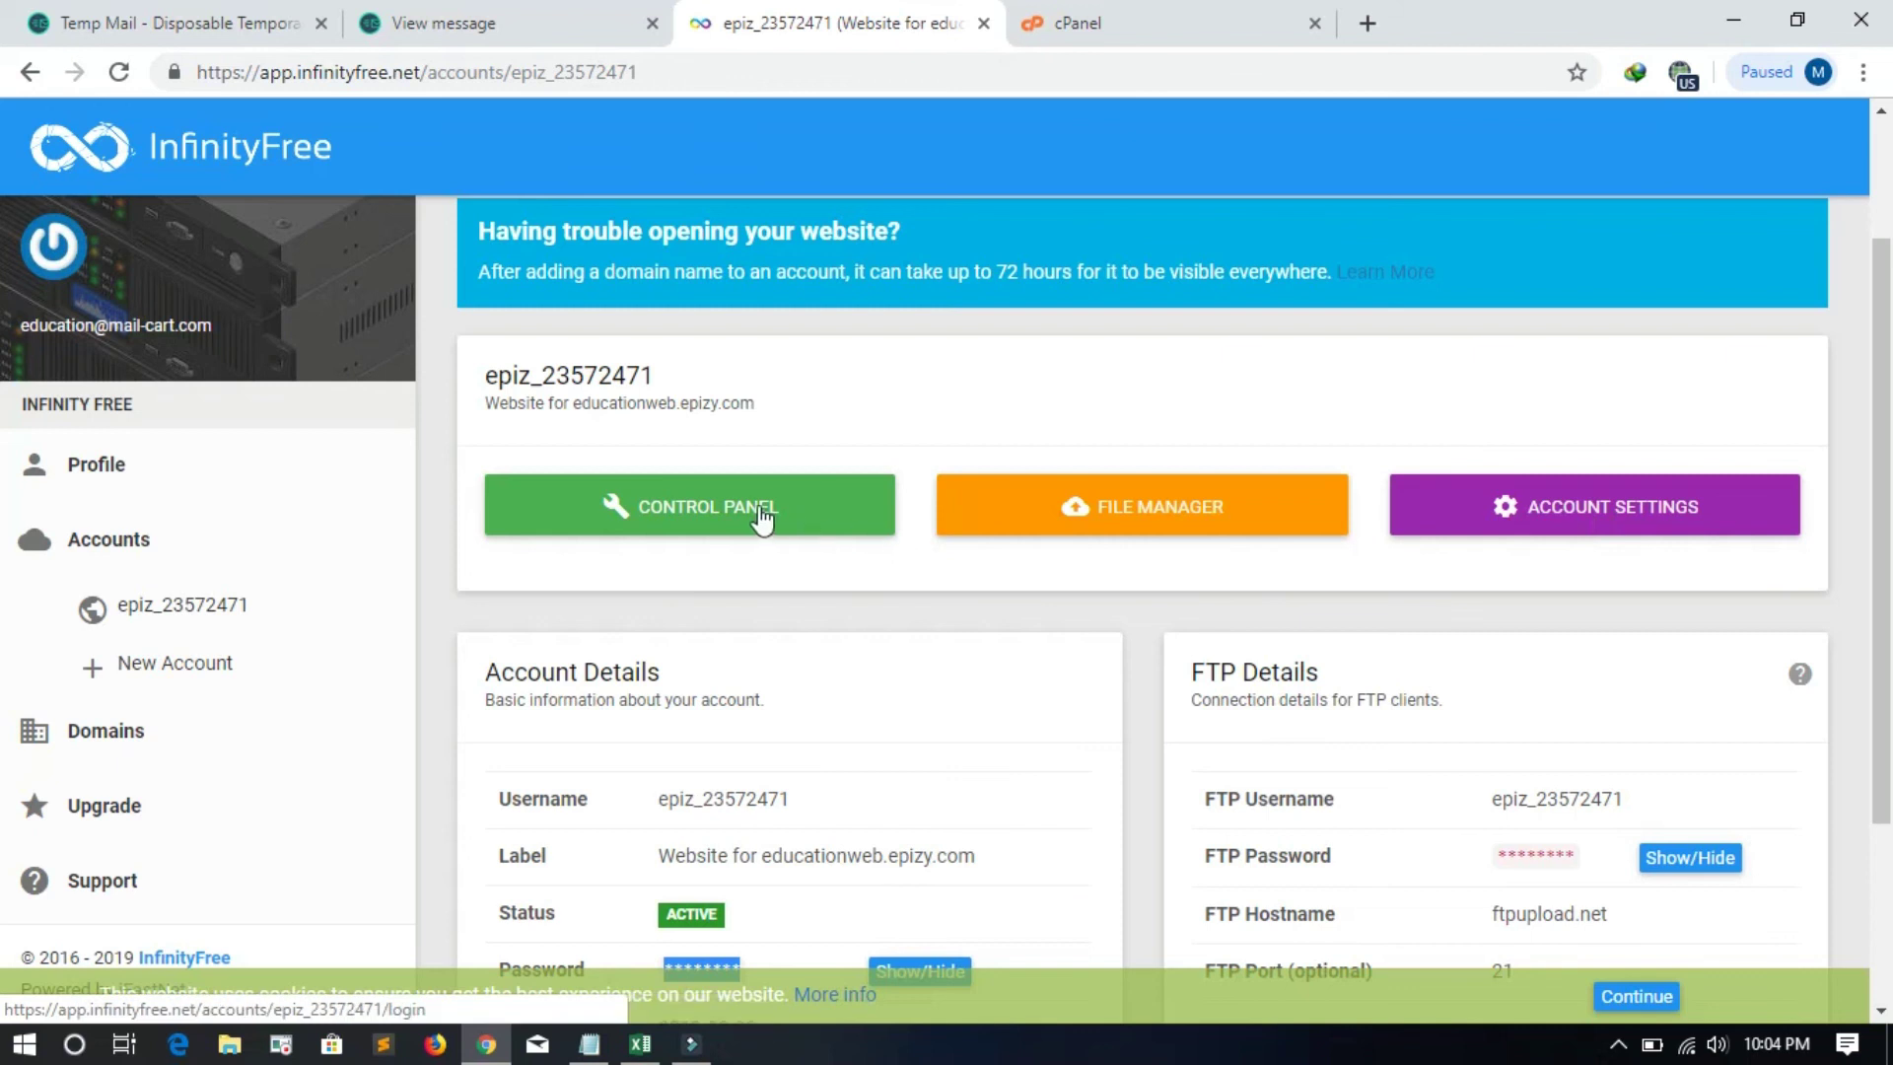
scroll(731, 866, down, 1)
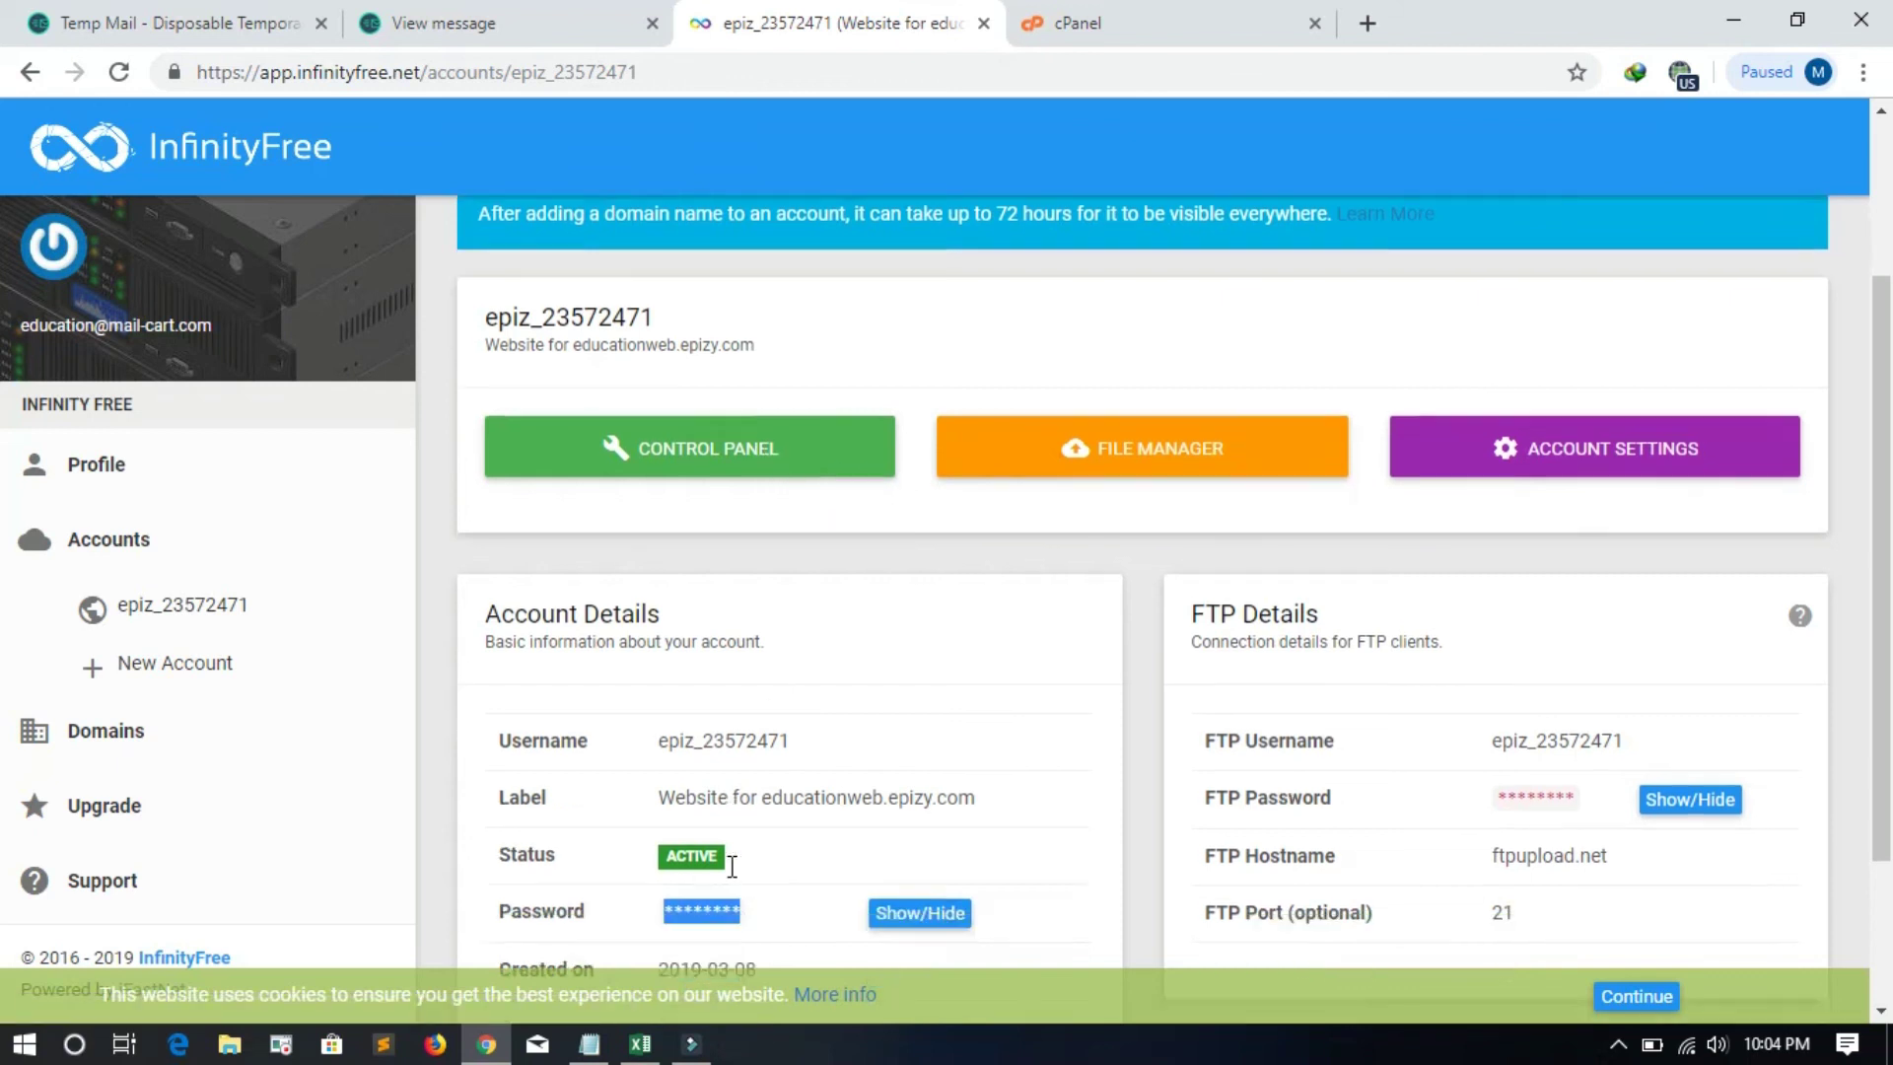
scroll(826, 756, up, 3)
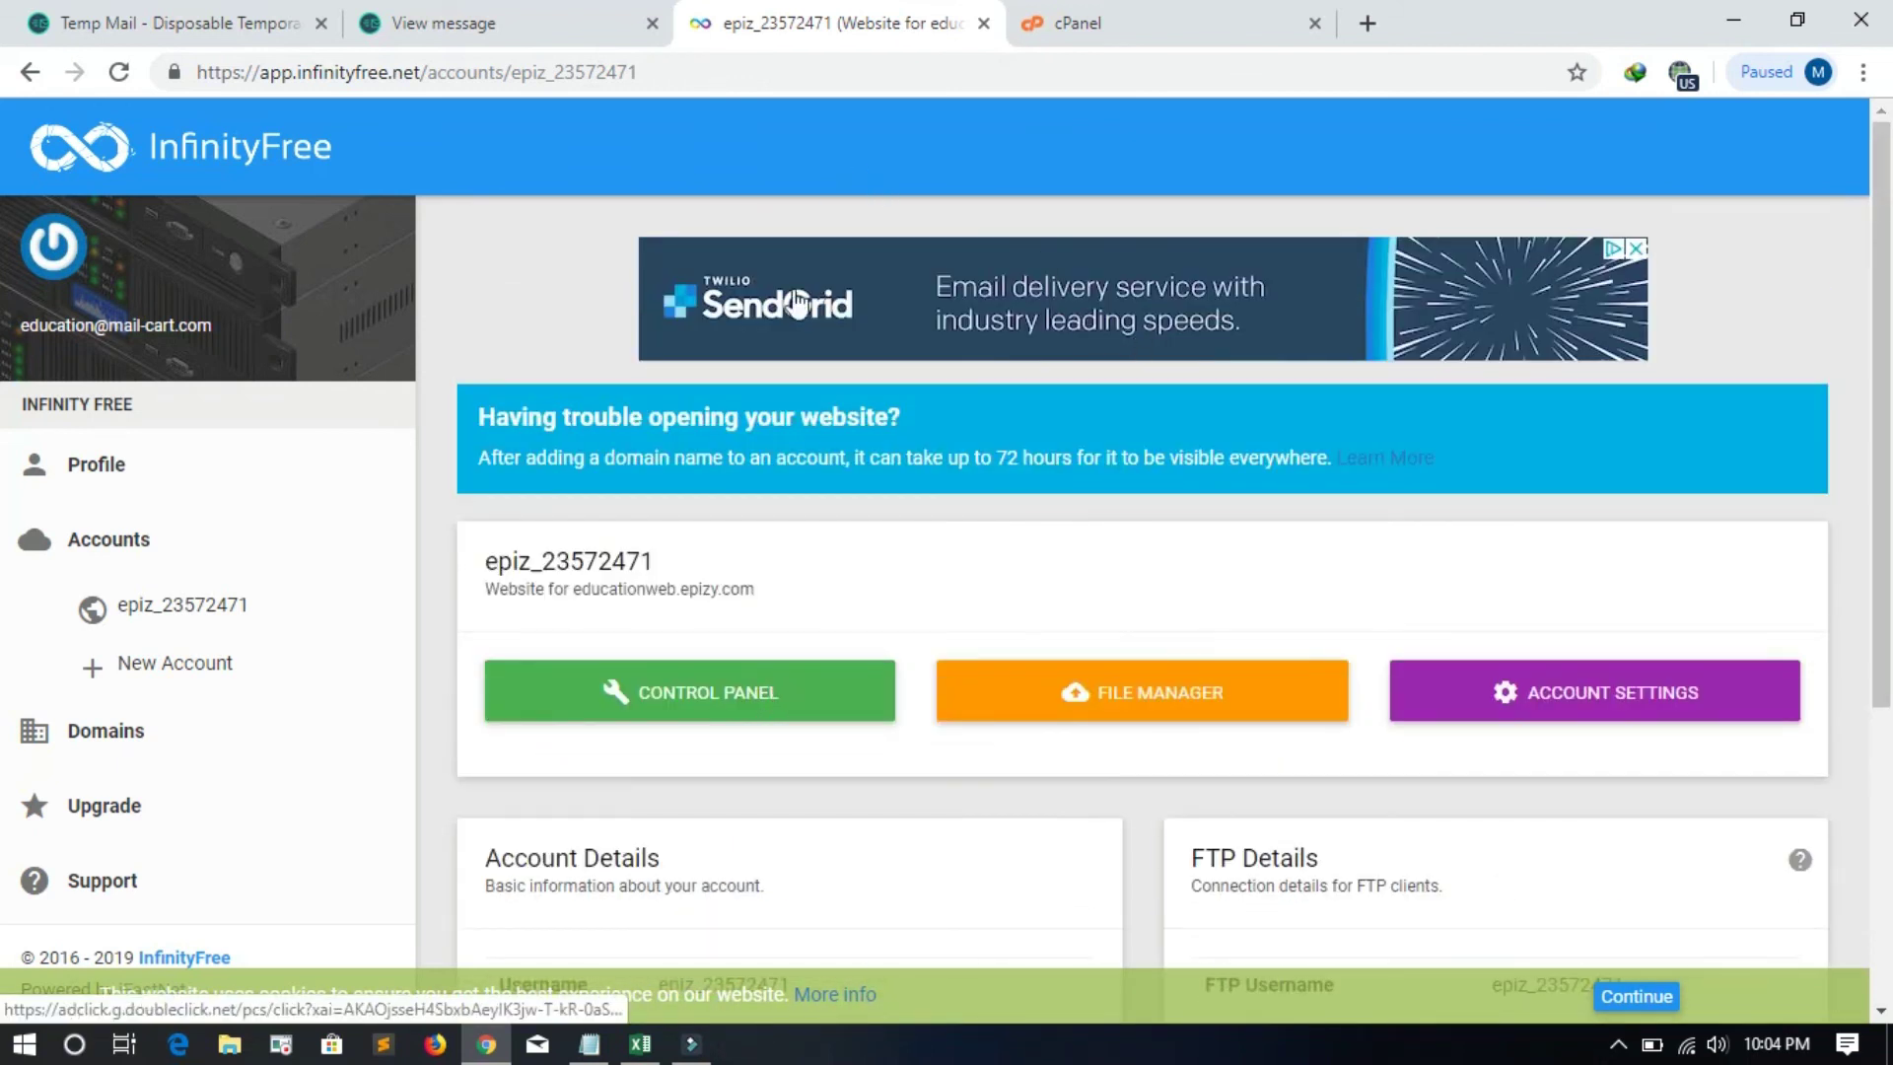
Step: Reopen the control panel from the account page, close the old cPanel tab and open Addon Domains
click(754, 703)
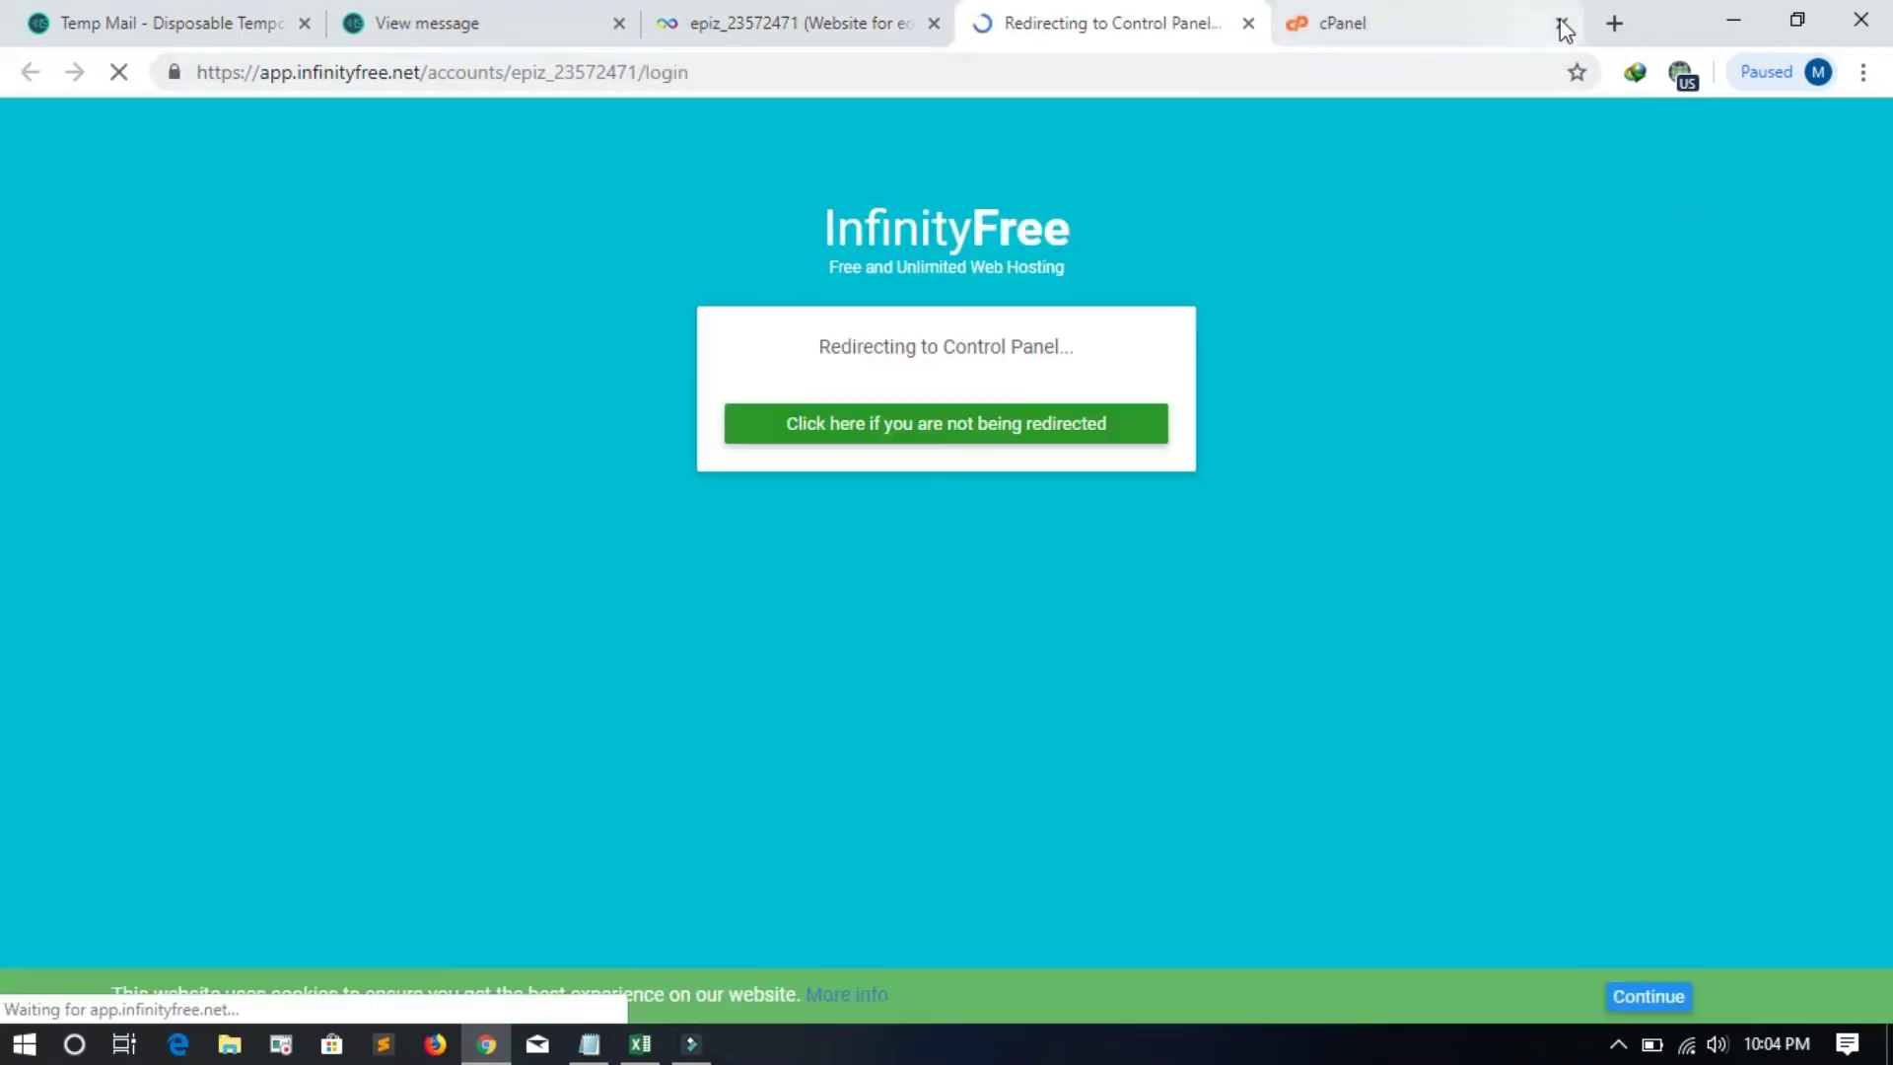
click(1561, 22)
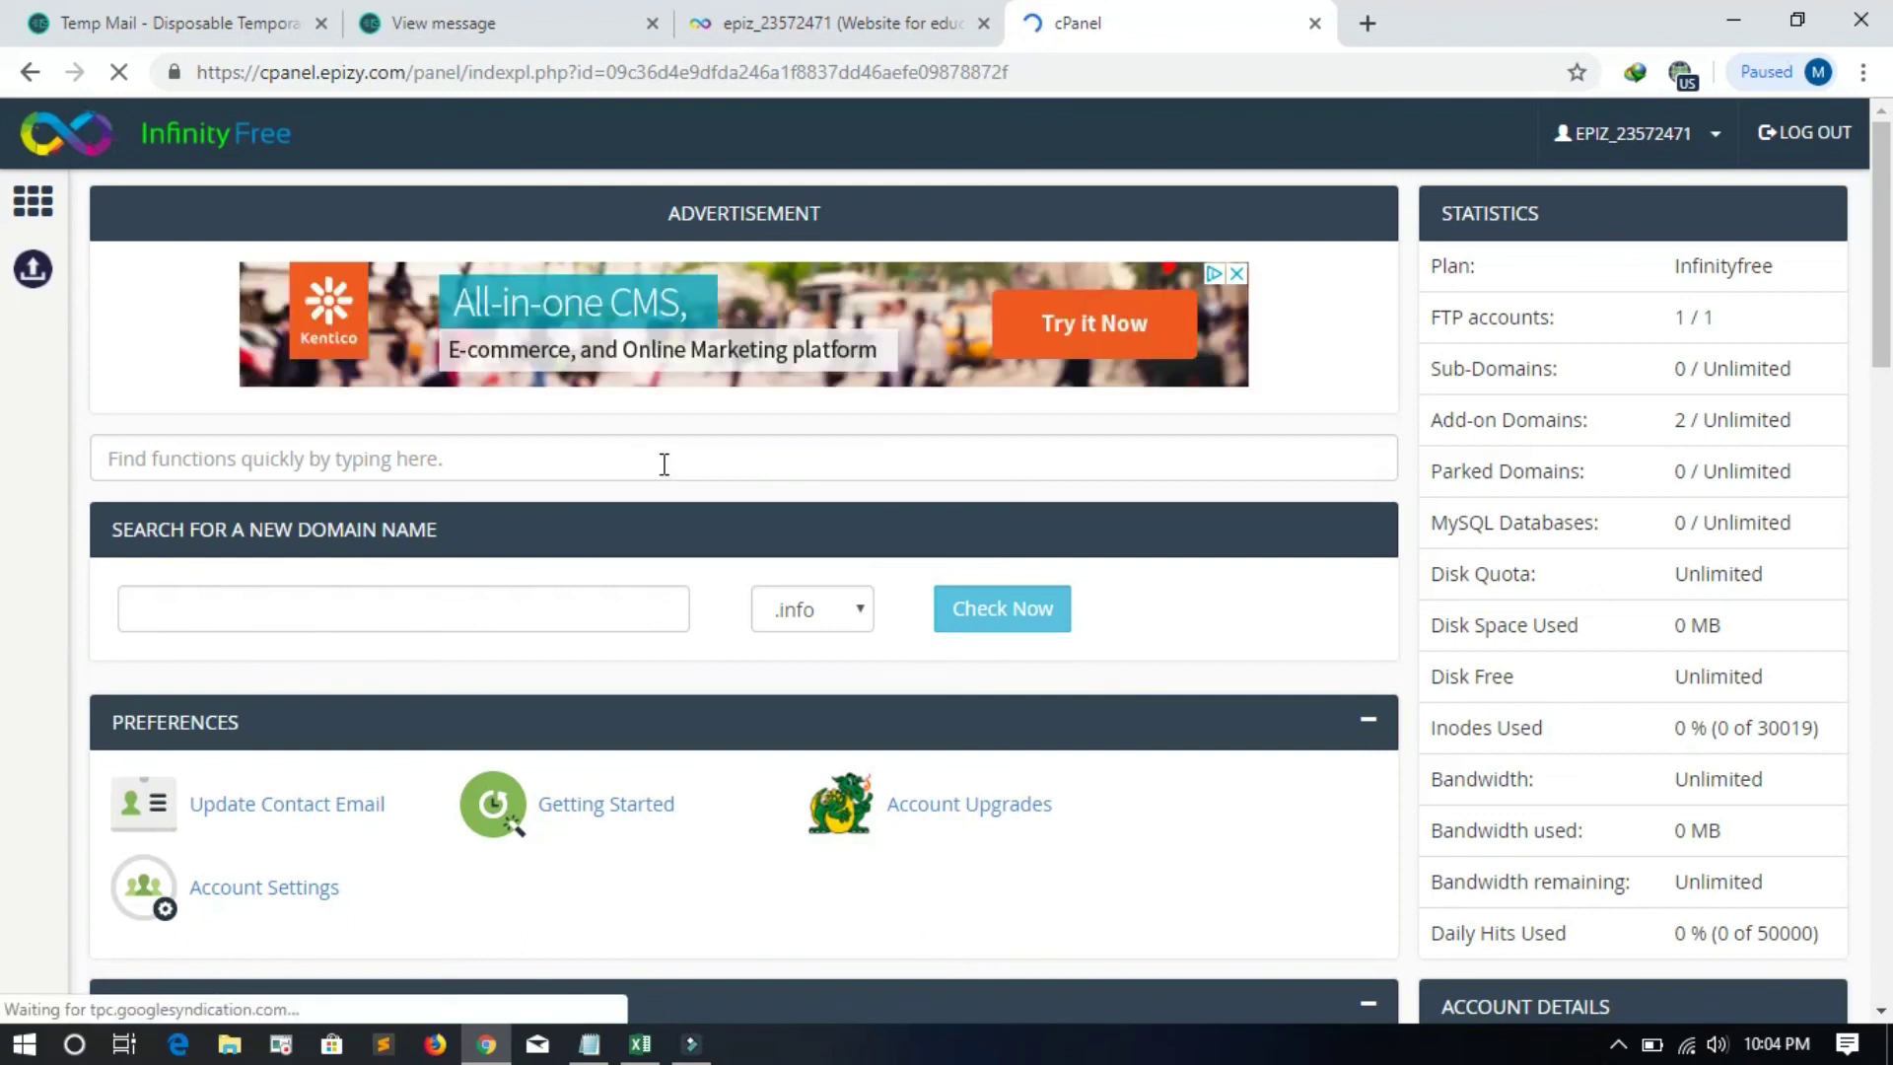
scroll(654, 494, down, 8)
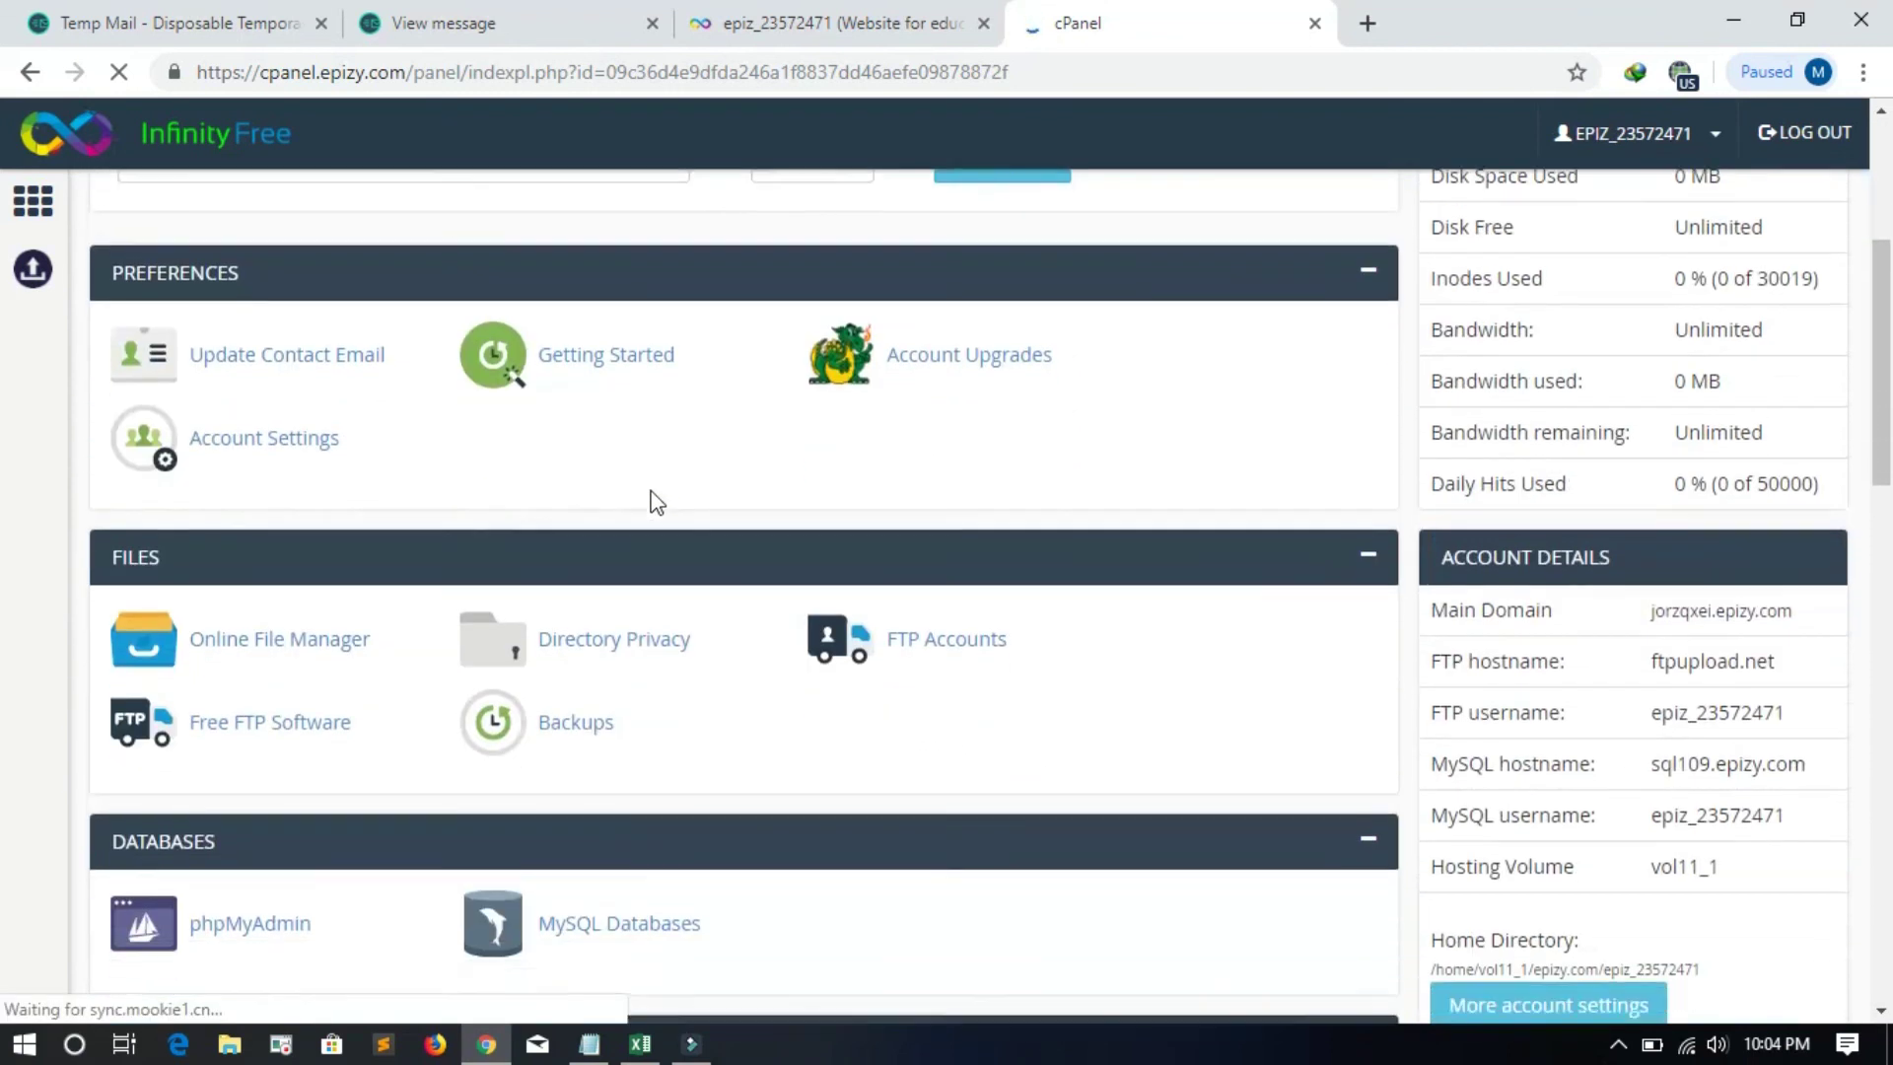
scroll(600, 491, down, 1)
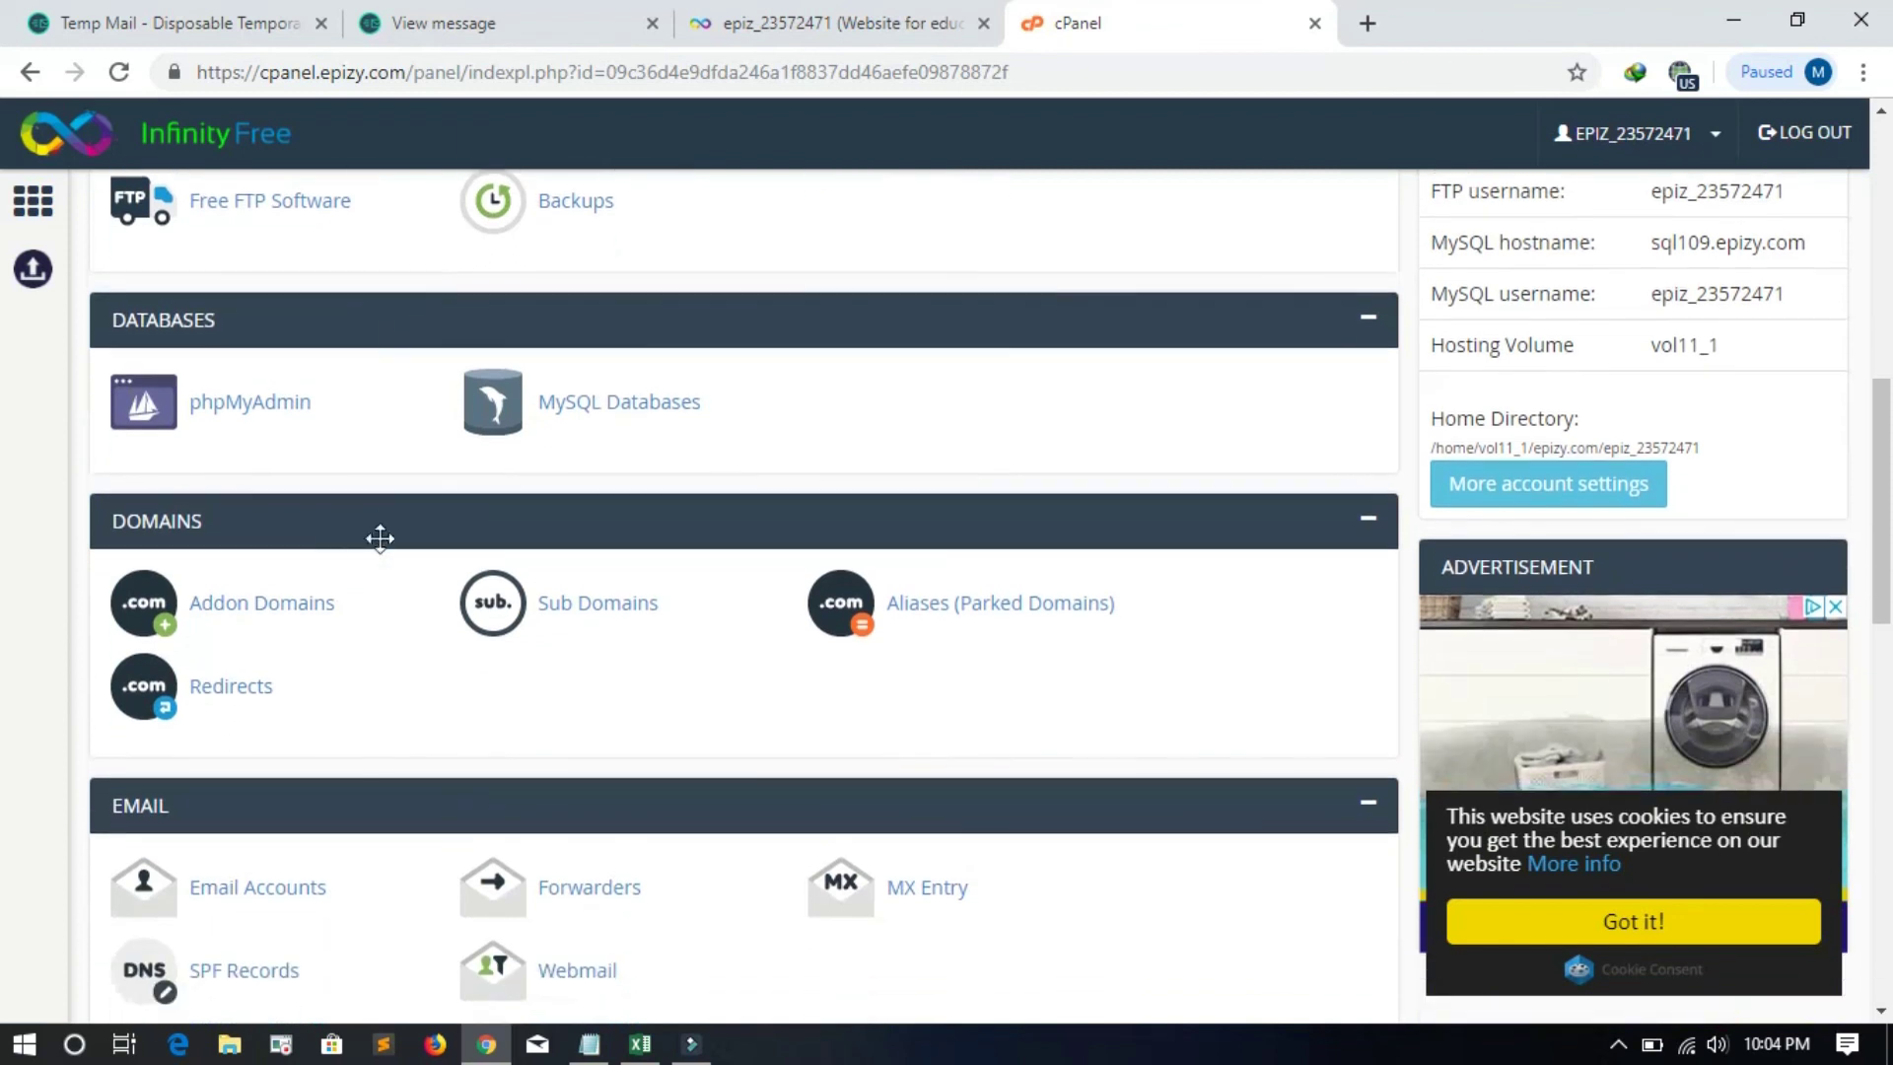
click(313, 605)
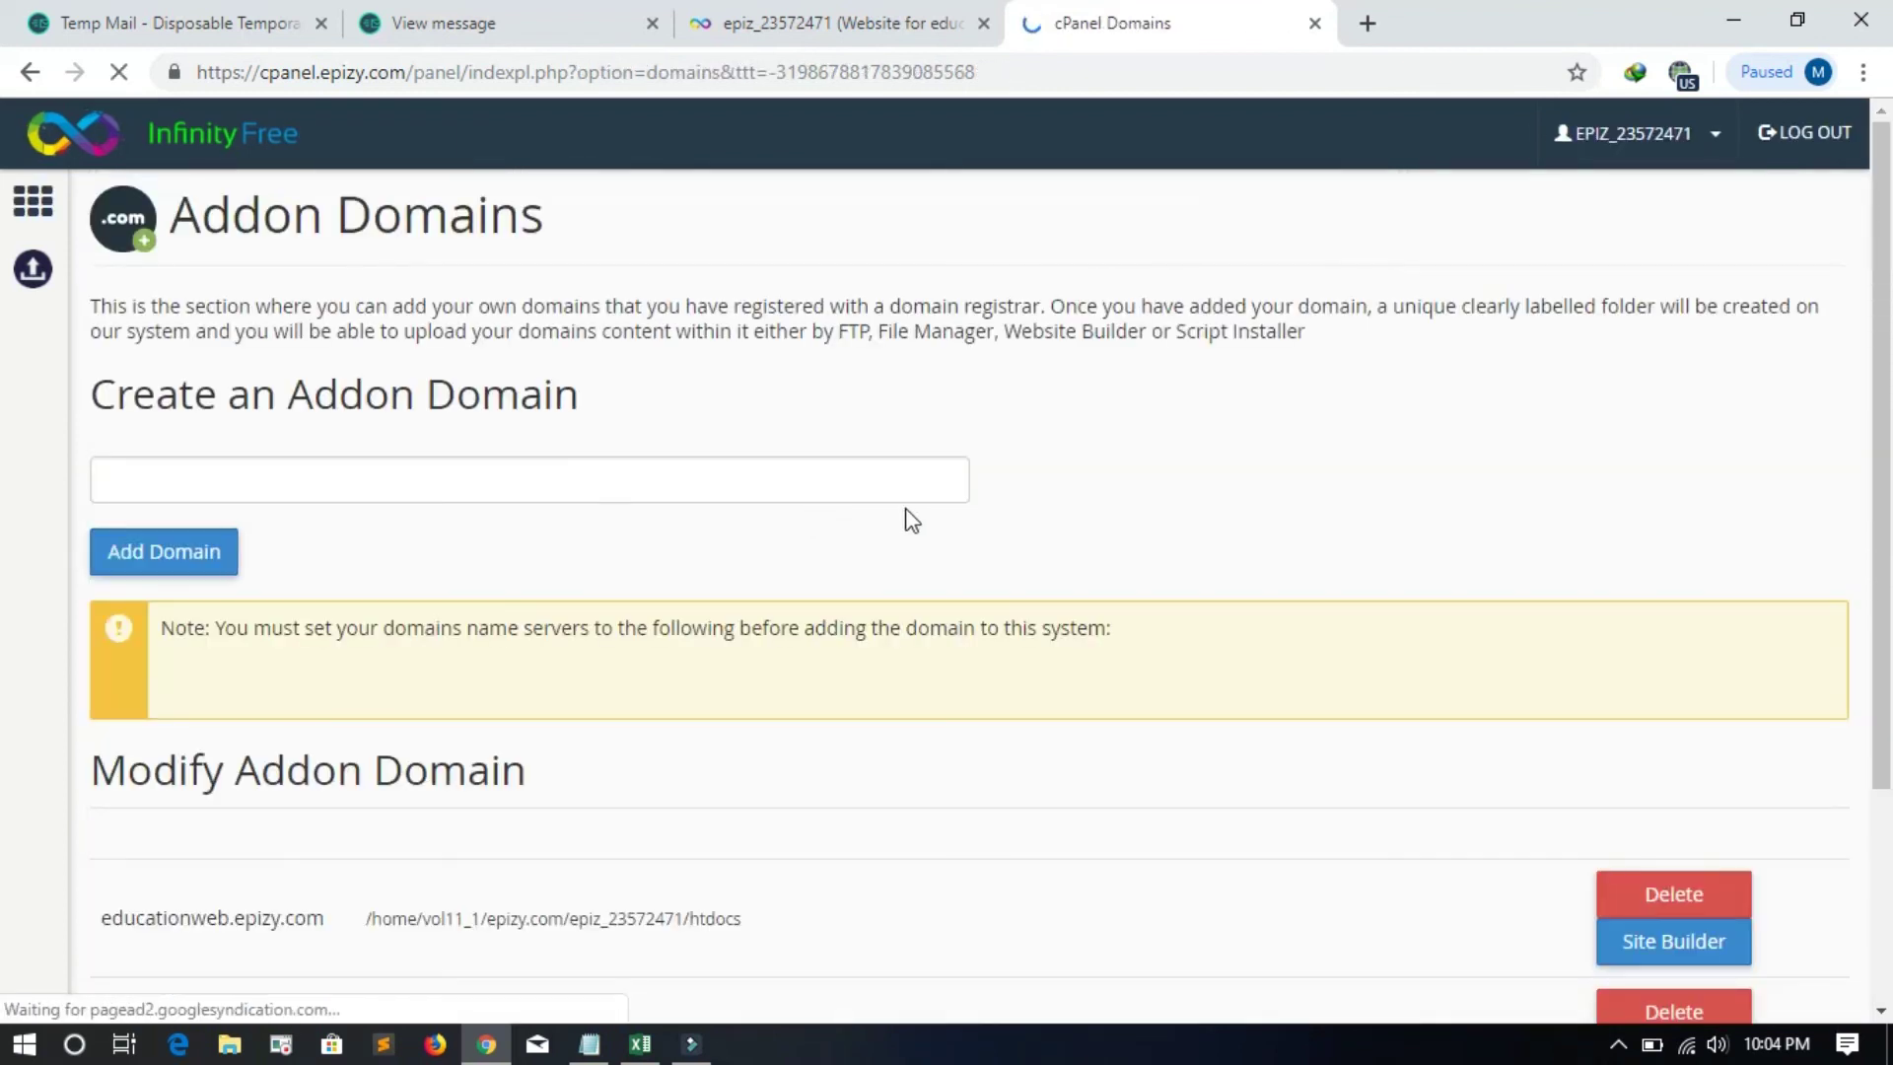
Step: Examine the addon domain entries educationweb.ga and educationweb.epizy.com and their document roots
scroll(899, 521, down, 5)
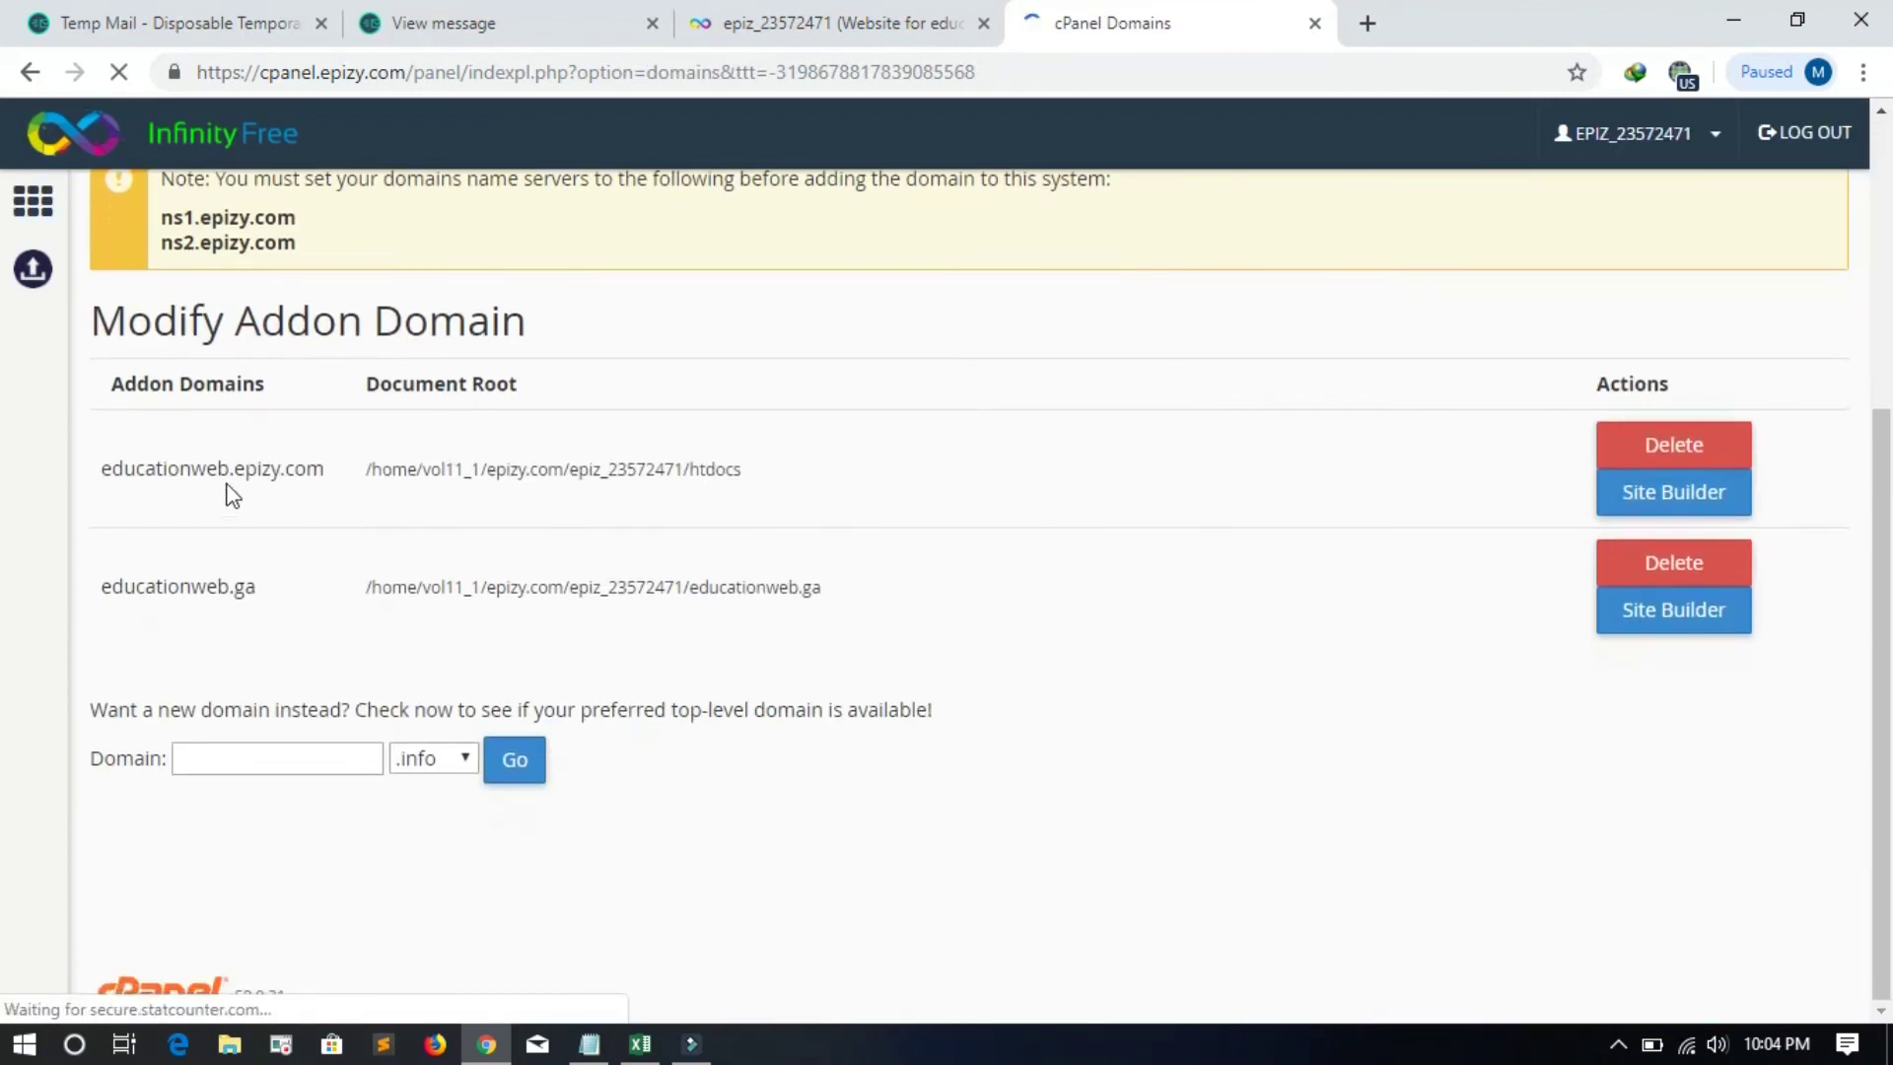
drag(170, 590, 283, 596)
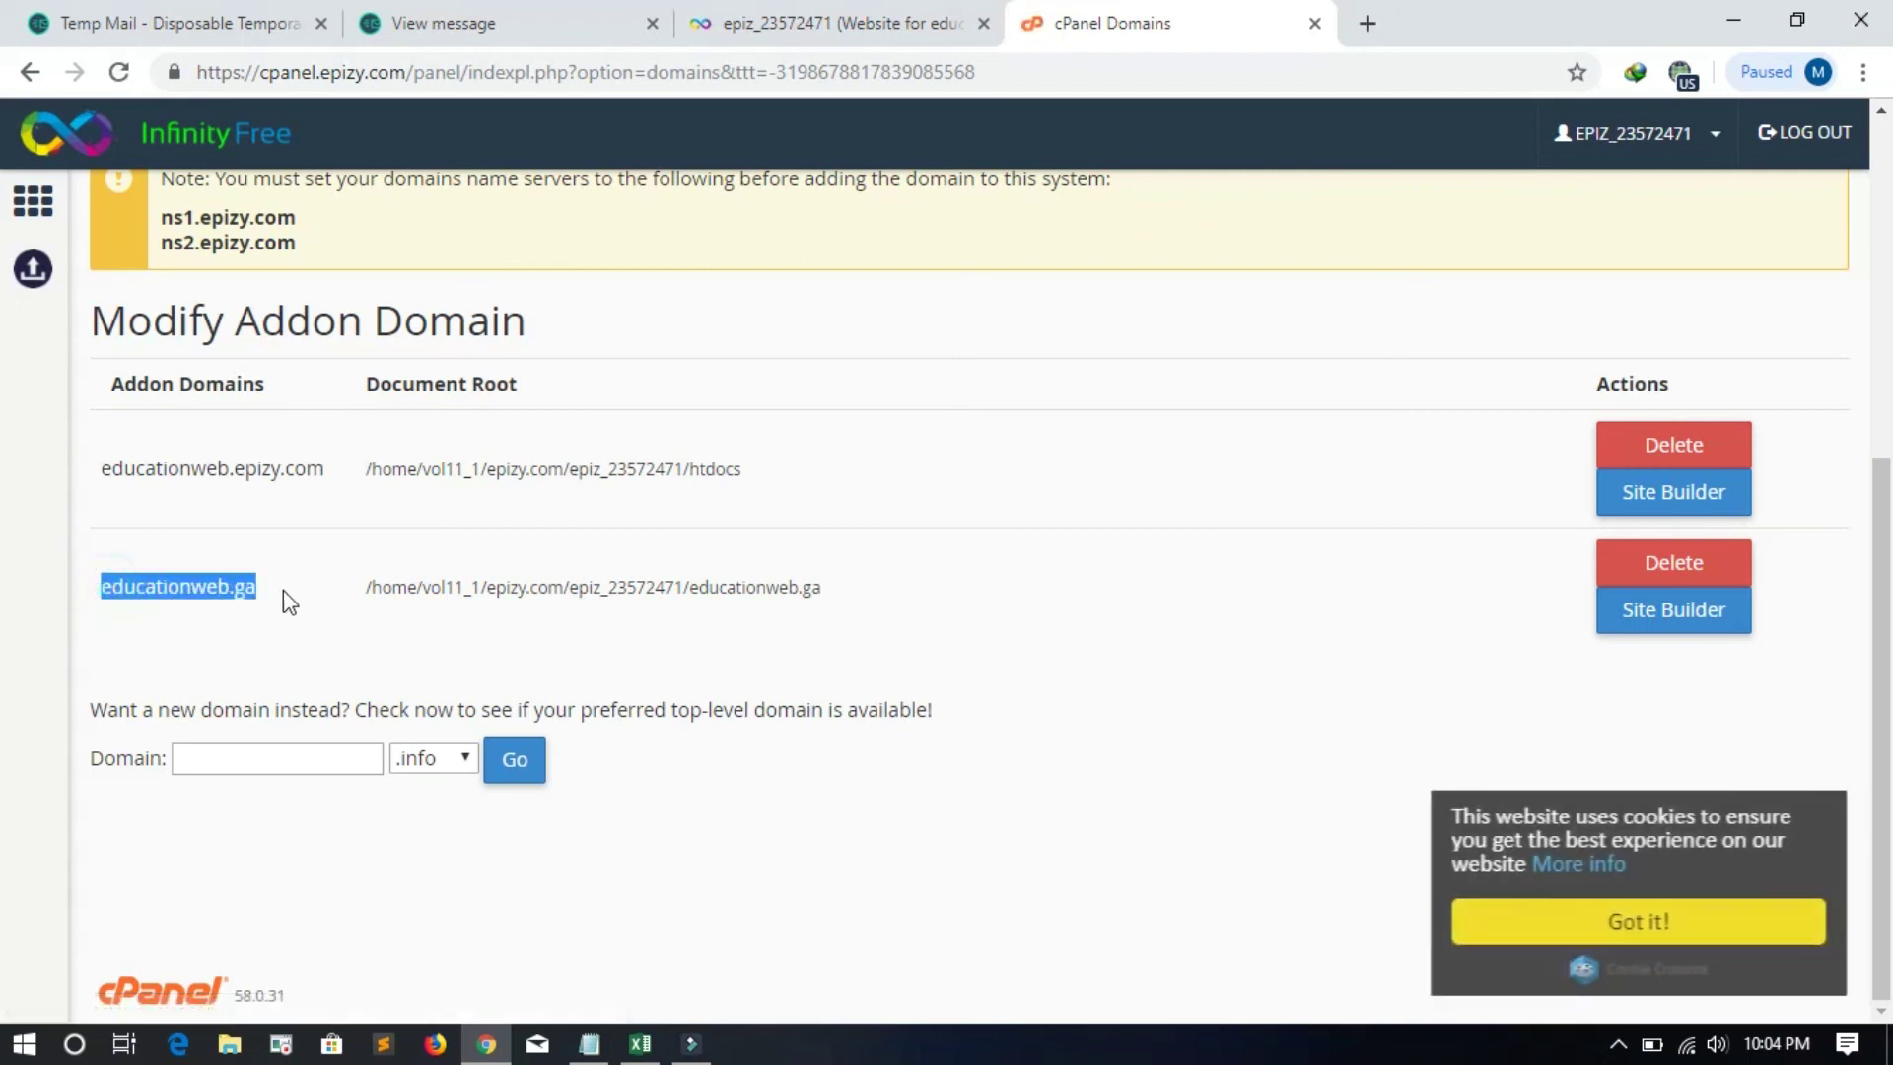
click(309, 631)
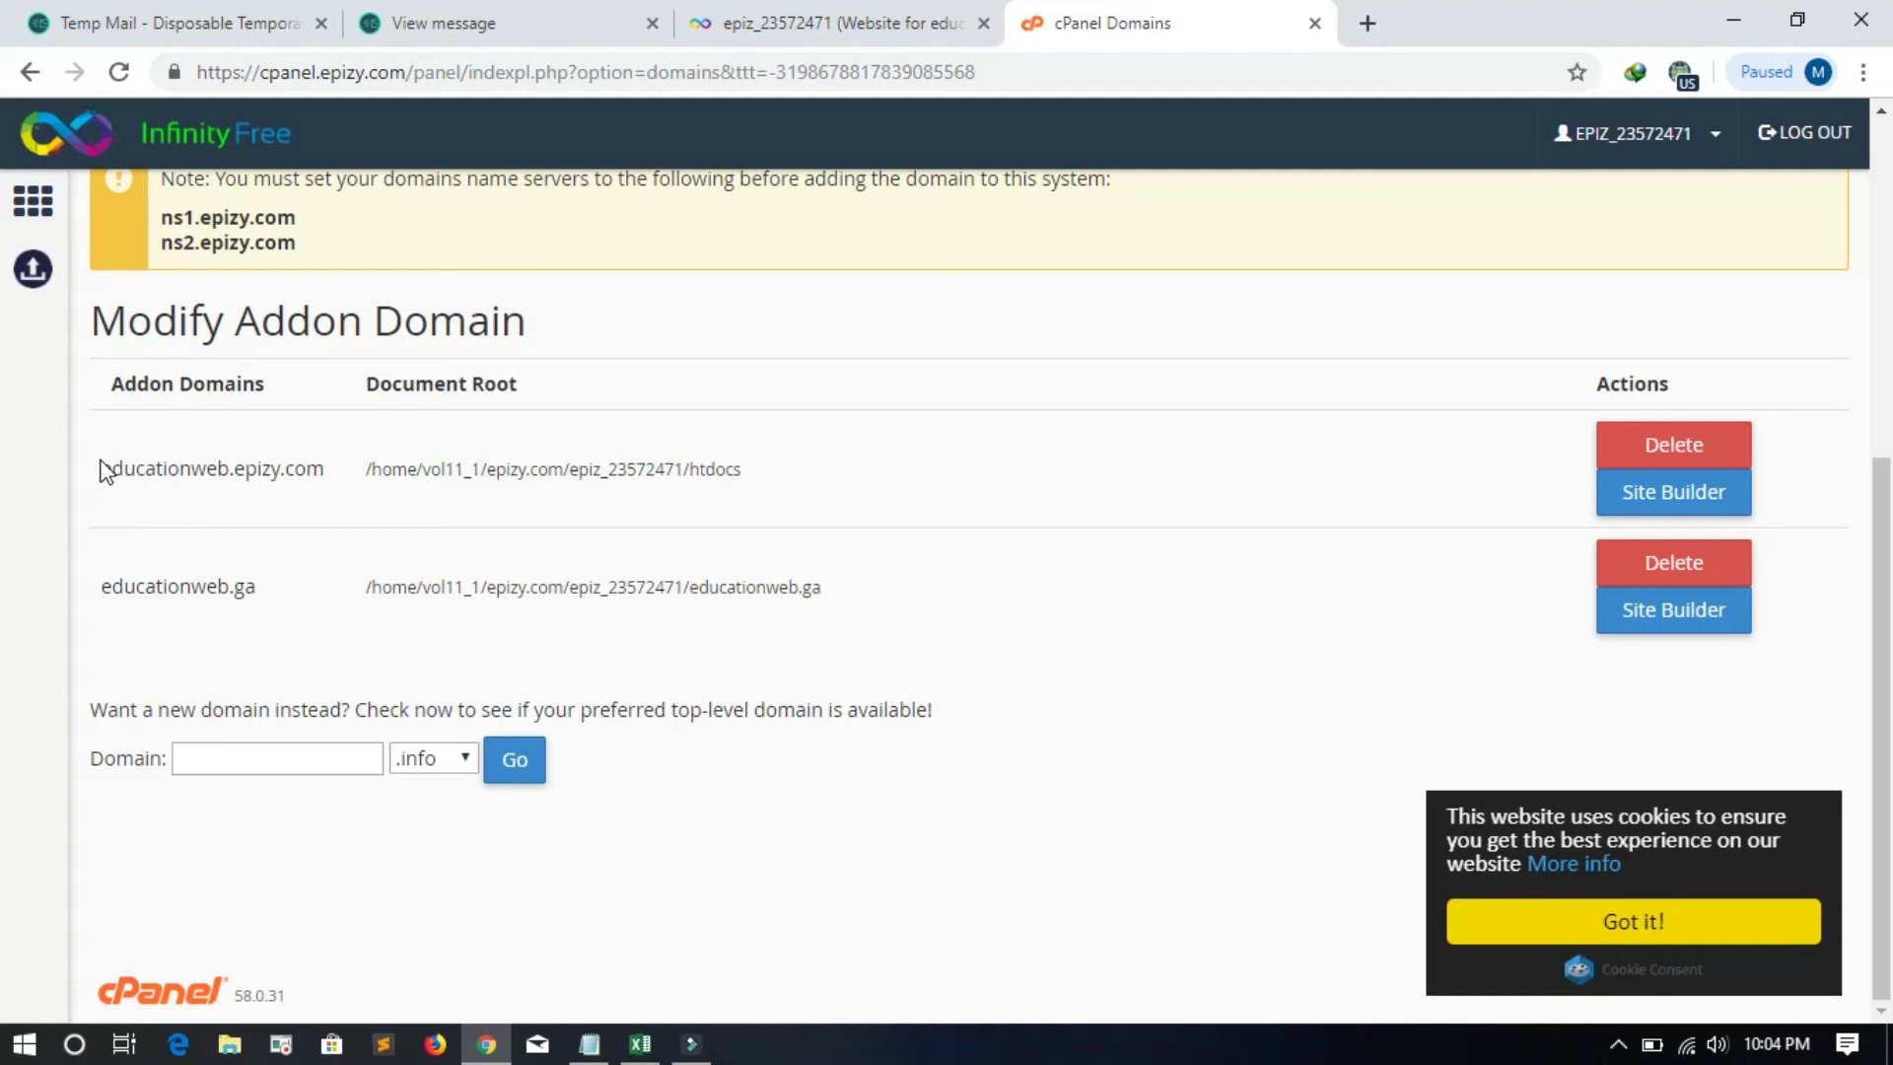
drag(146, 474, 315, 478)
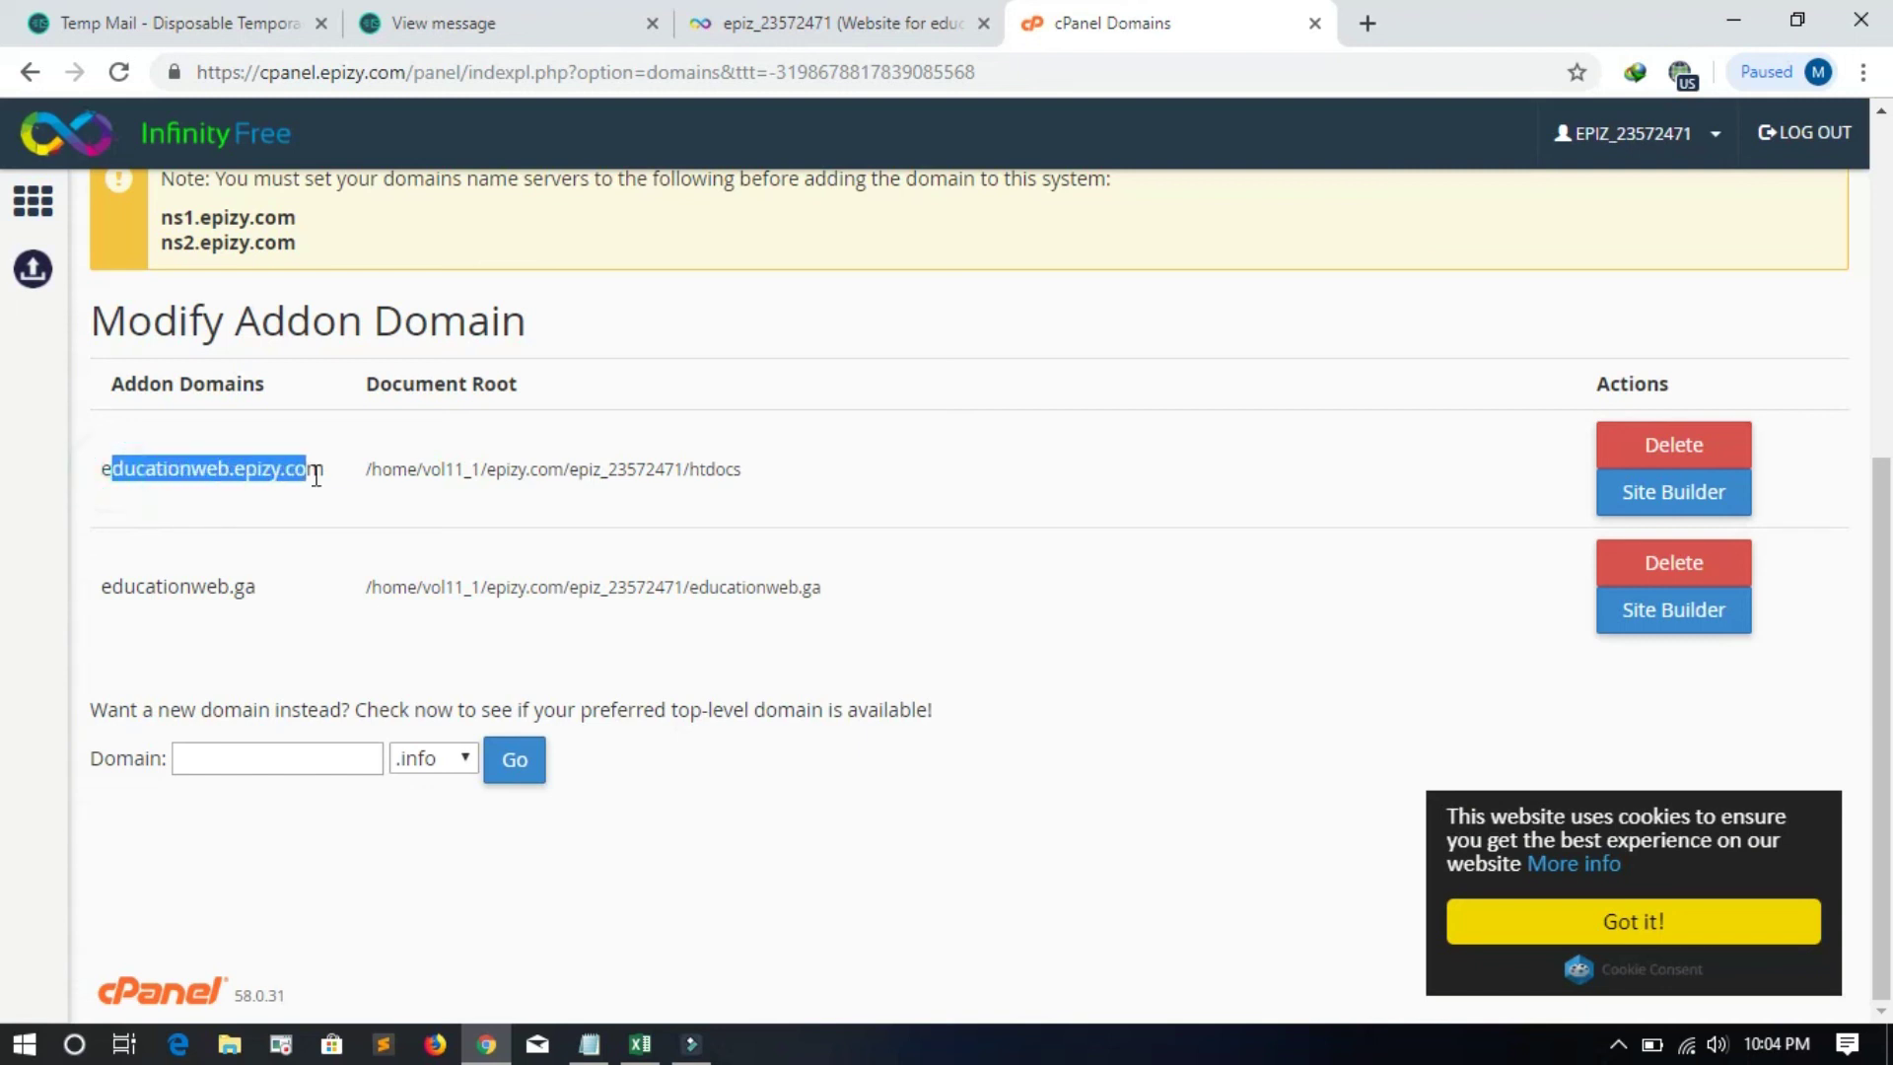
click(386, 510)
scroll(1065, 567, up, 4)
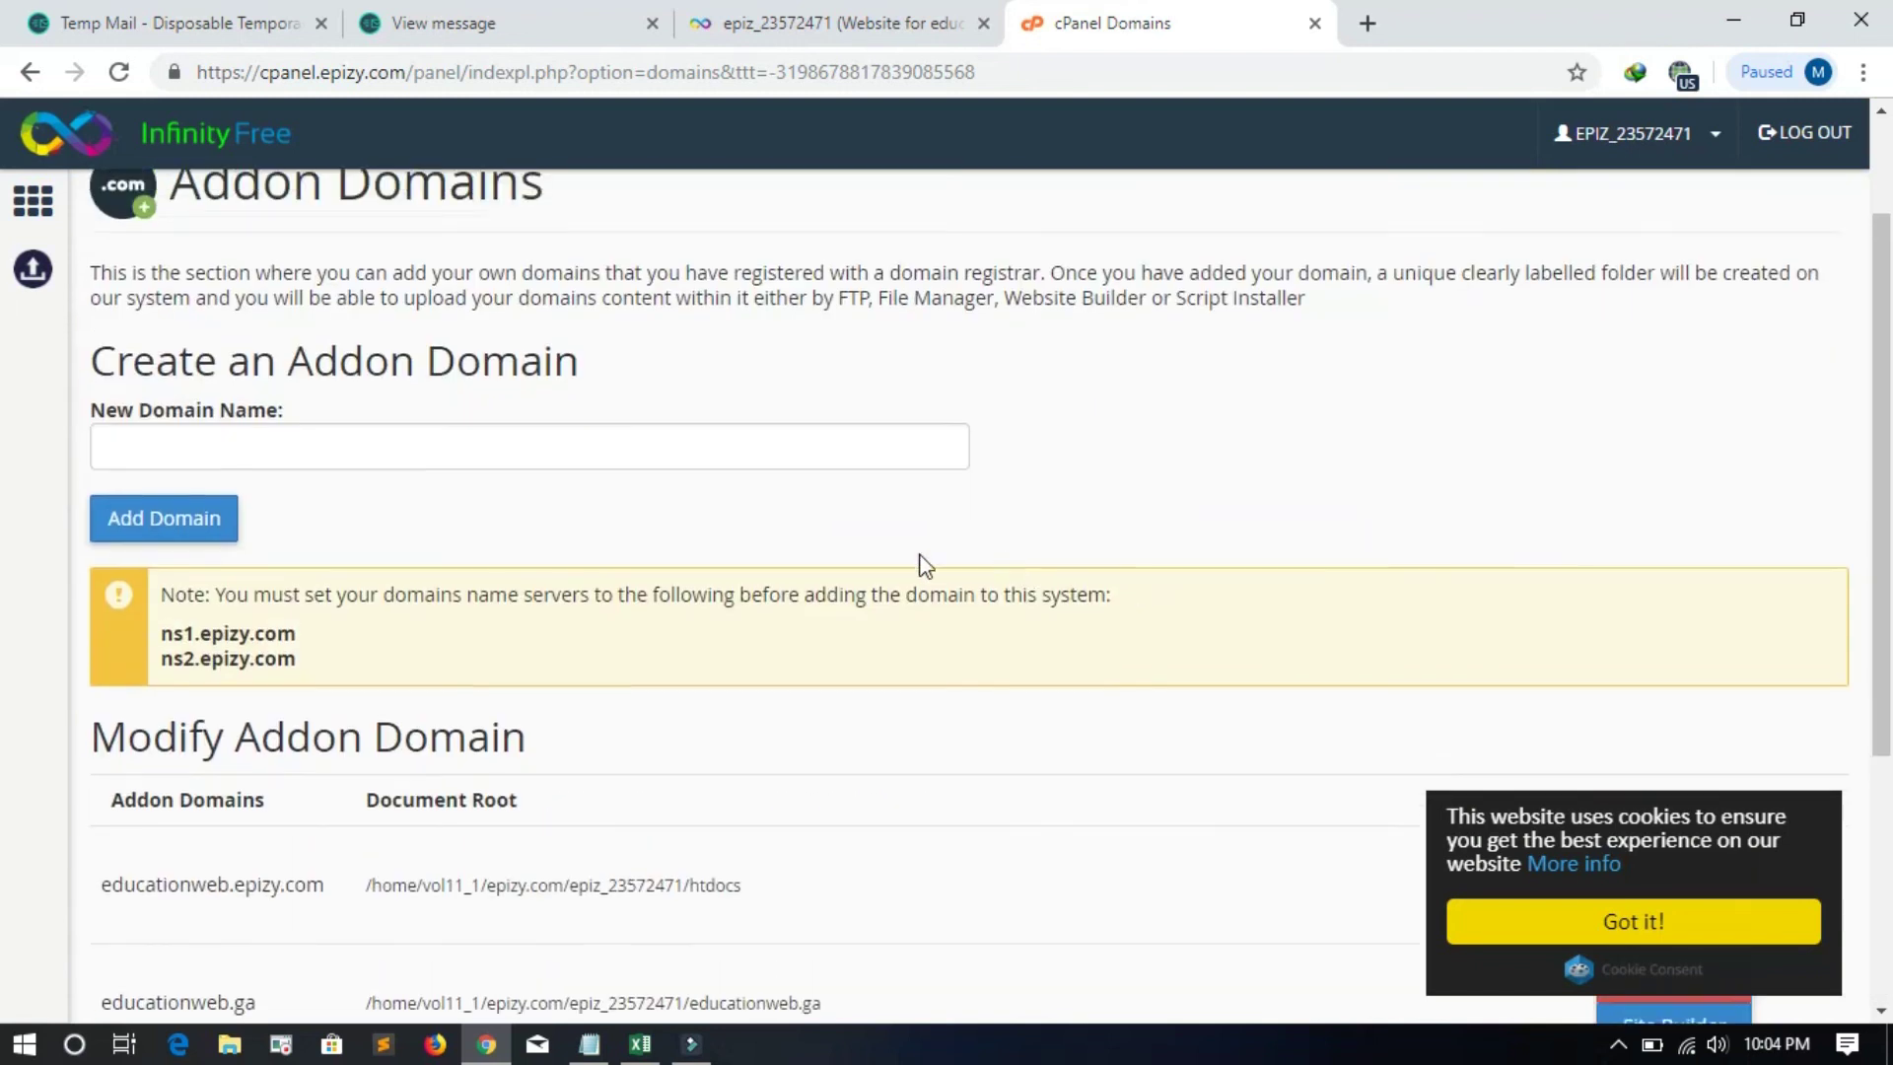
scroll(923, 565, up, 2)
click(290, 598)
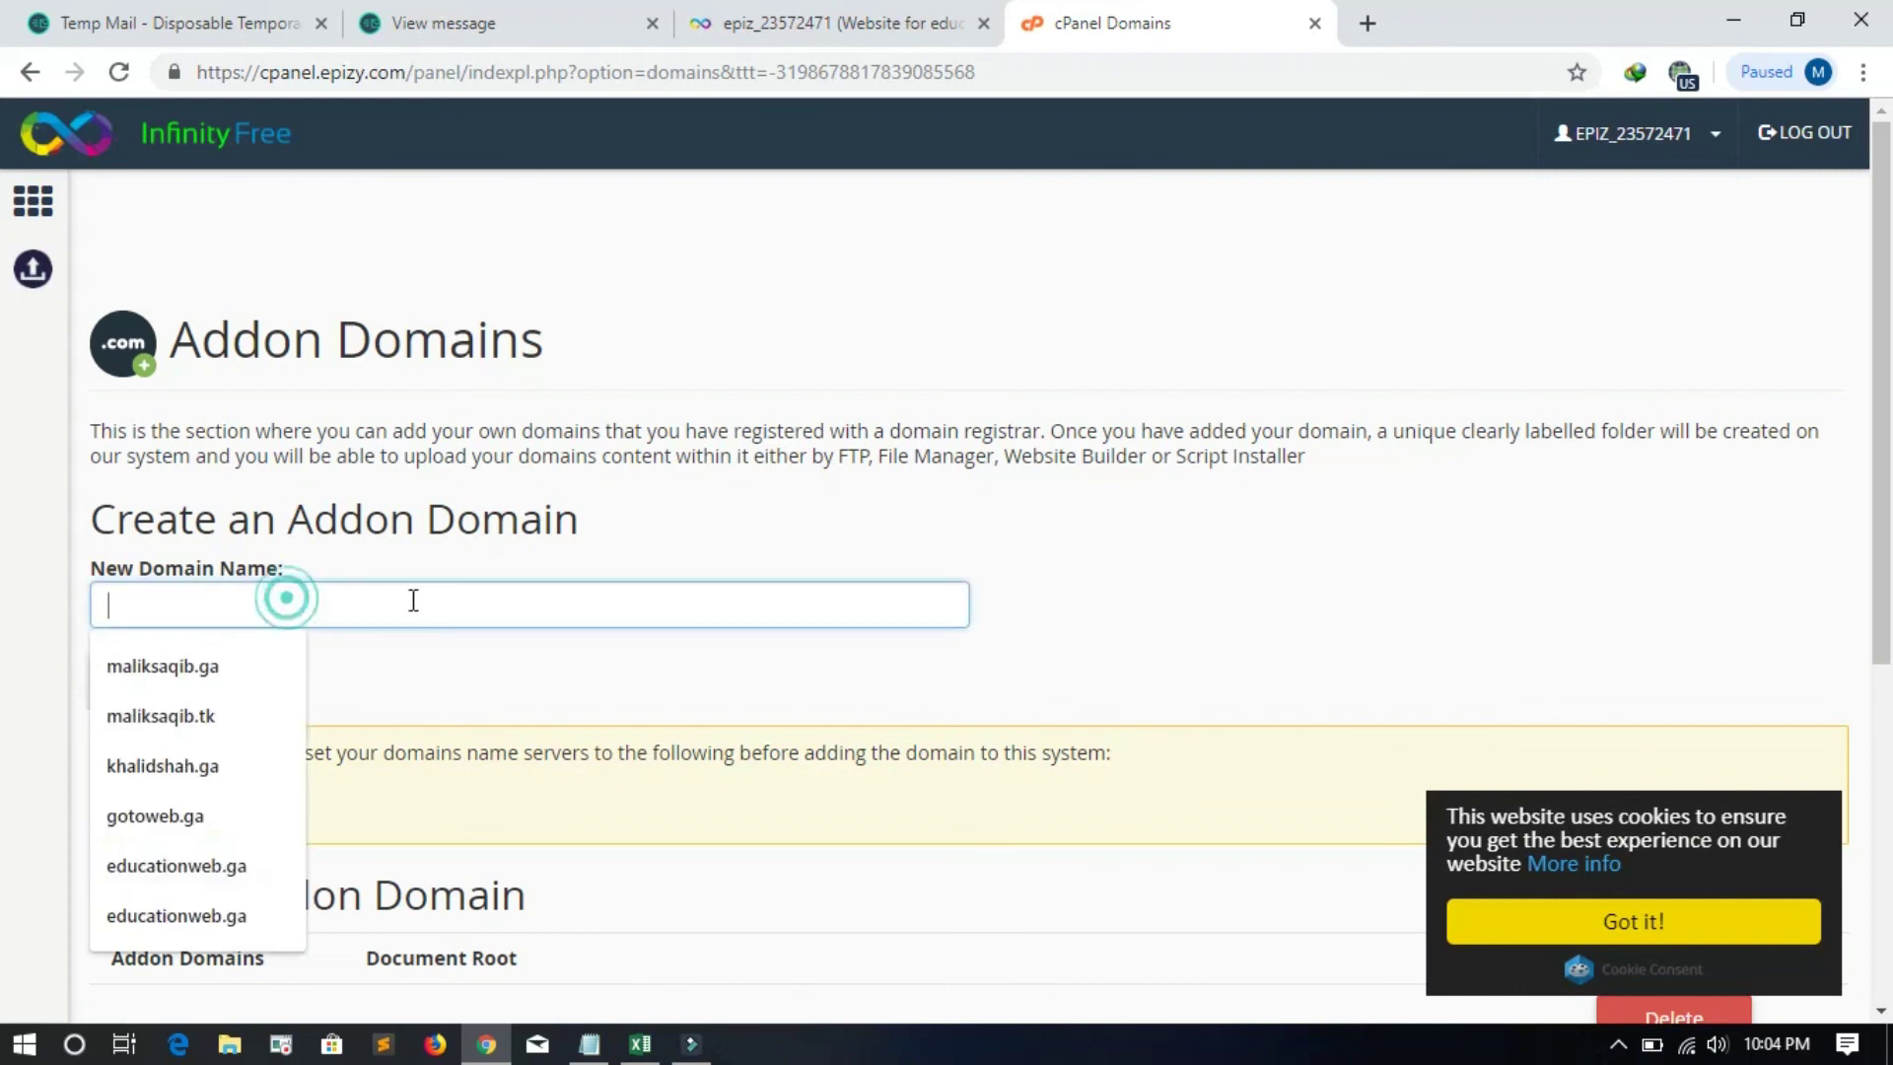
click(634, 663)
scroll(770, 658, down, 3)
scroll(771, 655, up, 3)
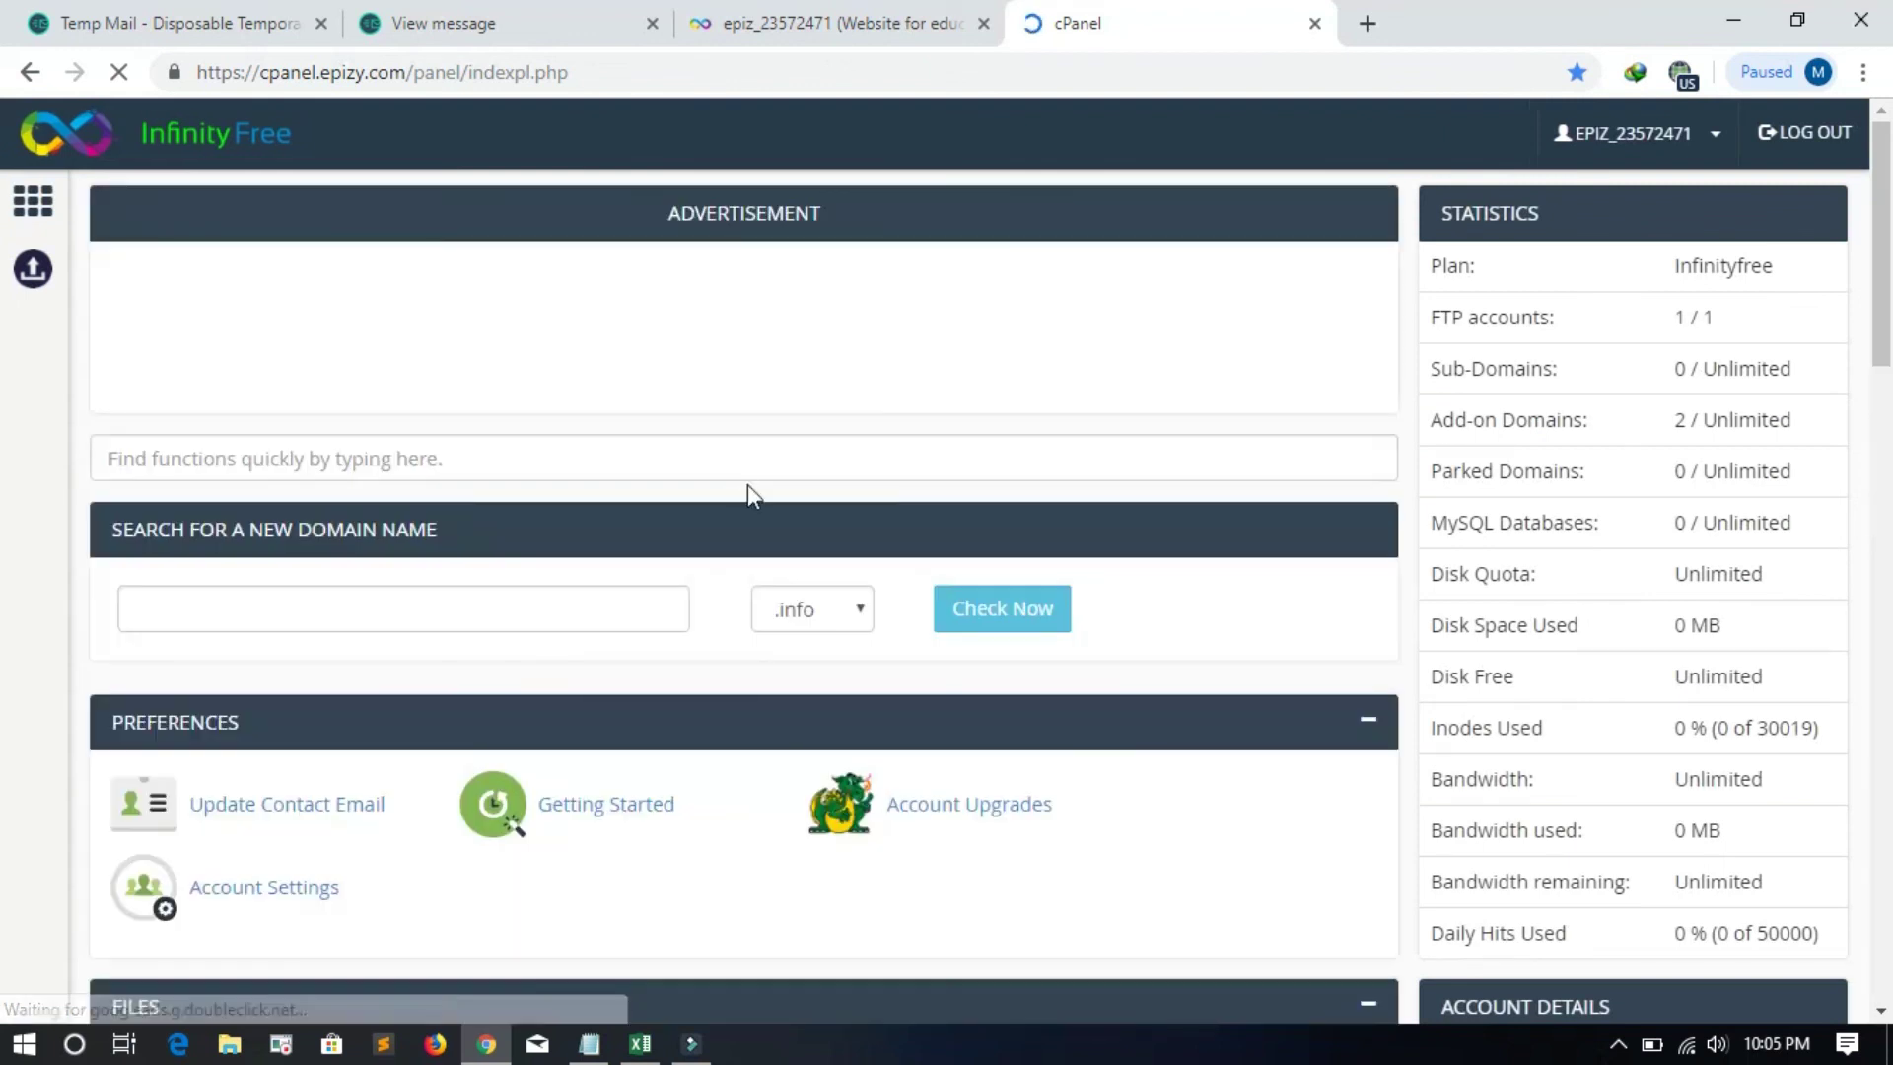
Step: Open the Softaculous Apps Installer from the control panel's home page and start a WordPress installation
scroll(747, 483, down, 8)
scroll(543, 471, up, 5)
scroll(683, 504, down, 7)
scroll(688, 520, down, 9)
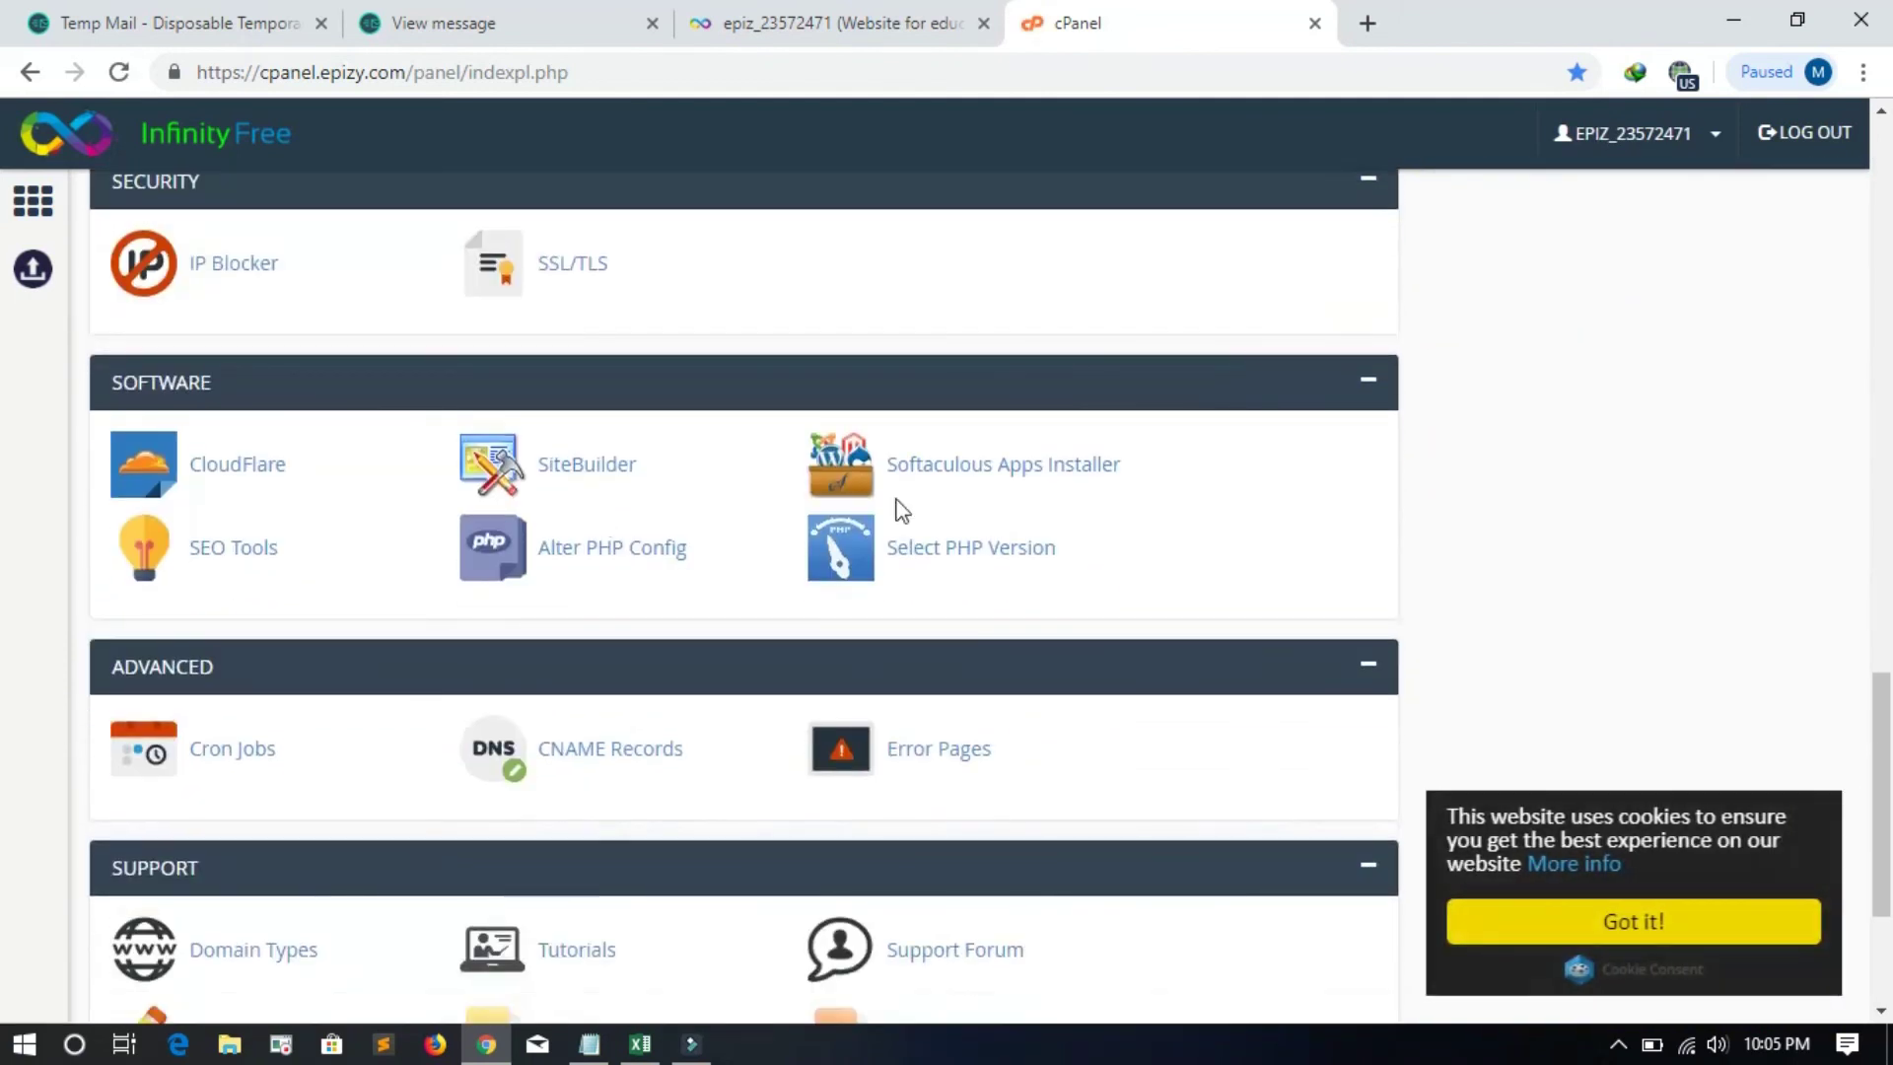
click(966, 478)
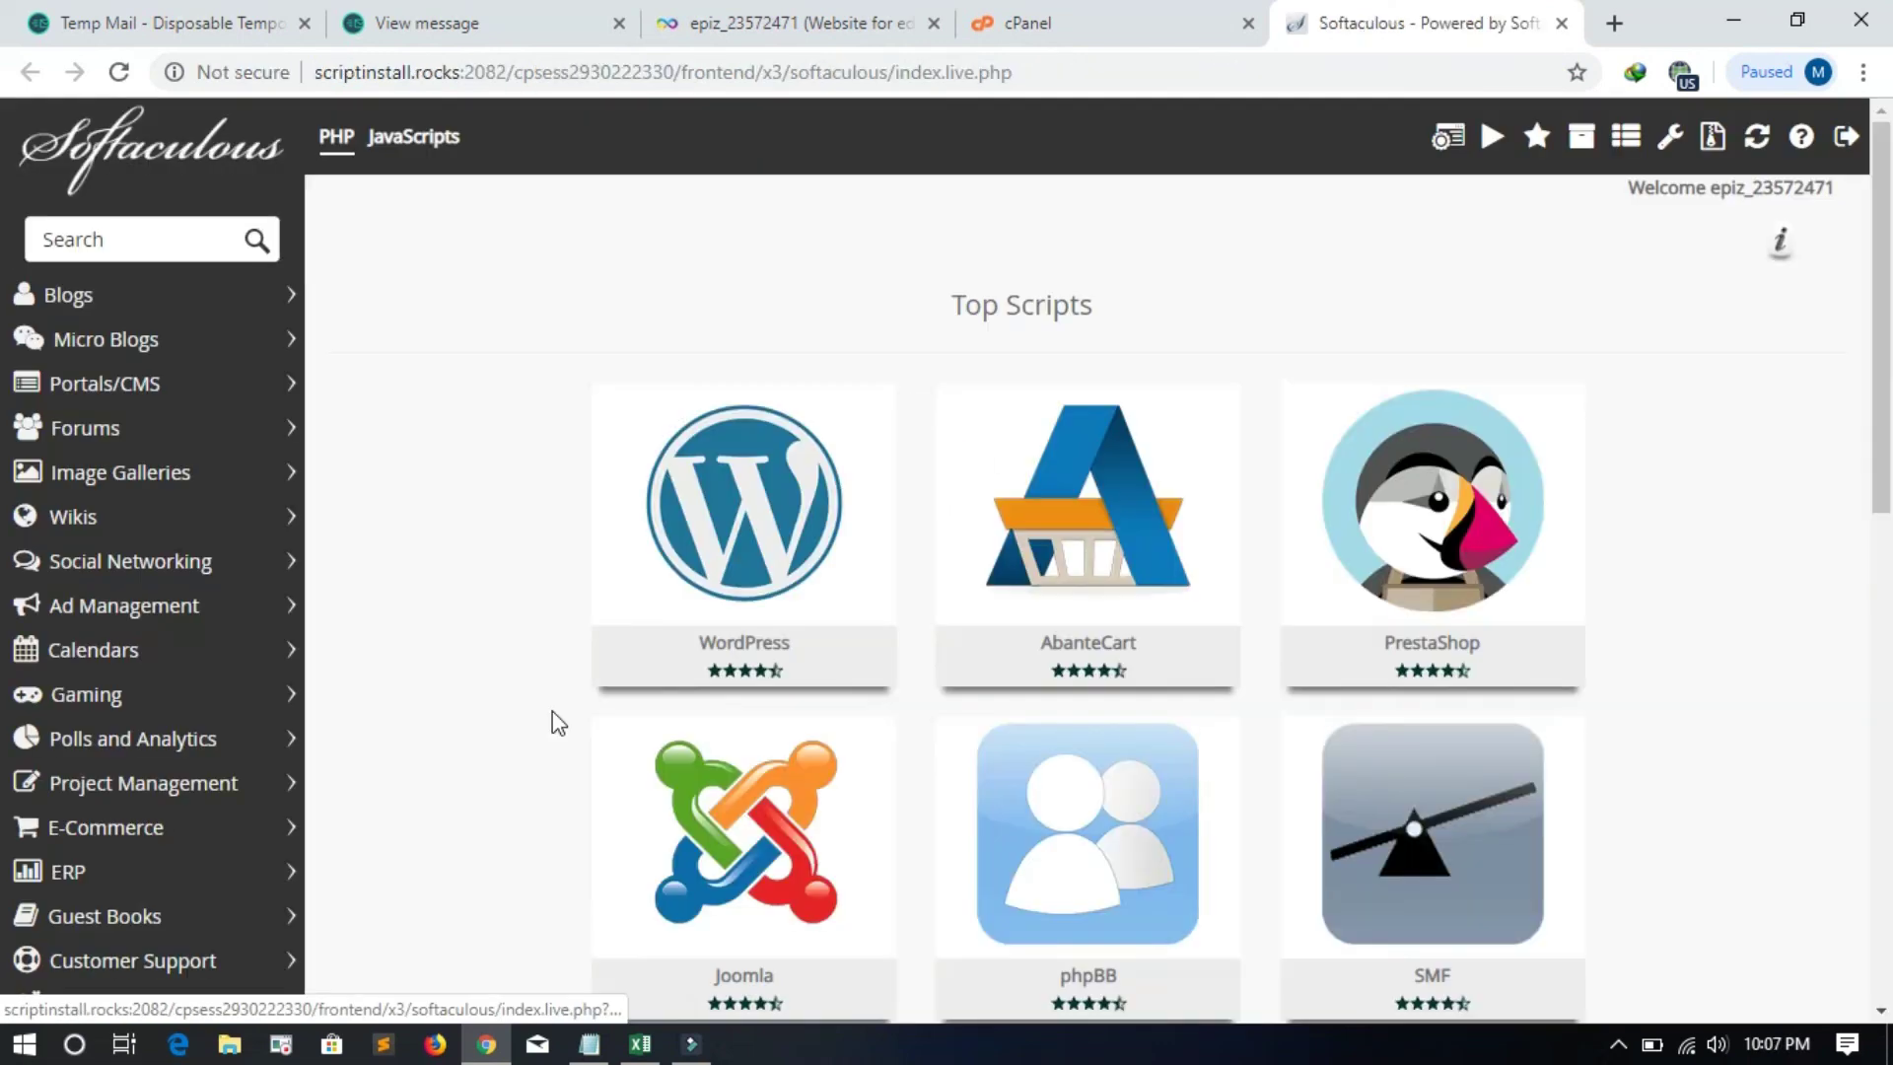
mouse_move(649, 589)
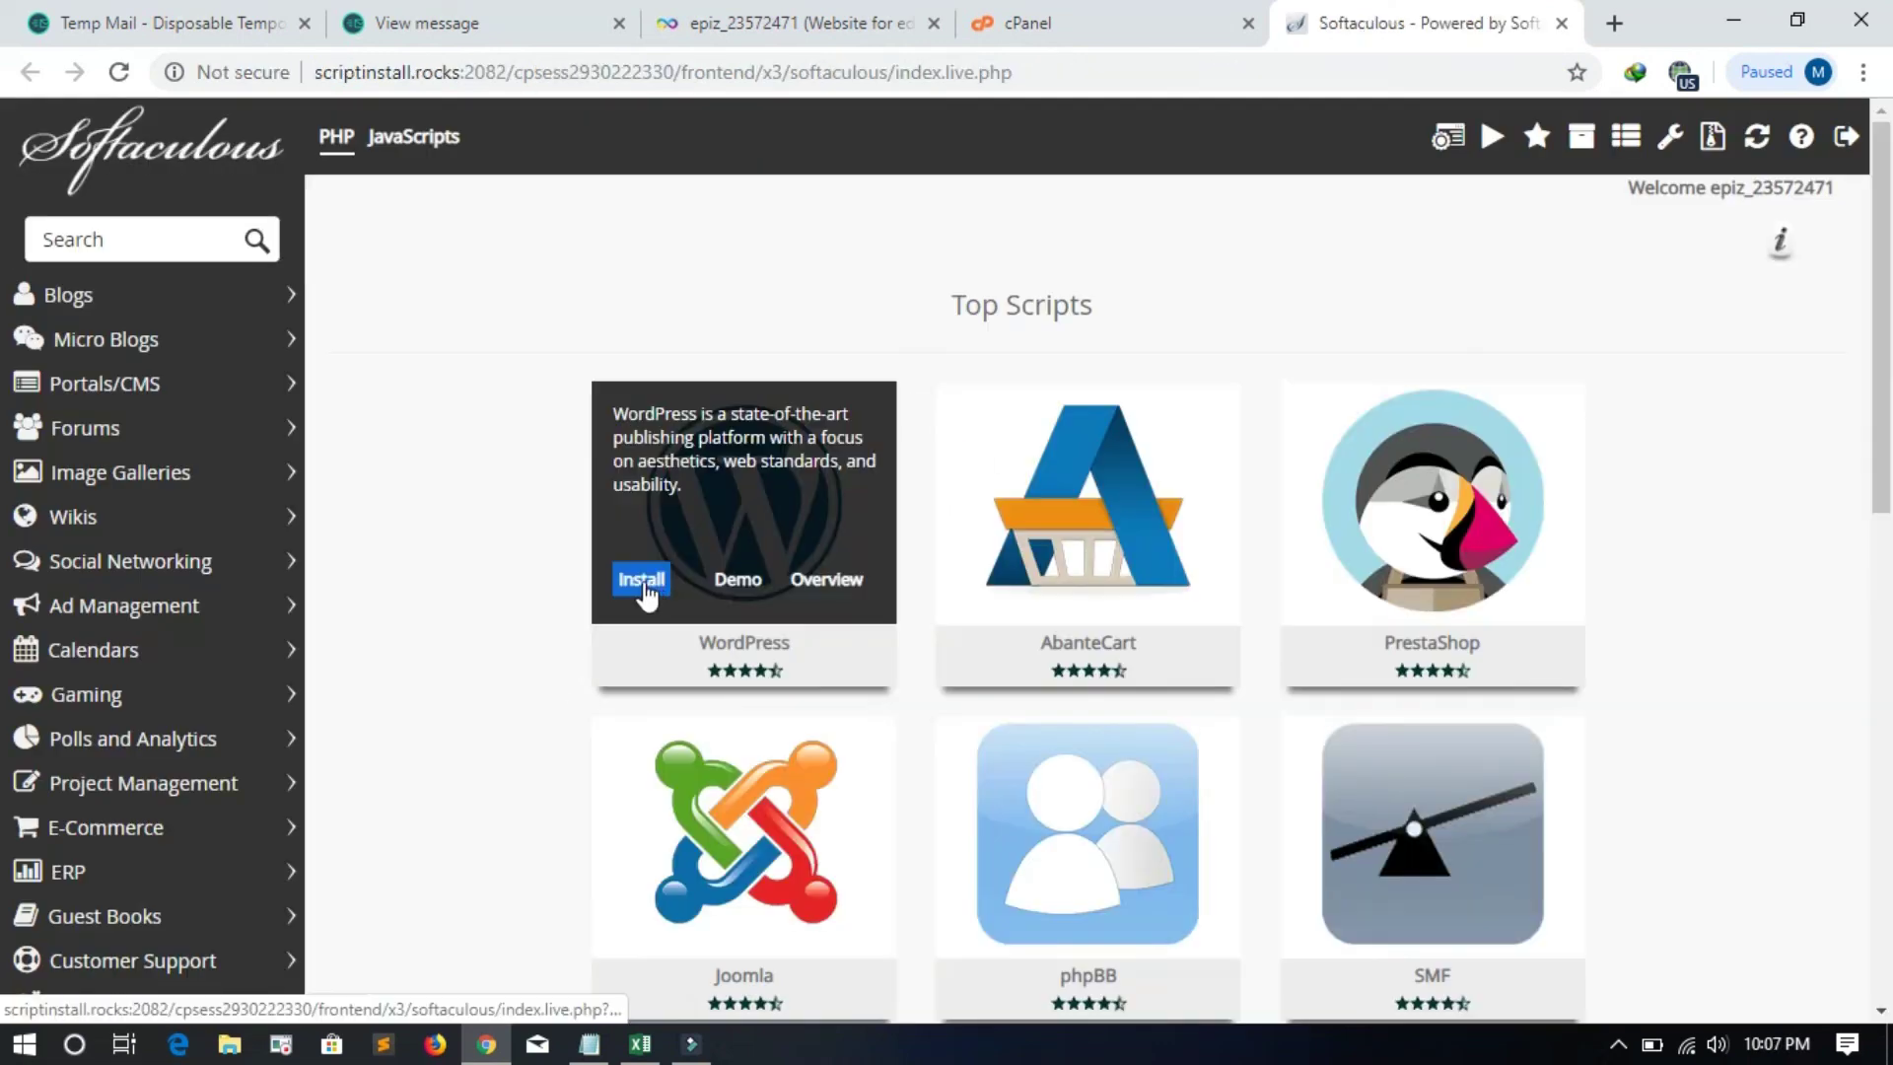
click(642, 582)
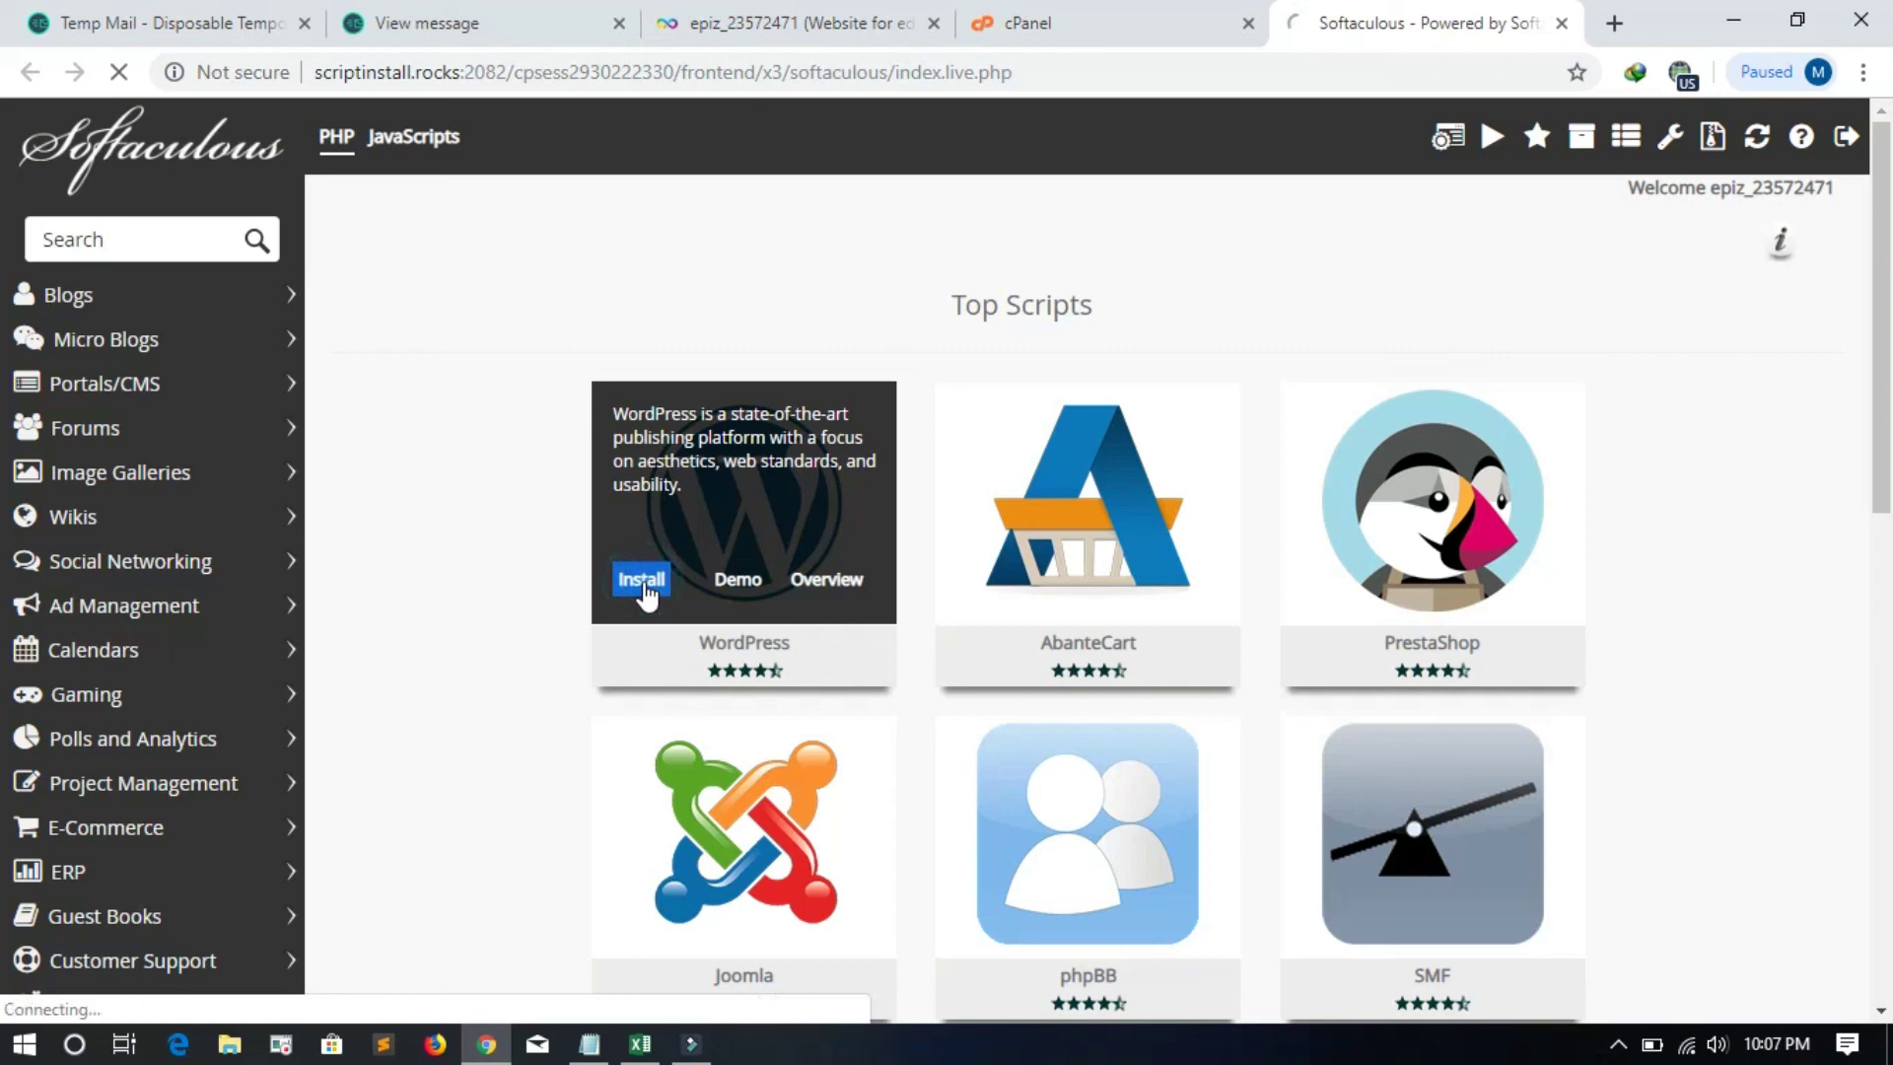